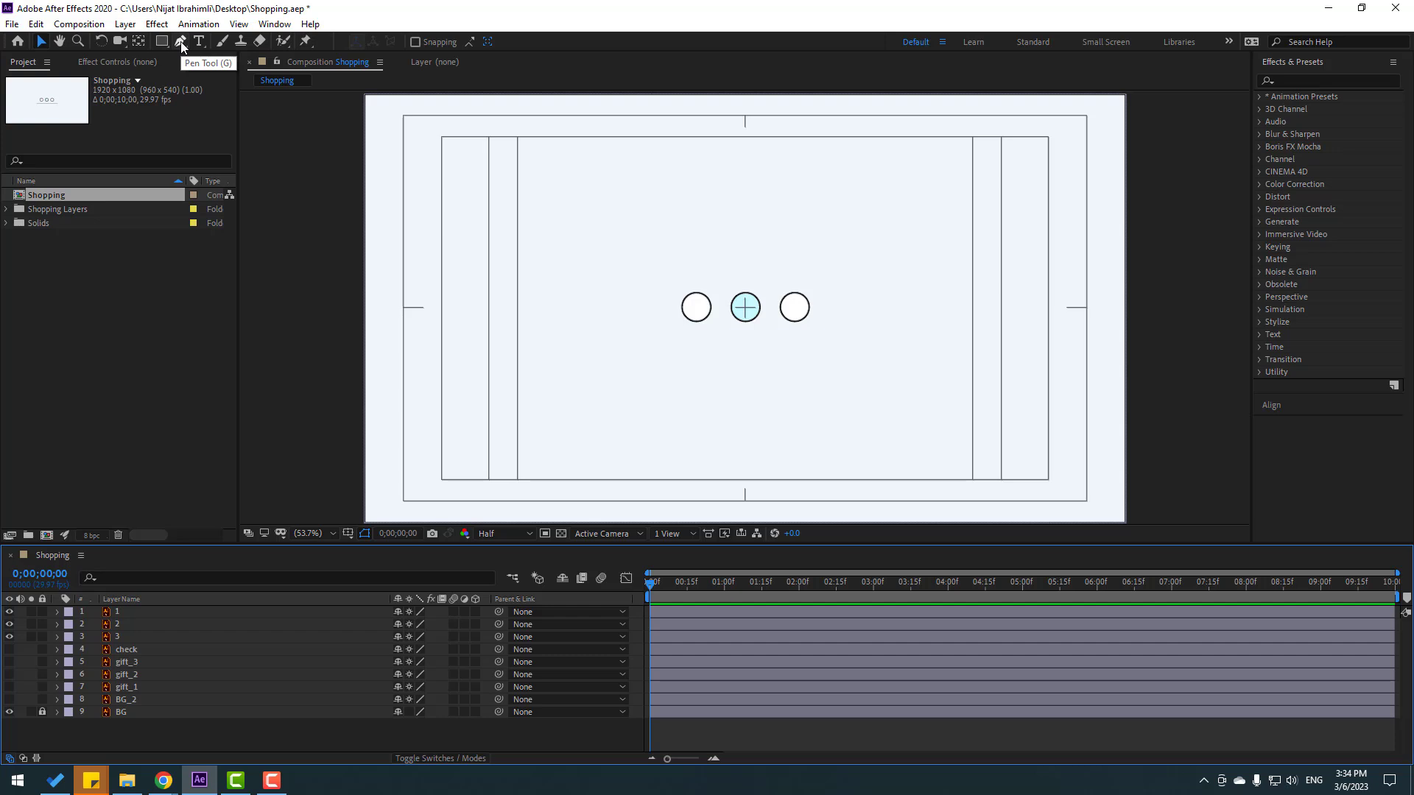
Step: Draw a straight horizontal line below the three circles with the Pen tool, from left of the circles to under the third circle
{"action": "left_click", "coordinate": [181, 42]}
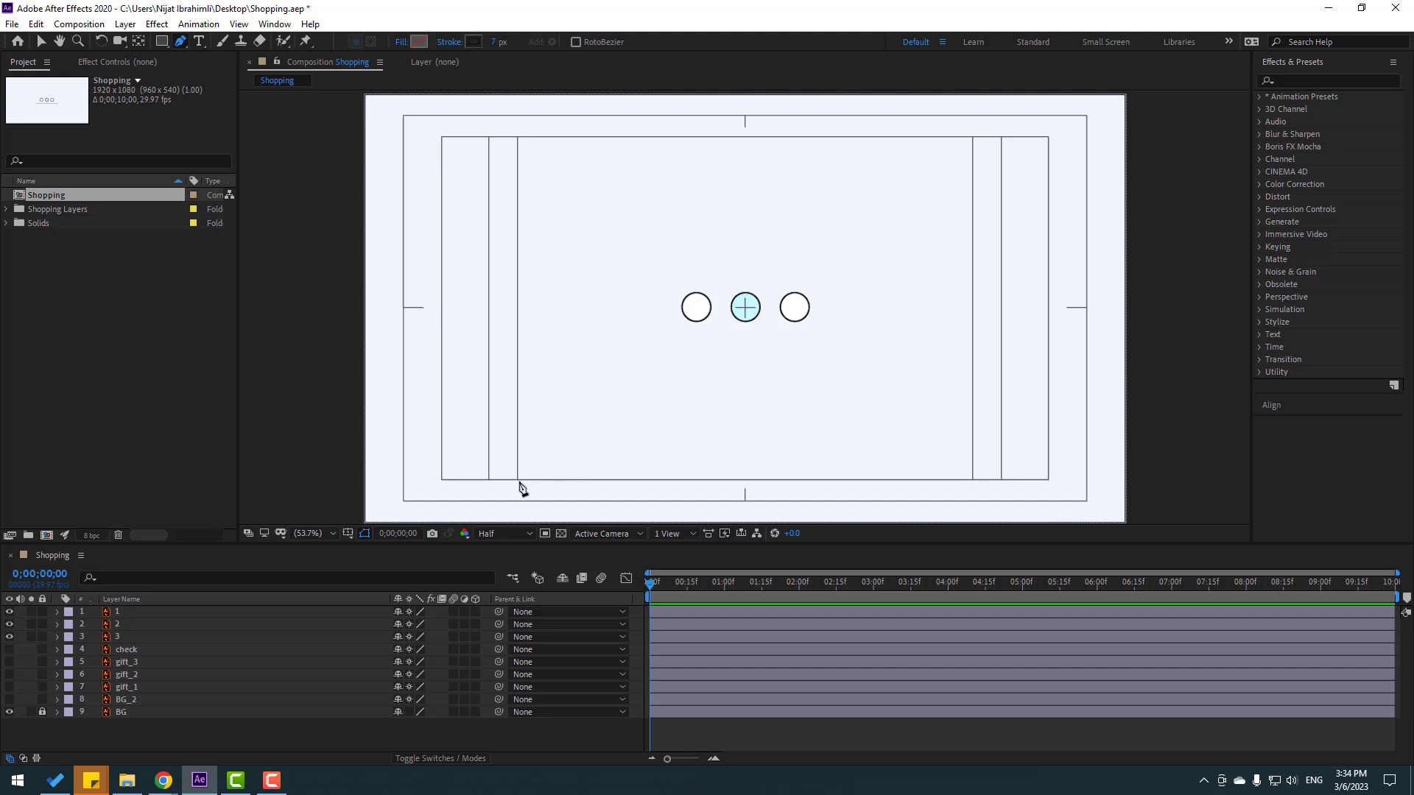
{"action": "left_click", "coordinate": [577, 377]}
{"action": "left_click", "coordinate": [796, 377]}
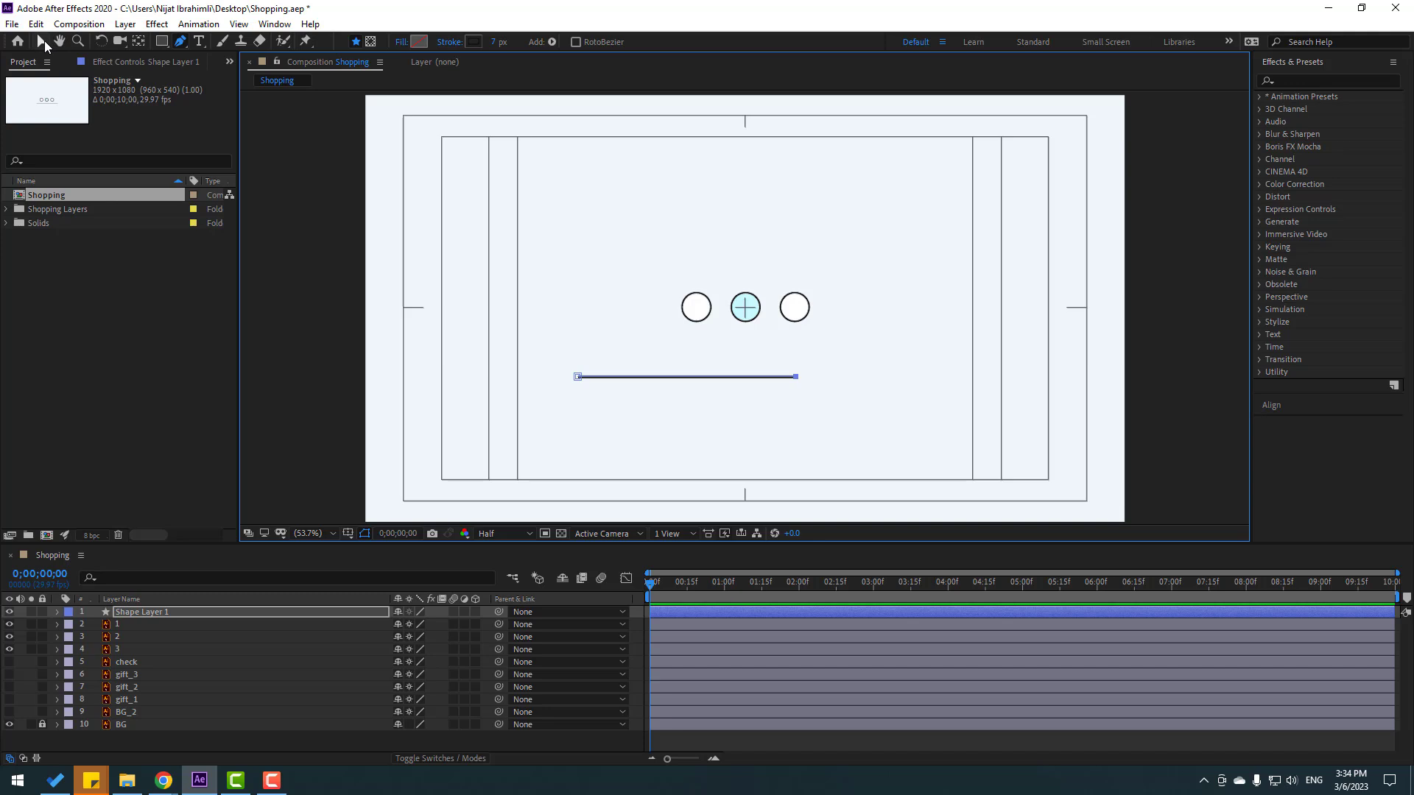
{"action": "left_click", "coordinate": [43, 42]}
Step: Check the line's fill and stroke options and set its stroke width to 6 px
{"action": "left_click_drag", "start_coordinate": [117, 66], "coordinate": [514, 71]}
{"action": "left_click", "coordinate": [518, 44]}
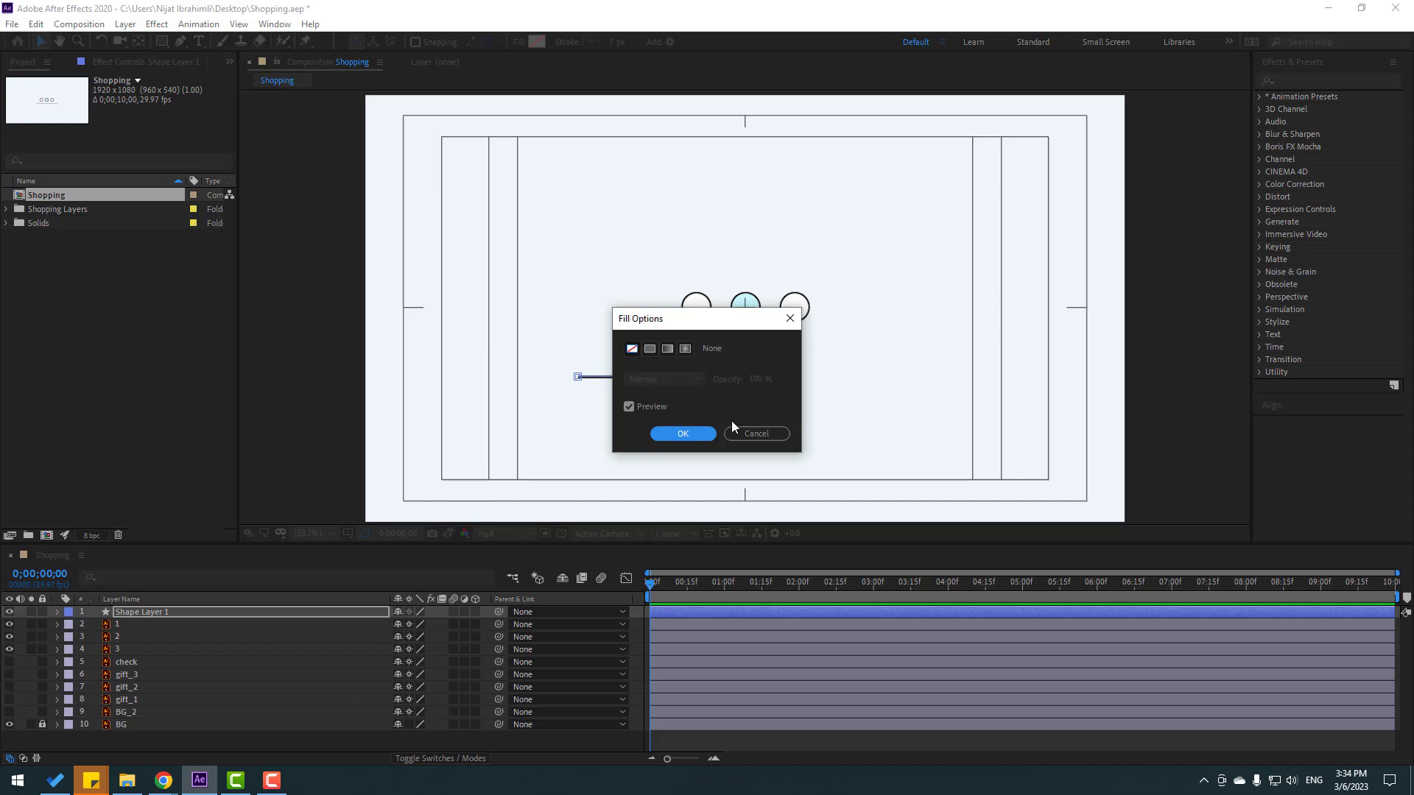
{"action": "left_click", "coordinate": [767, 439]}
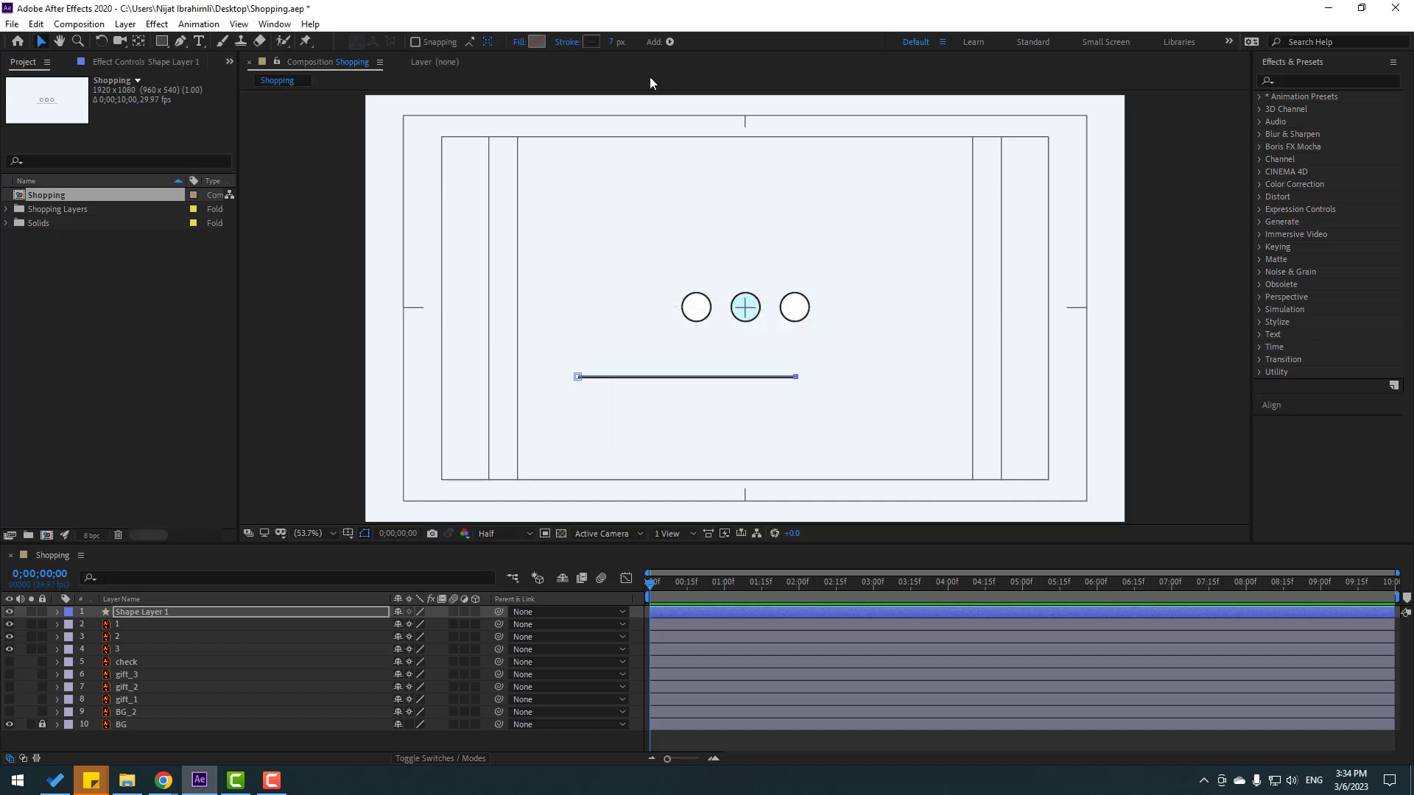
{"action": "left_click", "coordinate": [591, 44]}
{"action": "left_click", "coordinate": [1061, 567]}
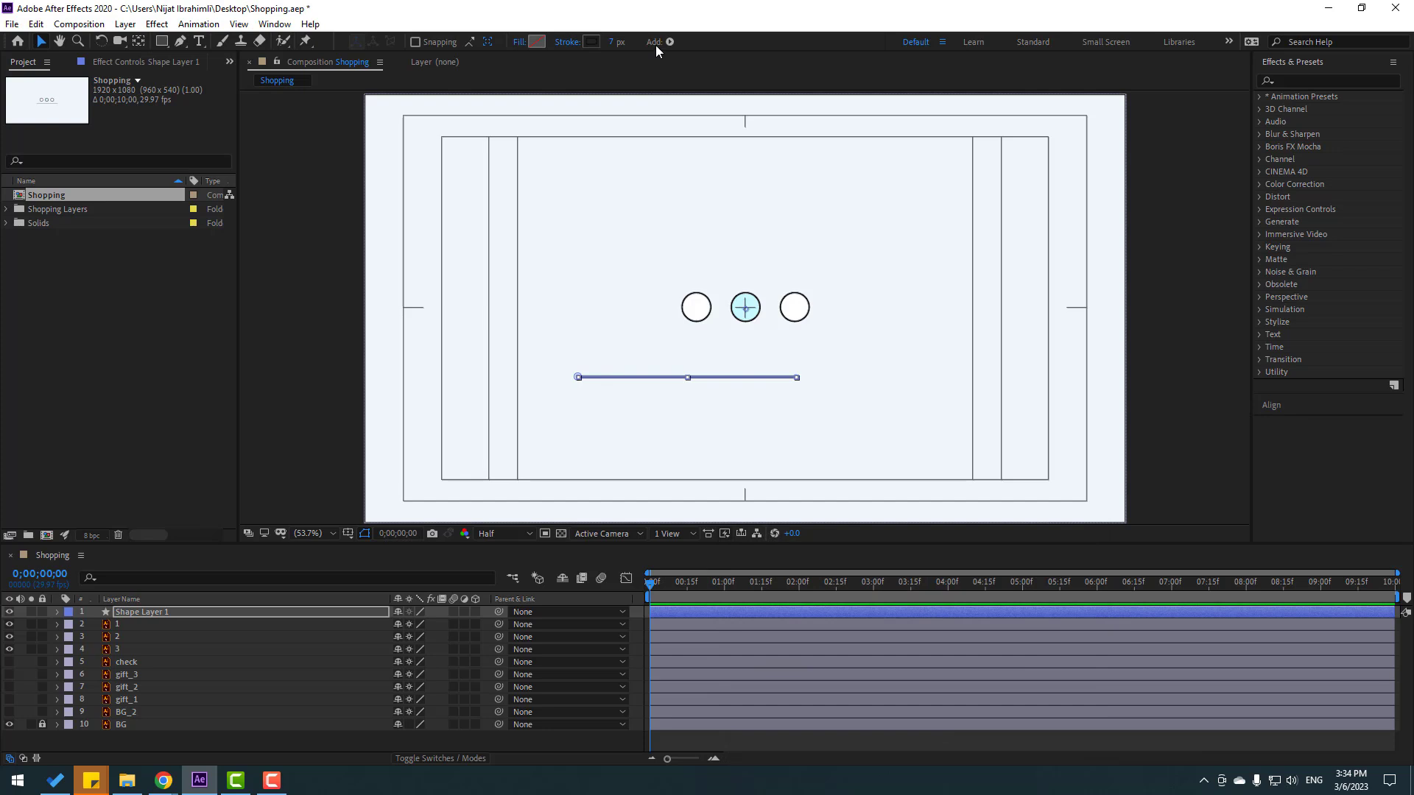
{"action": "left_click", "coordinate": [615, 42]}
{"action": "type", "text": "6"}
{"action": "key", "text": "Return"}
{"action": "left_click", "coordinate": [335, 329]}
{"action": "scroll", "coordinate": [645, 450], "scroll_direction": "up", "scroll_amount": 1}
{"action": "left_click_drag", "start_coordinate": [648, 461], "coordinate": [646, 422]}
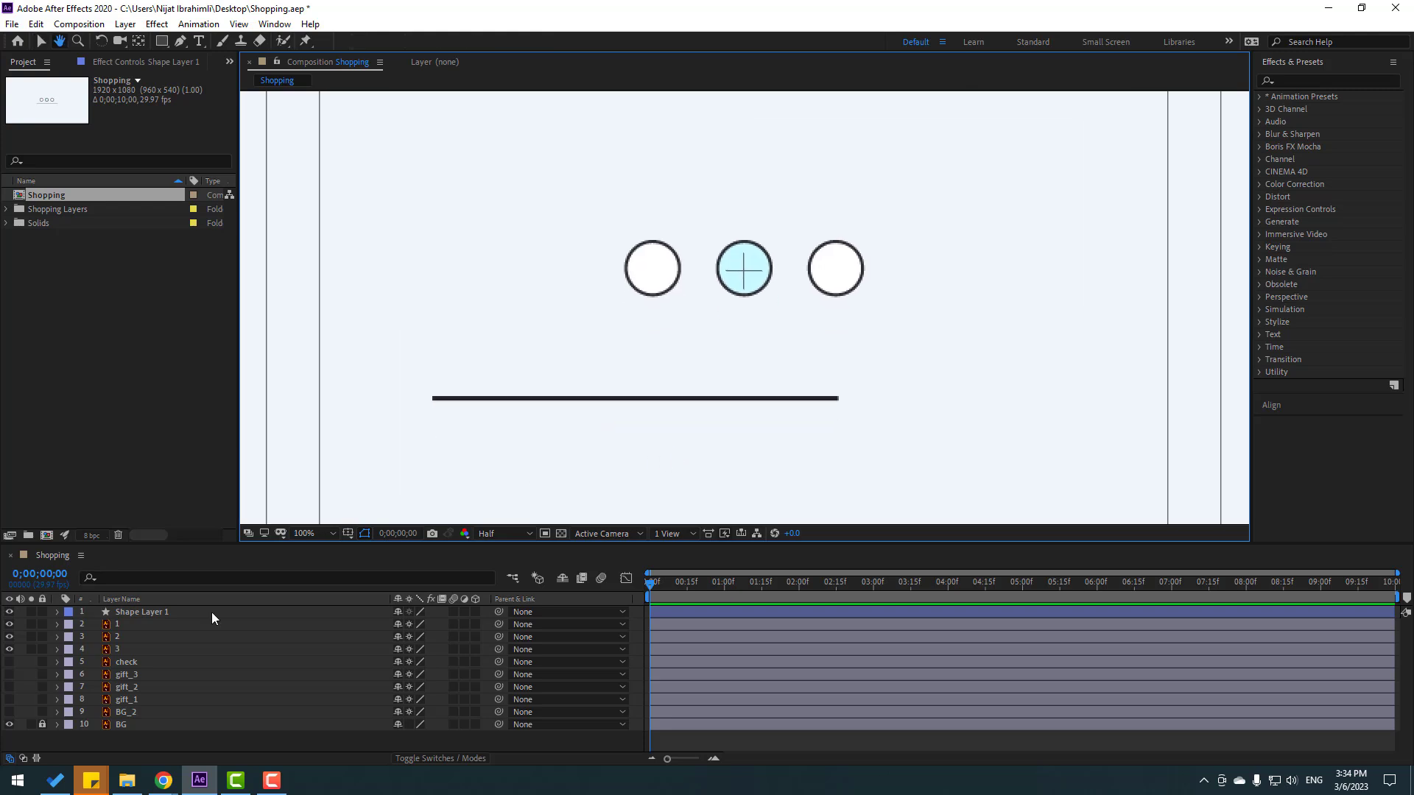
Step: Rename the new shape layer as line
{"action": "left_click", "coordinate": [134, 617]}
{"action": "key", "text": "Return"}
{"action": "type", "text": "line"}
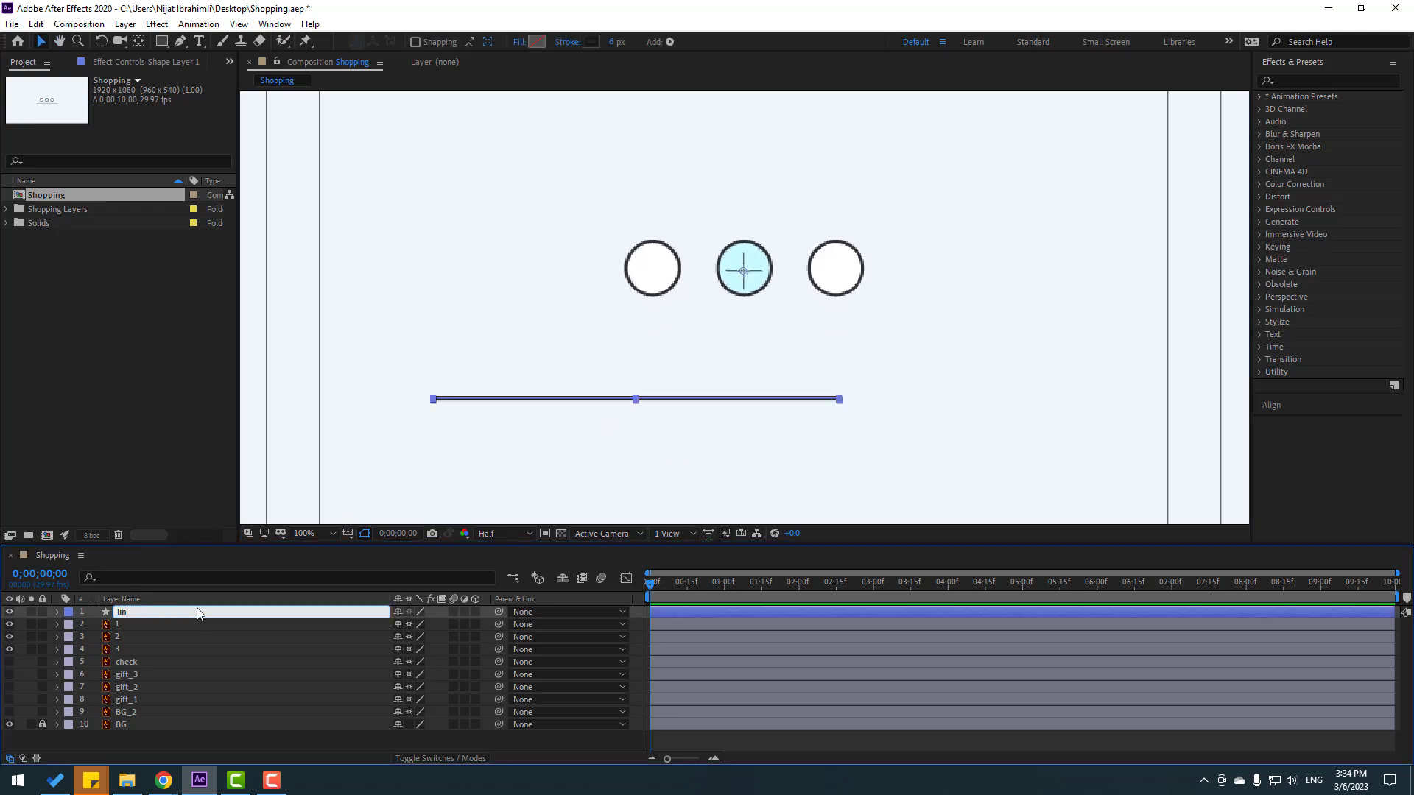
{"action": "key", "text": "Return"}
{"action": "scroll", "coordinate": [687, 436], "scroll_direction": "down", "scroll_amount": 4}
{"action": "scroll", "coordinate": [688, 433], "scroll_direction": "up", "scroll_amount": 4}
{"action": "scroll", "coordinate": [711, 414], "scroll_direction": "down", "scroll_amount": 2}
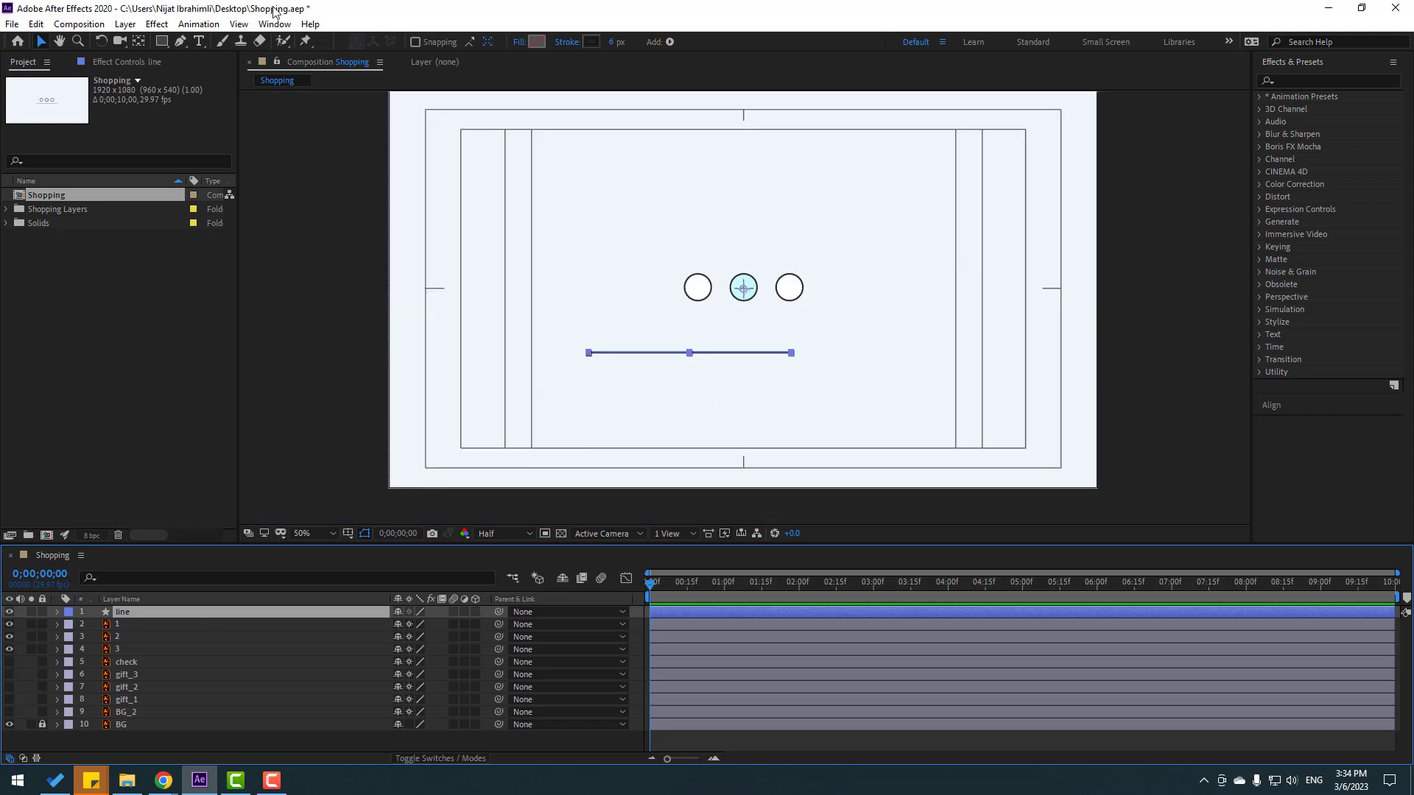
Step: Center the line layer's anchor point on the line and align the layer to the composition's centre horizontally and vertically
{"action": "left_click", "coordinate": [140, 47]}
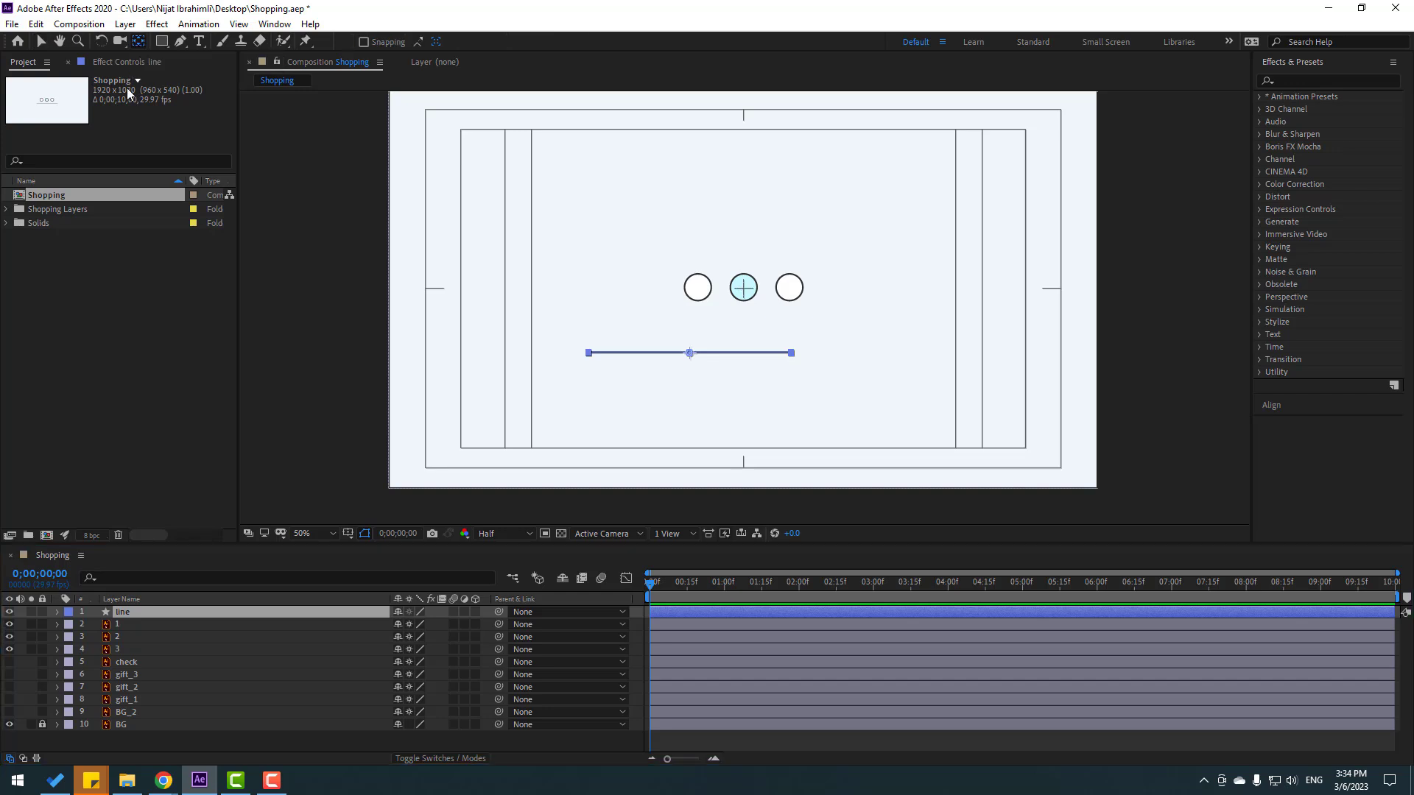
{"action": "left_click", "coordinate": [42, 46]}
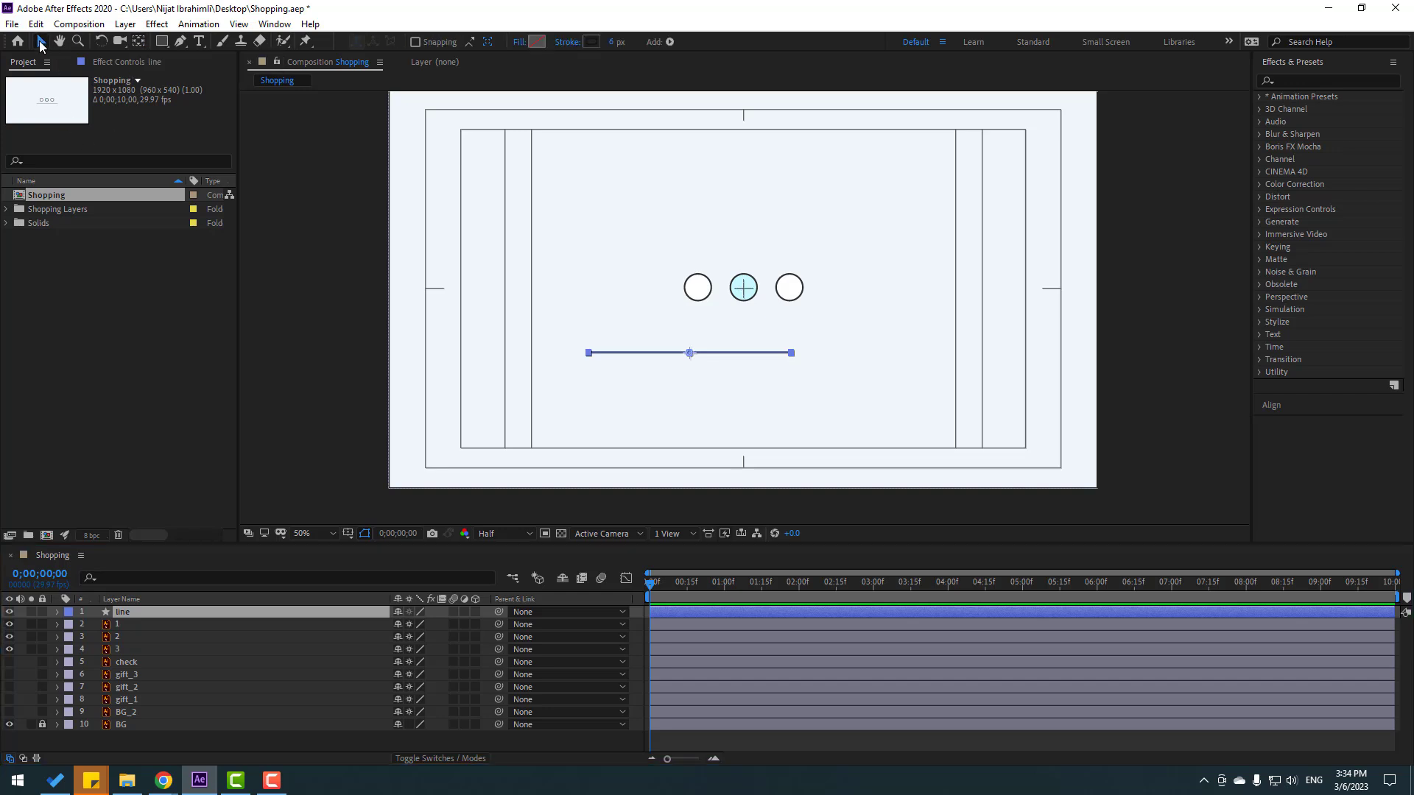
{"action": "left_click", "coordinate": [268, 27]}
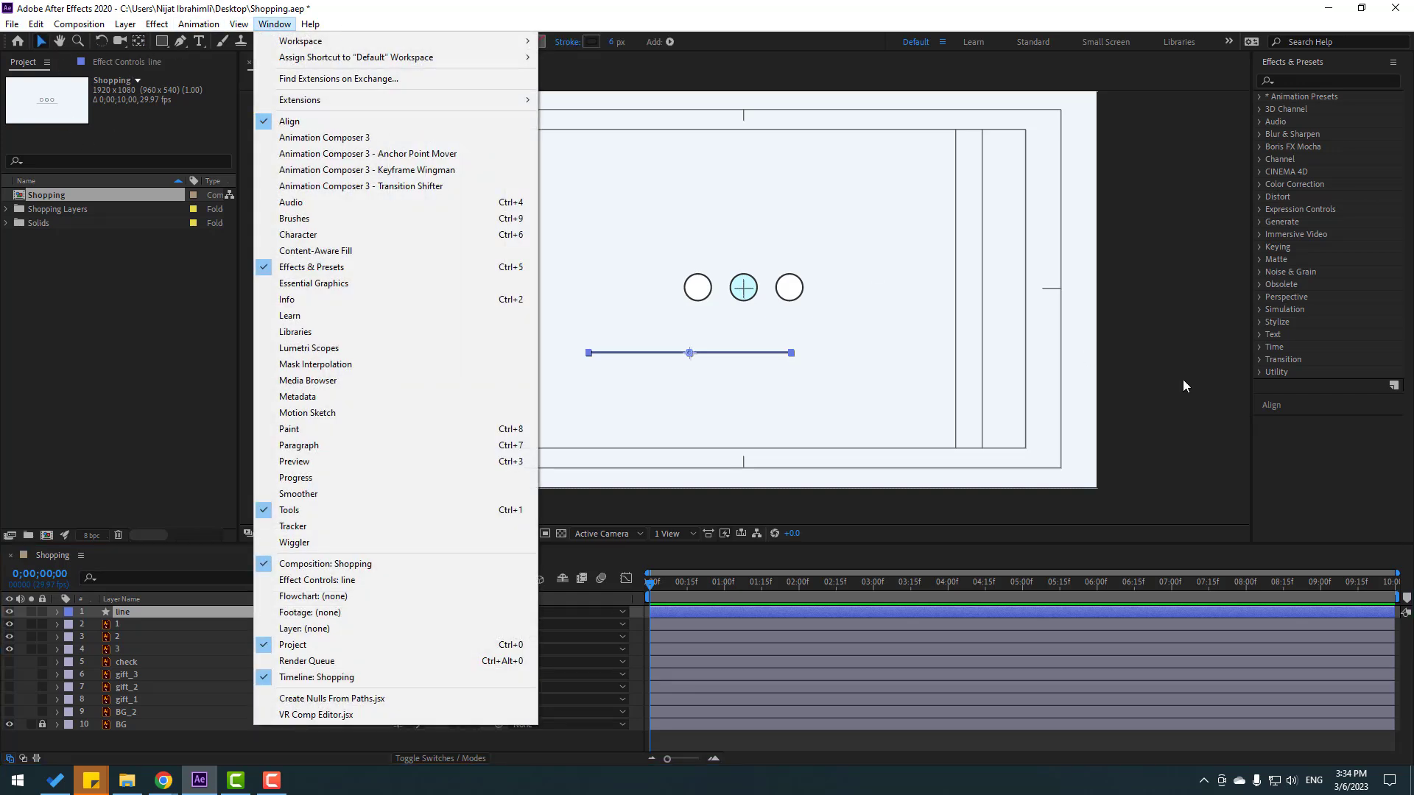
{"action": "left_click", "coordinate": [1275, 407]}
{"action": "left_click", "coordinate": [1289, 125]}
{"action": "left_click", "coordinate": [1365, 125]}
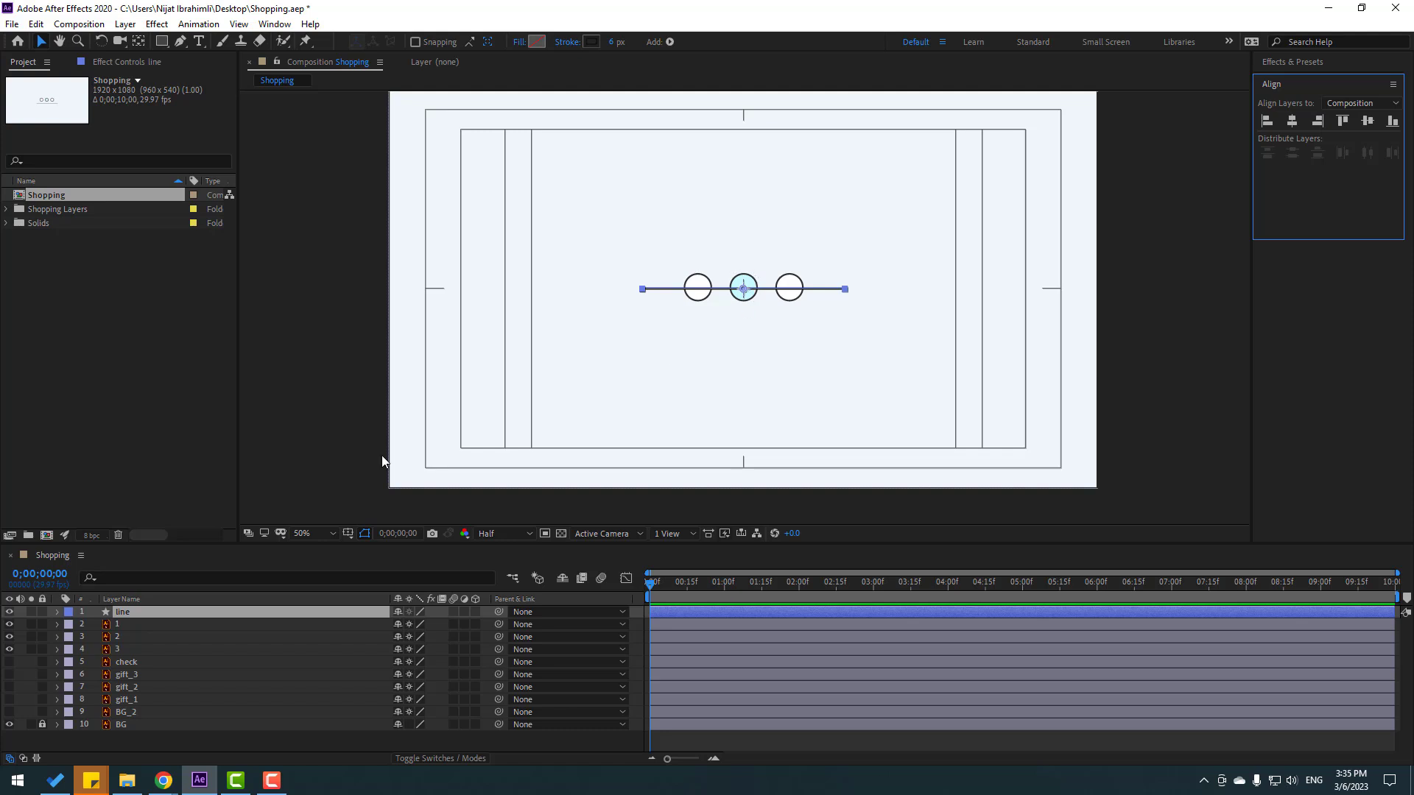
Step: Move the line straight down to the lower edge of the title-safe frame
{"action": "key", "text": "shift+Down"}
{"action": "key", "text": "shift+Down"}
{"action": "key", "text": "shift+Down"}
{"action": "key", "text": "shift+Down"}
{"action": "key", "text": "shift+Down"}
{"action": "key", "text": "shift+Down"}
{"action": "key", "text": "shift+Down"}
{"action": "key", "text": "shift+Down"}
{"action": "key", "text": "shift+Down"}
{"action": "key", "text": "shift+Down"}
{"action": "key", "text": "shift+Down"}
{"action": "key", "text": "shift+Down"}
{"action": "key", "text": "shift+Down"}
{"action": "key", "text": "shift+Down"}
{"action": "key", "text": "shift+Down"}
{"action": "key", "text": "shift+Down"}
{"action": "key", "text": "shift+Down"}
{"action": "key", "text": "shift+Down"}
{"action": "key", "text": "shift+Down"}
{"action": "key", "text": "shift+Down"}
{"action": "key", "text": "shift+Down"}
{"action": "key", "text": "shift+Down"}
{"action": "key", "text": "shift+Down"}
{"action": "key", "text": "shift+Down"}
{"action": "key", "text": "shift+Down"}
{"action": "key", "text": "shift+Down"}
{"action": "key", "text": "shift+Down"}
{"action": "key", "text": "shift+Down"}
{"action": "key", "text": "shift+Down"}
{"action": "key", "text": "shift+Down"}
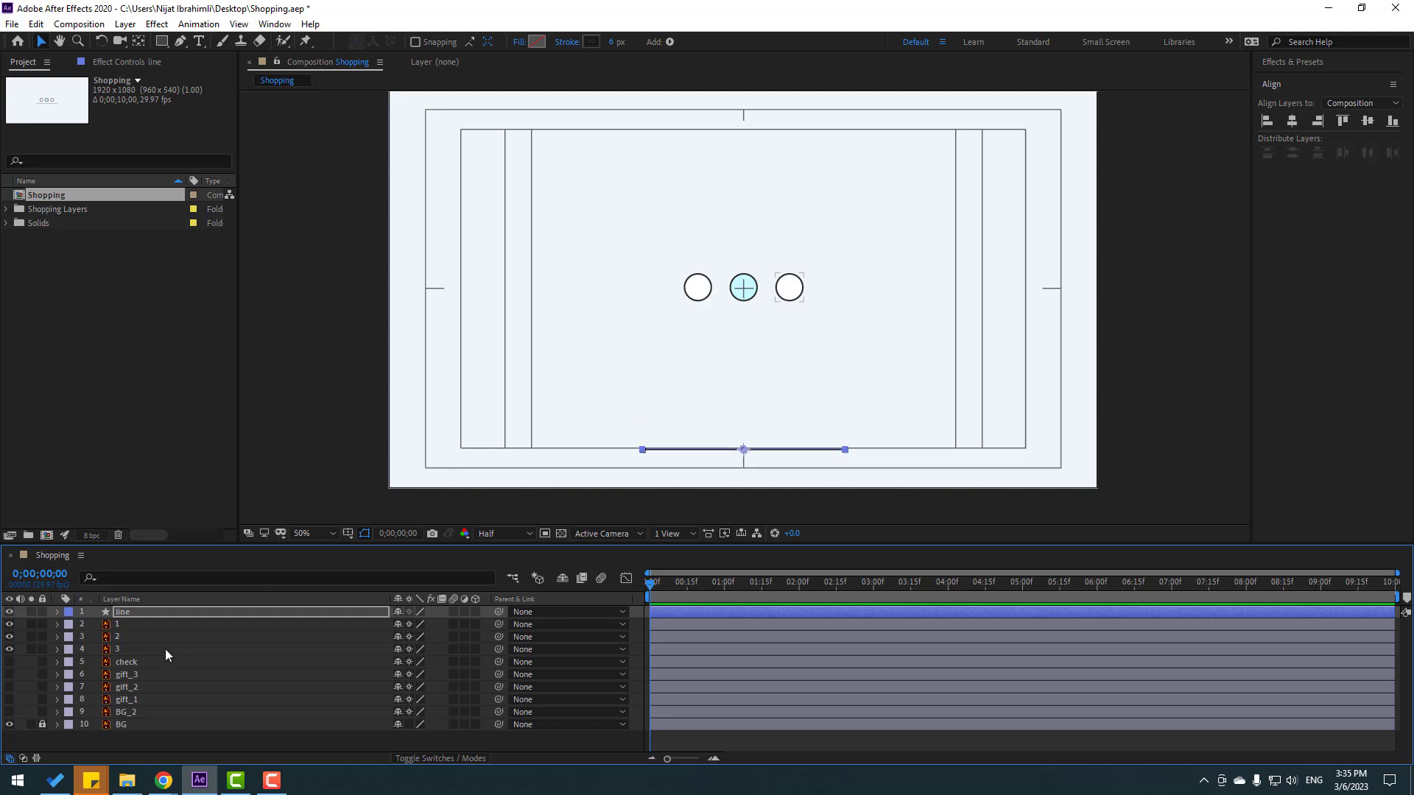
Step: Move circle layers 1, 2 and 3 together straight down to just below the line, at about Y 1020
{"action": "left_click", "coordinate": [131, 649]}
{"action": "left_click", "coordinate": [125, 624], "text": "shift"}
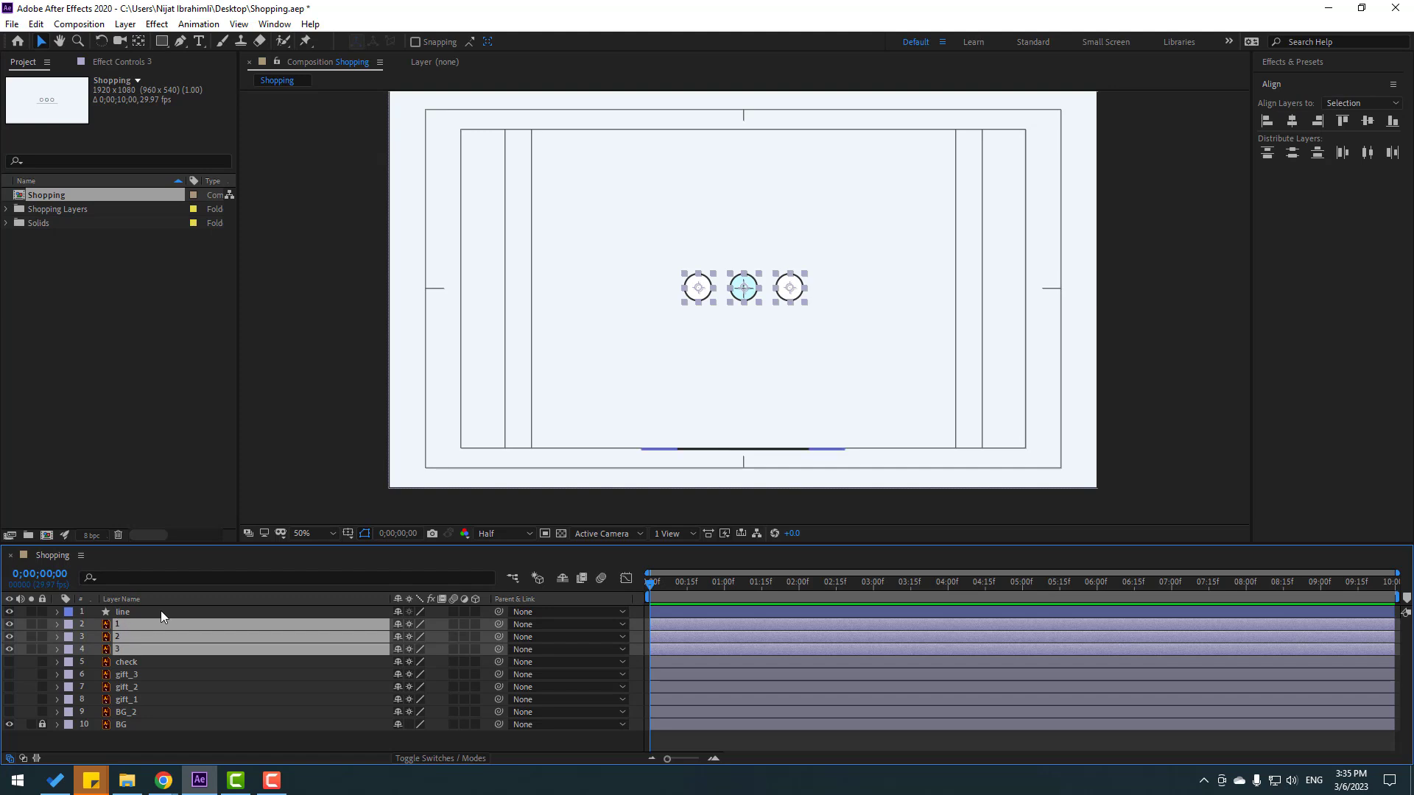
{"action": "key", "text": "shift+Down"}
{"action": "key", "text": "shift+Down"}
{"action": "key", "text": "shift+Down"}
{"action": "key", "text": "shift+Down"}
{"action": "key", "text": "shift+Down"}
{"action": "key", "text": "shift+Down"}
{"action": "key", "text": "shift+Down"}
{"action": "key", "text": "shift+Down"}
{"action": "key", "text": "shift+Down"}
{"action": "key", "text": "shift+Down"}
{"action": "key", "text": "shift+Down"}
{"action": "key", "text": "shift+Down"}
{"action": "key", "text": "shift+Down"}
{"action": "key", "text": "shift+Down"}
{"action": "key", "text": "shift+Down"}
{"action": "key", "text": "shift+Down"}
{"action": "key", "text": "shift+Down"}
{"action": "key", "text": "shift+Down"}
{"action": "key", "text": "shift+Down"}
{"action": "key", "text": "shift+Down"}
{"action": "key", "text": "shift+Down"}
{"action": "key", "text": "shift+Down"}
{"action": "key", "text": "shift+Down"}
{"action": "key", "text": "shift+Down"}
{"action": "key", "text": "shift+Down"}
{"action": "key", "text": "shift+Down"}
{"action": "key", "text": "shift+Down"}
{"action": "key", "text": "shift+Down"}
{"action": "key", "text": "shift+Down"}
{"action": "key", "text": "shift+Down"}
{"action": "key", "text": "shift+Down"}
{"action": "key", "text": "shift+Down"}
{"action": "key", "text": "shift+Down"}
{"action": "key", "text": "shift+Down"}
{"action": "key", "text": "shift+Down"}
{"action": "key", "text": "shift+Down"}
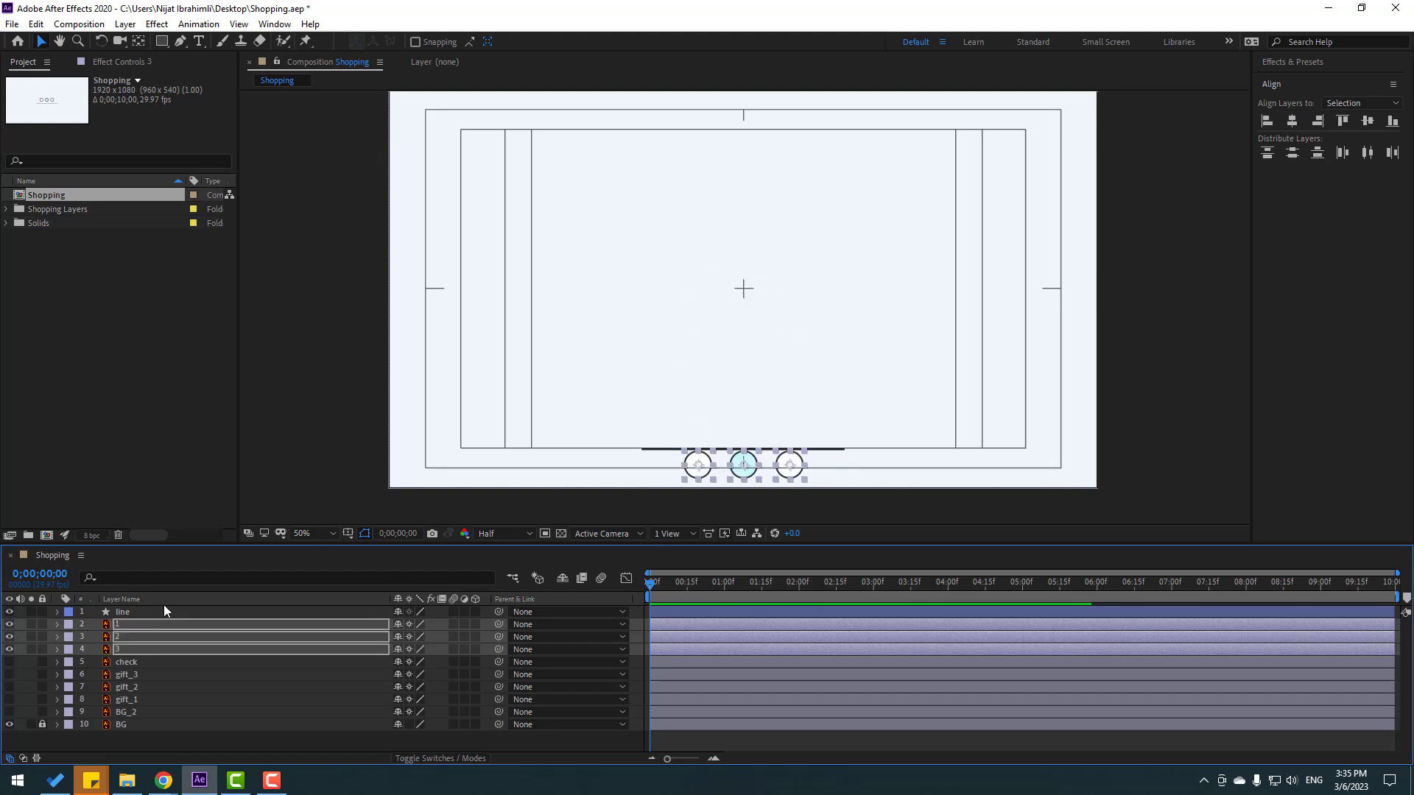
Step: Keyframe the Position of layers 1, 2 and 3 at 0;00;00;00, then raise them to Y 109.4 at 0;00;01;00
{"action": "key", "text": "p"}
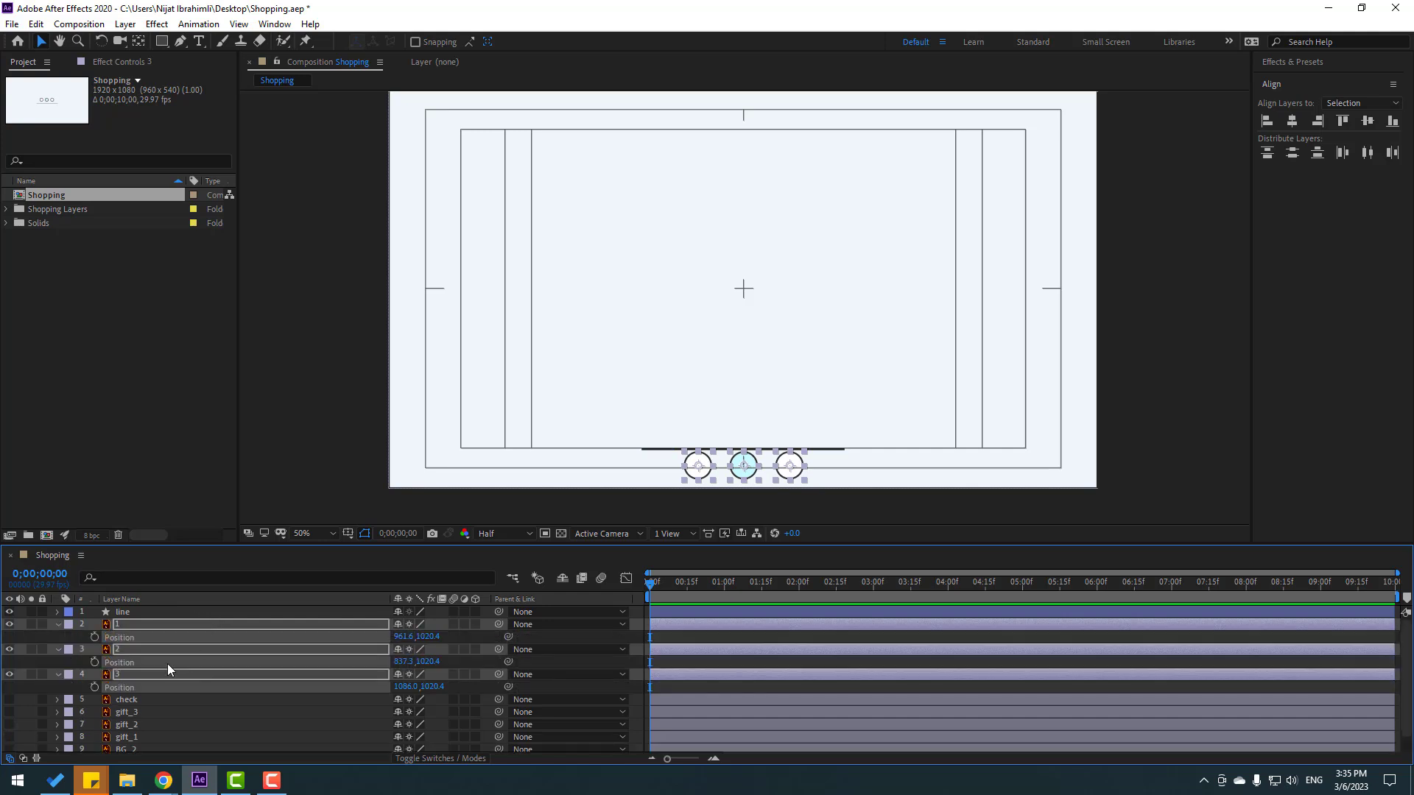
{"action": "key", "text": "alt+shift+p"}
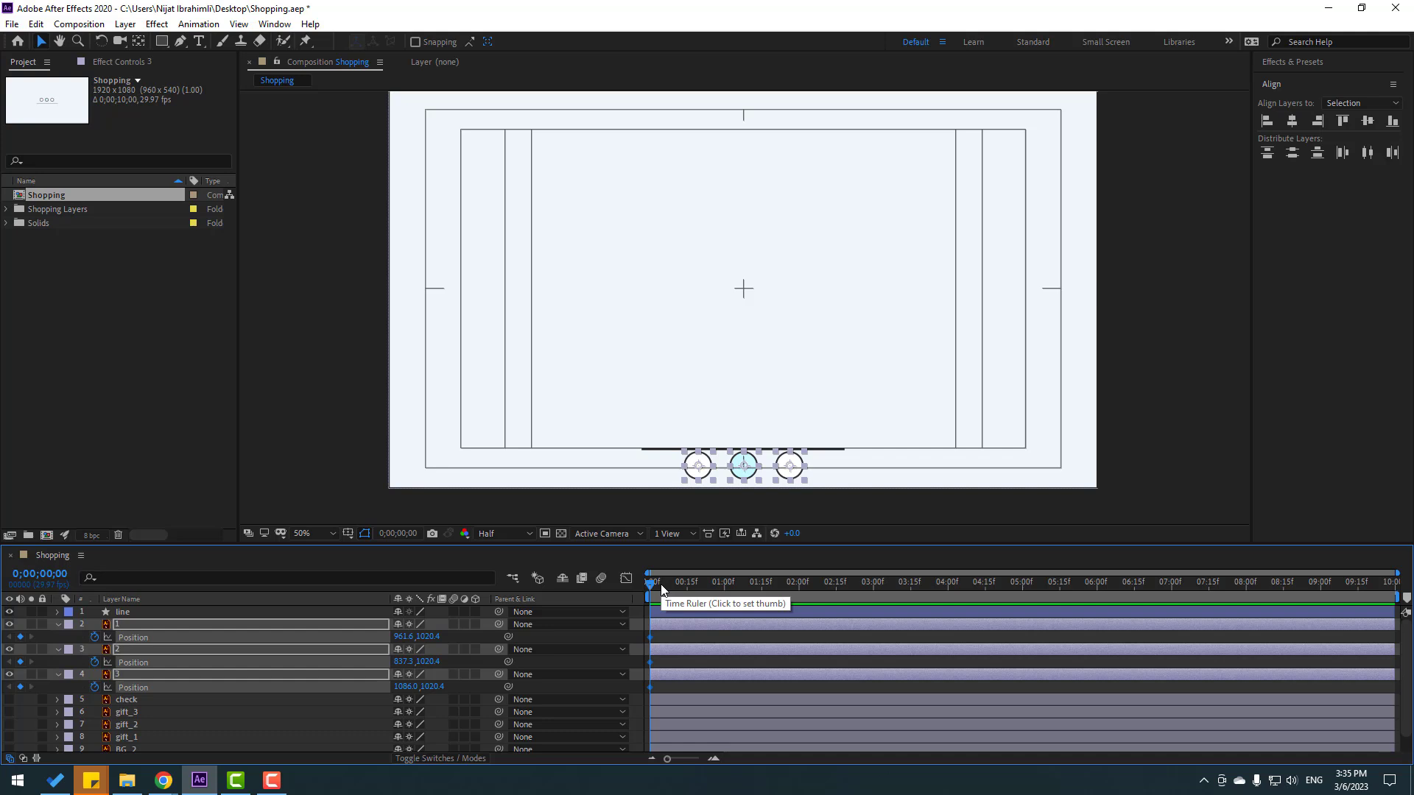
{"action": "left_click", "coordinate": [725, 586]}
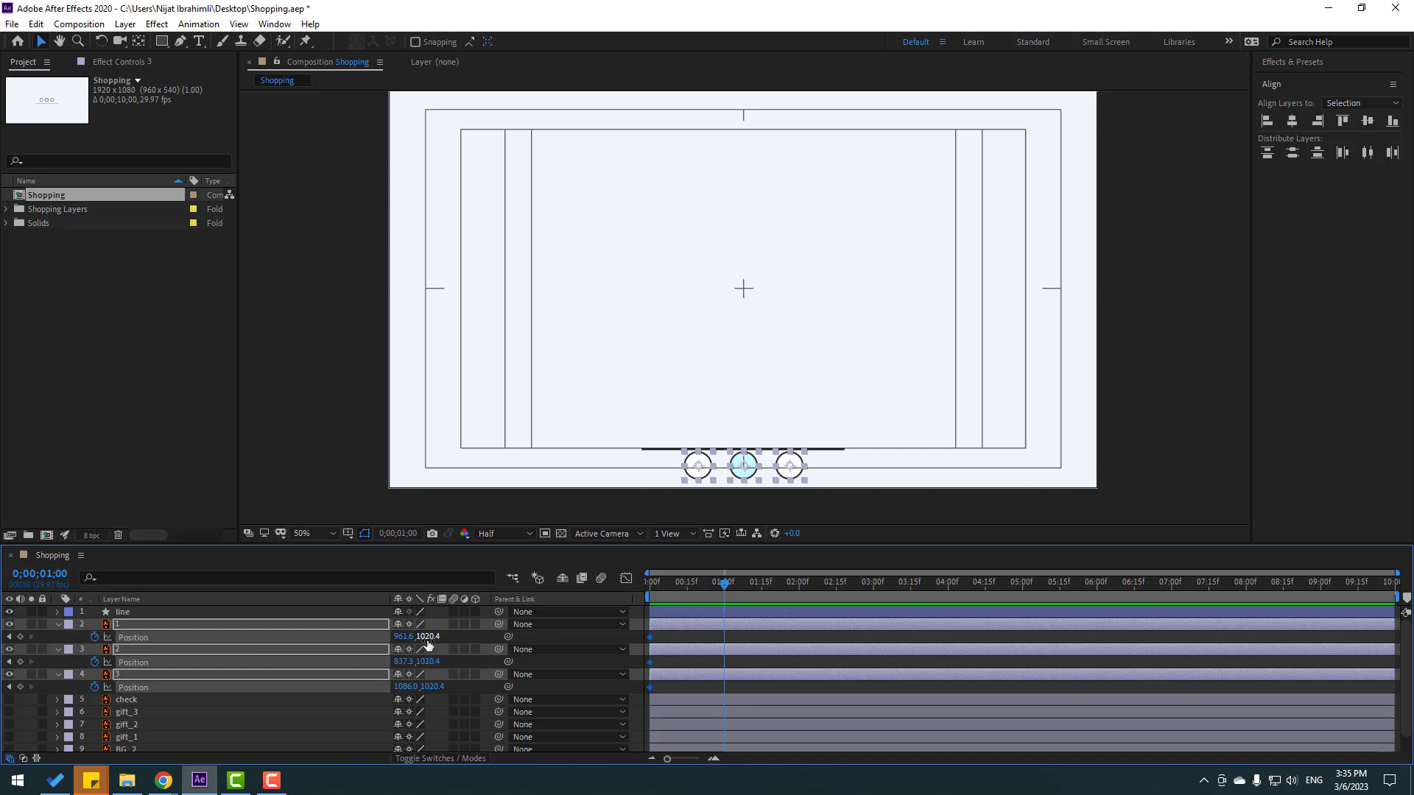
{"action": "left_click_drag", "start_coordinate": [427, 639], "coordinate": [352, 639]}
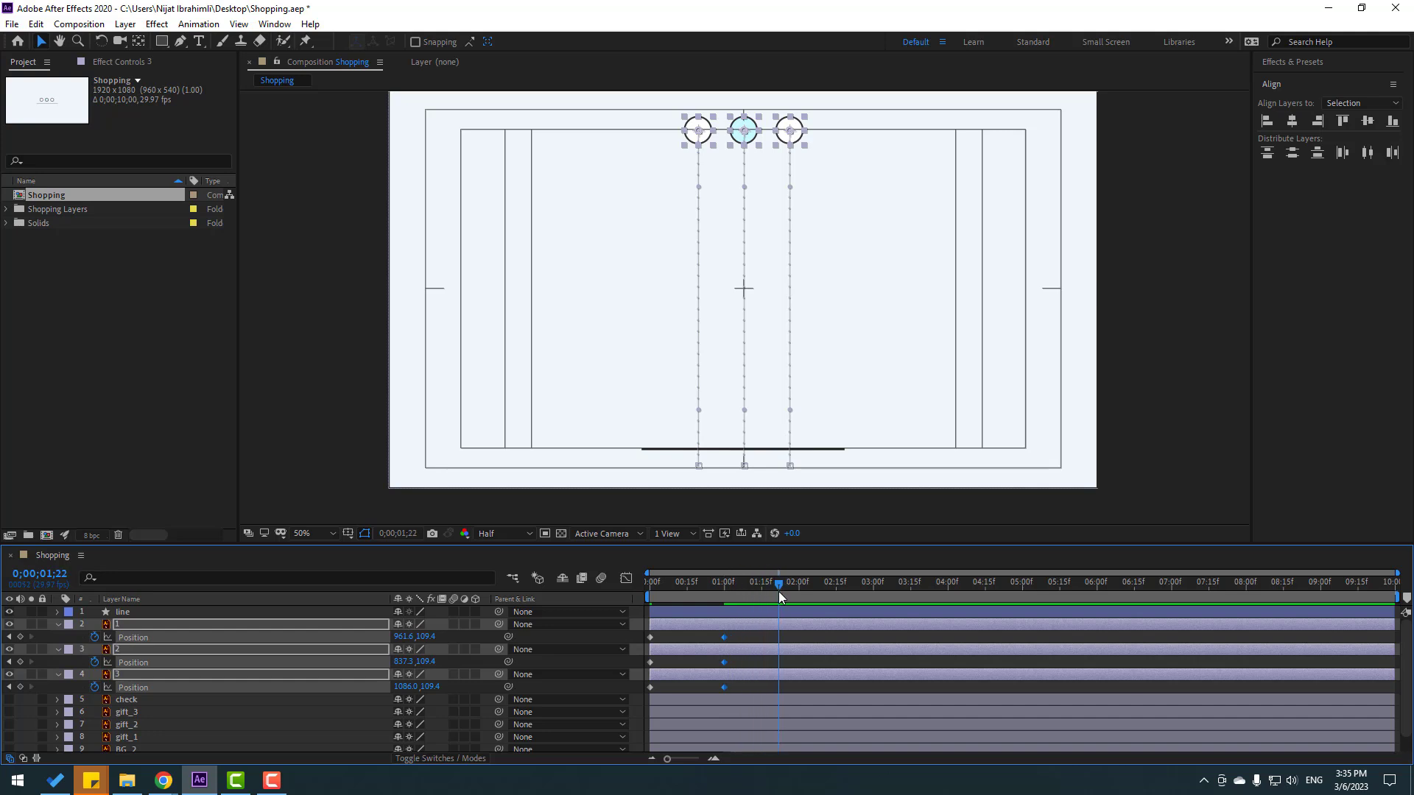
Step: Lower the three circles to Y 835.4 at 0;00;01;23 and apply Easy Ease to all their Position keyframes
{"action": "left_click_drag", "start_coordinate": [503, 639], "coordinate": [951, 645]}
{"action": "left_click_drag", "start_coordinate": [810, 632], "coordinate": [640, 696]}
{"action": "right_click", "coordinate": [651, 688]}
{"action": "mouse_move", "coordinate": [699, 679]}
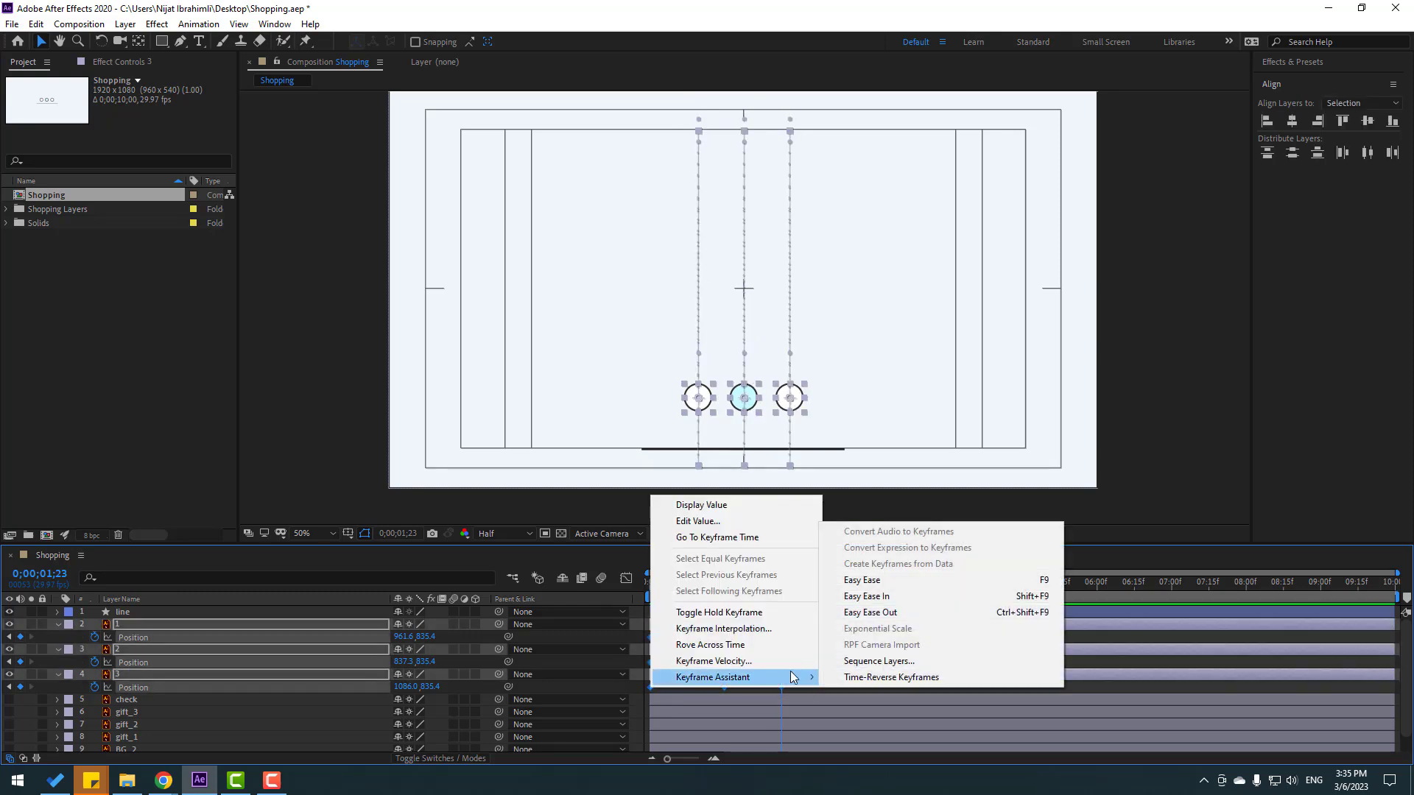
{"action": "left_click", "coordinate": [868, 582]}
Step: Reshape the circles' speed graph to slow down around the middle keyframe with steep outer peaks, and preview the motion
{"action": "left_click", "coordinate": [625, 581]}
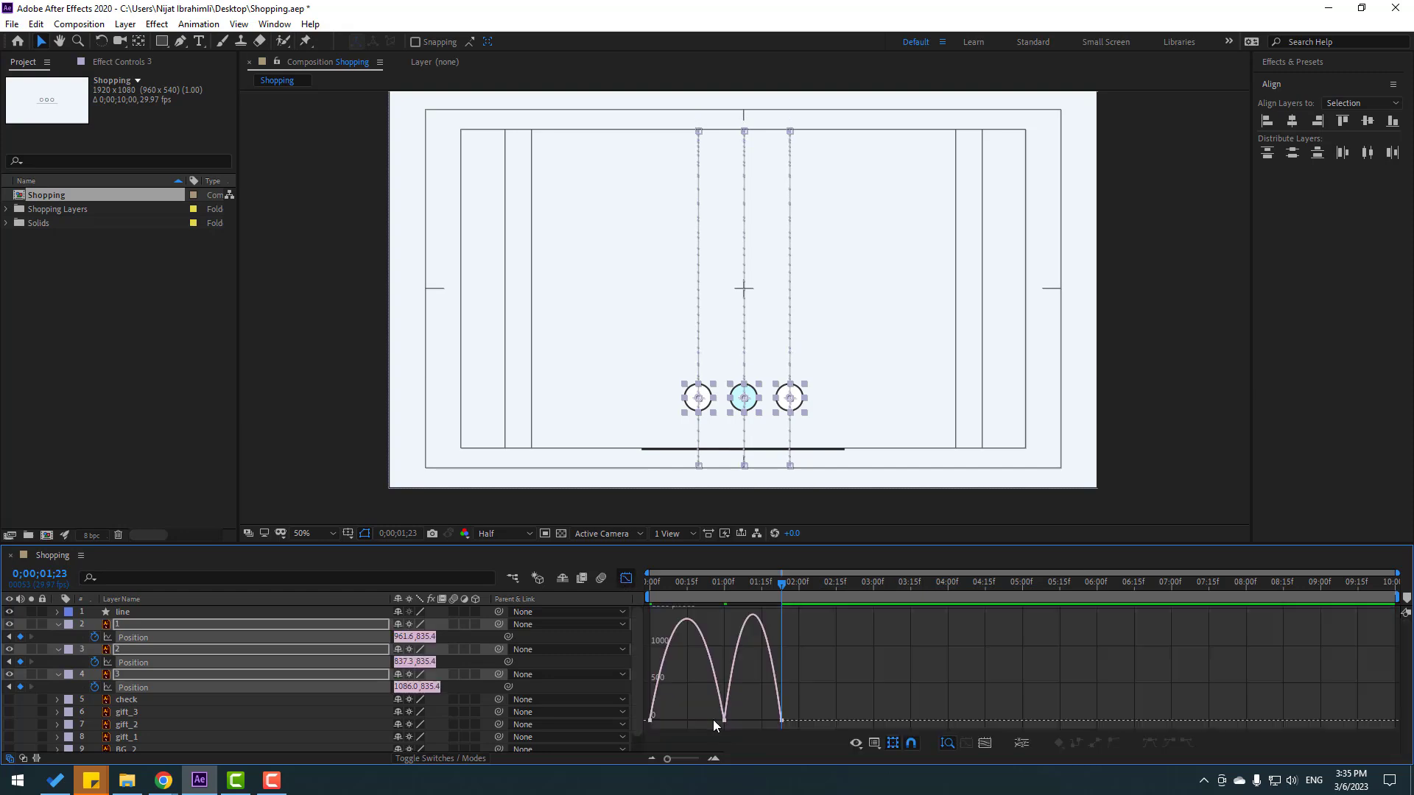
{"action": "mouse_move", "coordinate": [746, 731]}
{"action": "left_mouse_down"}
{"action": "mouse_move", "coordinate": [692, 715]}
{"action": "mouse_move", "coordinate": [757, 715]}
{"action": "left_mouse_up"}
{"action": "left_click", "coordinate": [826, 677]}
{"action": "key", "text": "space"}
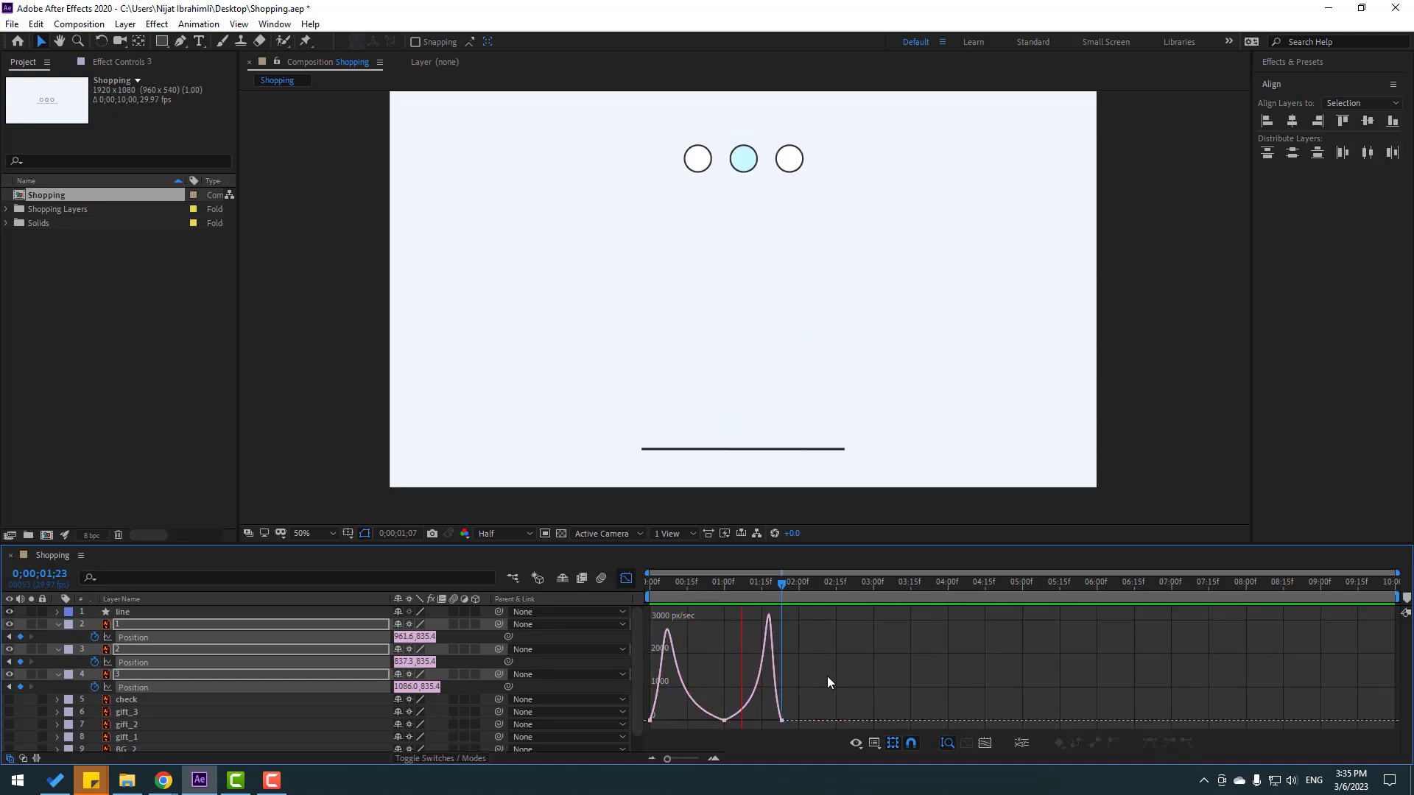
{"action": "key", "text": "space"}
{"action": "left_click", "coordinate": [626, 578]}
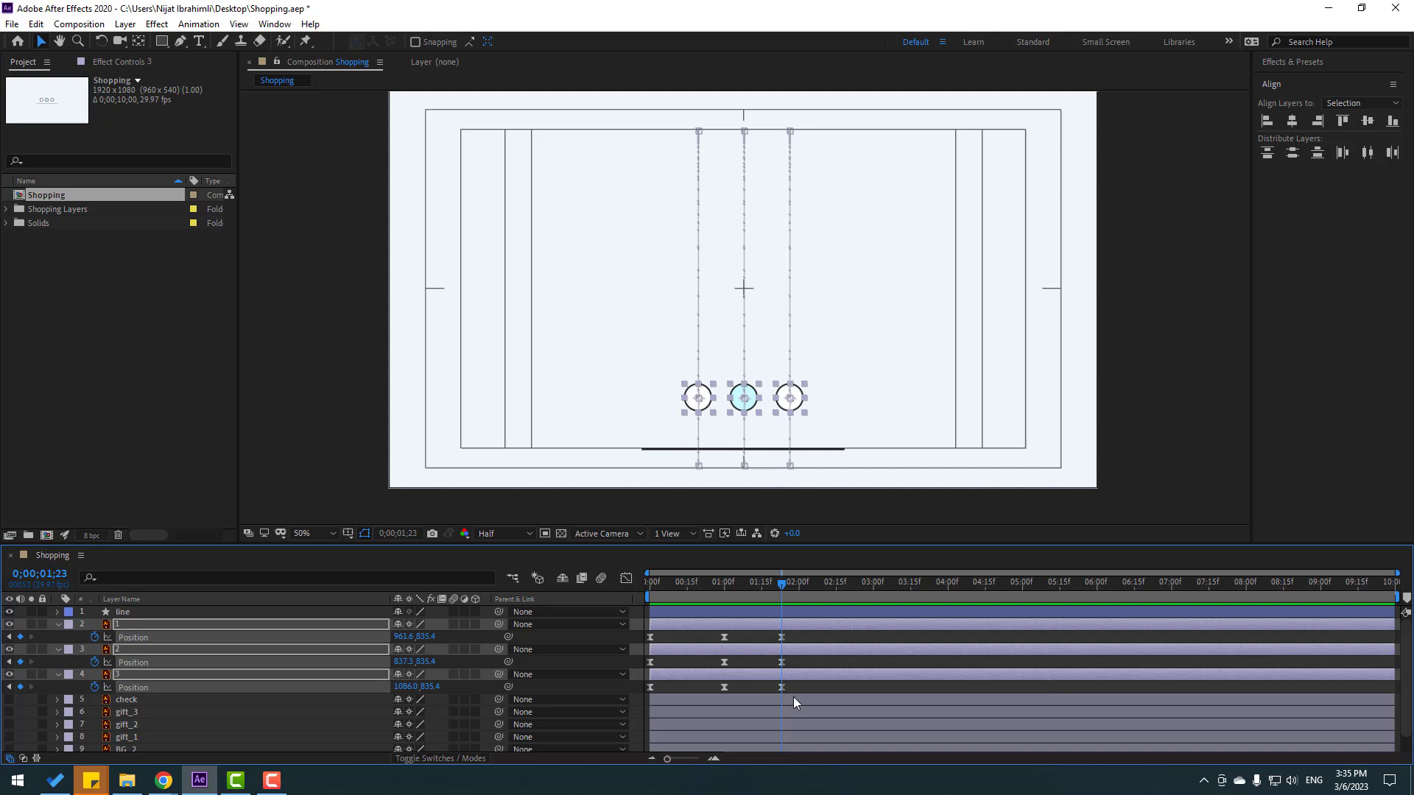
Step: Compress the circles' Position keyframes in time so the last ones fall at about 0;00;01;05, and preview the animation
{"action": "left_click_drag", "start_coordinate": [801, 635], "coordinate": [644, 702]}
{"action": "left_click_drag", "start_coordinate": [781, 637], "coordinate": [742, 634]}
{"action": "left_click", "coordinate": [757, 638]}
{"action": "key", "text": "space"}
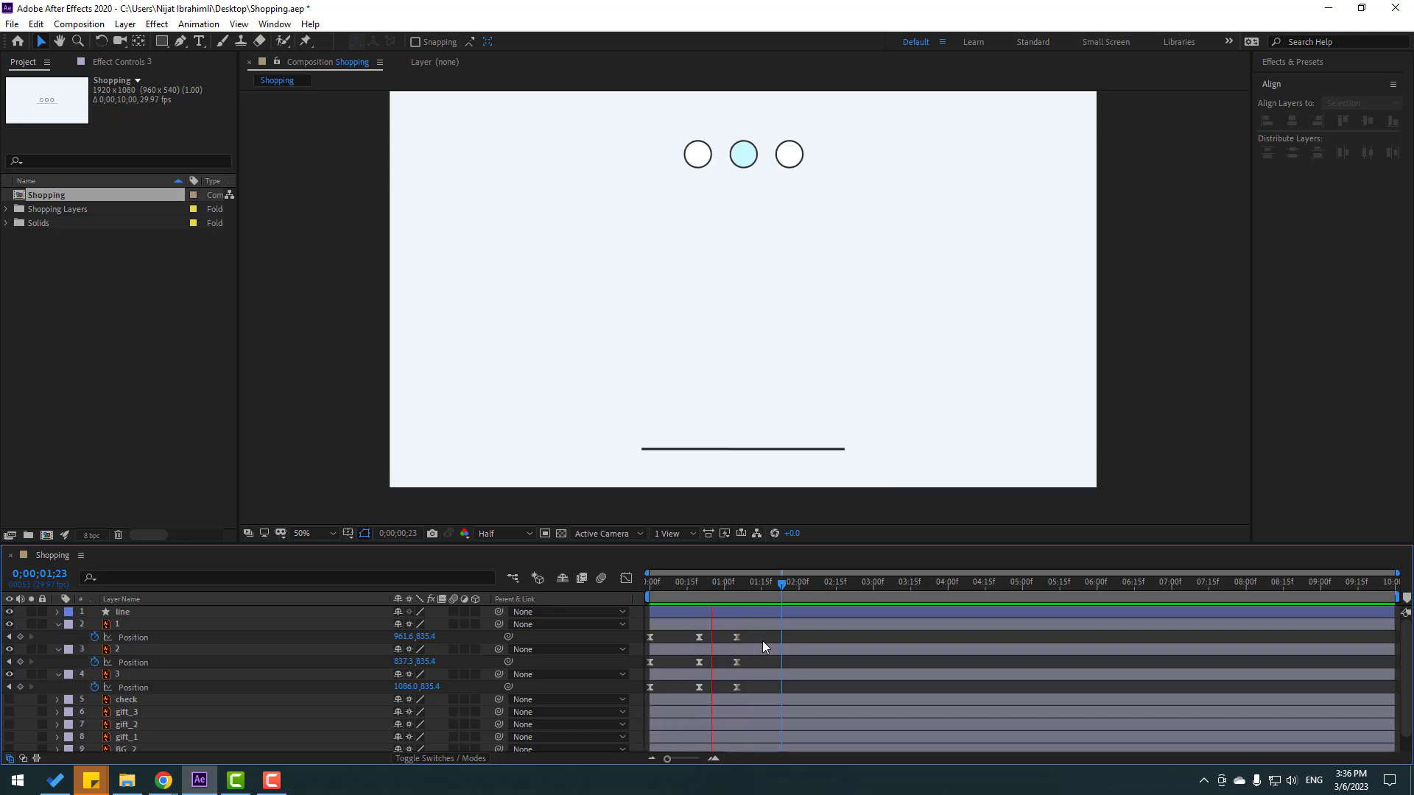
Step: Apply Easy Ease to the middle Position keyframes of the three circle layers and preview the animation
{"action": "left_click_drag", "start_coordinate": [720, 583], "coordinate": [731, 586]}
{"action": "left_click_drag", "start_coordinate": [713, 635], "coordinate": [695, 687]}
{"action": "key", "text": "F9"}
{"action": "key", "text": "space"}
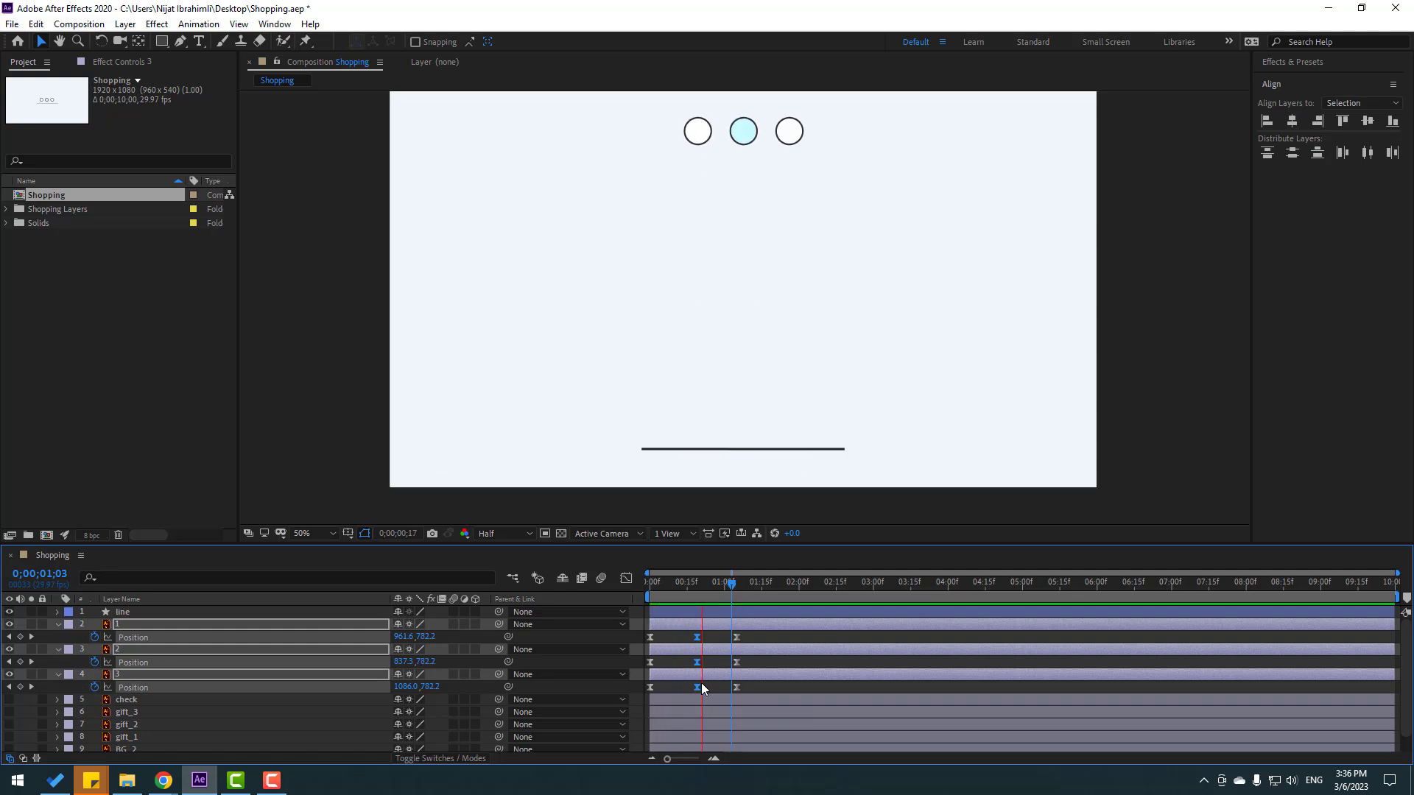
Step: Go to 0;00;01;14 and turn on the visibility of layers gift_1, gift_2 and gift_3
{"action": "left_click", "coordinate": [758, 582]}
{"action": "scroll", "coordinate": [171, 692], "scroll_direction": "down", "scroll_amount": 1}
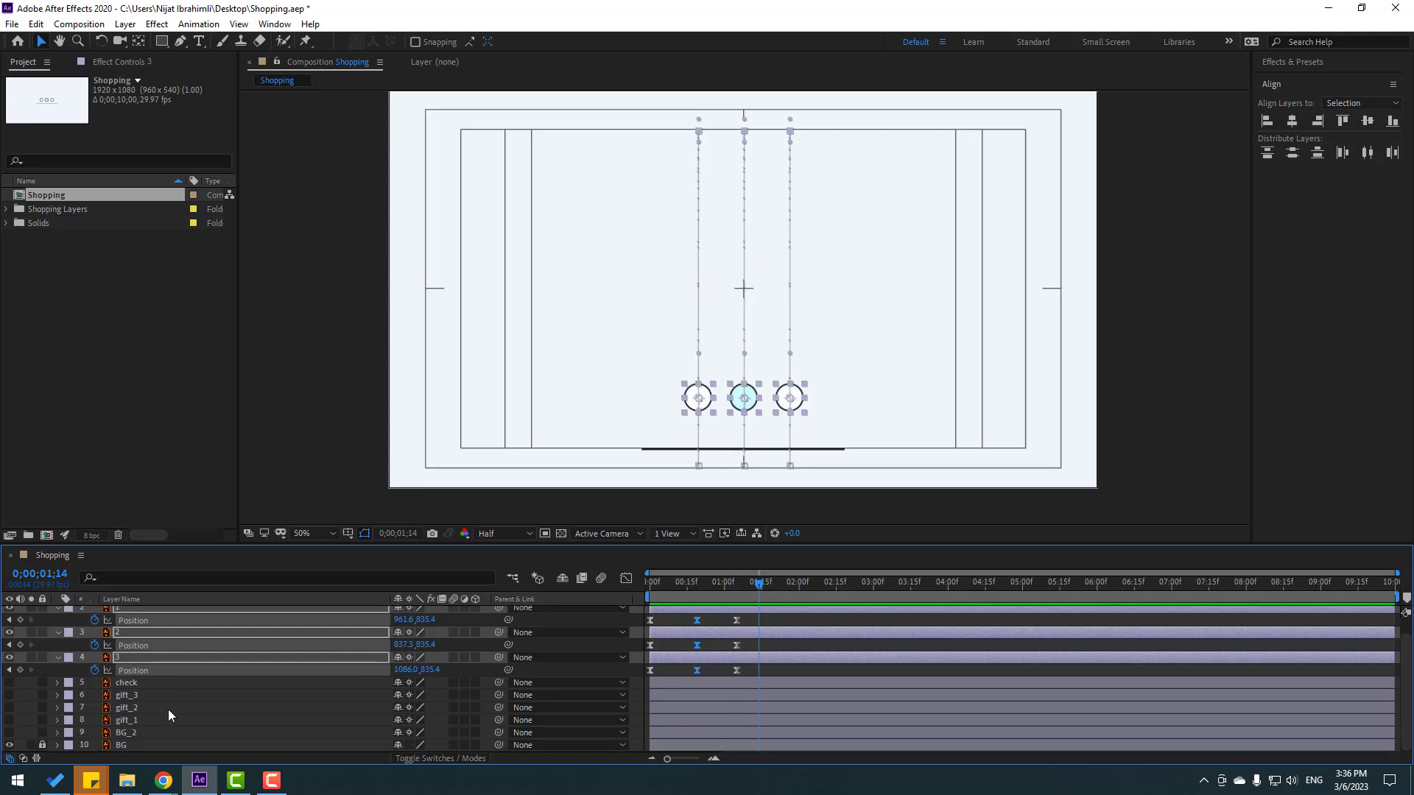
{"action": "left_click", "coordinate": [127, 724]}
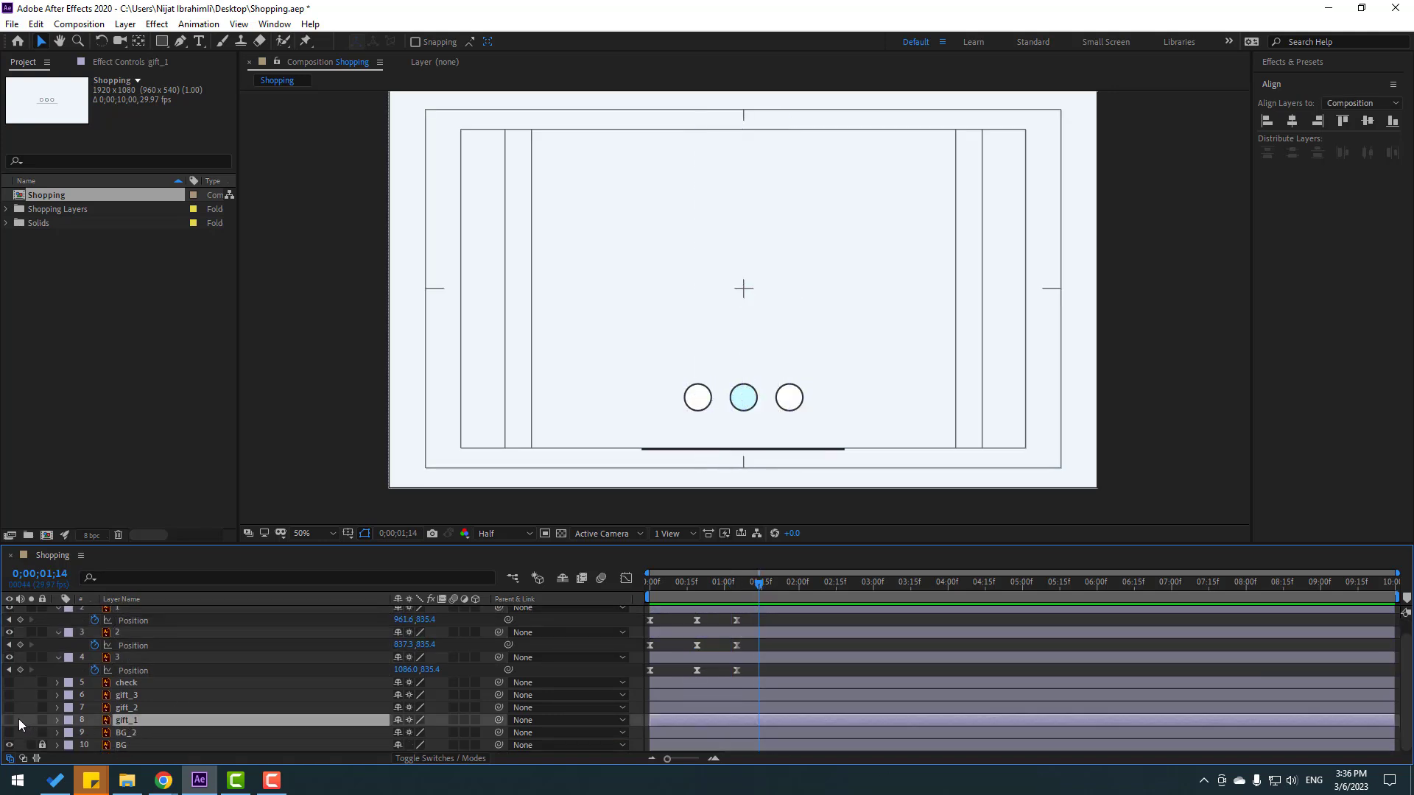
{"action": "left_click", "coordinate": [10, 720]}
{"action": "left_click", "coordinate": [130, 707]}
{"action": "left_click", "coordinate": [9, 707]}
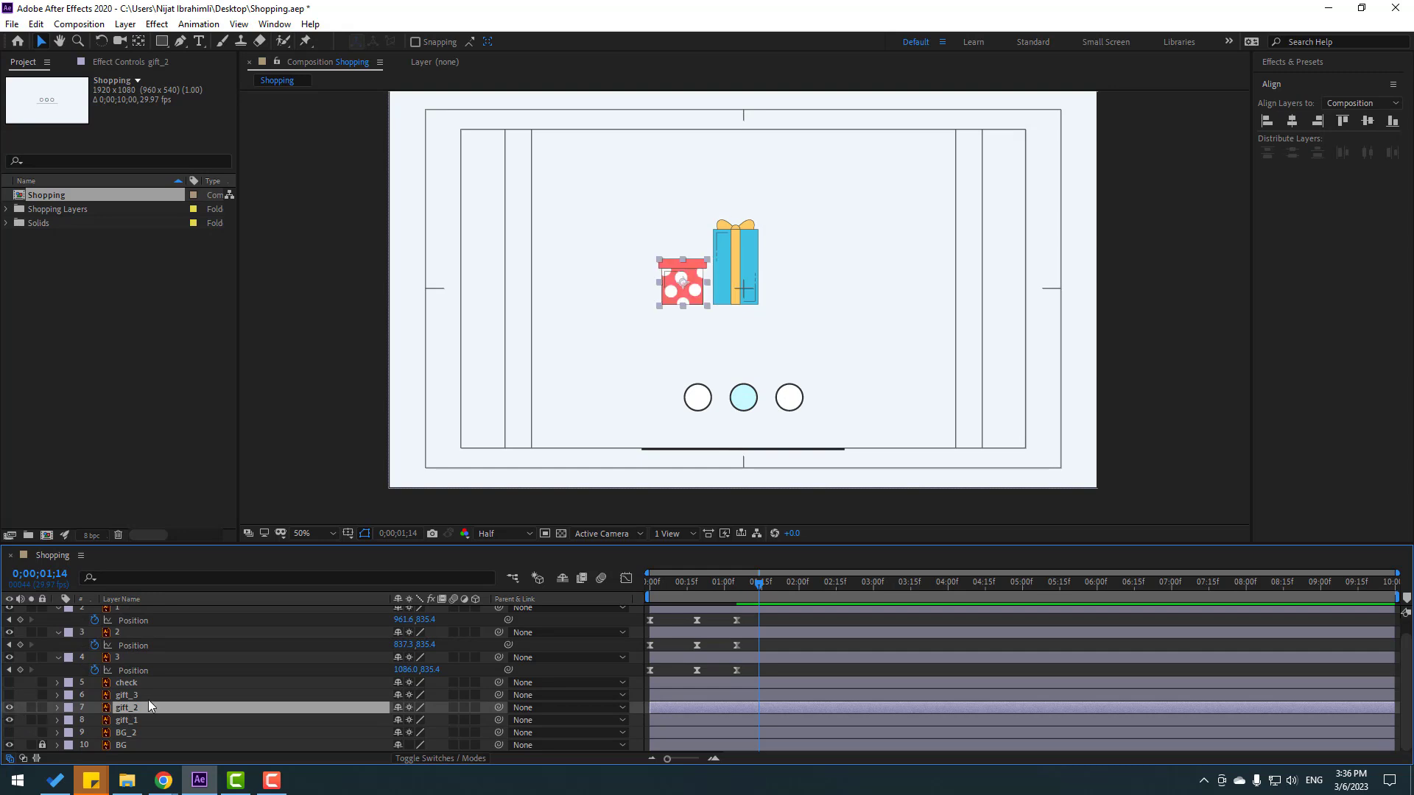
{"action": "left_click", "coordinate": [127, 695]}
{"action": "left_click", "coordinate": [10, 695]}
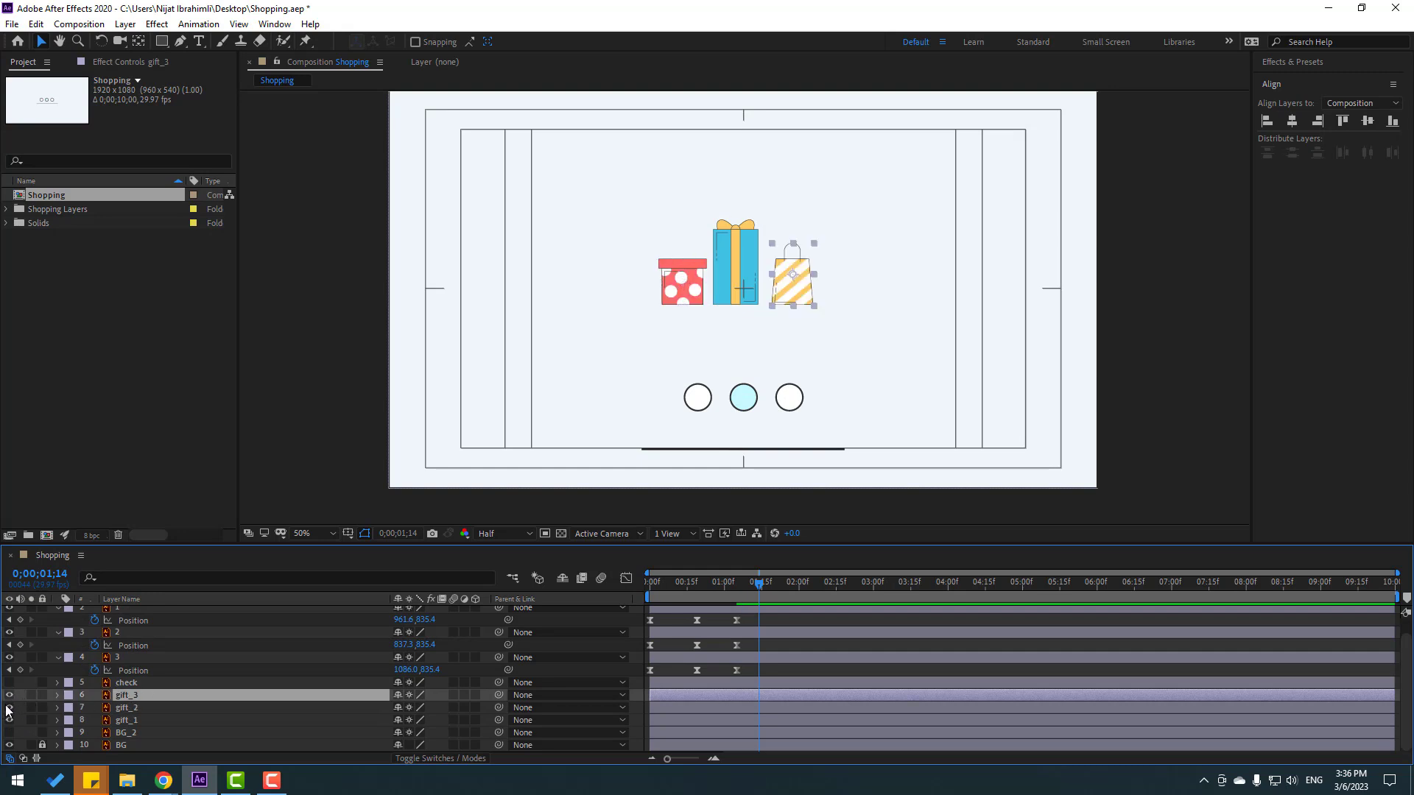
Step: Move the three gift layers together down to just above the circles
{"action": "left_click", "coordinate": [136, 720], "text": "shift"}
{"action": "left_click_drag", "start_coordinate": [786, 294], "coordinate": [784, 360]}
{"action": "scroll", "coordinate": [767, 677], "scroll_direction": "up", "scroll_amount": 1}
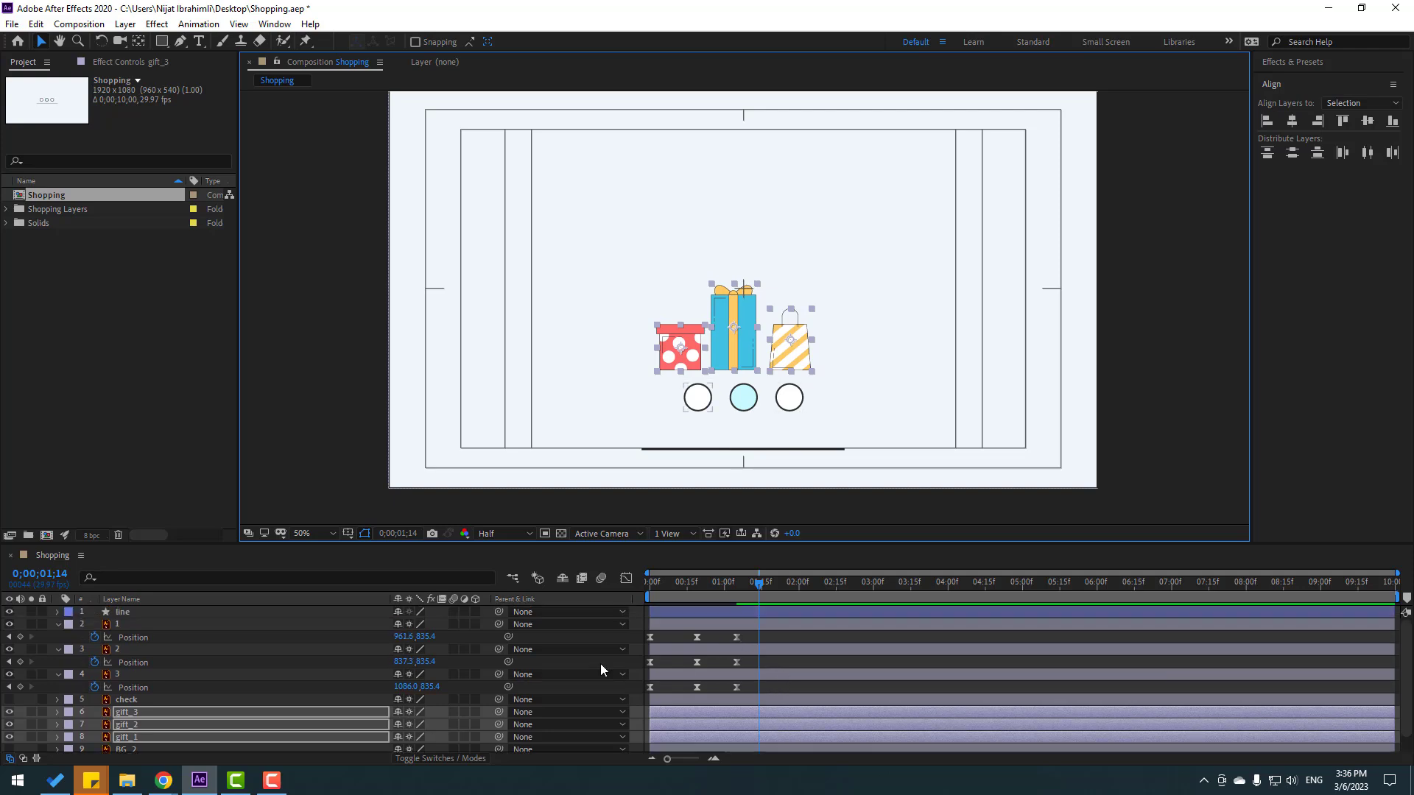
Step: Move the line up between the gifts and the circles so it sits directly against the gifts' bases
{"action": "left_click", "coordinate": [131, 615]}
{"action": "left_click_drag", "start_coordinate": [746, 453], "coordinate": [739, 382]}
{"action": "scroll", "coordinate": [736, 383], "scroll_direction": "up", "scroll_amount": 2}
{"action": "left_click_drag", "start_coordinate": [670, 418], "coordinate": [728, 357]}
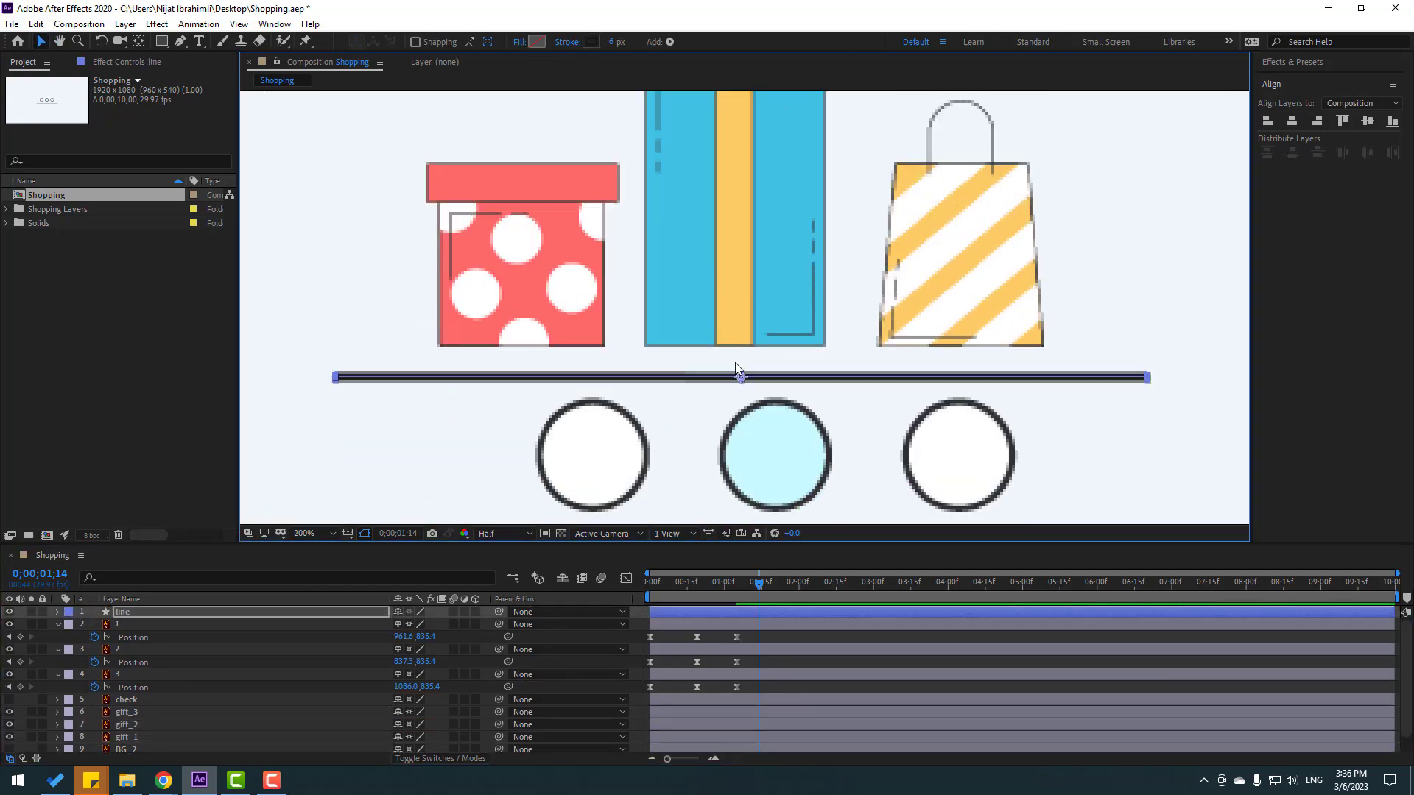
{"action": "key", "text": "period"}
{"action": "left_click_drag", "start_coordinate": [732, 427], "coordinate": [725, 375]}
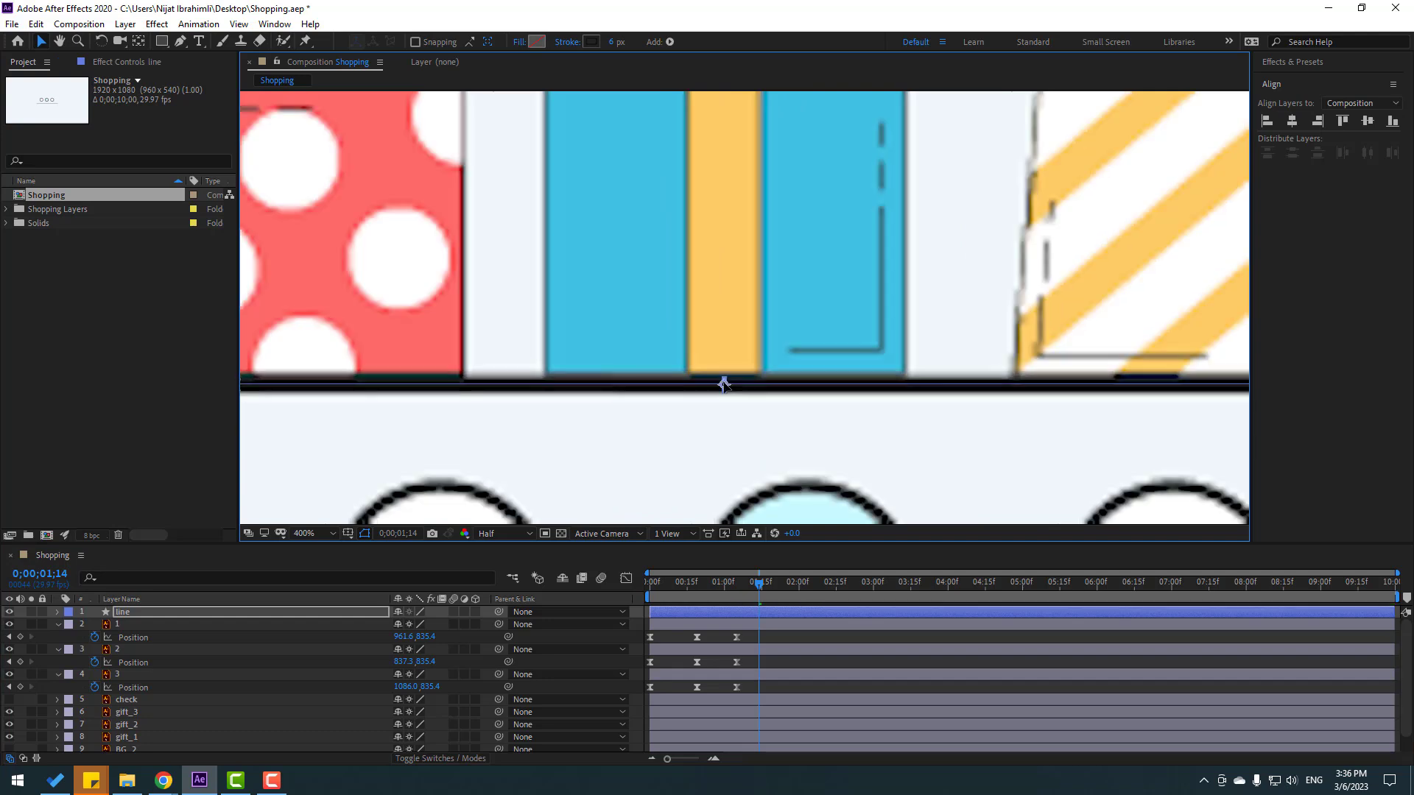
{"action": "left_click", "coordinate": [726, 535]}
{"action": "left_click", "coordinate": [738, 548]}
{"action": "scroll", "coordinate": [772, 429], "scroll_direction": "down", "scroll_amount": 2}
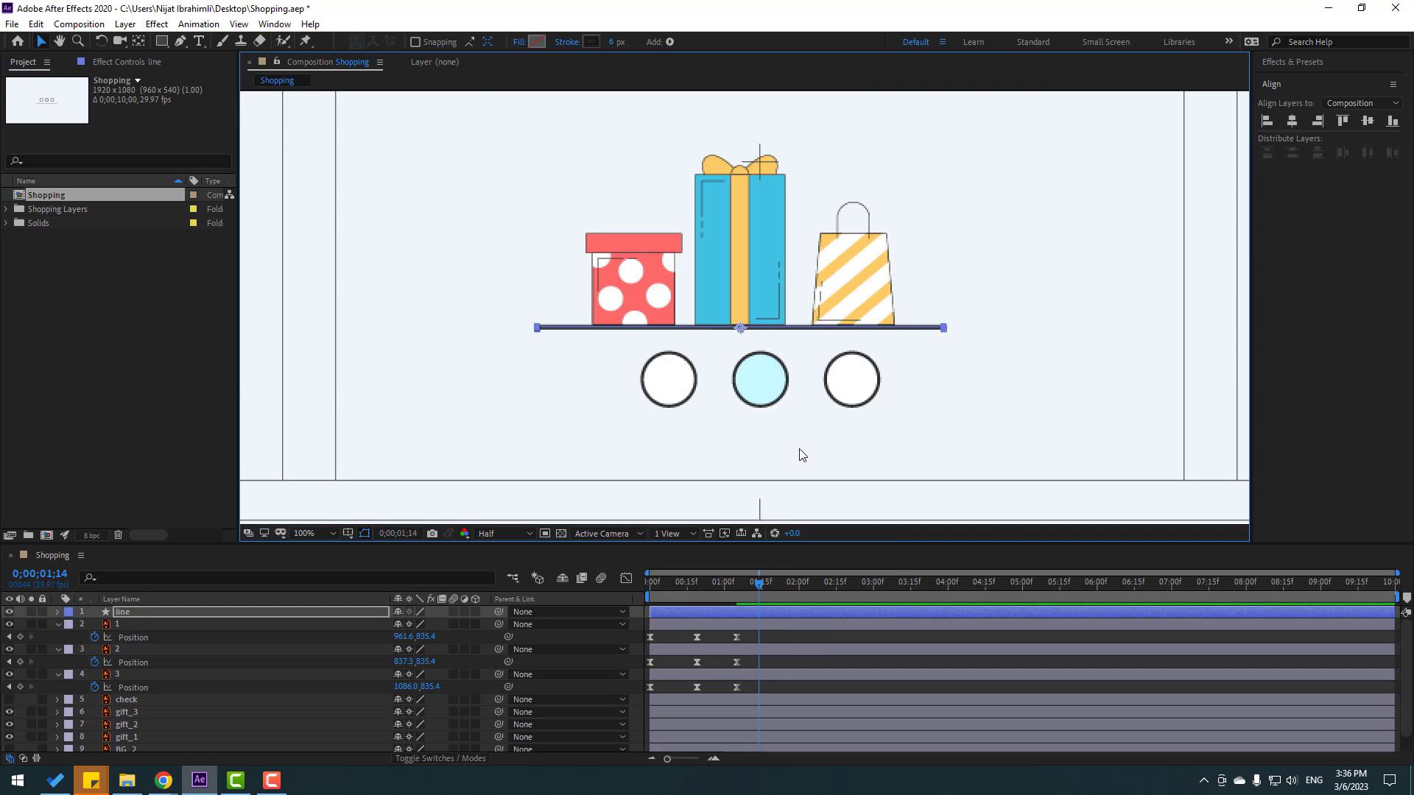
Step: Raise the circles' starting Position keyframes at 0;00;00;00 to Y 807.4, just beneath the line
{"action": "left_click_drag", "start_coordinate": [700, 584], "coordinate": [642, 589]}
{"action": "left_click", "coordinate": [679, 631]}
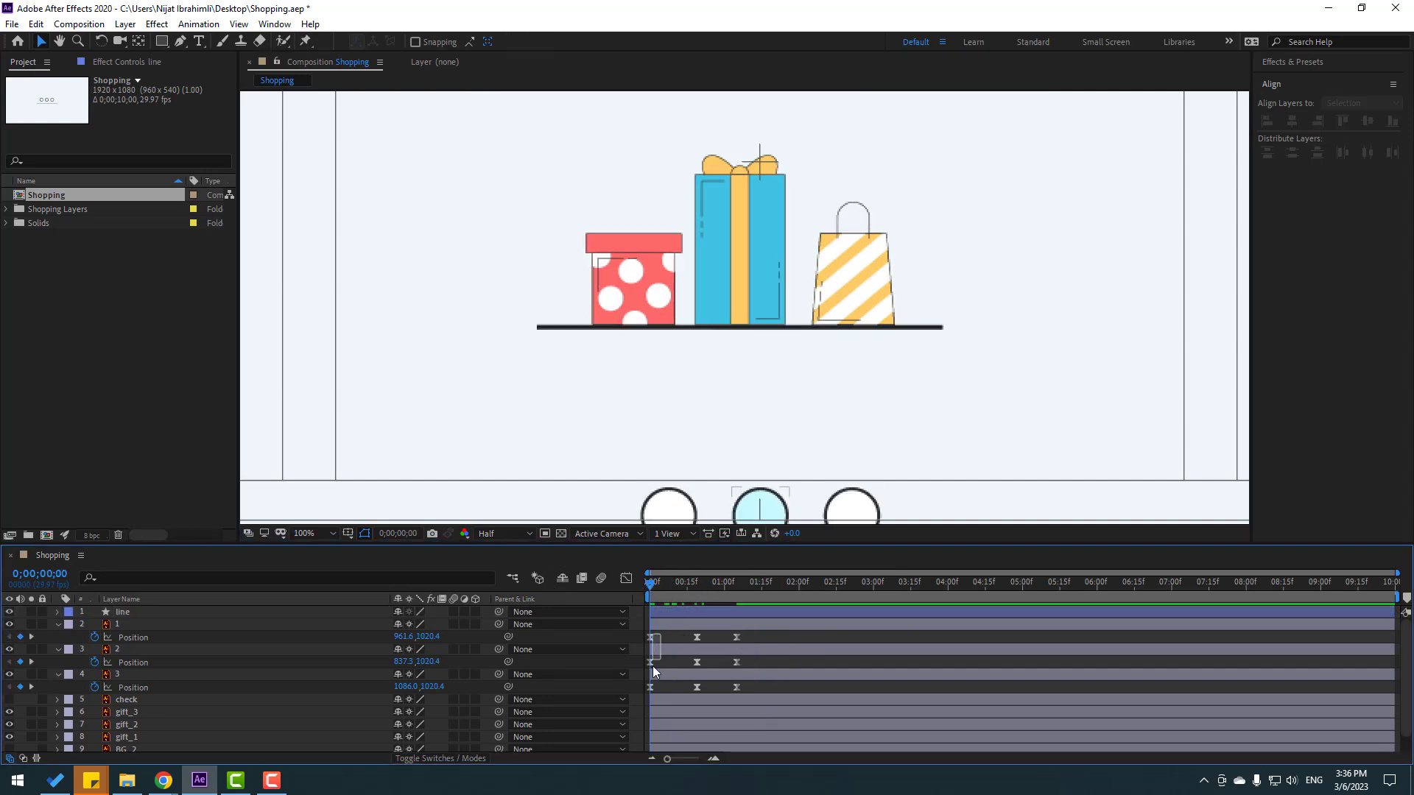
{"action": "left_click_drag", "start_coordinate": [652, 666], "coordinate": [643, 691]}
{"action": "scroll", "coordinate": [642, 517], "scroll_direction": "down", "scroll_amount": 1}
{"action": "left_click_drag", "start_coordinate": [431, 639], "coordinate": [260, 649]}
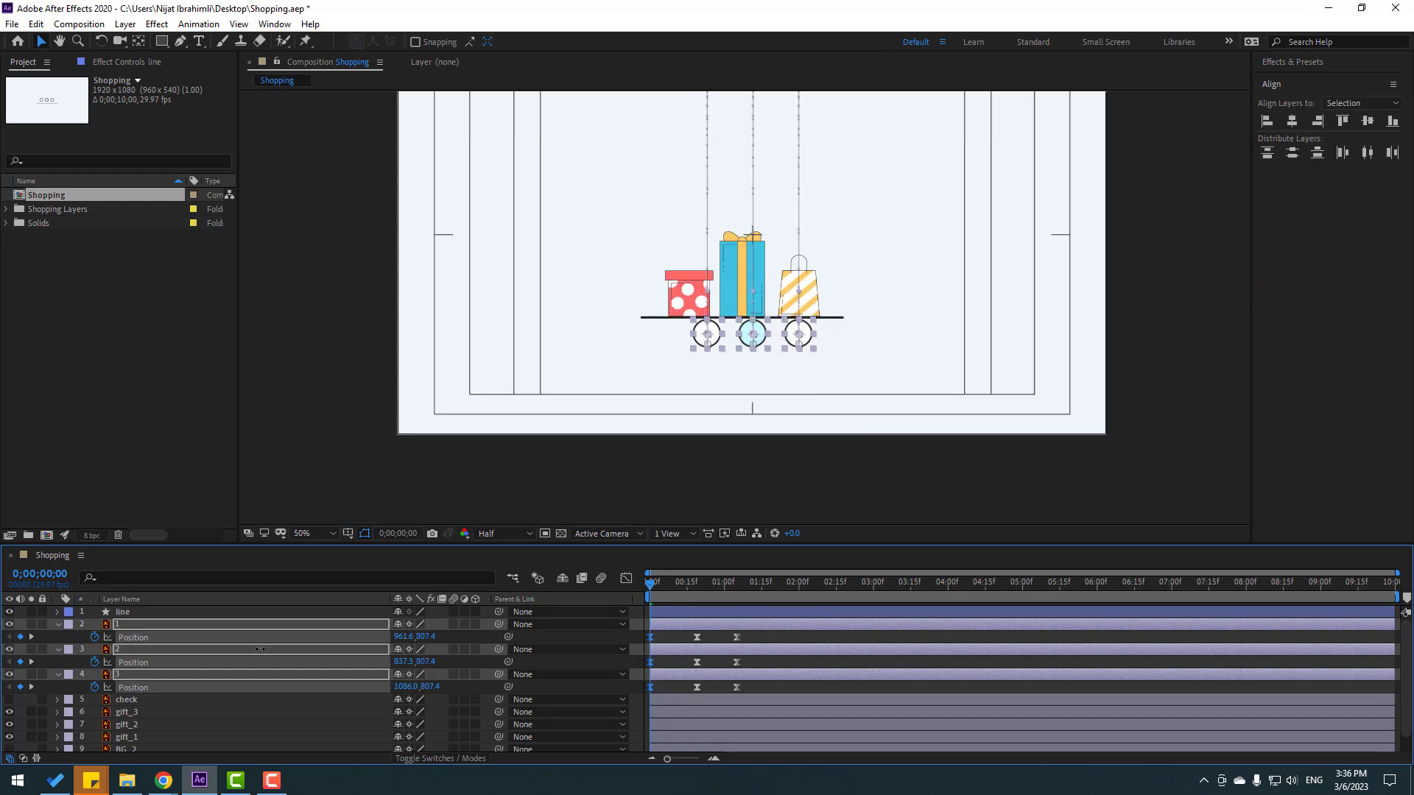
Step: At 0;00;01;05, raise the three circles' landing Position keyframes together to Y 717.4, over the lower part of the gifts
{"action": "left_click_drag", "start_coordinate": [843, 336], "coordinate": [811, 425]}
{"action": "key", "text": "space"}
{"action": "key", "text": "space"}
{"action": "left_click_drag", "start_coordinate": [679, 580], "coordinate": [735, 585]}
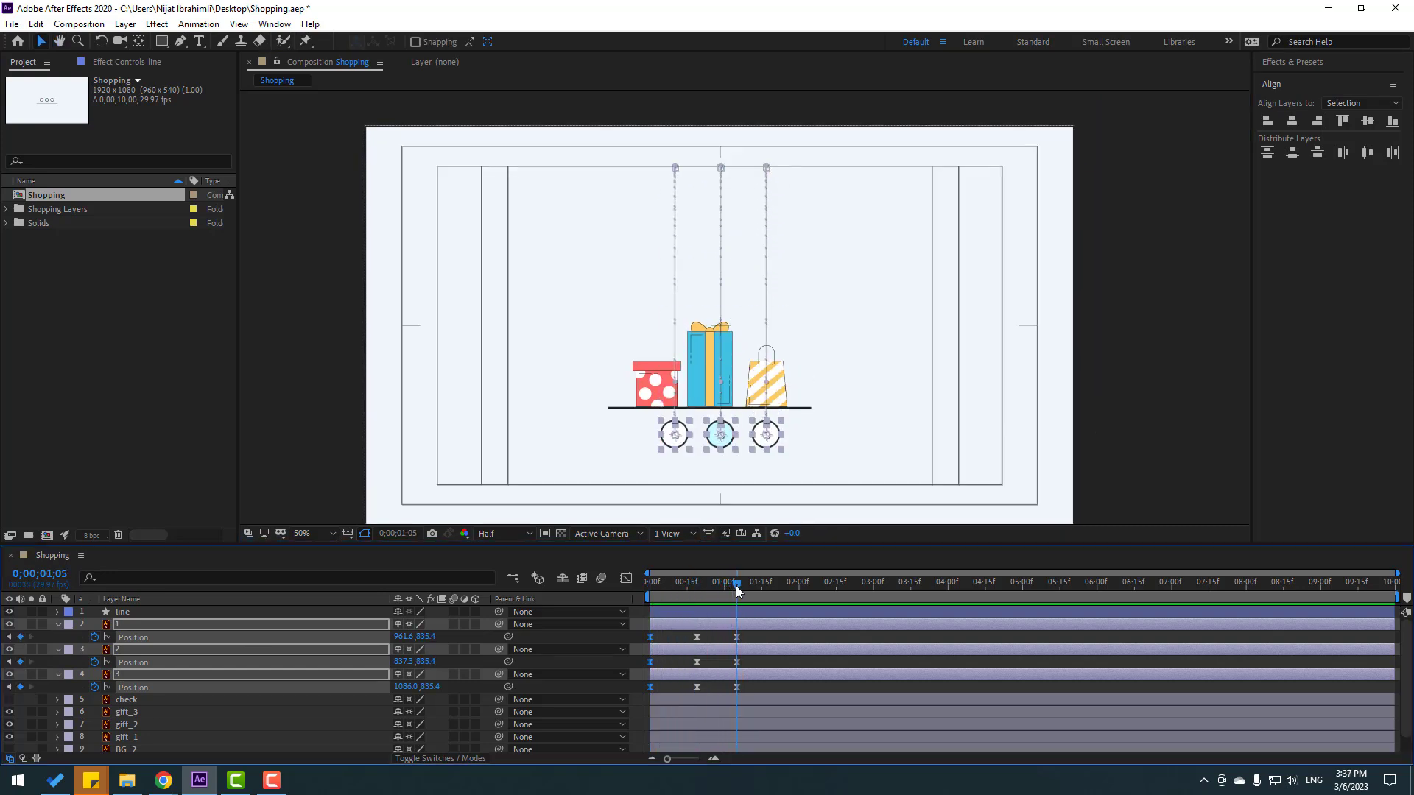
{"action": "left_click_drag", "start_coordinate": [751, 632], "coordinate": [725, 694]}
{"action": "left_click_drag", "start_coordinate": [419, 641], "coordinate": [332, 642]}
{"action": "scroll", "coordinate": [732, 465], "scroll_direction": "up", "scroll_amount": 2}
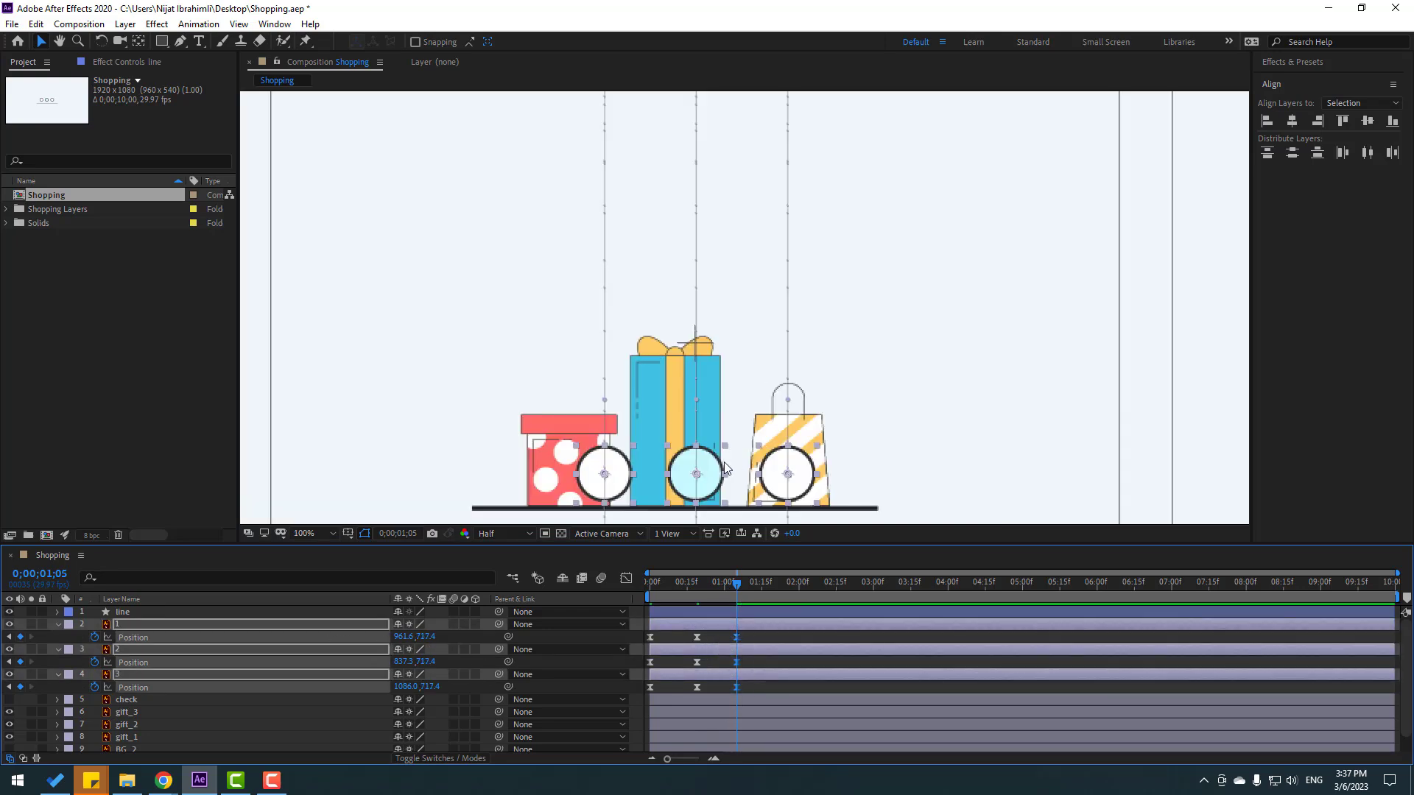
{"action": "left_click_drag", "start_coordinate": [732, 462], "coordinate": [767, 360]}
{"action": "left_click_drag", "start_coordinate": [734, 467], "coordinate": [748, 436]}
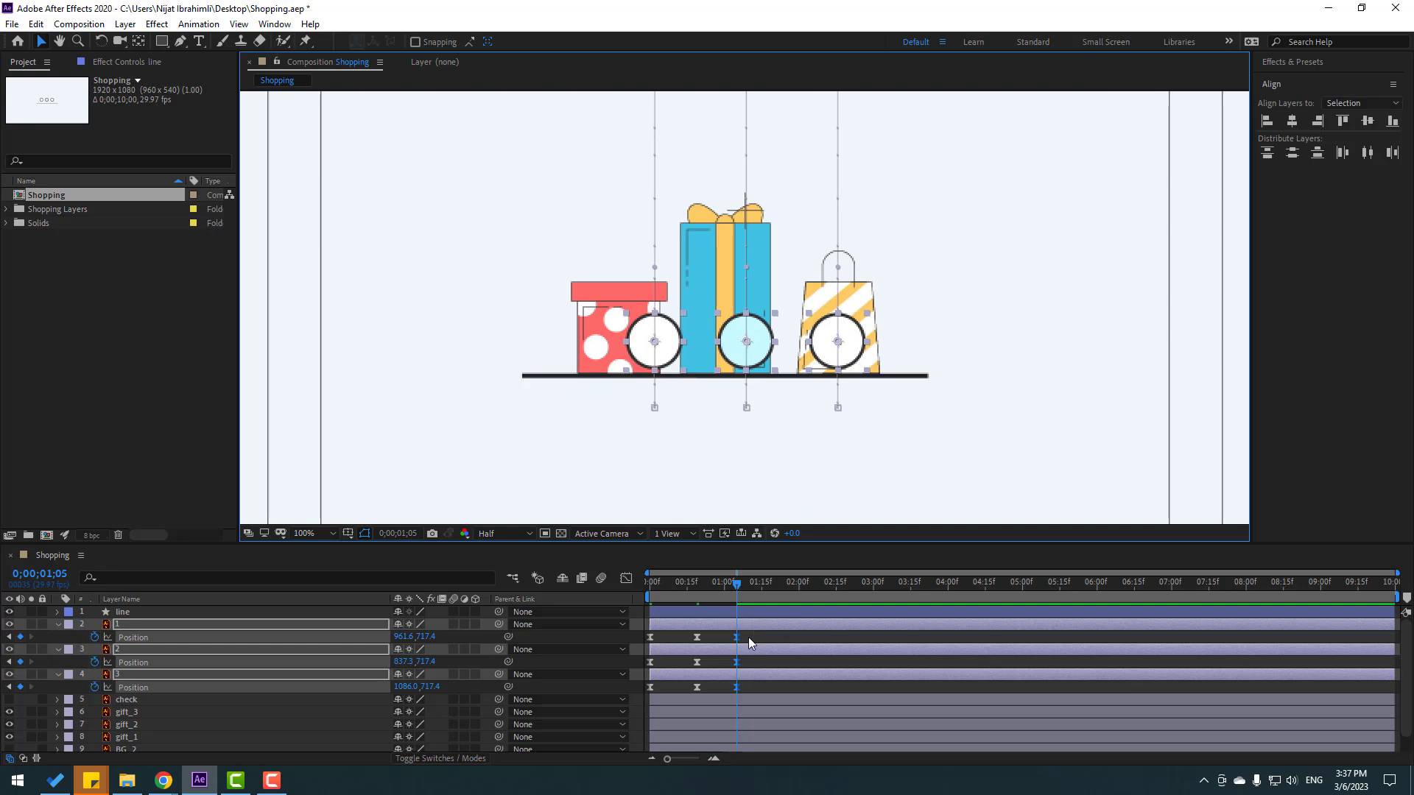
Step: Set the landing keyframes' X position to 940.6 for circle 1, 787.3 for circle 2 and 1093.0 for circle 3, and preview the motion
{"action": "left_click", "coordinate": [745, 636]}
{"action": "left_click_drag", "start_coordinate": [400, 636], "coordinate": [384, 636]}
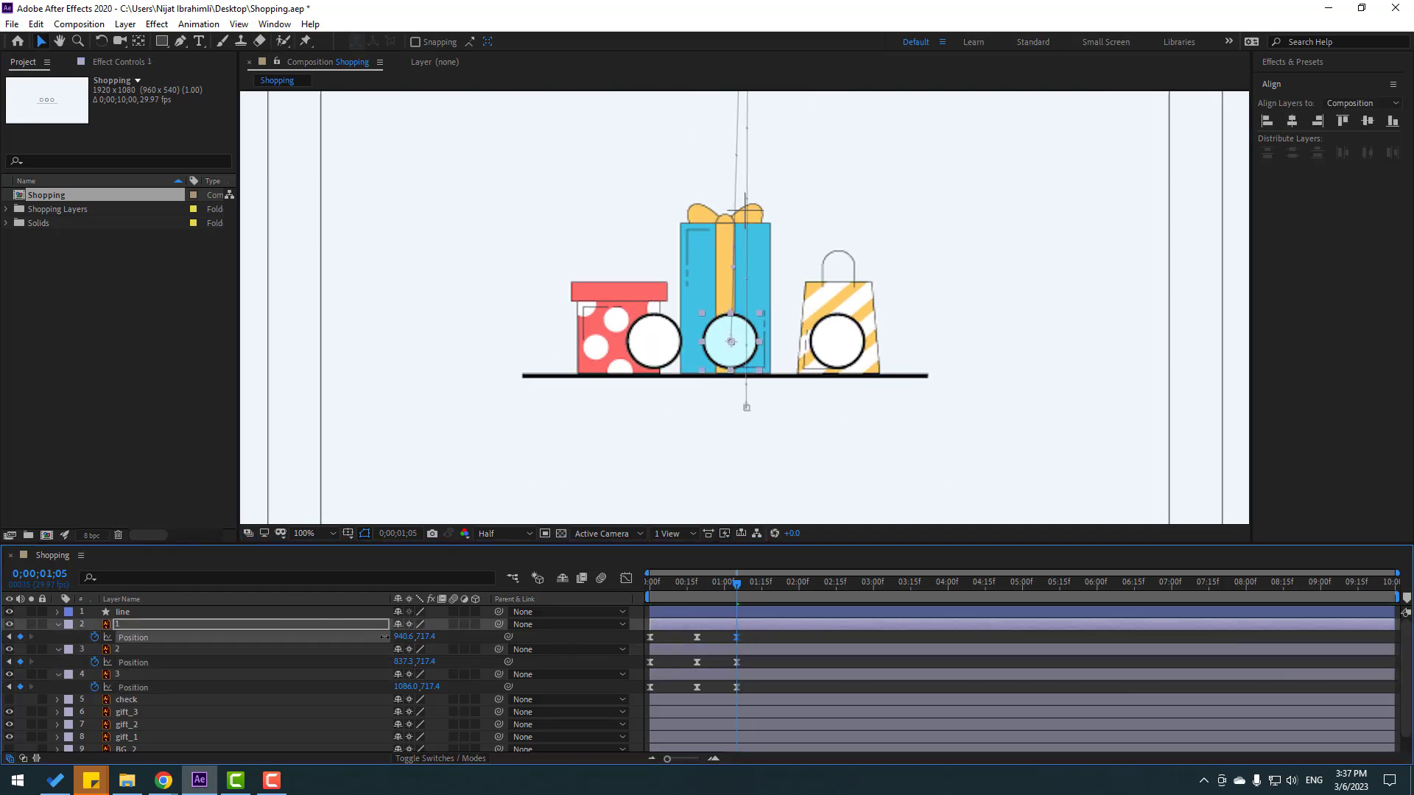
{"action": "left_click", "coordinate": [746, 661]}
{"action": "left_click_drag", "start_coordinate": [403, 662], "coordinate": [416, 689]}
{"action": "left_click", "coordinate": [736, 687]}
{"action": "scroll", "coordinate": [893, 365], "scroll_direction": "down", "scroll_amount": 1}
{"action": "key", "text": "space"}
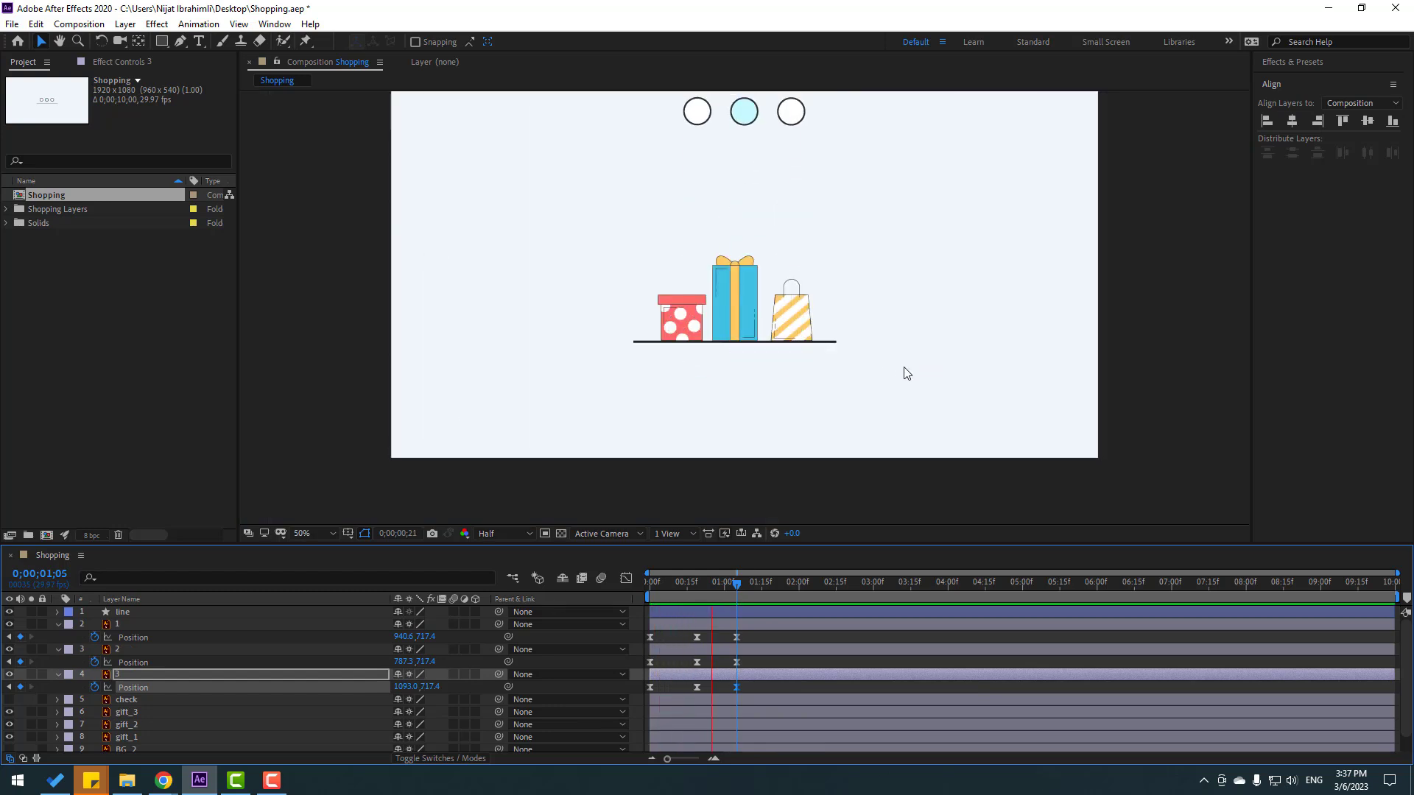
{"action": "left_click", "coordinate": [903, 371]}
{"action": "key", "text": "space"}
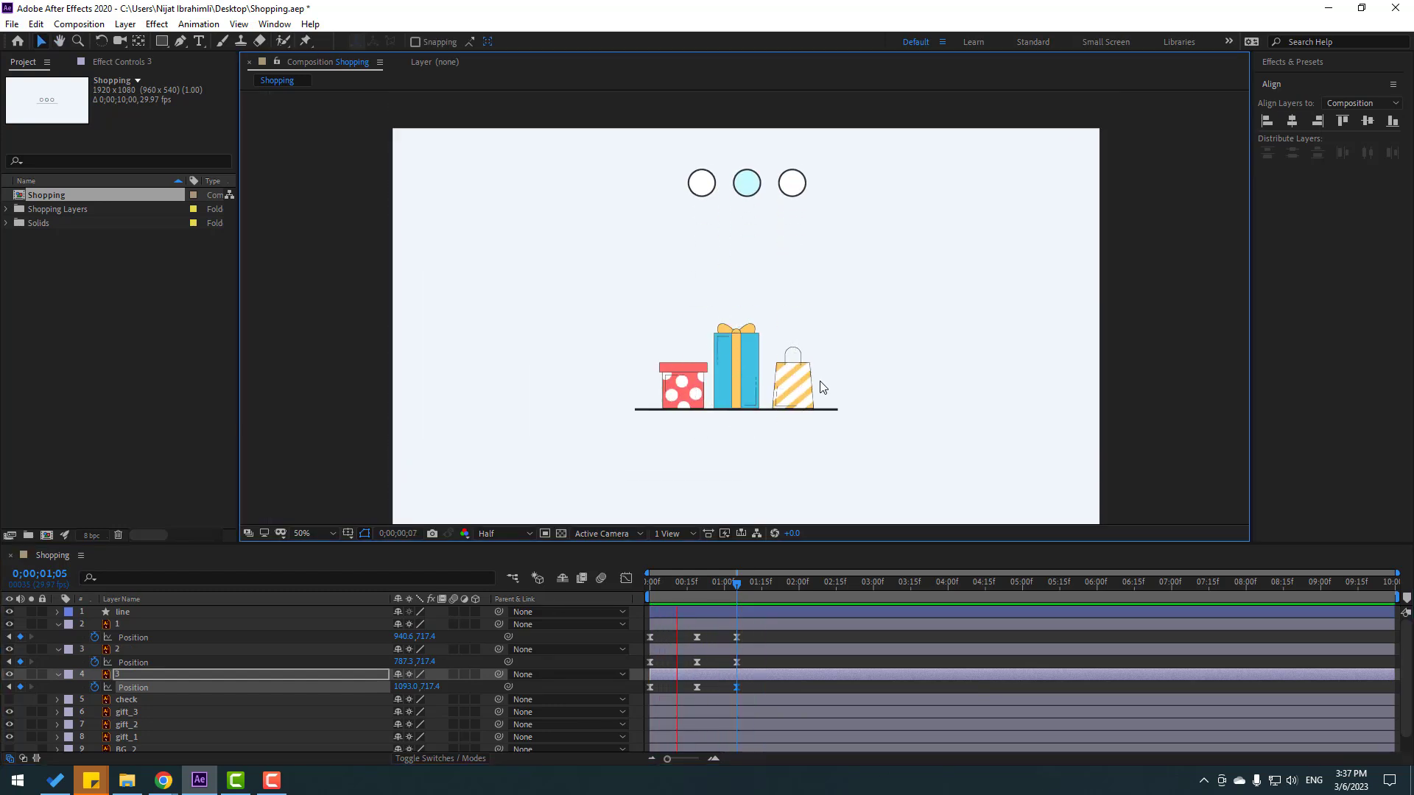
{"action": "key", "text": "space"}
Step: At 0;00;00;00, shift the outer circles' starting Position keyframes inward to X 857.3 for circle 2 and 1066.0 for circle 3, and preview
{"action": "left_click_drag", "start_coordinate": [678, 586], "coordinate": [650, 593]}
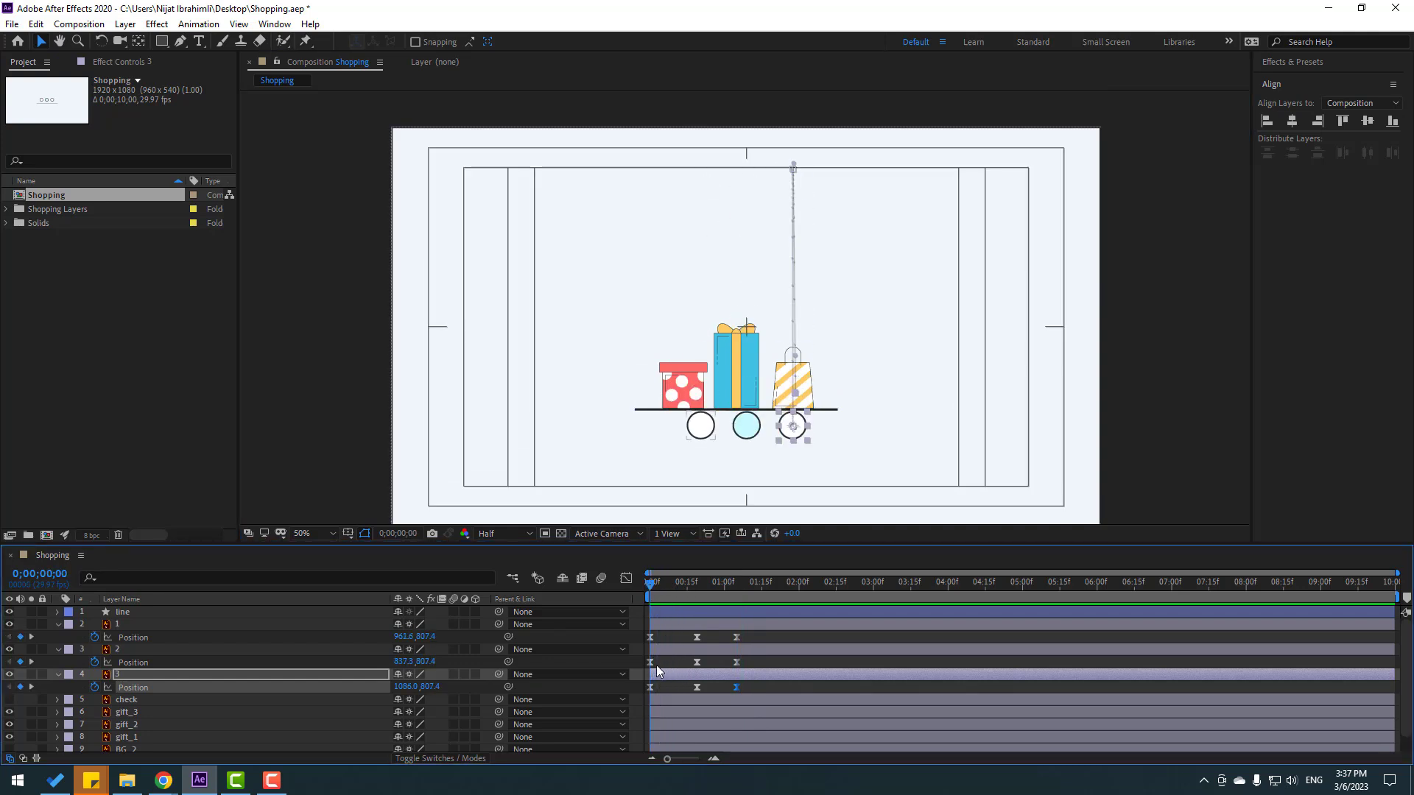
{"action": "left_click_drag", "start_coordinate": [657, 659], "coordinate": [642, 668]}
{"action": "scroll", "coordinate": [725, 455], "scroll_direction": "up", "scroll_amount": 1}
{"action": "left_click_drag", "start_coordinate": [705, 436], "coordinate": [717, 395]}
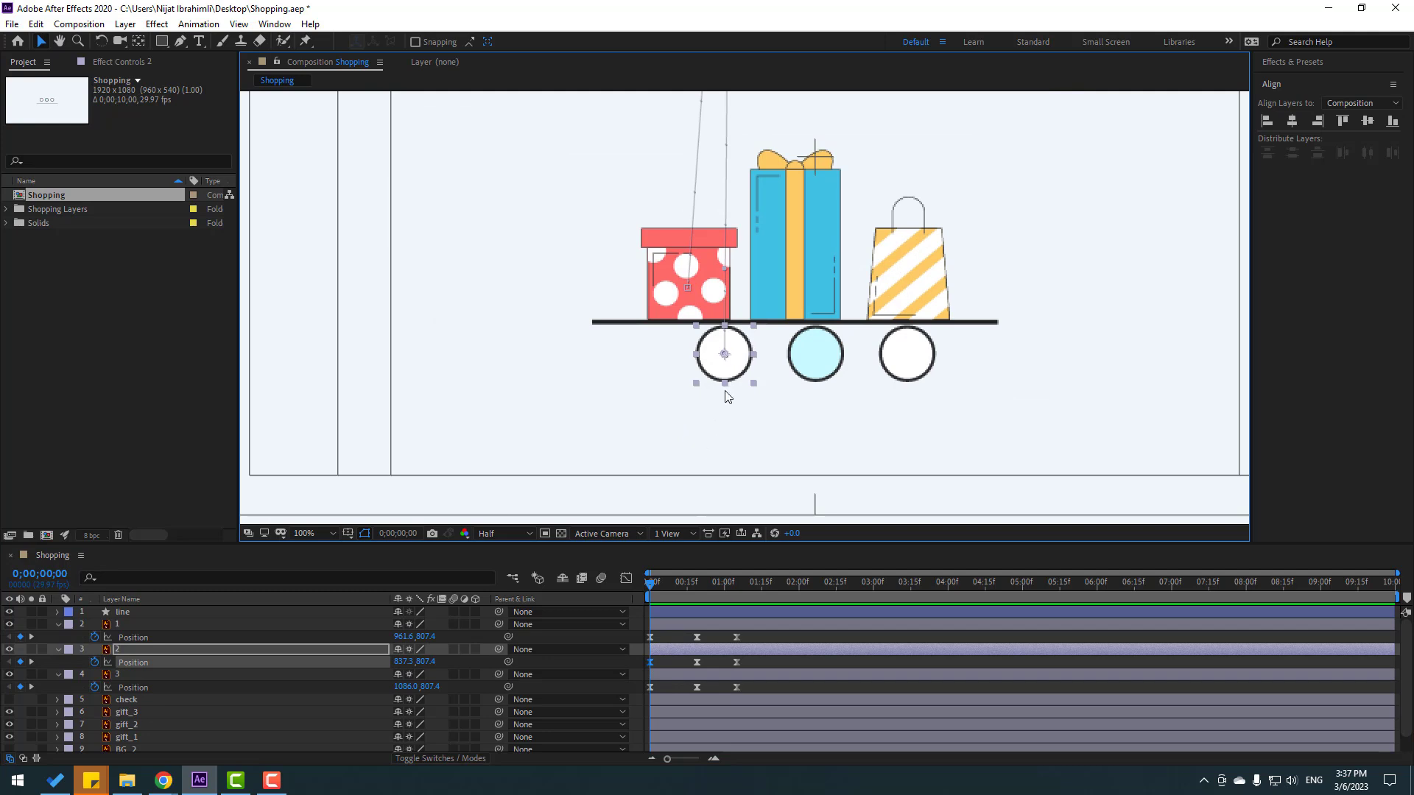
{"action": "key", "text": "shift+Right"}
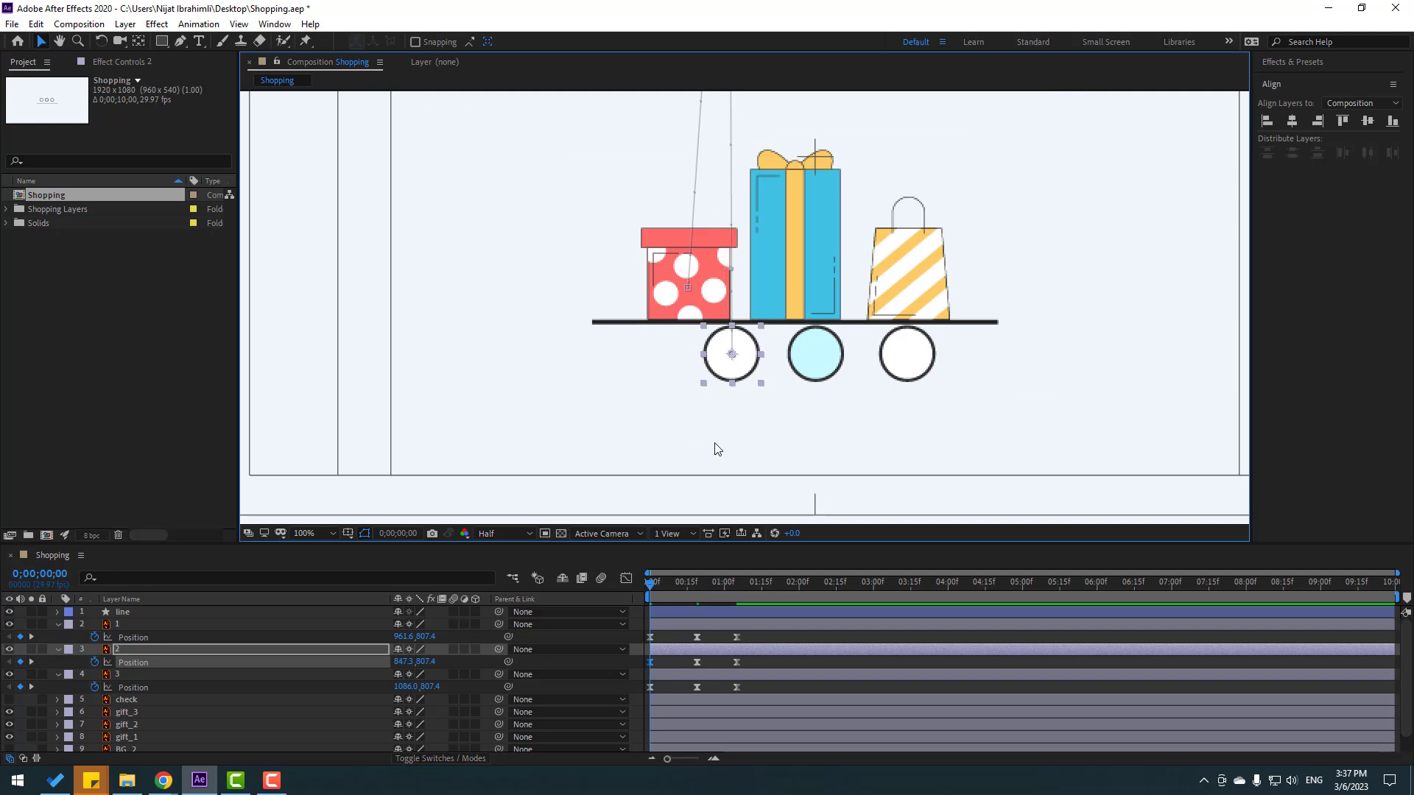
{"action": "key", "text": "shift+Right"}
{"action": "left_click", "coordinate": [649, 637]}
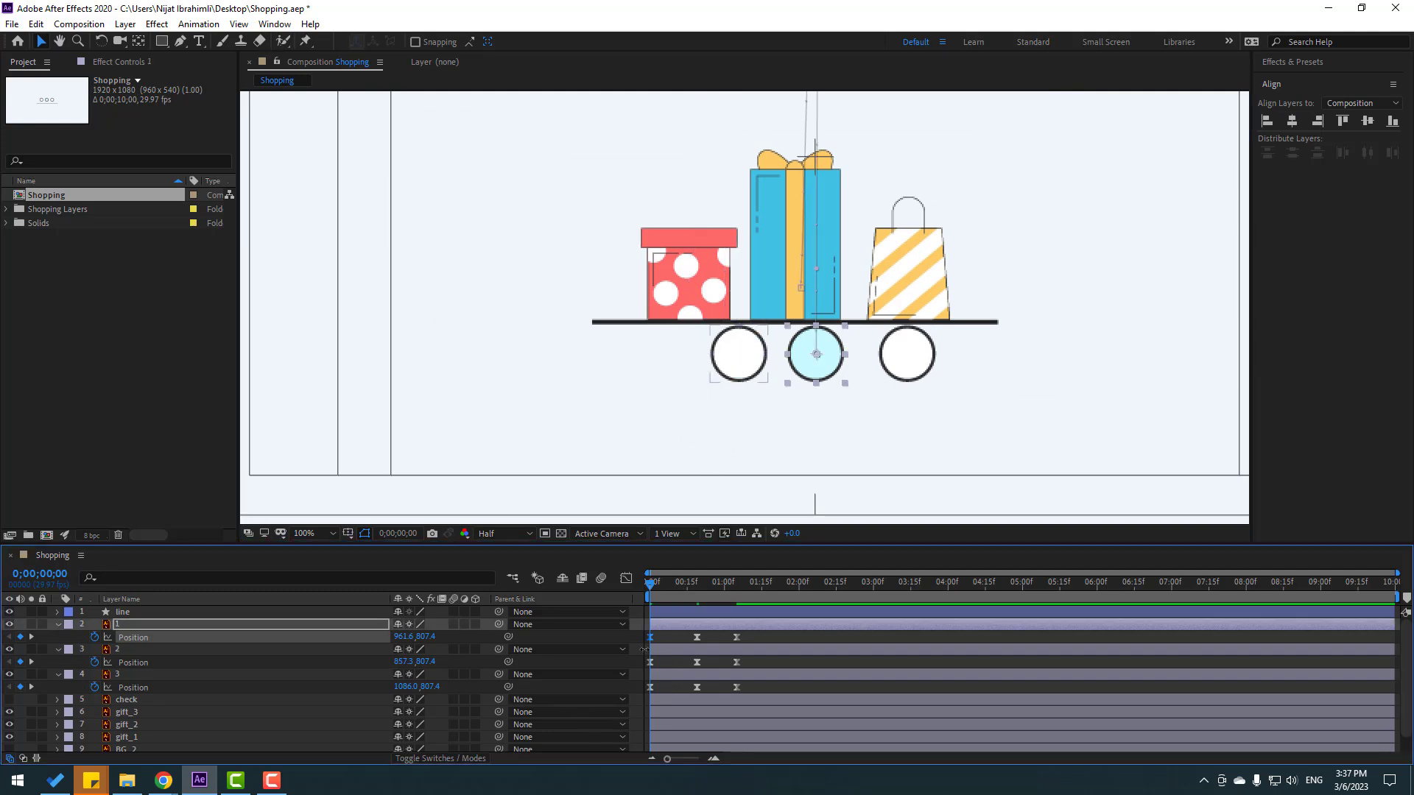
{"action": "left_click", "coordinate": [649, 687]}
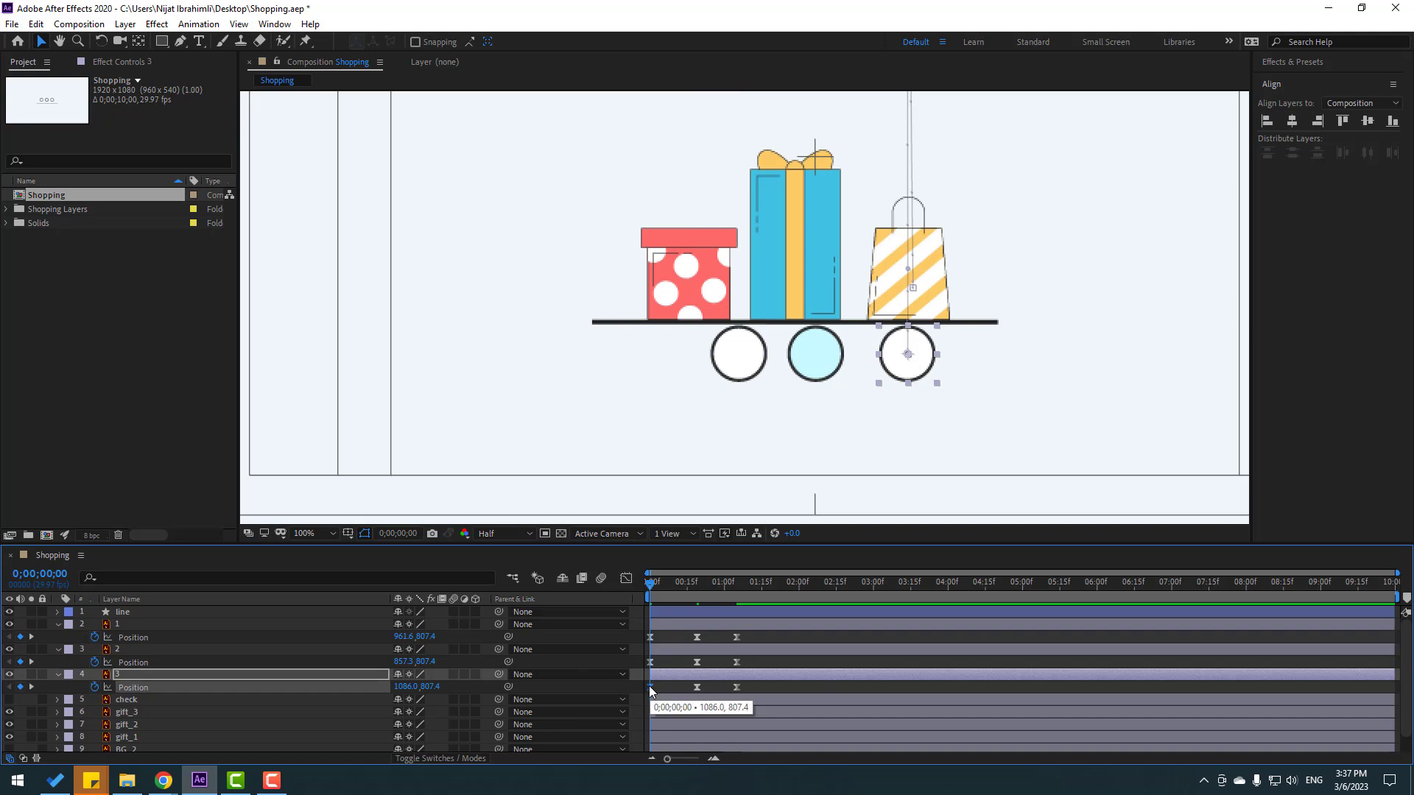
{"action": "key", "text": "shift+Left"}
{"action": "key", "text": "shift+Left"}
{"action": "scroll", "coordinate": [984, 300], "scroll_direction": "down", "scroll_amount": 2}
{"action": "key", "text": "space"}
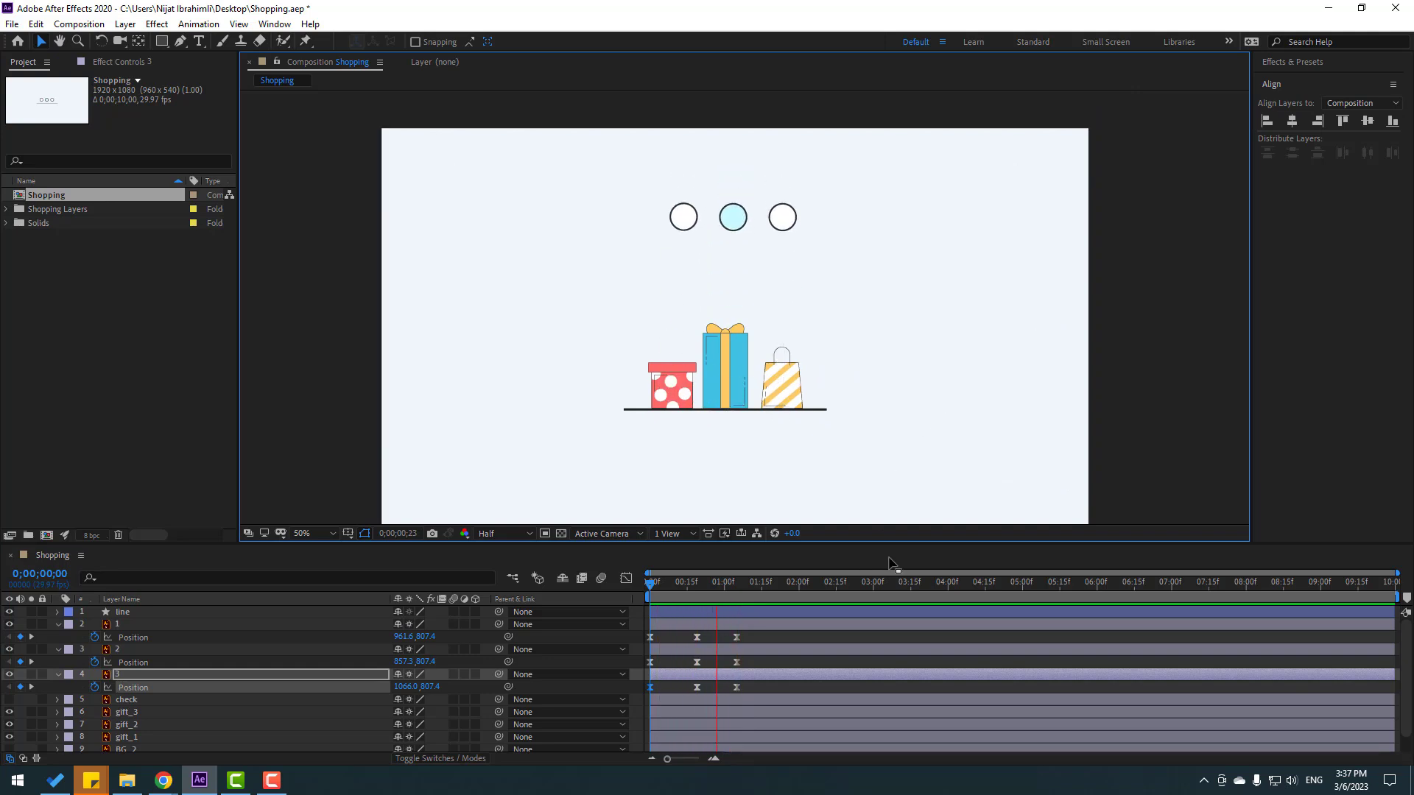
{"action": "key", "text": "space"}
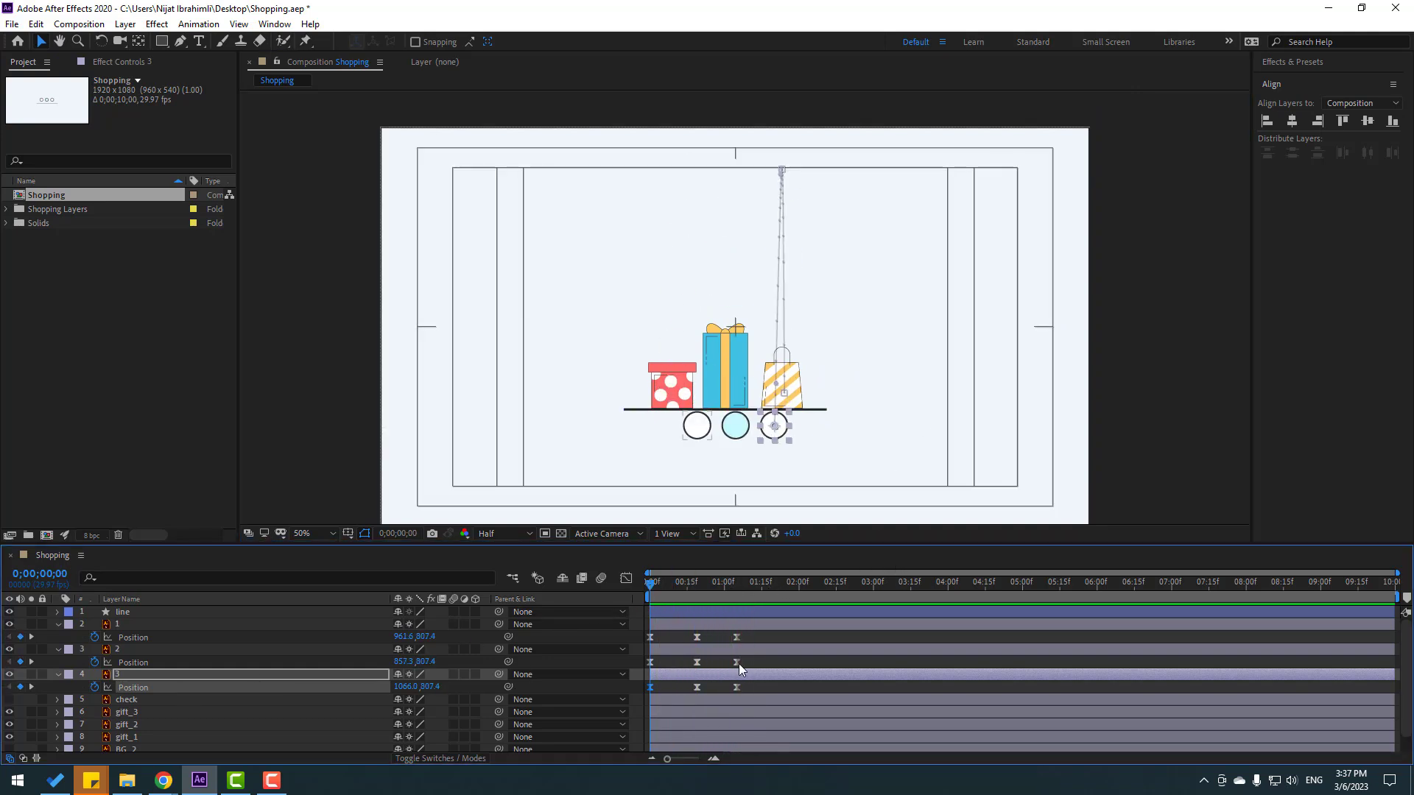
Step: Go to 0;00;01;04, solo the layers gift_1, gift_2 and gift_3, and set the preview resolution to Full
{"action": "left_click_drag", "start_coordinate": [694, 582], "coordinate": [732, 583]}
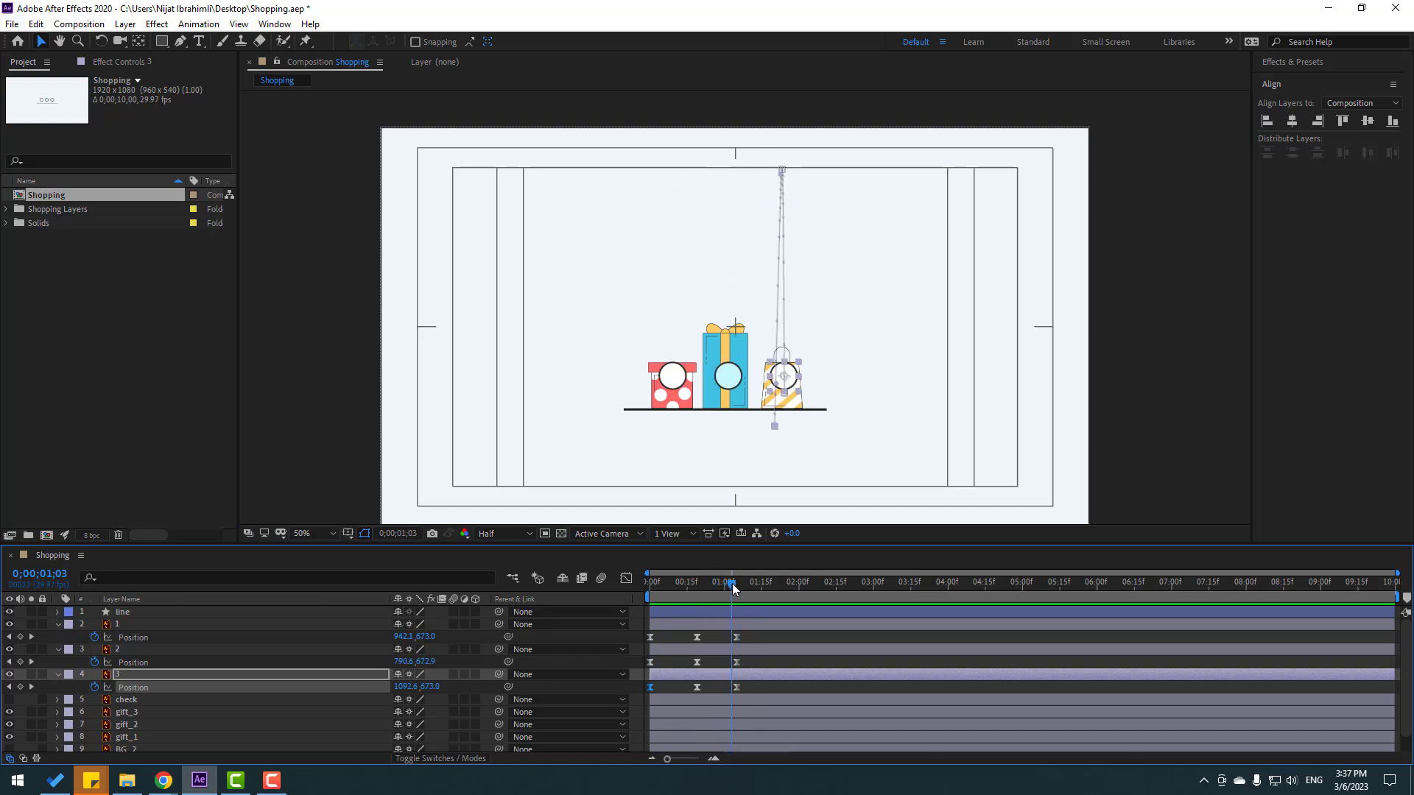
{"action": "left_click", "coordinate": [749, 635]}
{"action": "left_click", "coordinate": [140, 713]}
{"action": "scroll", "coordinate": [788, 442], "scroll_direction": "up", "scroll_amount": 4}
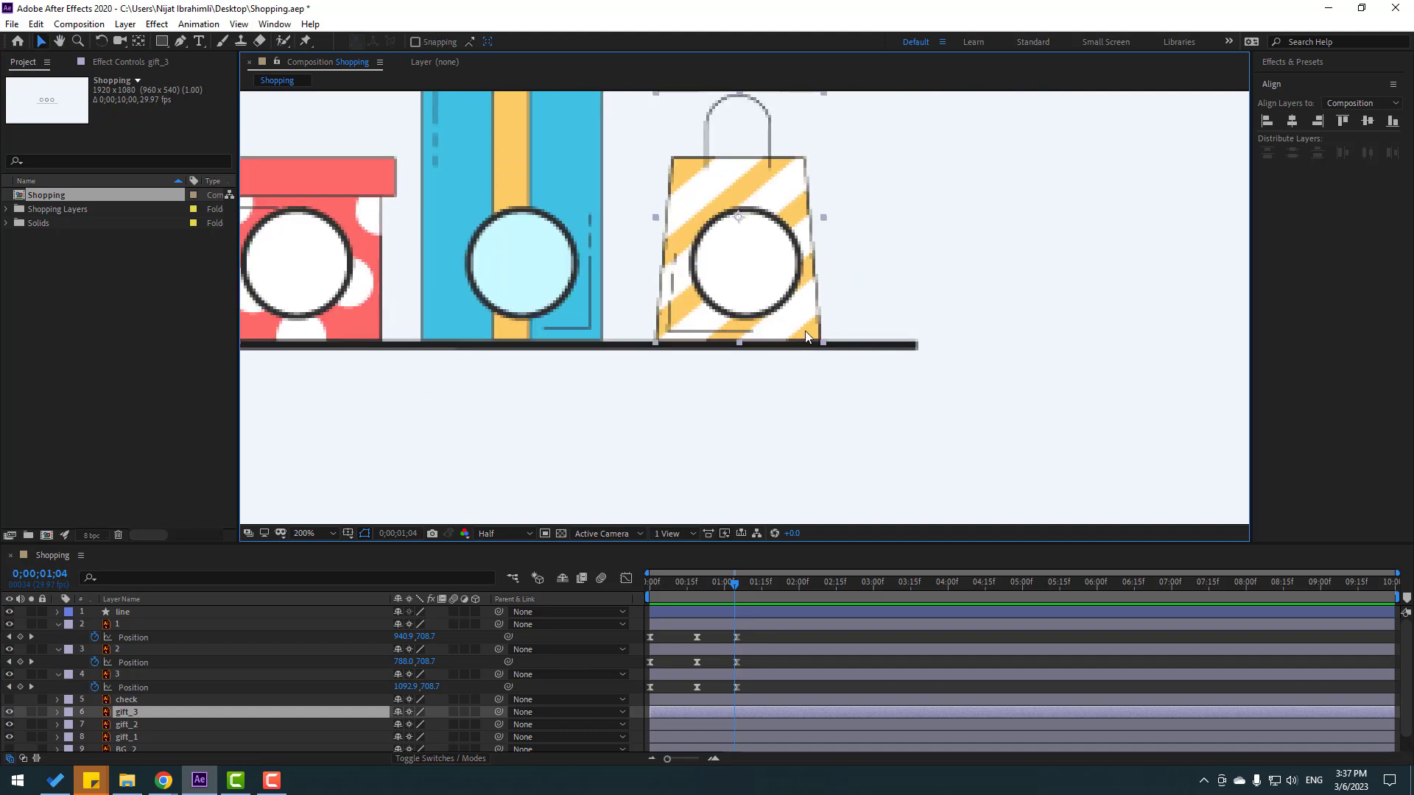
{"action": "left_click", "coordinate": [31, 711]}
{"action": "left_click_drag", "start_coordinate": [31, 727], "coordinate": [32, 736]}
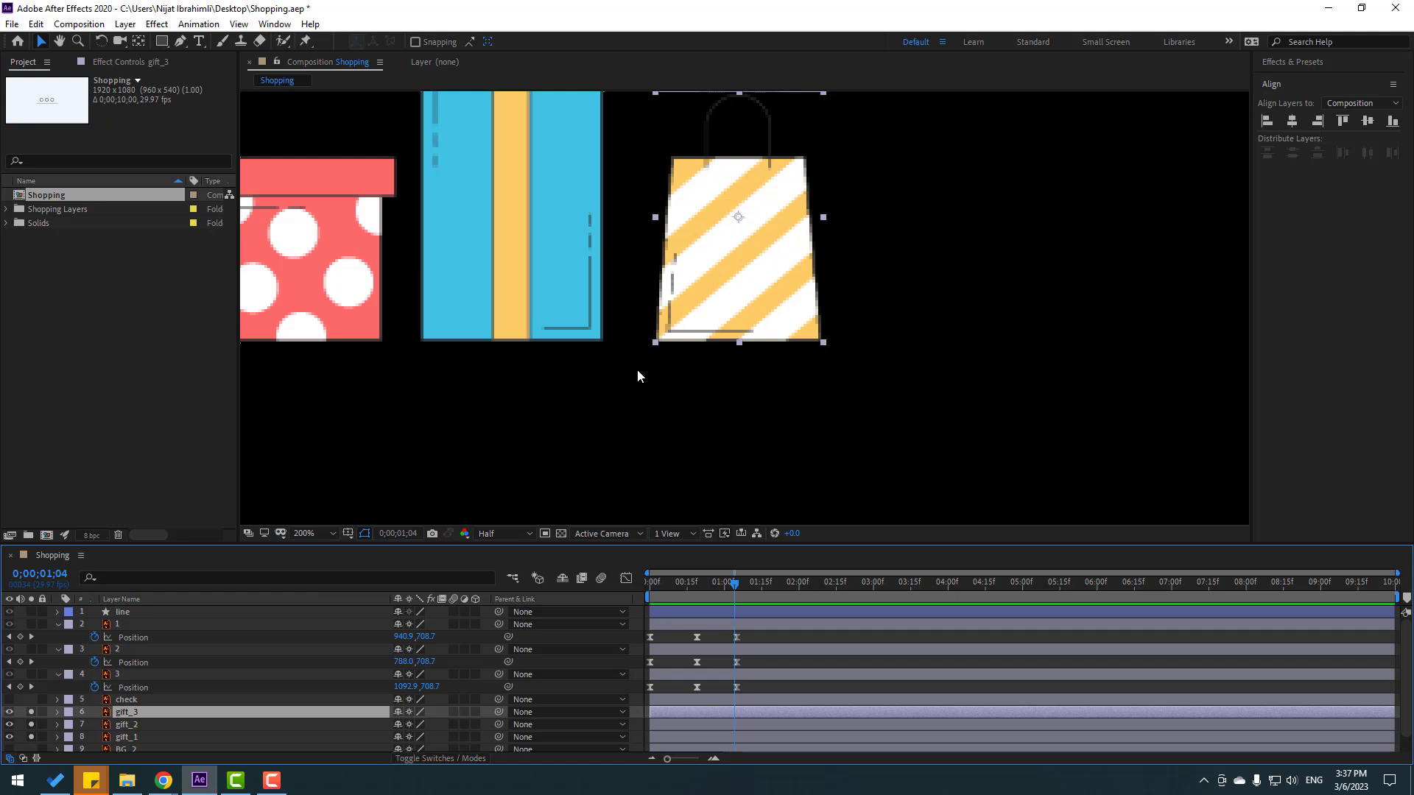
{"action": "left_click", "coordinate": [500, 533]}
{"action": "left_click", "coordinate": [492, 563]}
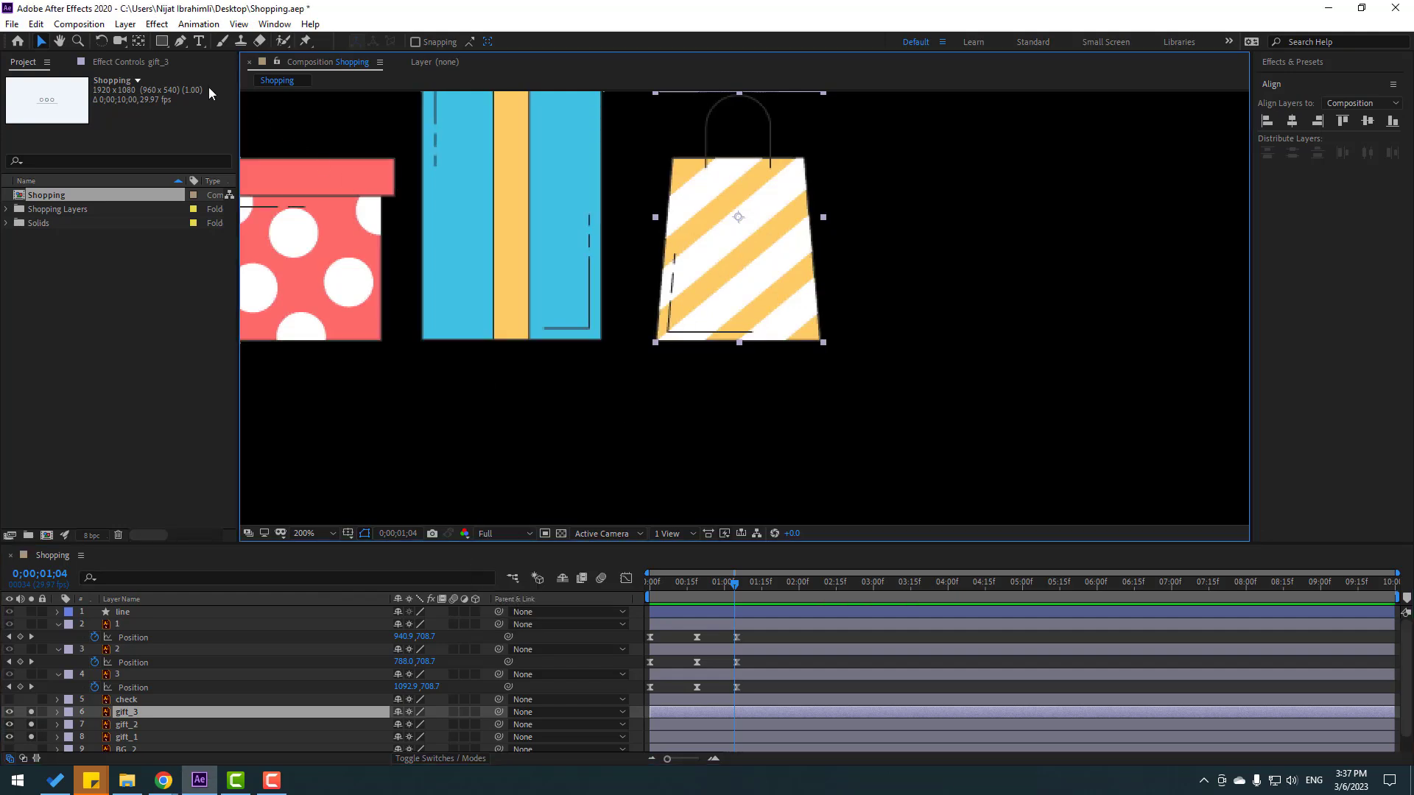
Step: Move gift_3's anchor point to the middle of the bag's bottom edge, with the transparency grid turned on
{"action": "left_click", "coordinate": [138, 41]}
{"action": "key", "text": "period"}
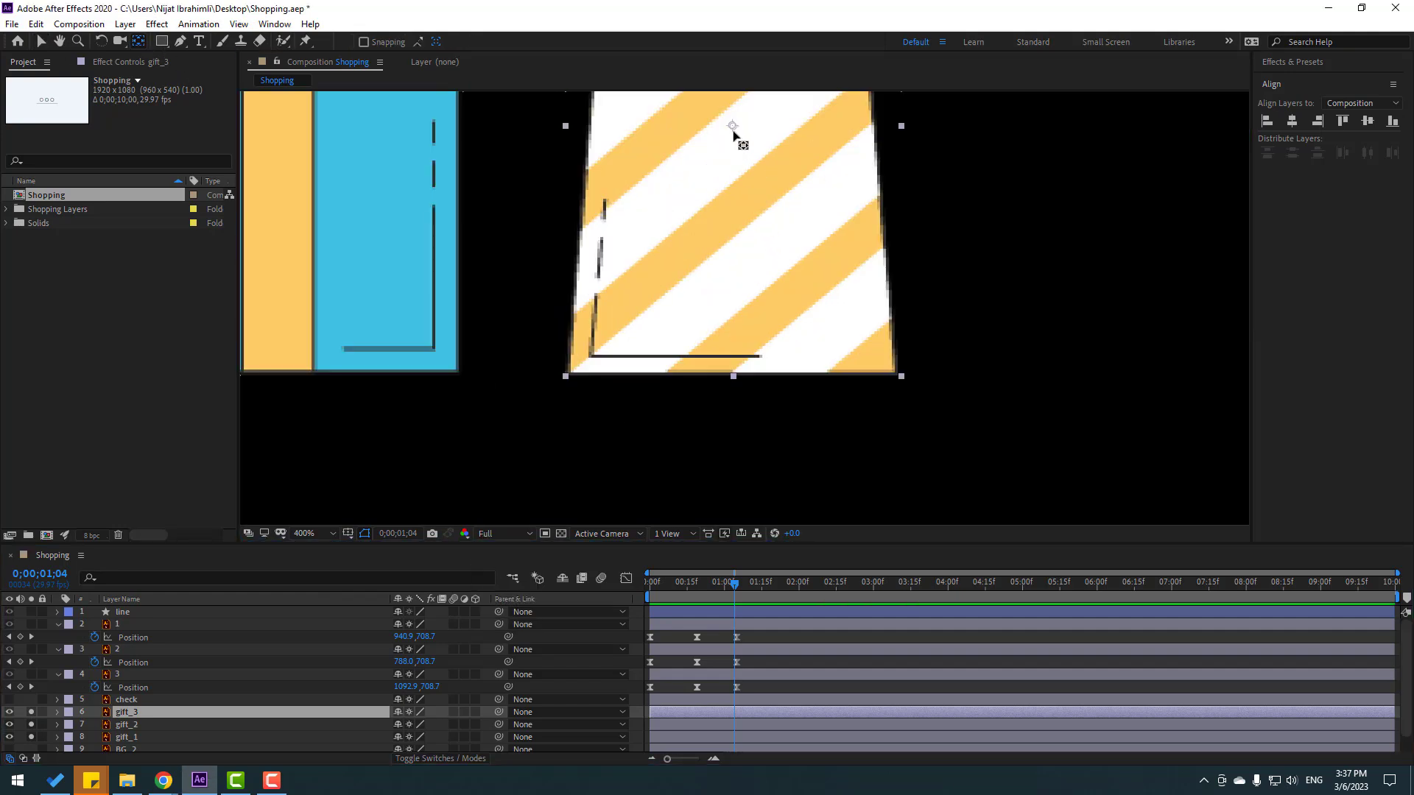
{"action": "left_click_drag", "start_coordinate": [734, 131], "coordinate": [733, 373]}
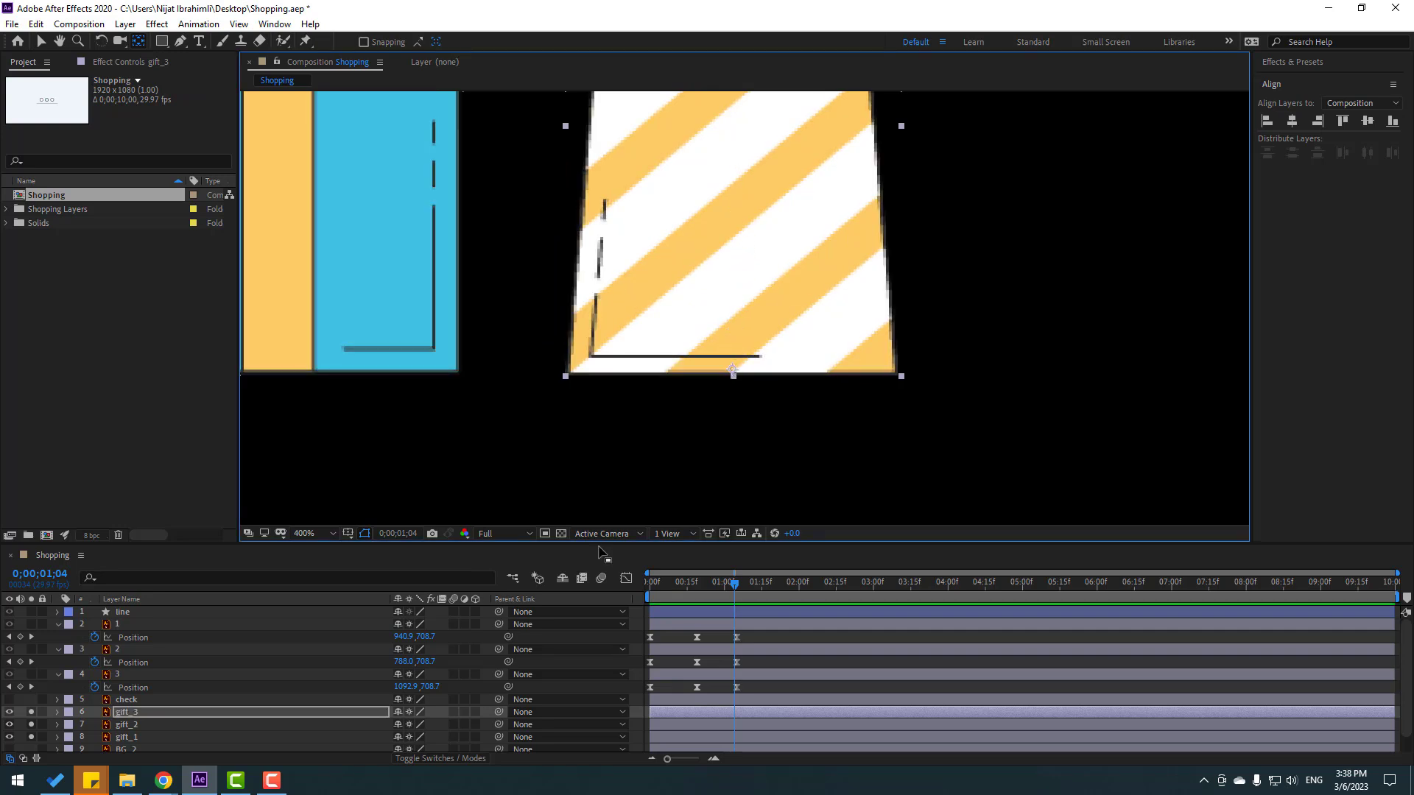
{"action": "left_click", "coordinate": [561, 535]}
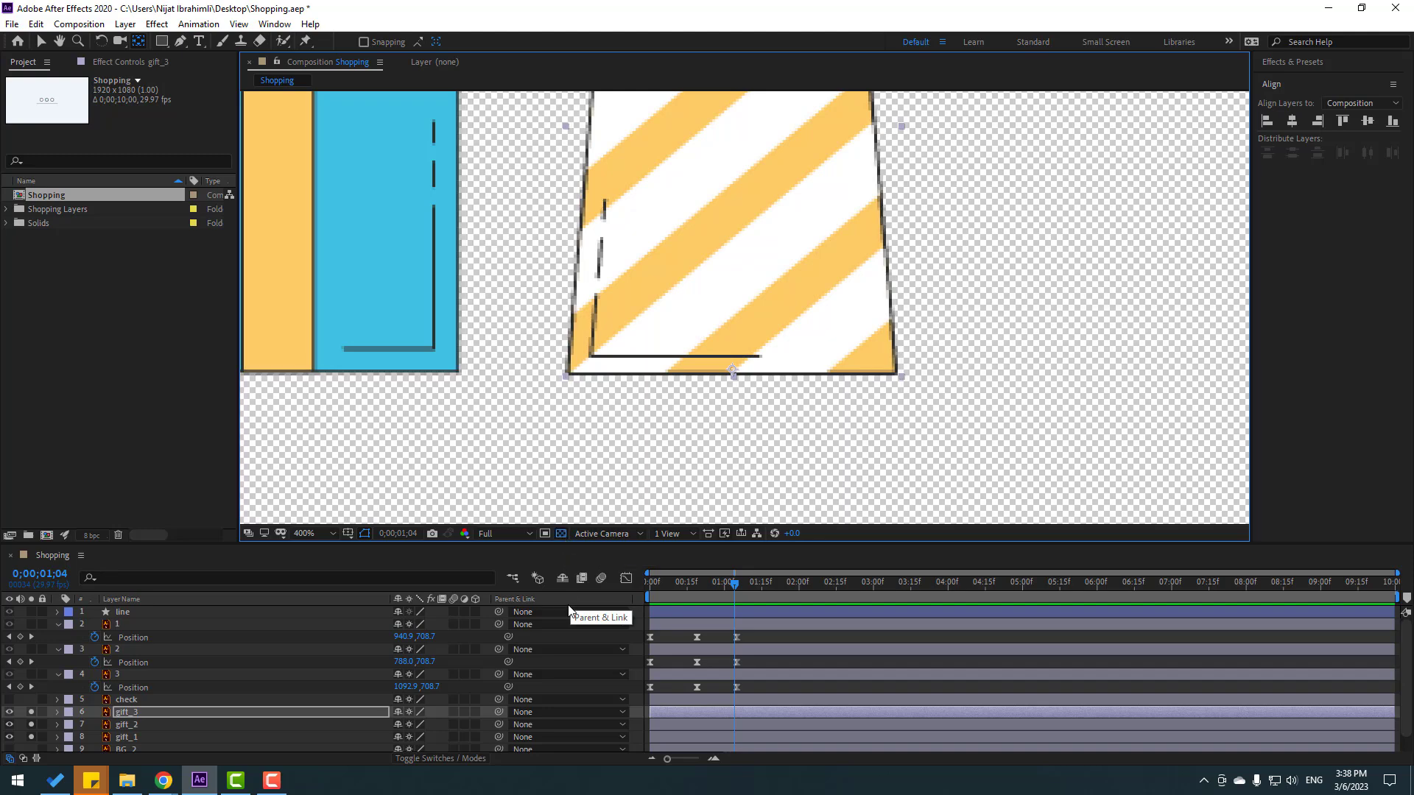
{"action": "scroll", "coordinate": [695, 433], "scroll_direction": "up", "scroll_amount": 3}
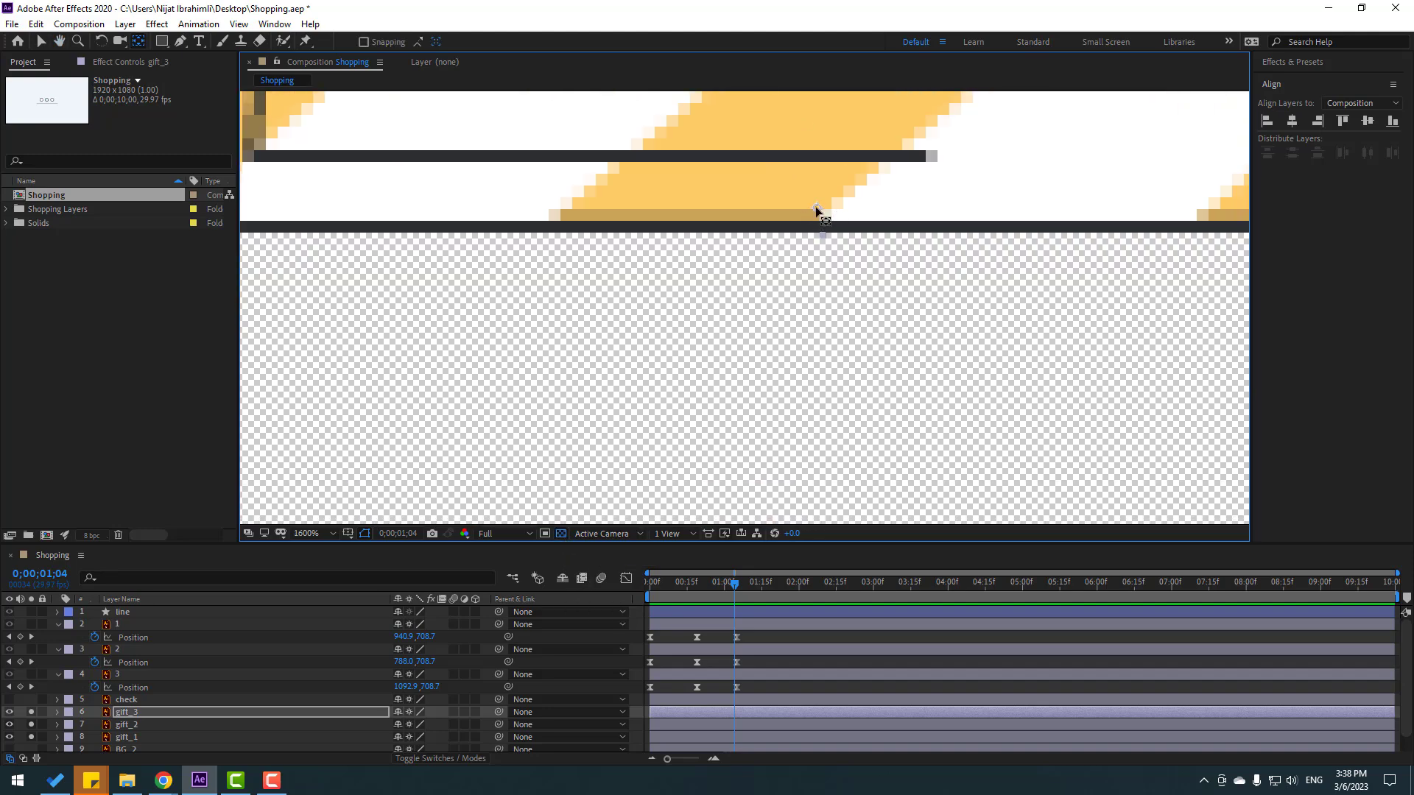
{"action": "left_click_drag", "start_coordinate": [817, 216], "coordinate": [817, 231]}
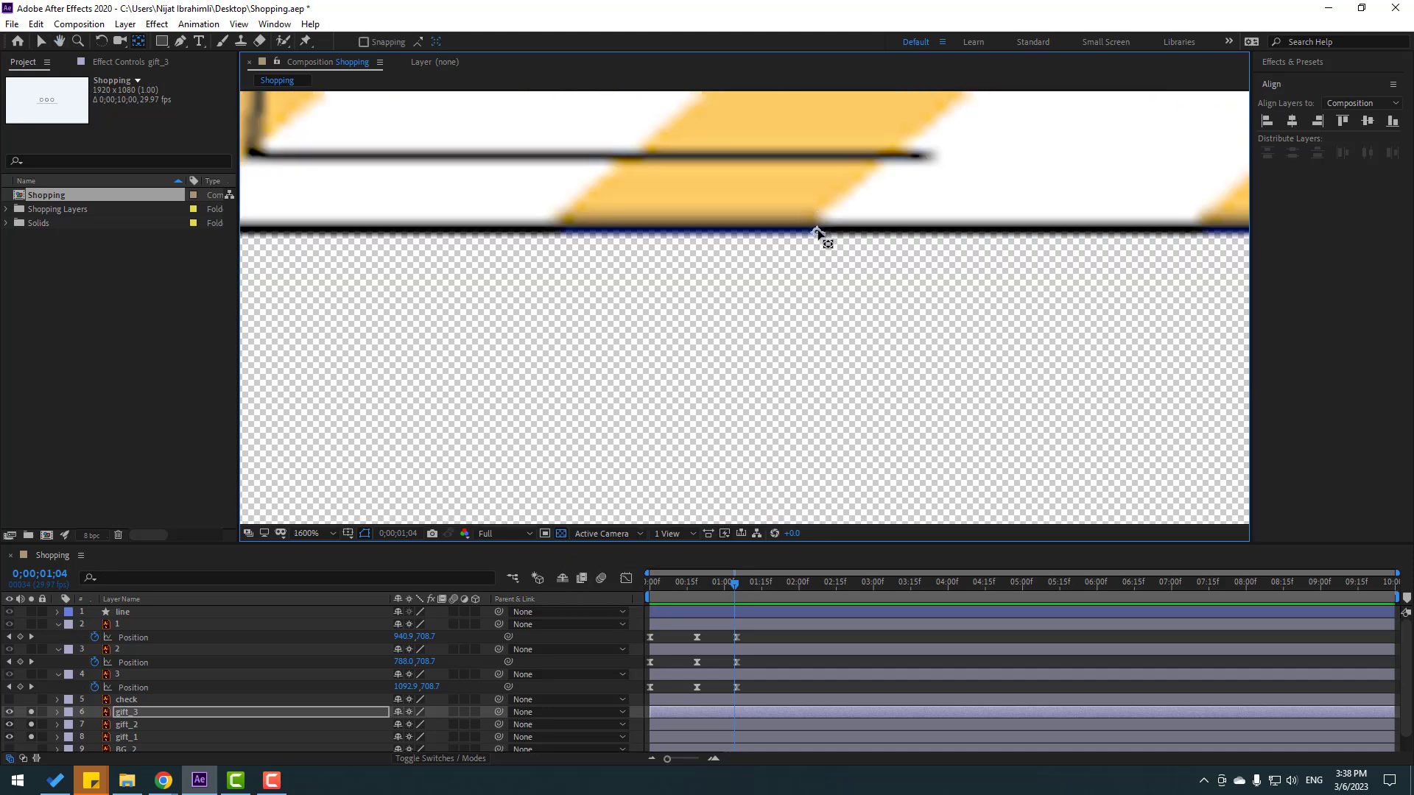
{"action": "scroll", "coordinate": [822, 241], "scroll_direction": "down", "scroll_amount": 6}
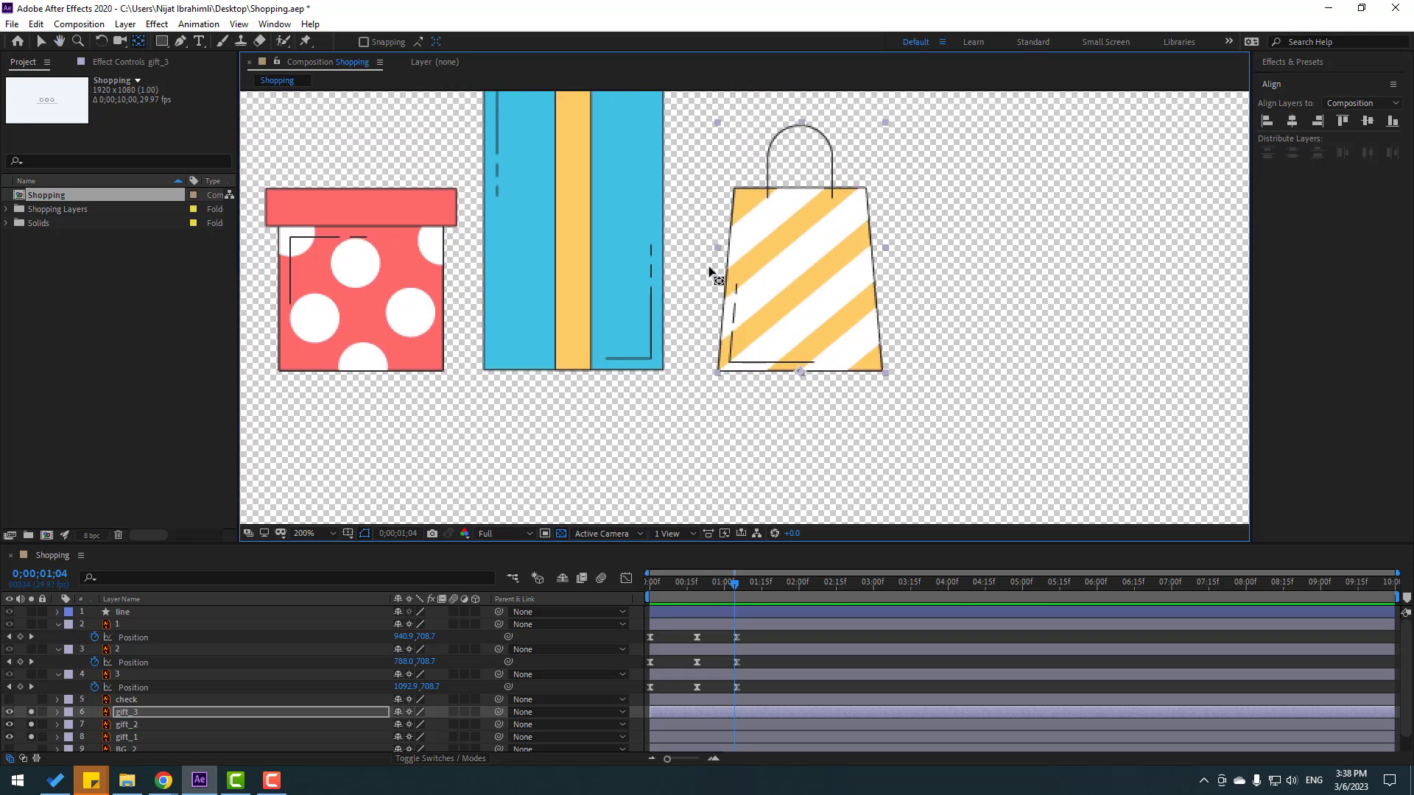
Step: Move gift_2's anchor point to the middle of the red box's bottom edge
{"action": "left_click", "coordinate": [129, 725]}
{"action": "scroll", "coordinate": [346, 339], "scroll_direction": "up", "scroll_amount": 2}
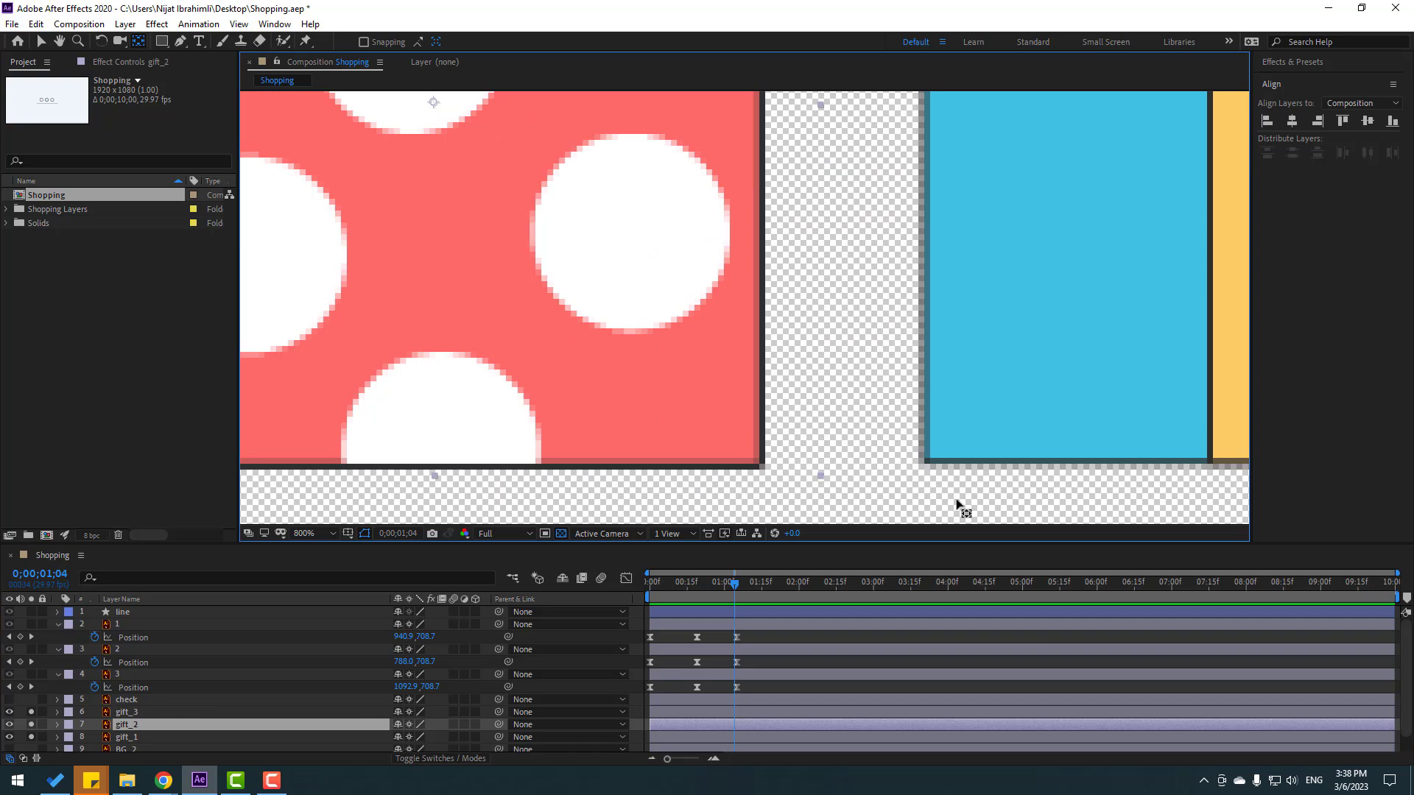
{"action": "left_click_drag", "start_coordinate": [527, 251], "coordinate": [707, 266]}
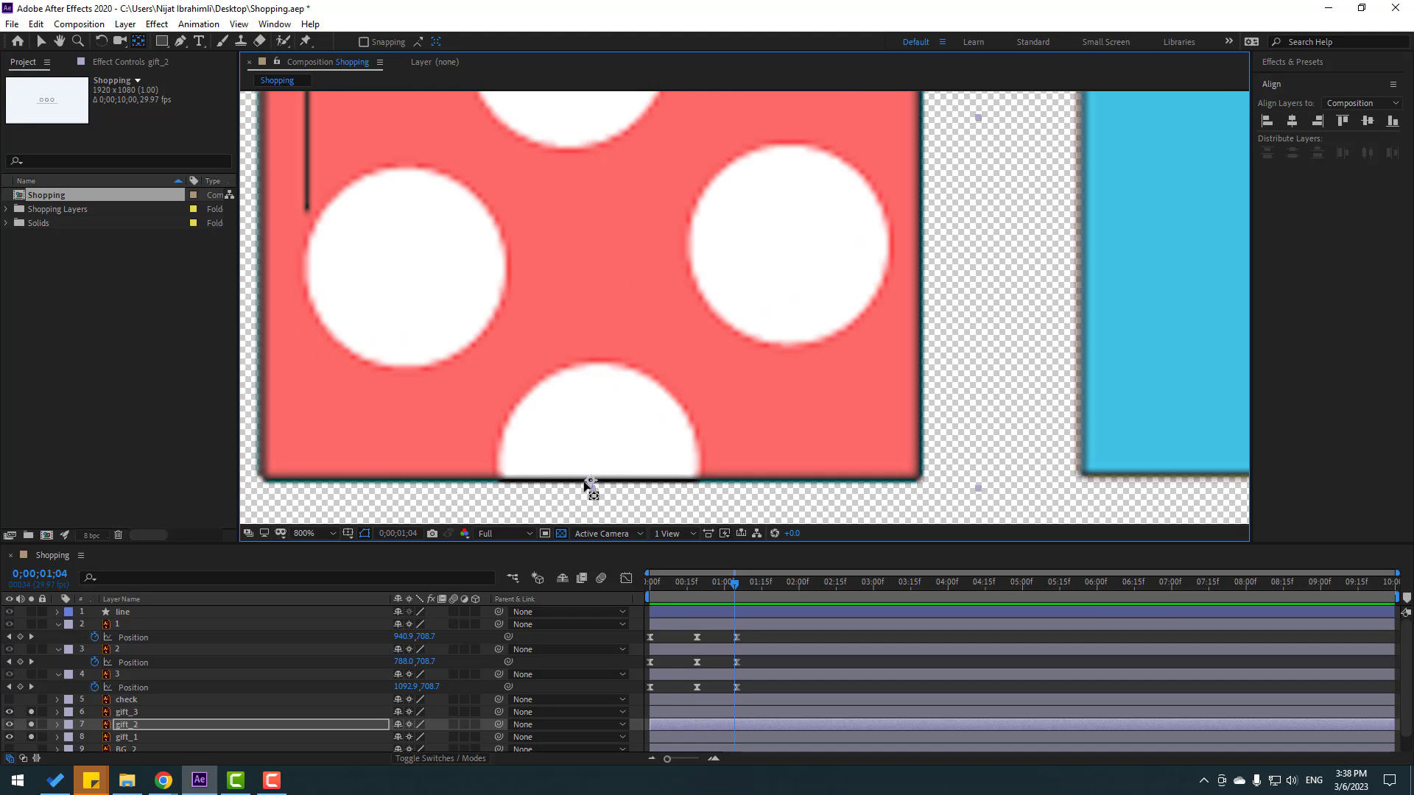
Step: Move gift_1's anchor point to the middle of the blue box's bottom edge, and return to the Selection tool with nothing selected
{"action": "left_click", "coordinate": [126, 737]}
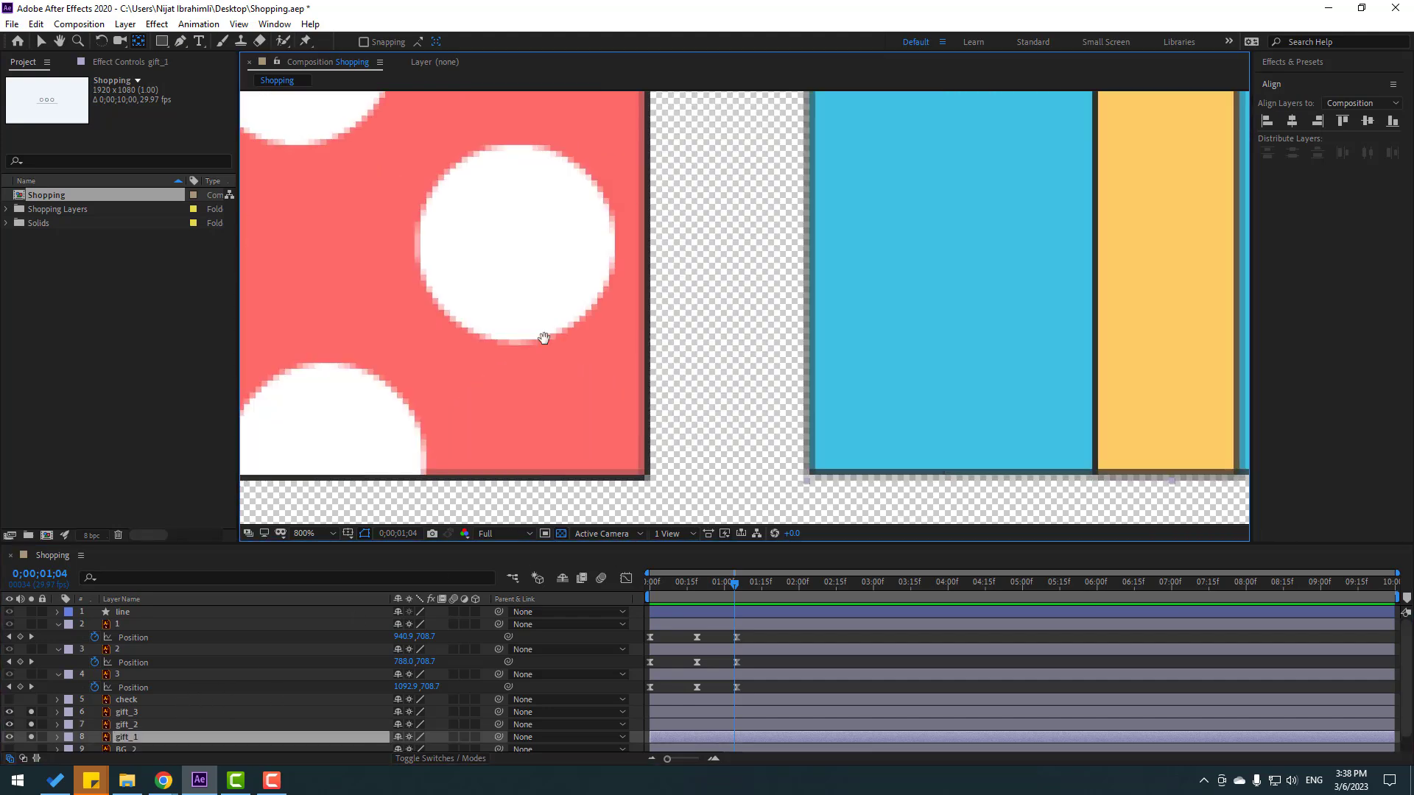
{"action": "scroll", "coordinate": [758, 338], "scroll_direction": "down", "scroll_amount": 2}
{"action": "left_click_drag", "start_coordinate": [762, 180], "coordinate": [768, 349]}
{"action": "scroll", "coordinate": [768, 349], "scroll_direction": "up", "scroll_amount": 5}
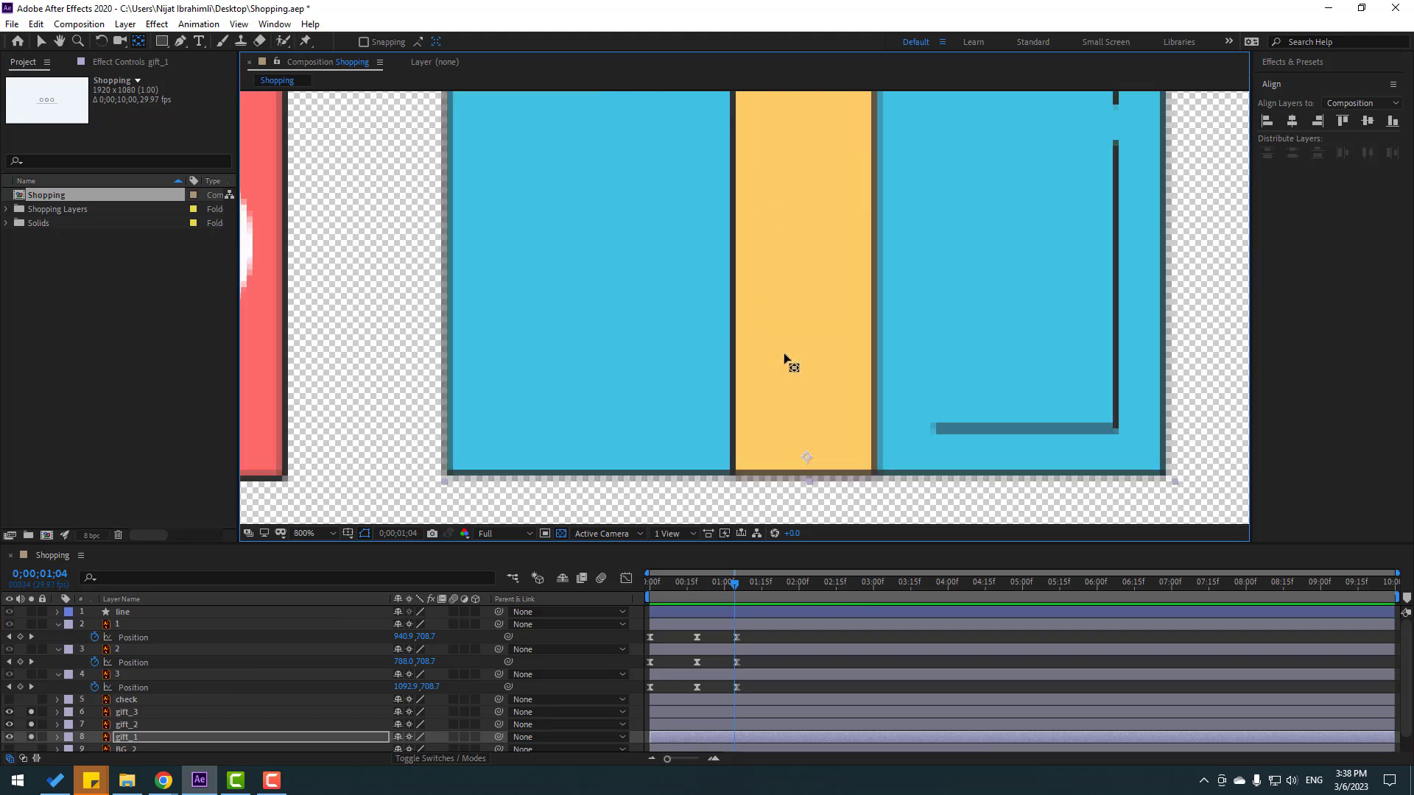
{"action": "left_click_drag", "start_coordinate": [655, 292], "coordinate": [655, 317]}
{"action": "scroll", "coordinate": [655, 312], "scroll_direction": "down", "scroll_amount": 4}
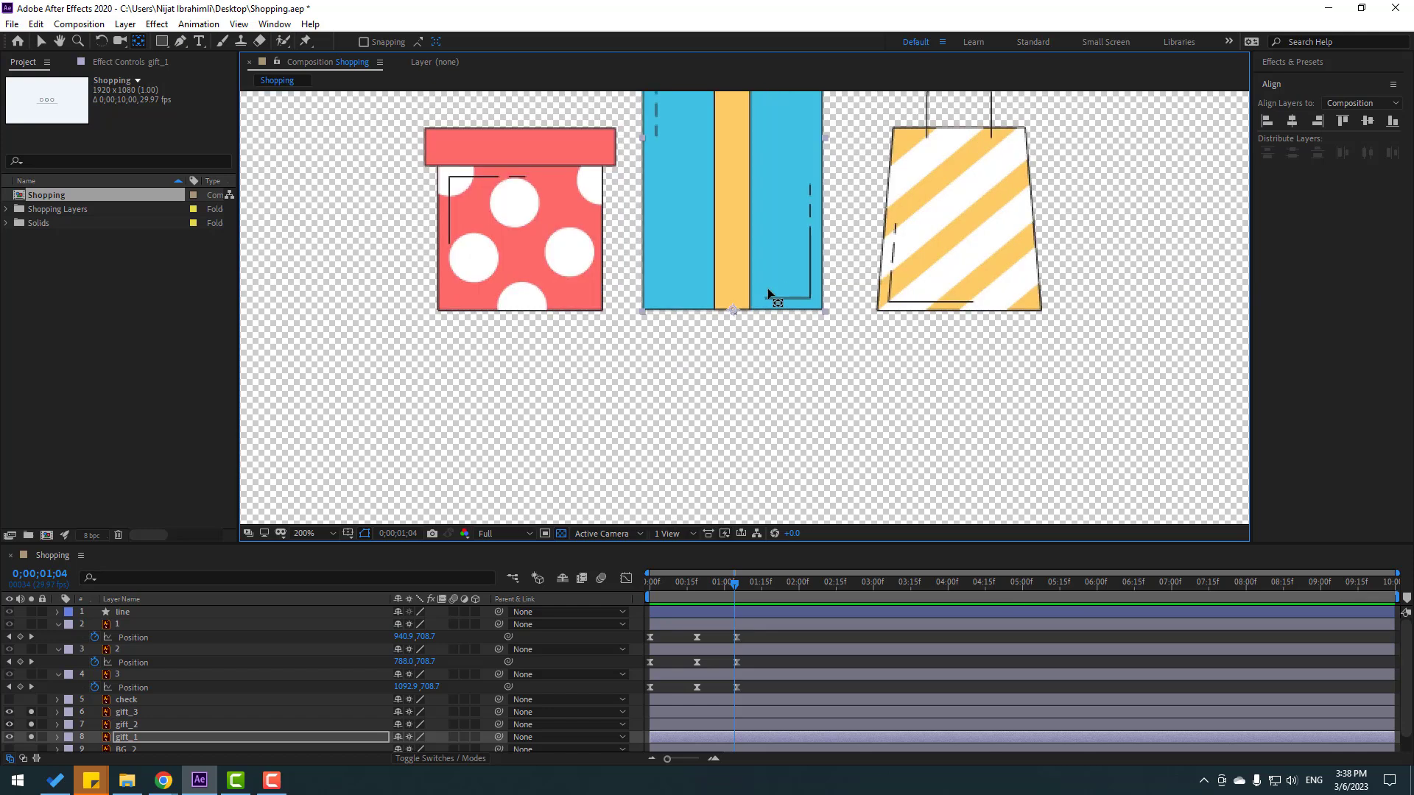
{"action": "scroll", "coordinate": [795, 290], "scroll_direction": "down", "scroll_amount": 3}
{"action": "scroll", "coordinate": [826, 315], "scroll_direction": "up", "scroll_amount": 3}
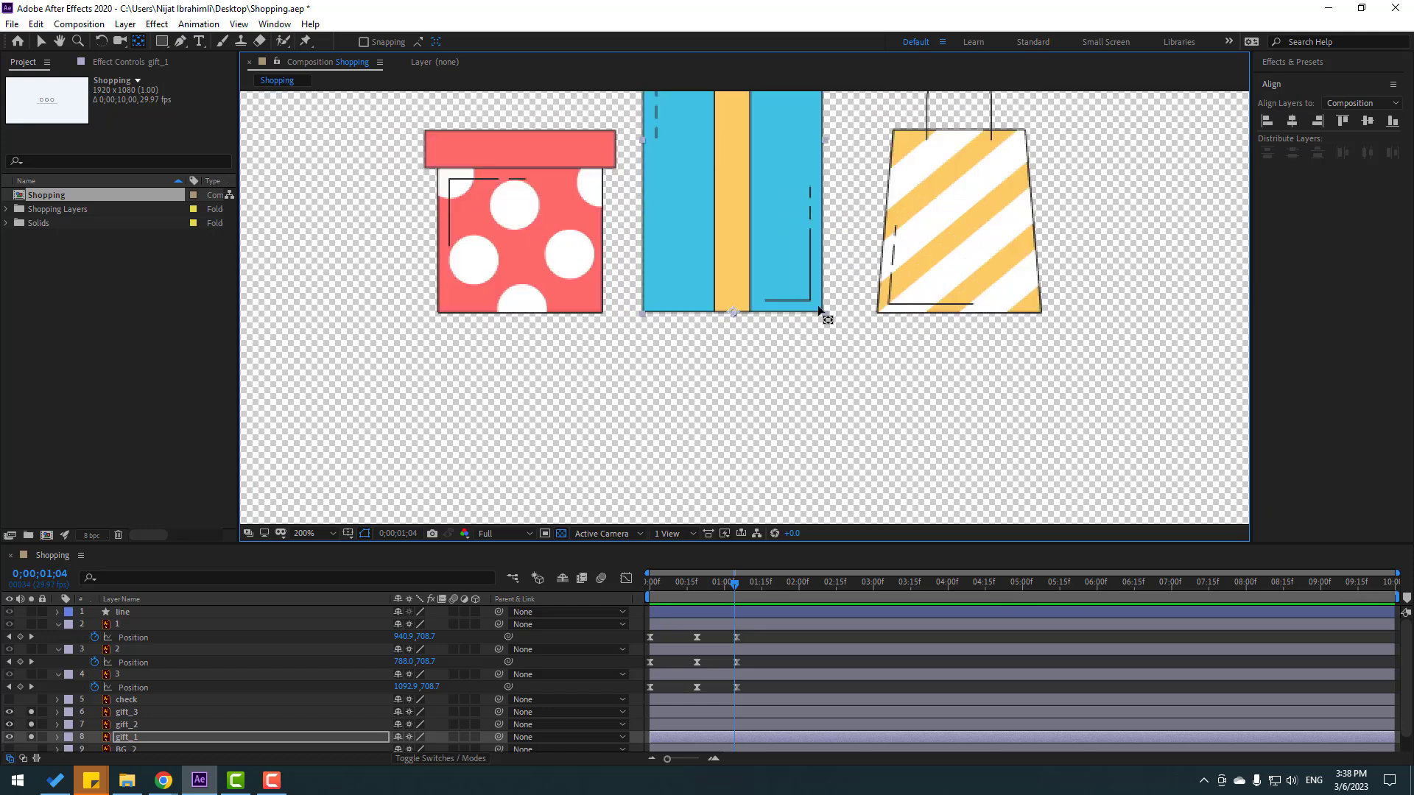
{"action": "left_click", "coordinate": [42, 43]}
{"action": "scroll", "coordinate": [756, 428], "scroll_direction": "down", "scroll_amount": 3}
{"action": "left_click", "coordinate": [634, 439]}
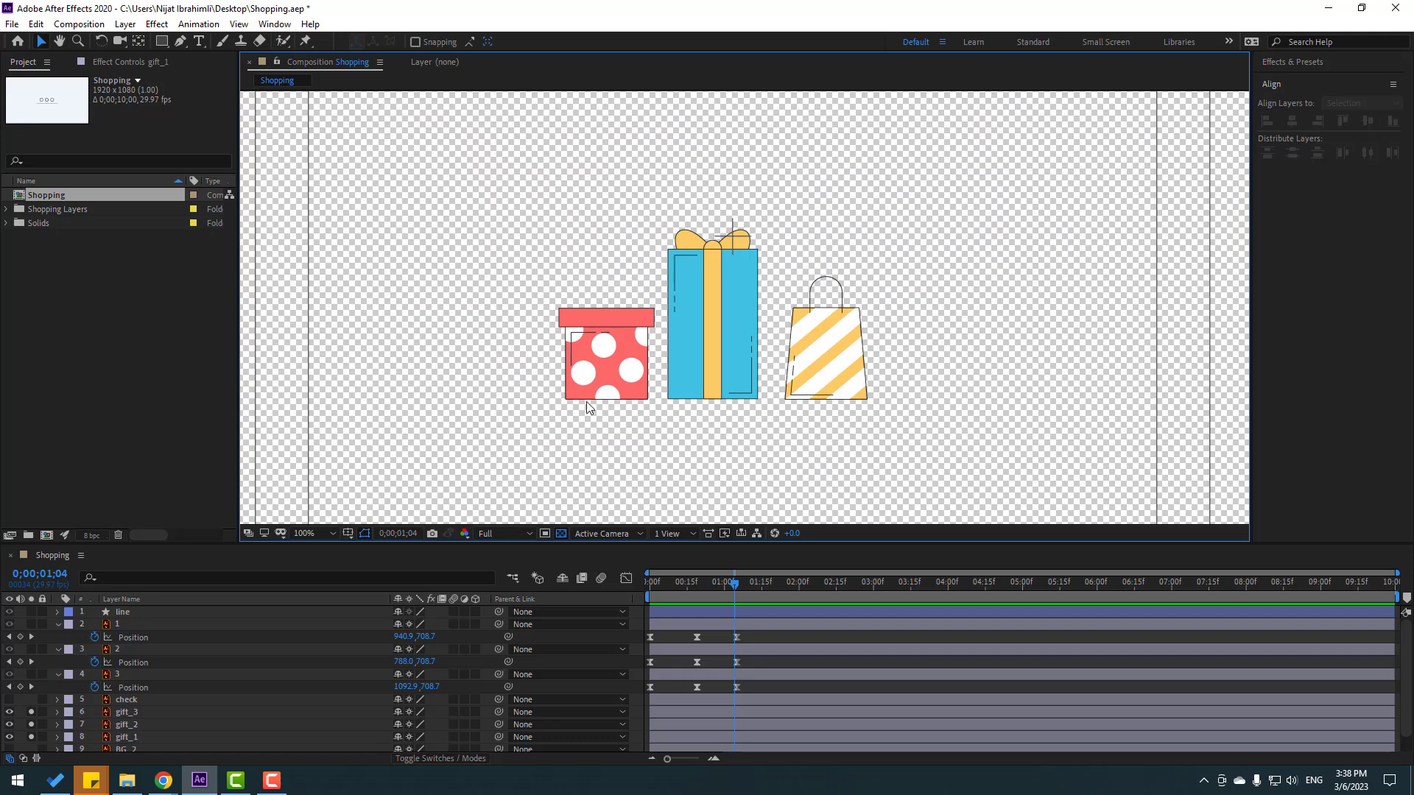
Step: At 0;00;00;00, unlink gift_2's Scale proportions and keyframe its Scale at 100.0, 0.0%
{"action": "left_click", "coordinate": [579, 368]}
{"action": "scroll", "coordinate": [771, 353], "scroll_direction": "up", "scroll_amount": 2}
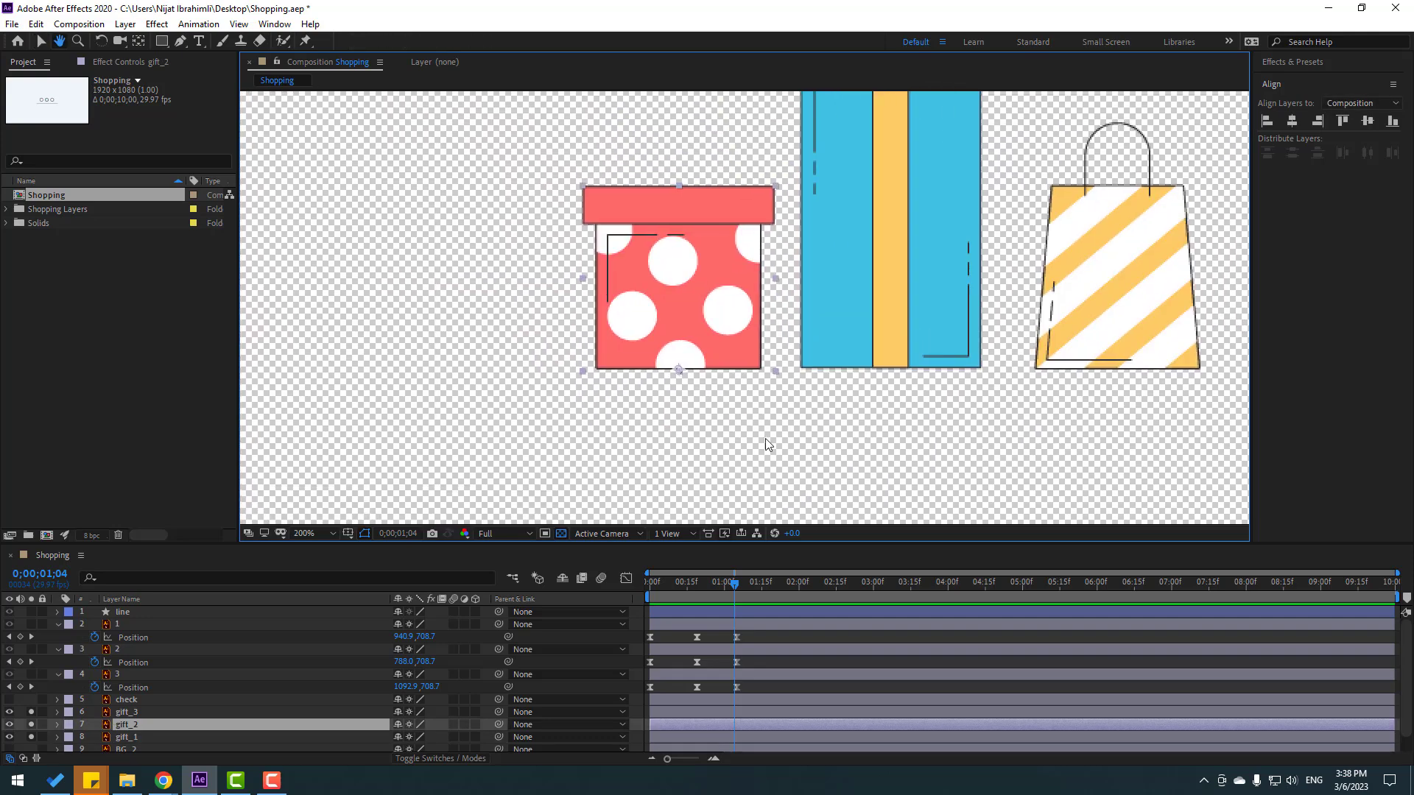
{"action": "left_click_drag", "start_coordinate": [724, 585], "coordinate": [669, 586]}
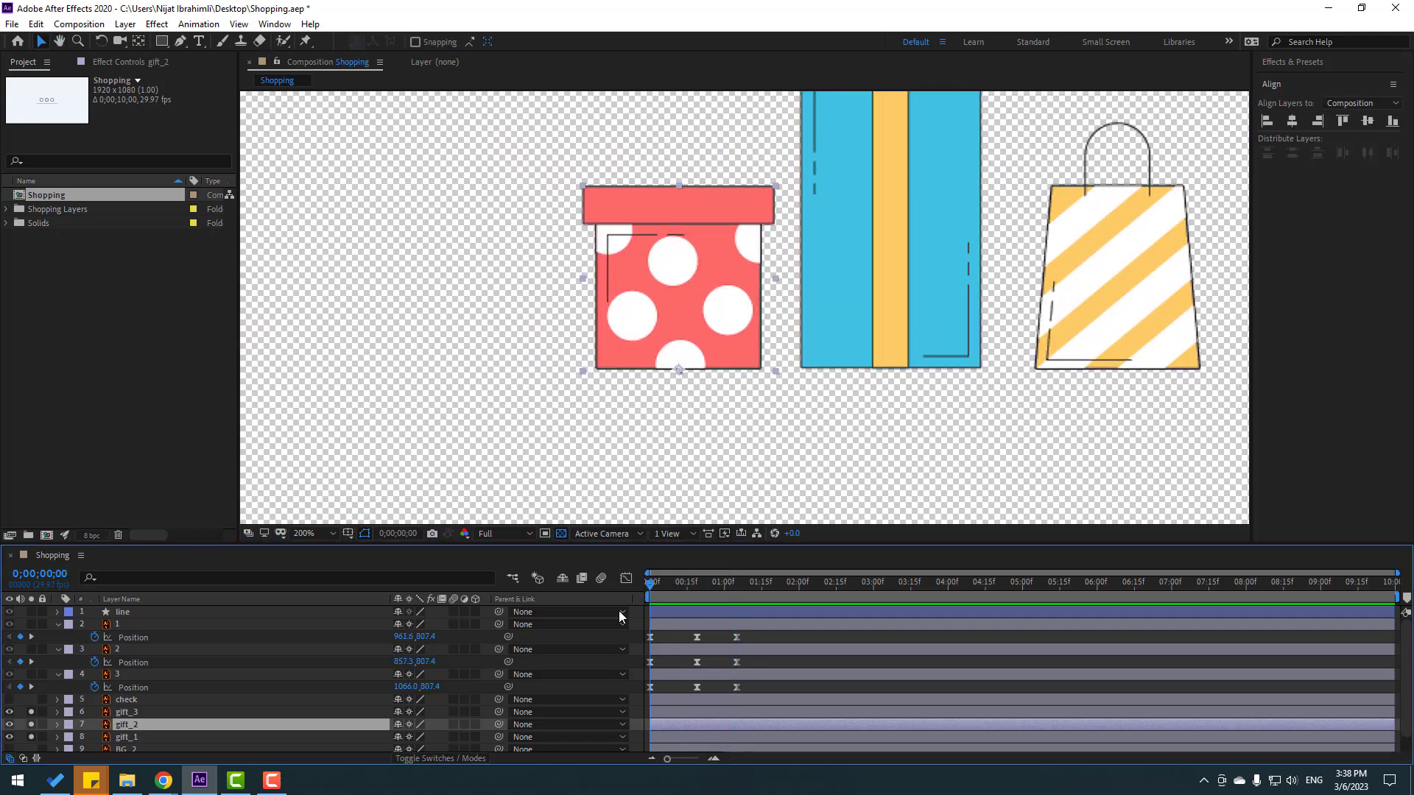
{"action": "key", "text": "s"}
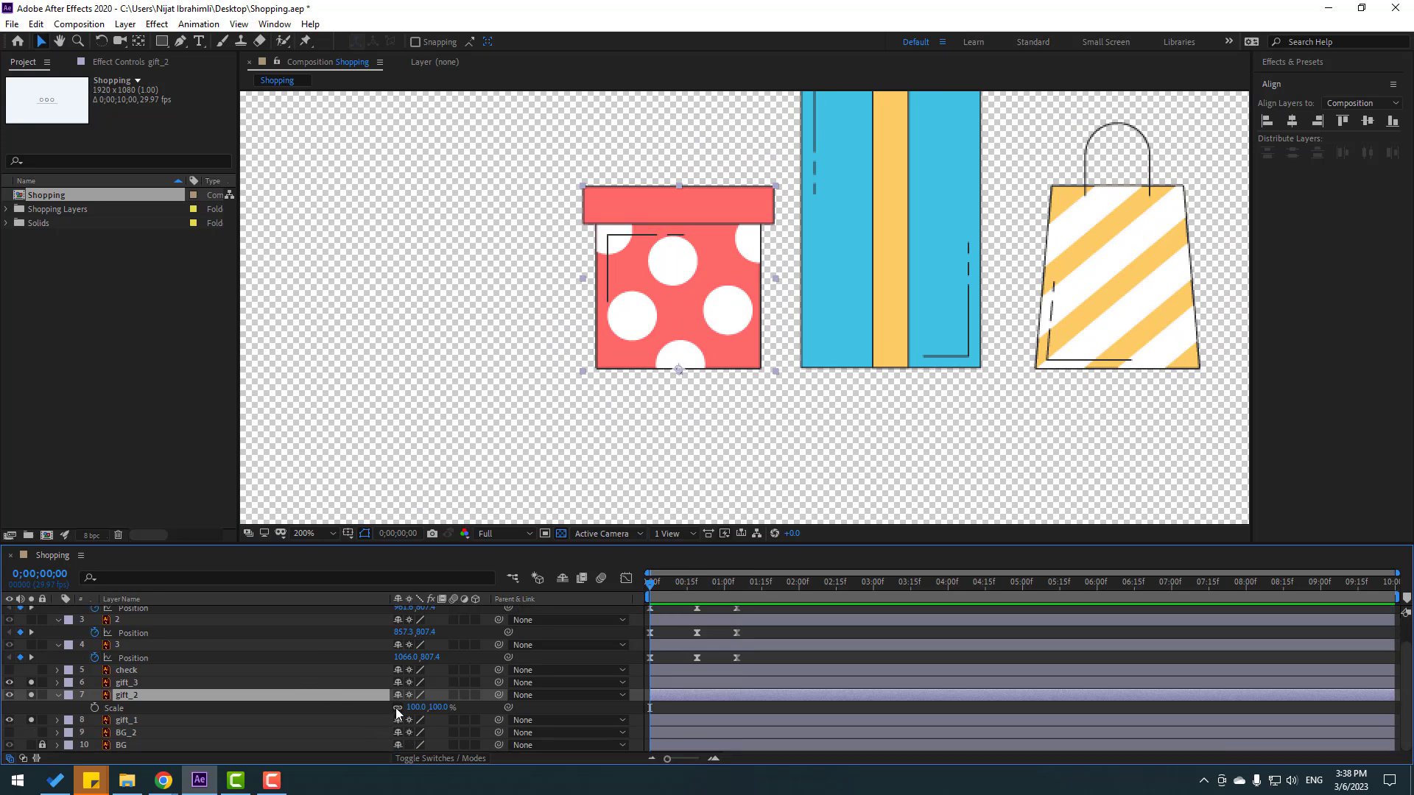
{"action": "left_click_drag", "start_coordinate": [441, 713], "coordinate": [435, 716]}
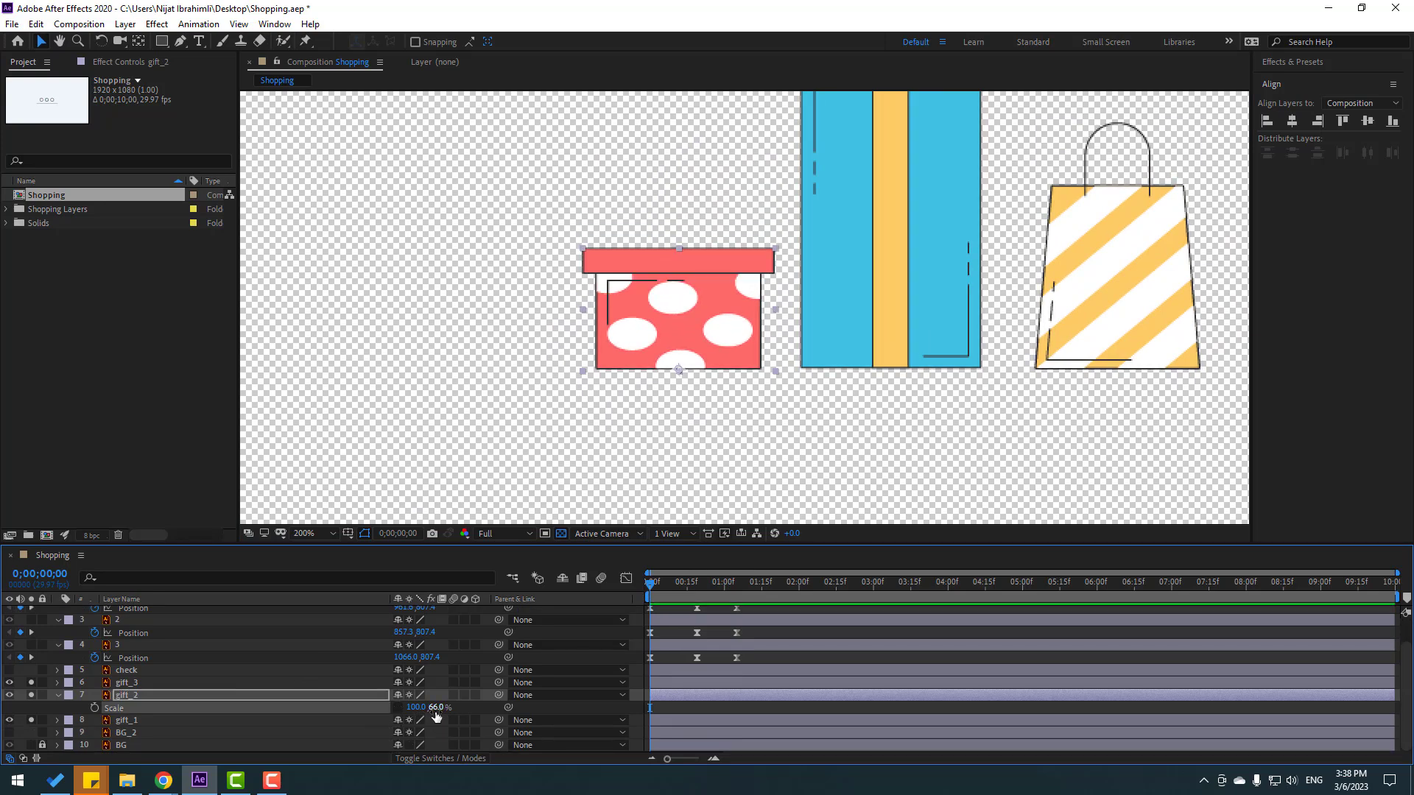
{"action": "type", "text": "0"}
{"action": "key", "text": "Return"}
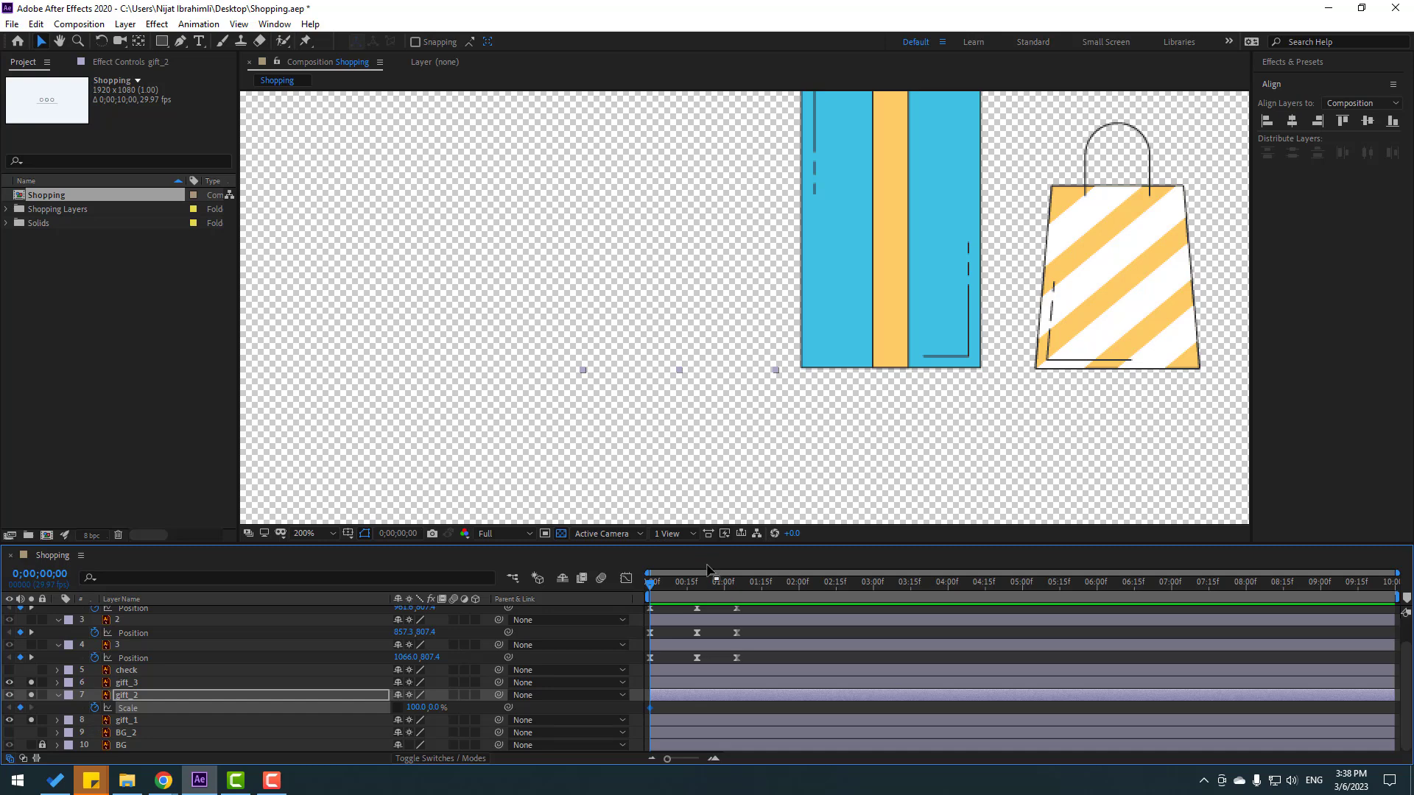
Step: Add a gift_2 Scale keyframe at 0;00;00;10 with the vertical value set to 110%
{"action": "left_click", "coordinate": [394, 536]}
{"action": "type", "text": "10"}
{"action": "left_click", "coordinate": [691, 419]}
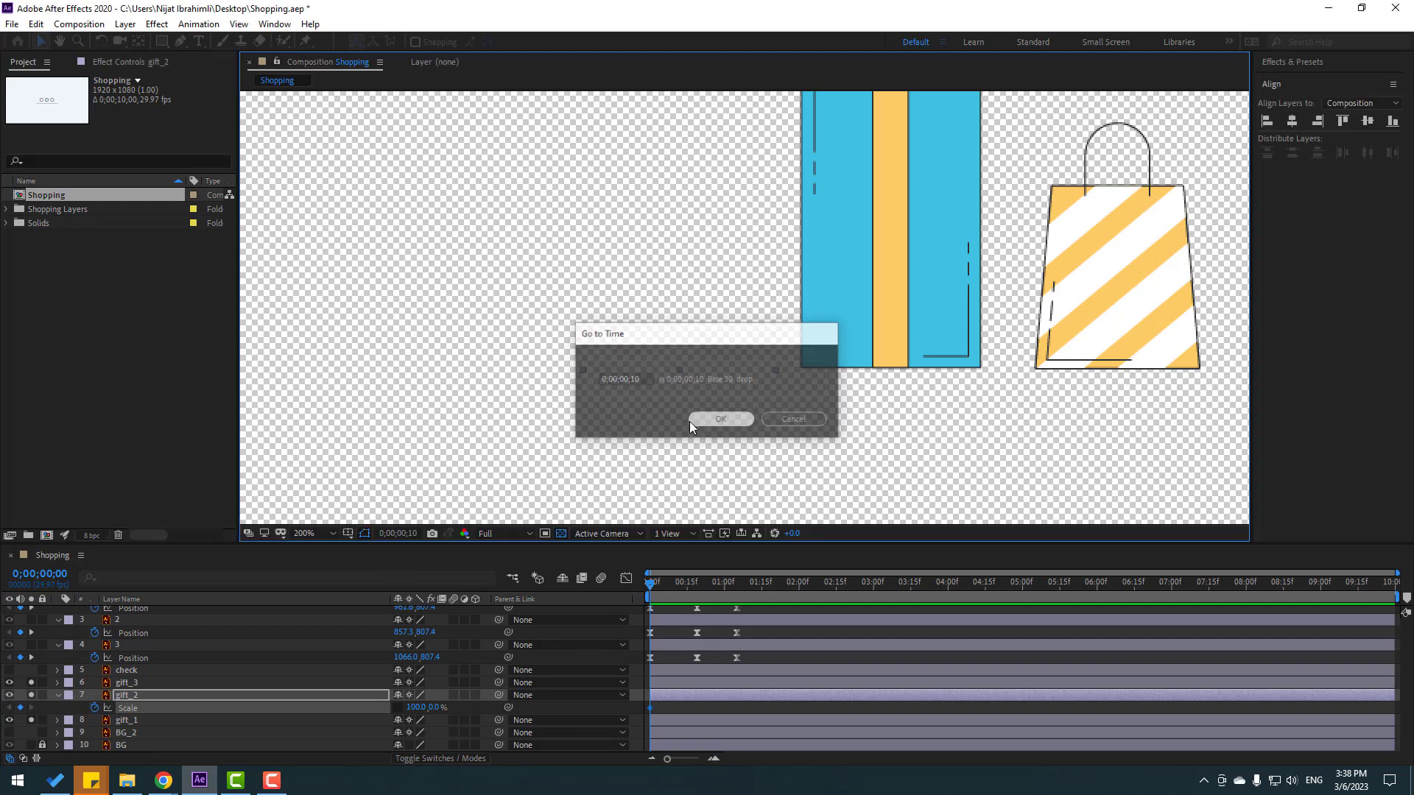
{"action": "left_click", "coordinate": [434, 707]}
{"action": "type", "text": "1"}
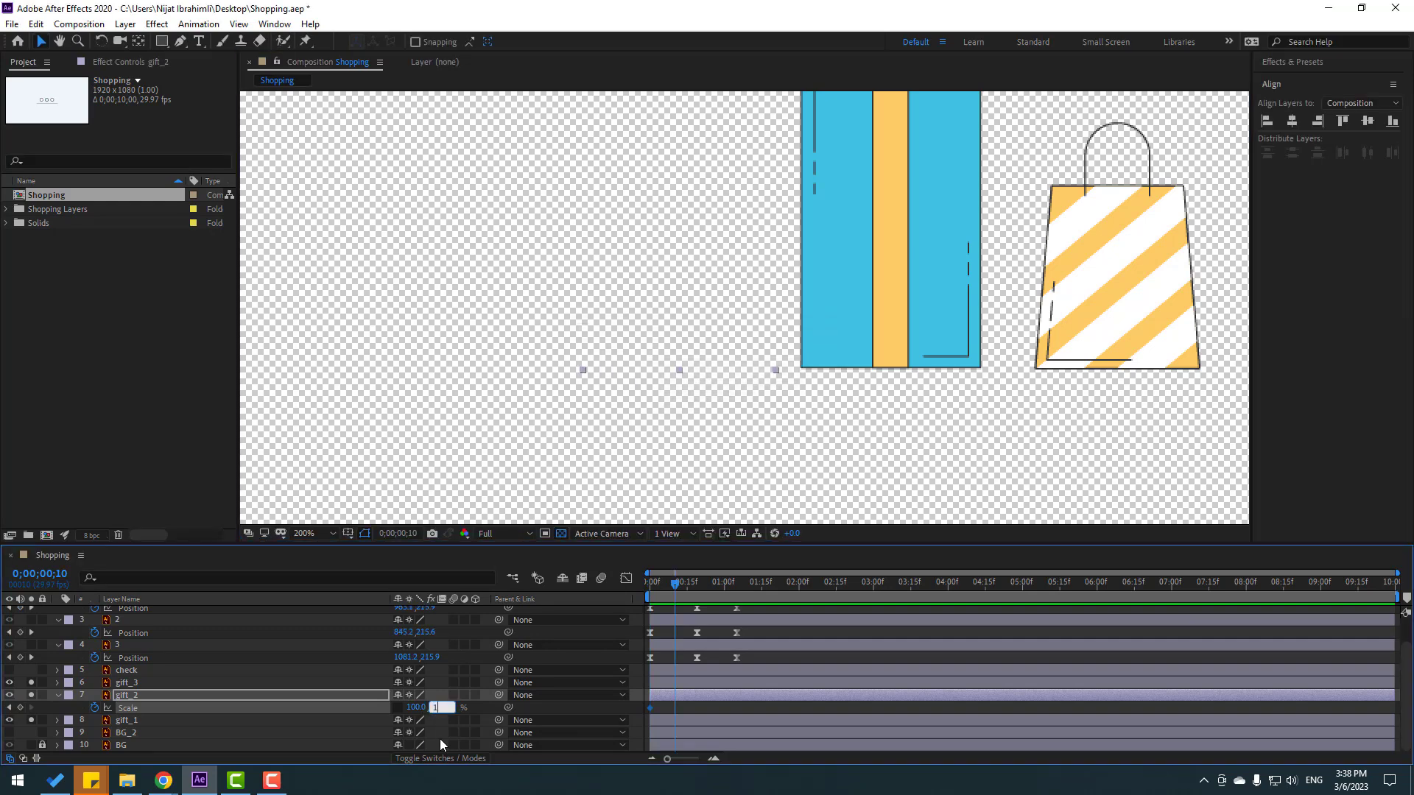
{"action": "type", "text": "10"}
{"action": "key", "text": "Return"}
Step: Keyframe gift_2's vertical Scale at 95% at 0;00;00;20 and at 100% at 0;00;01;00
{"action": "key", "text": "shift+Page_Down"}
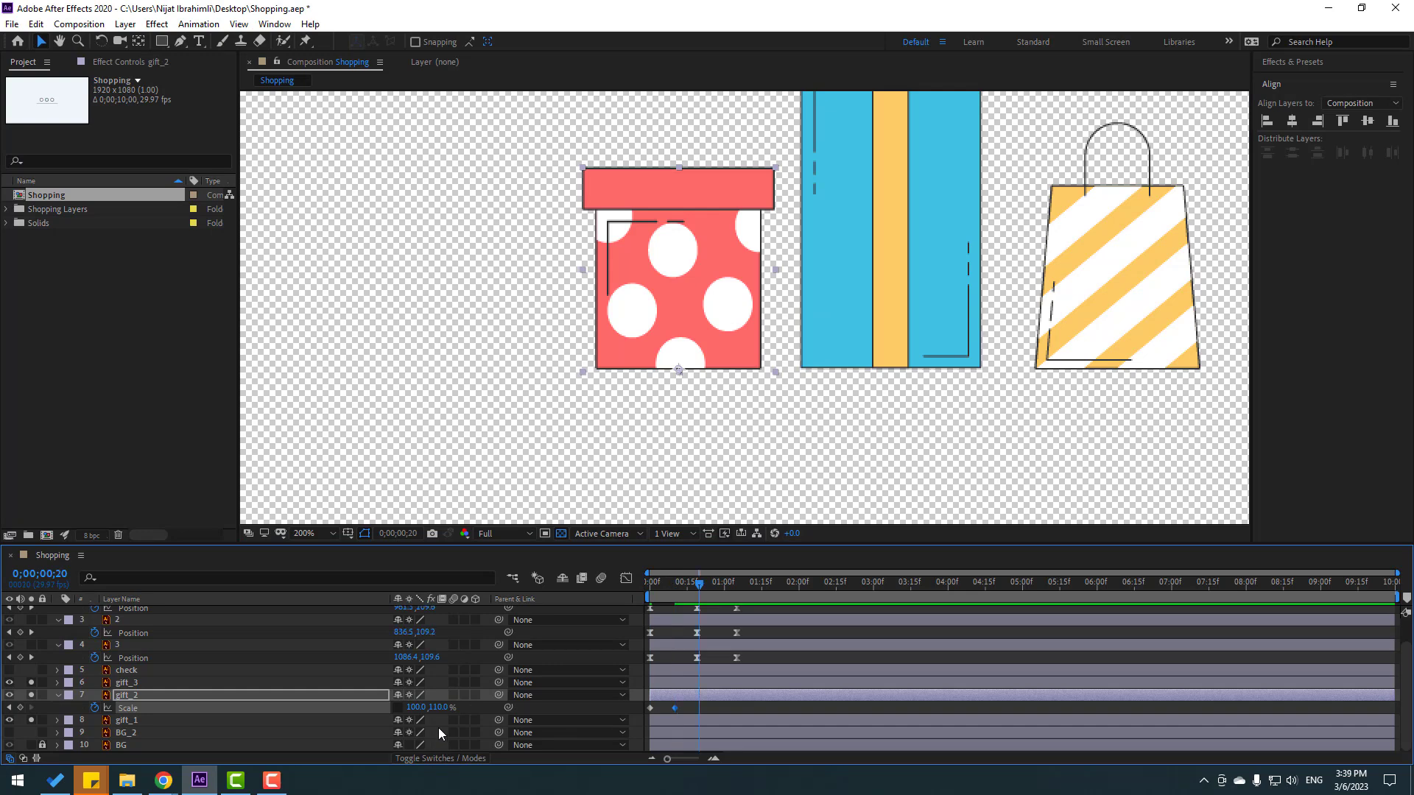
{"action": "left_click", "coordinate": [438, 707]}
{"action": "type", "text": "95"}
{"action": "key", "text": "Return"}
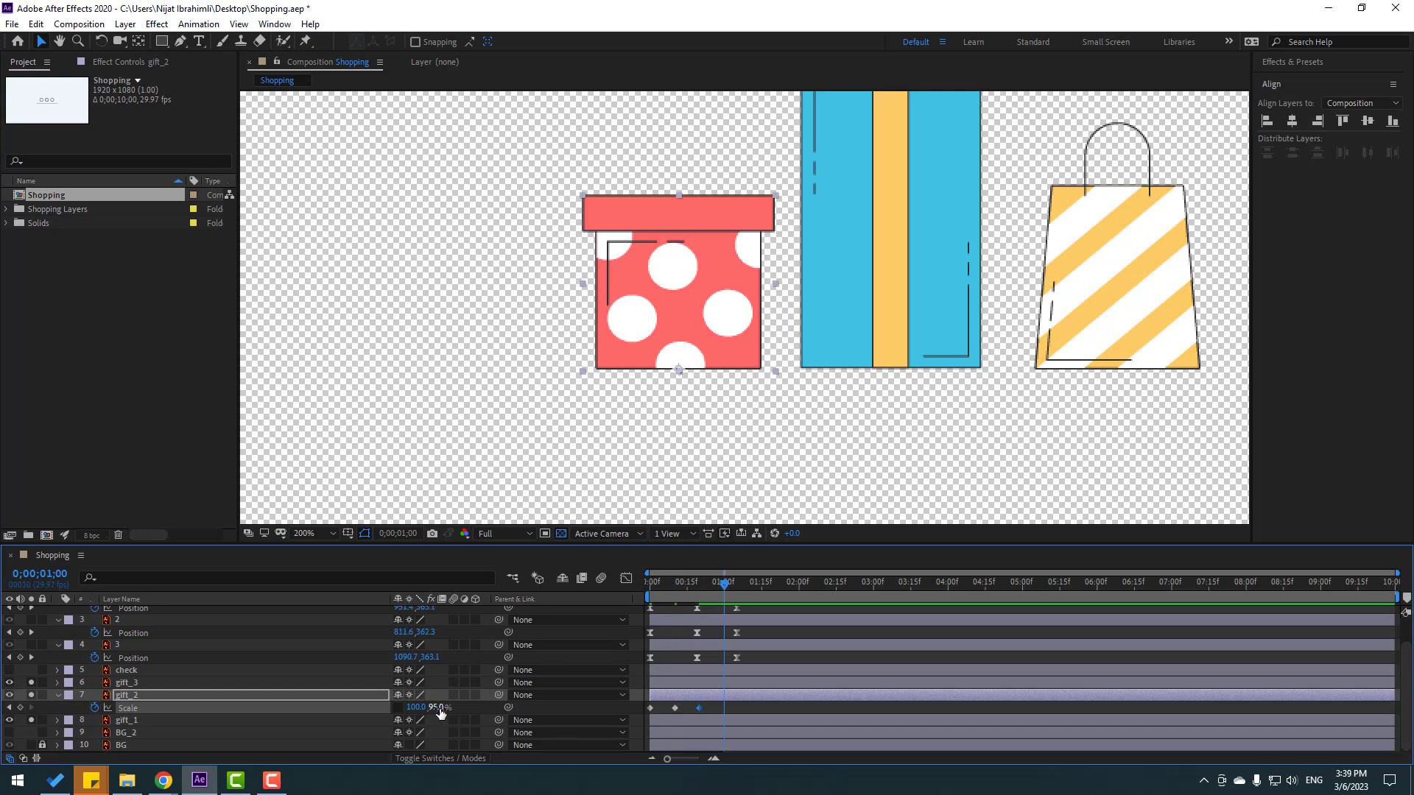
{"action": "type", "text": "100"}
{"action": "key", "text": "Return"}
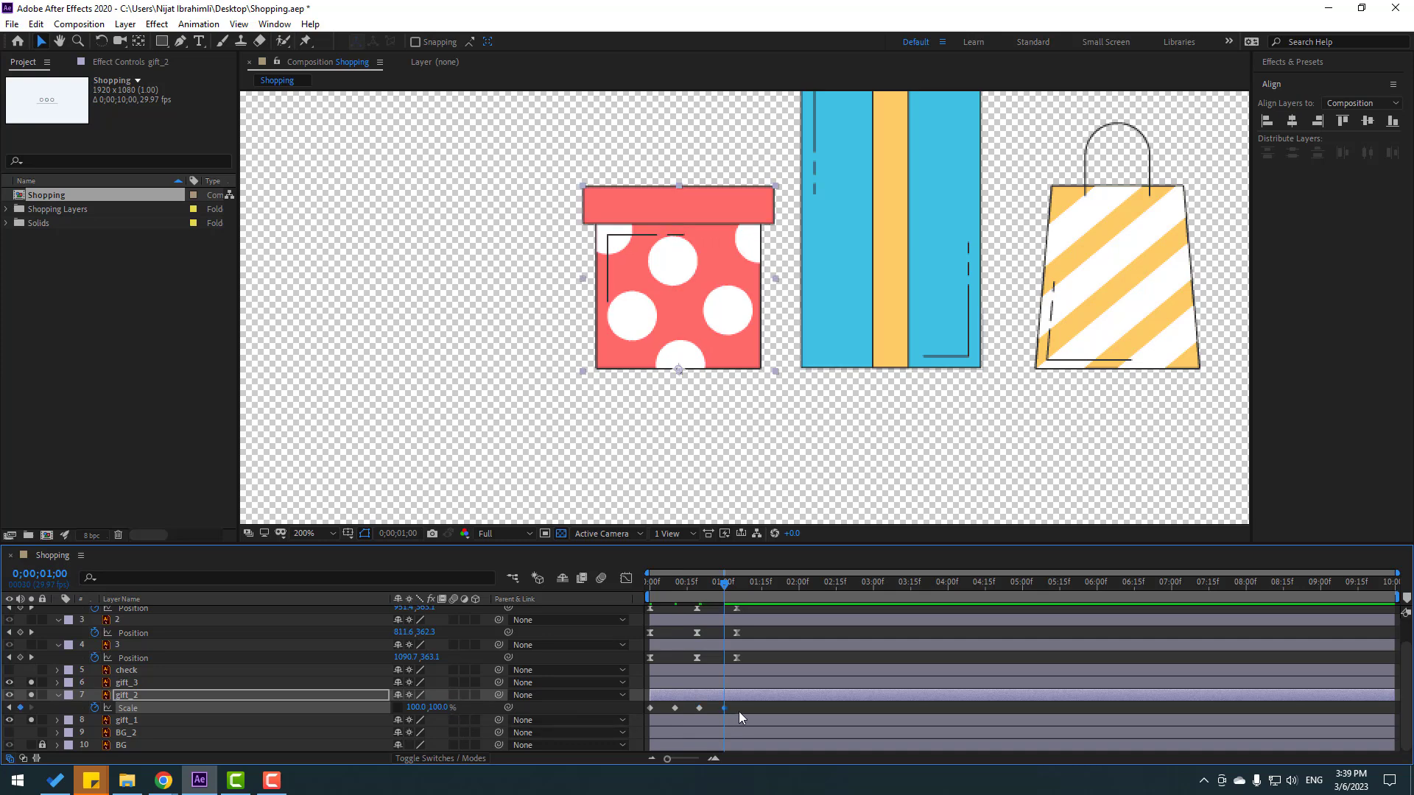
Step: Apply Easy Ease to all four of gift_2's Scale keyframes and preview the growth
{"action": "left_click_drag", "start_coordinate": [630, 717], "coordinate": [632, 718]}
{"action": "right_click", "coordinate": [650, 708]}
{"action": "mouse_move", "coordinate": [725, 687]}
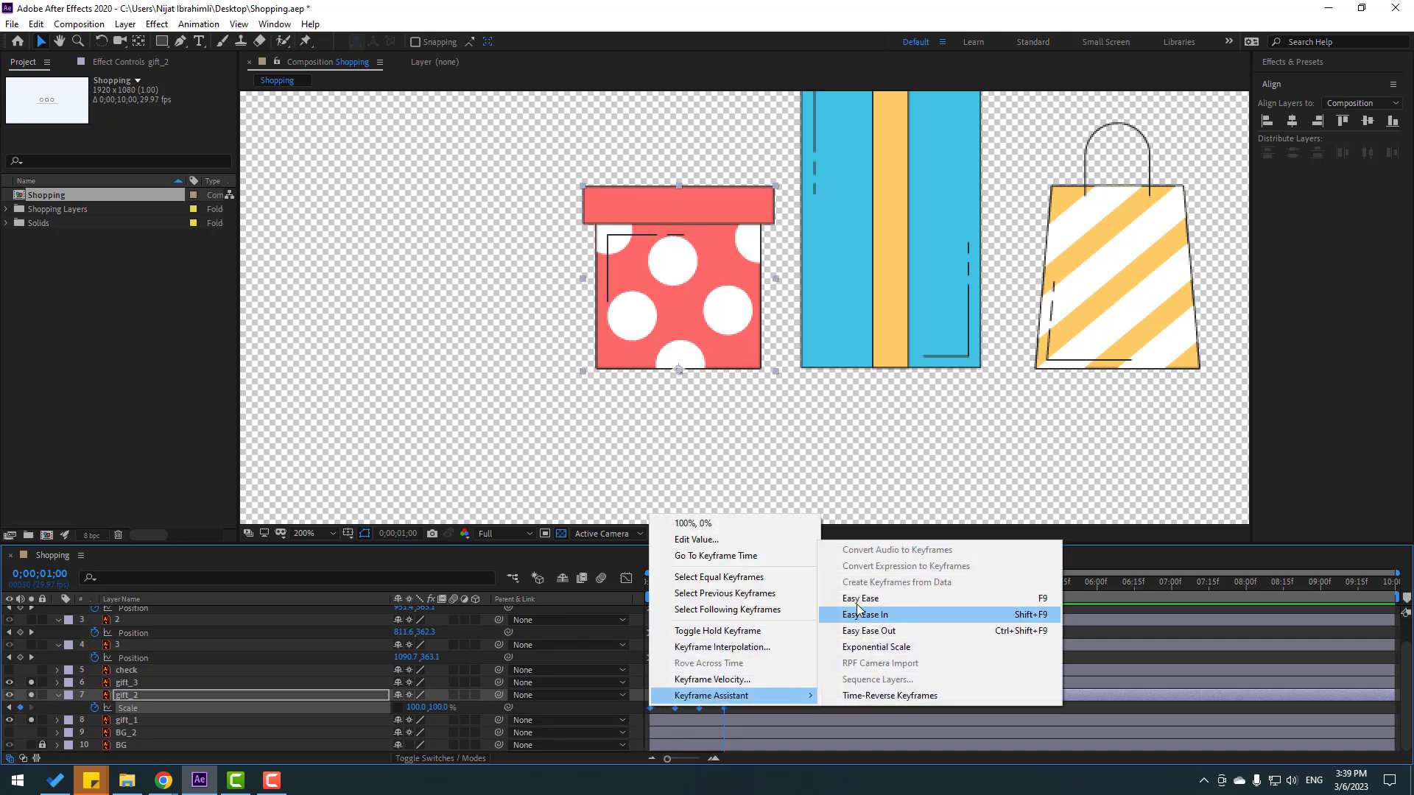
{"action": "left_click", "coordinate": [844, 615]}
{"action": "key", "text": "space"}
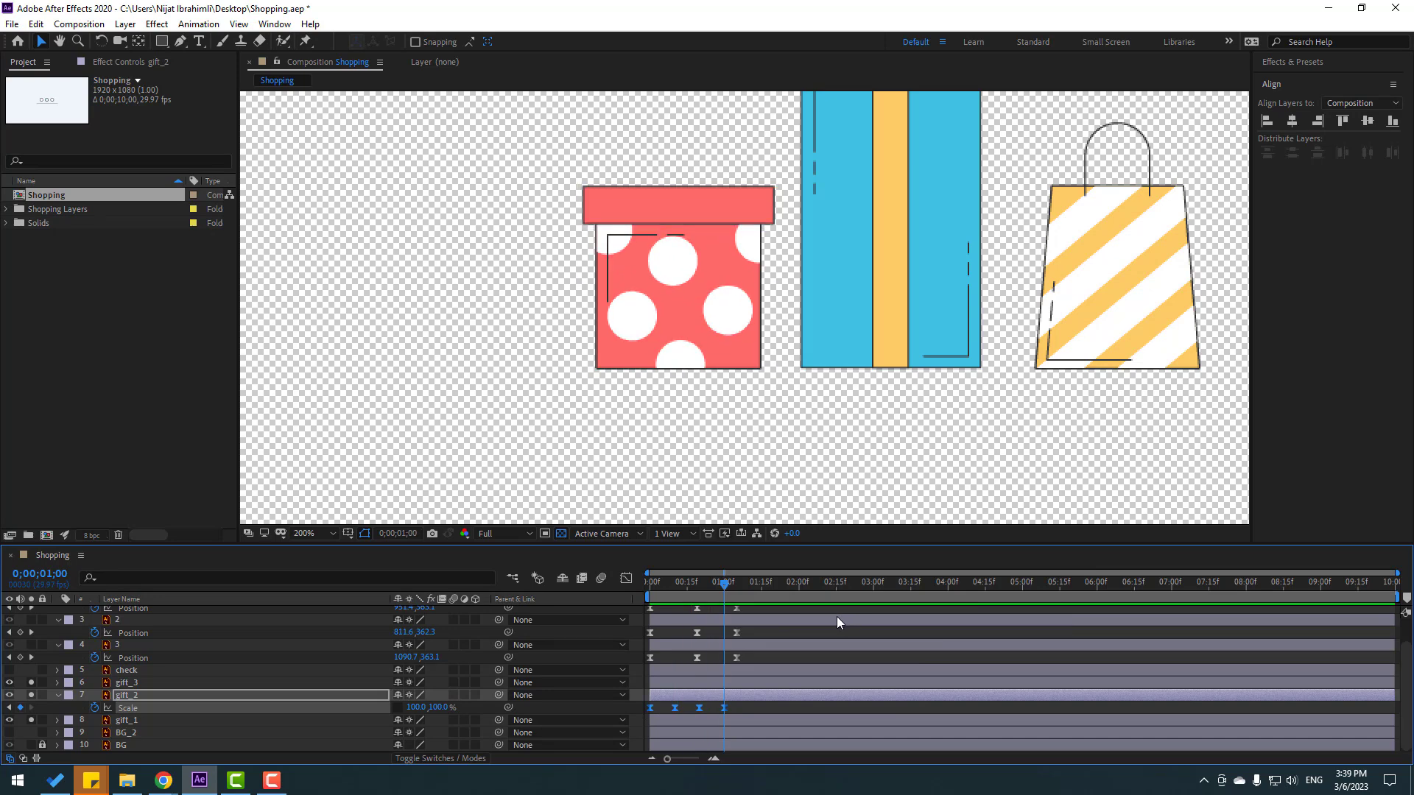
{"action": "key", "text": "space"}
Step: Turn off solo on gift_2, gift_3 and gift_1 so the whole scene is shown
{"action": "left_click", "coordinate": [31, 695]}
{"action": "left_click", "coordinate": [32, 682]}
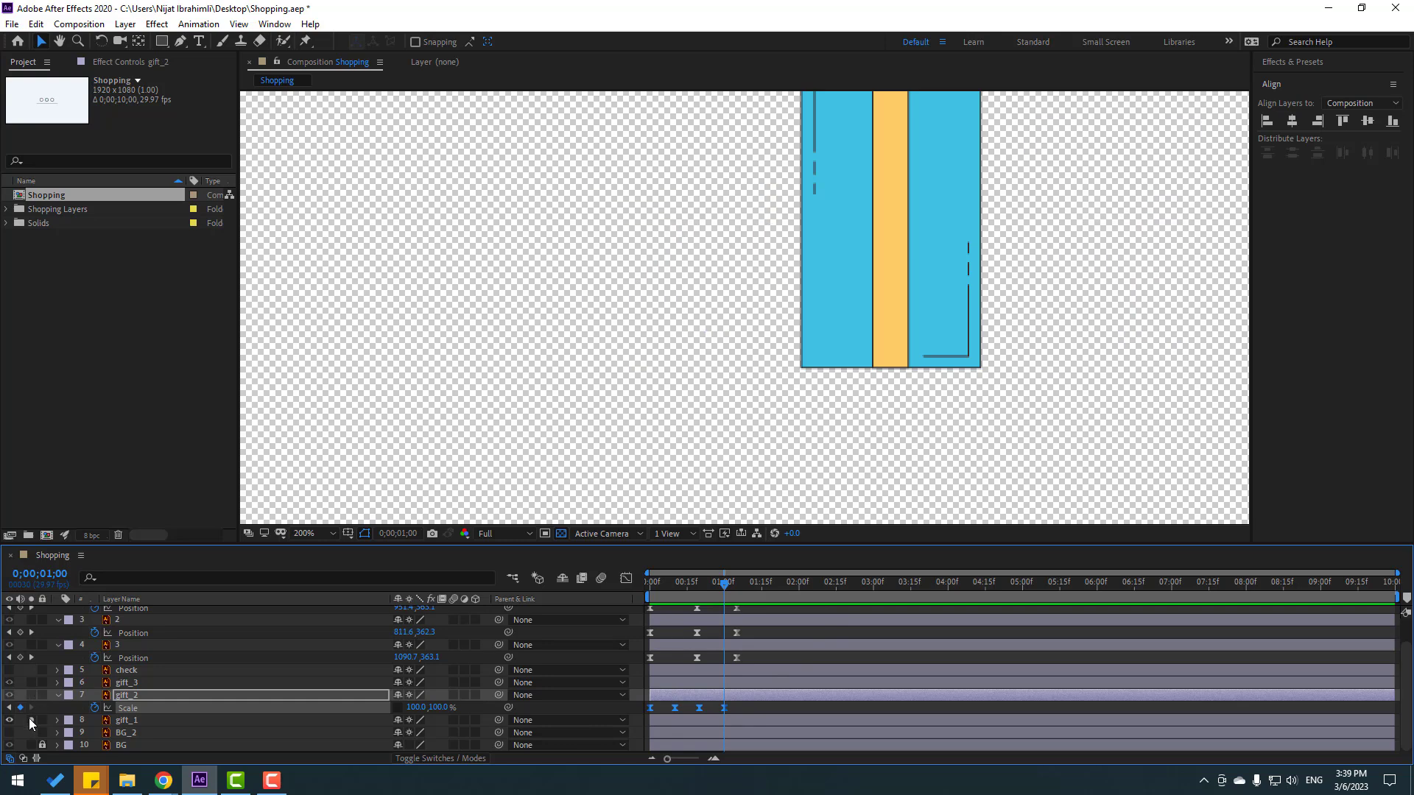
{"action": "left_click", "coordinate": [32, 720]}
{"action": "scroll", "coordinate": [841, 323], "scroll_direction": "down", "scroll_amount": 1}
{"action": "left_click_drag", "start_coordinate": [932, 280], "coordinate": [853, 389]}
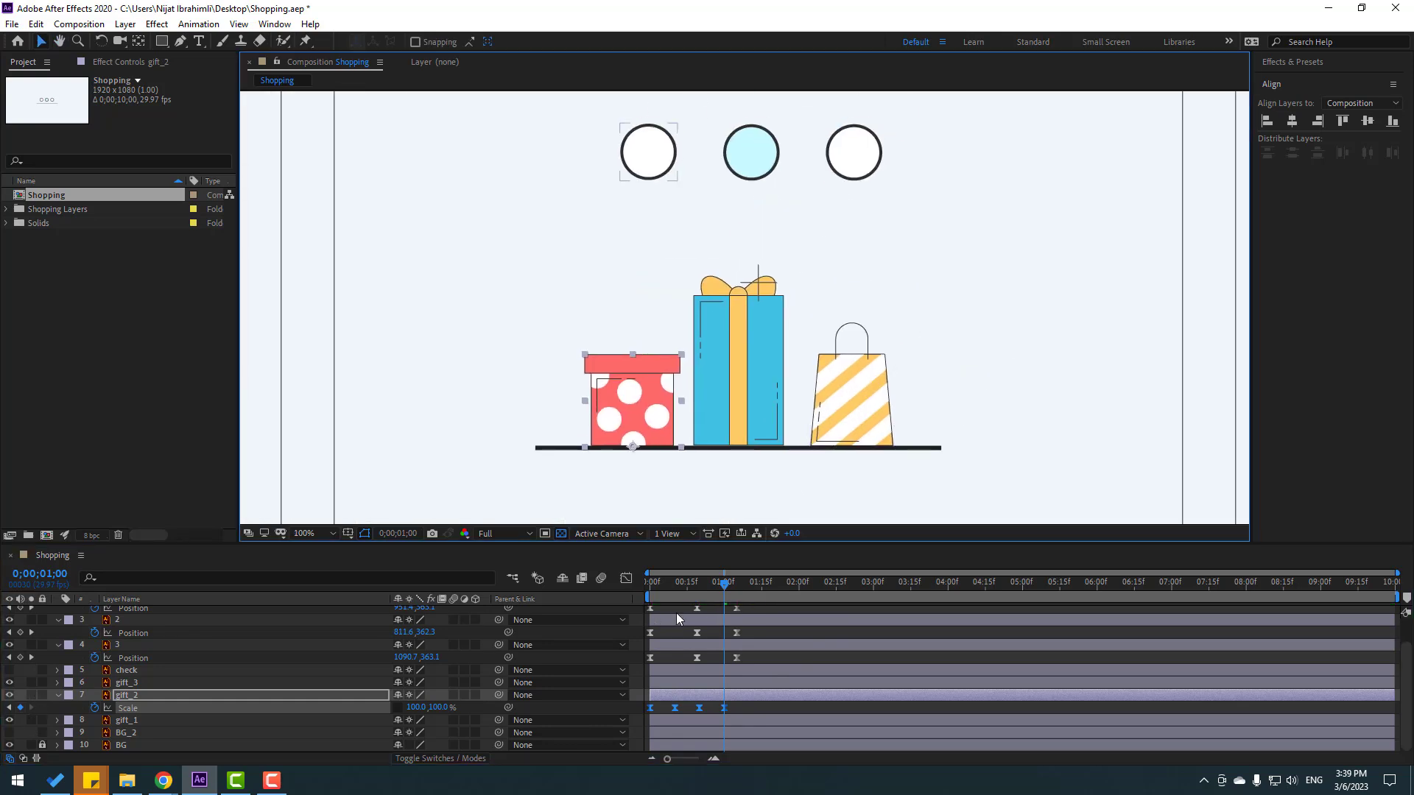
Step: Shift the gift_2 layer in time to start just after 0;00;01;00, as the circles reach the line, and preview it
{"action": "left_click_drag", "start_coordinate": [673, 586], "coordinate": [730, 586]}
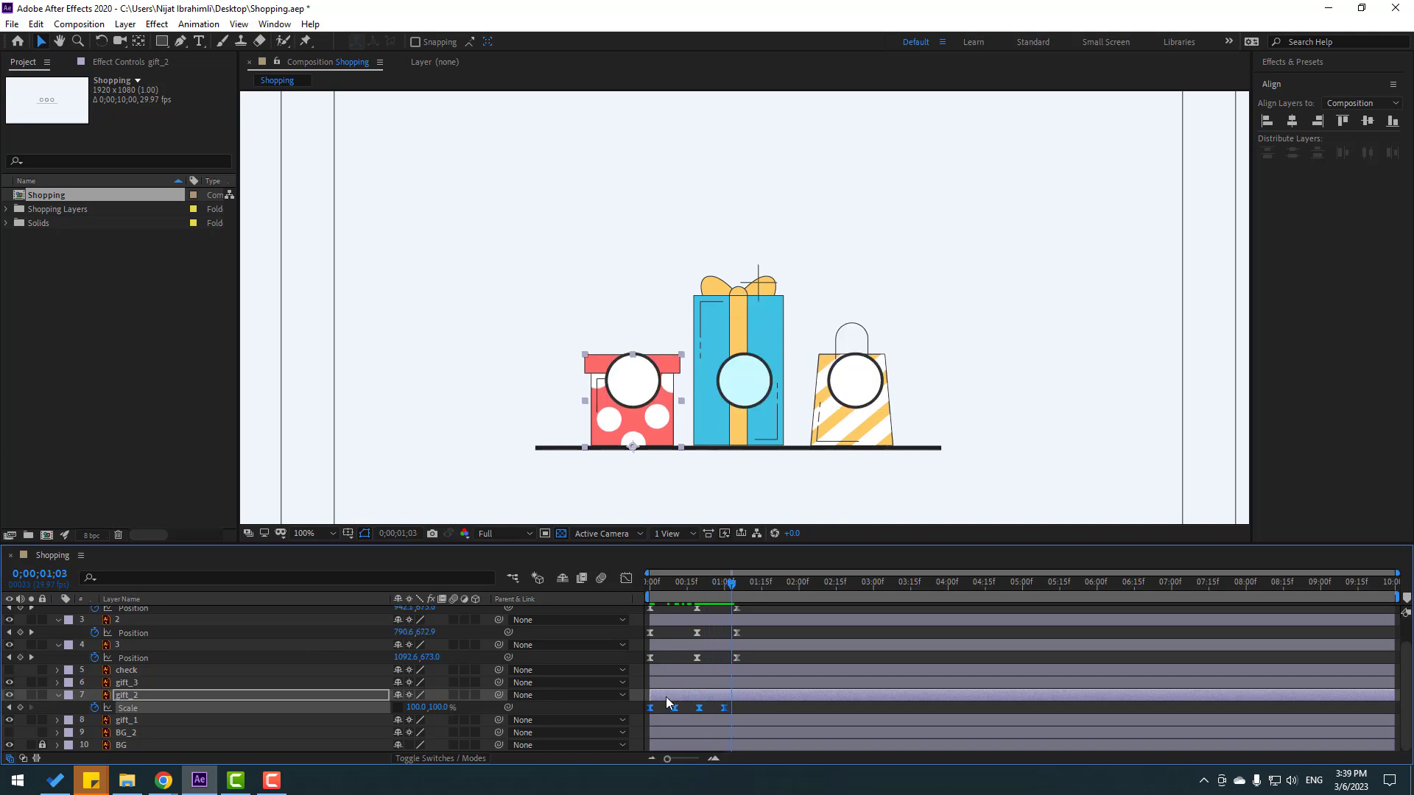
{"action": "left_click_drag", "start_coordinate": [672, 696], "coordinate": [744, 689]}
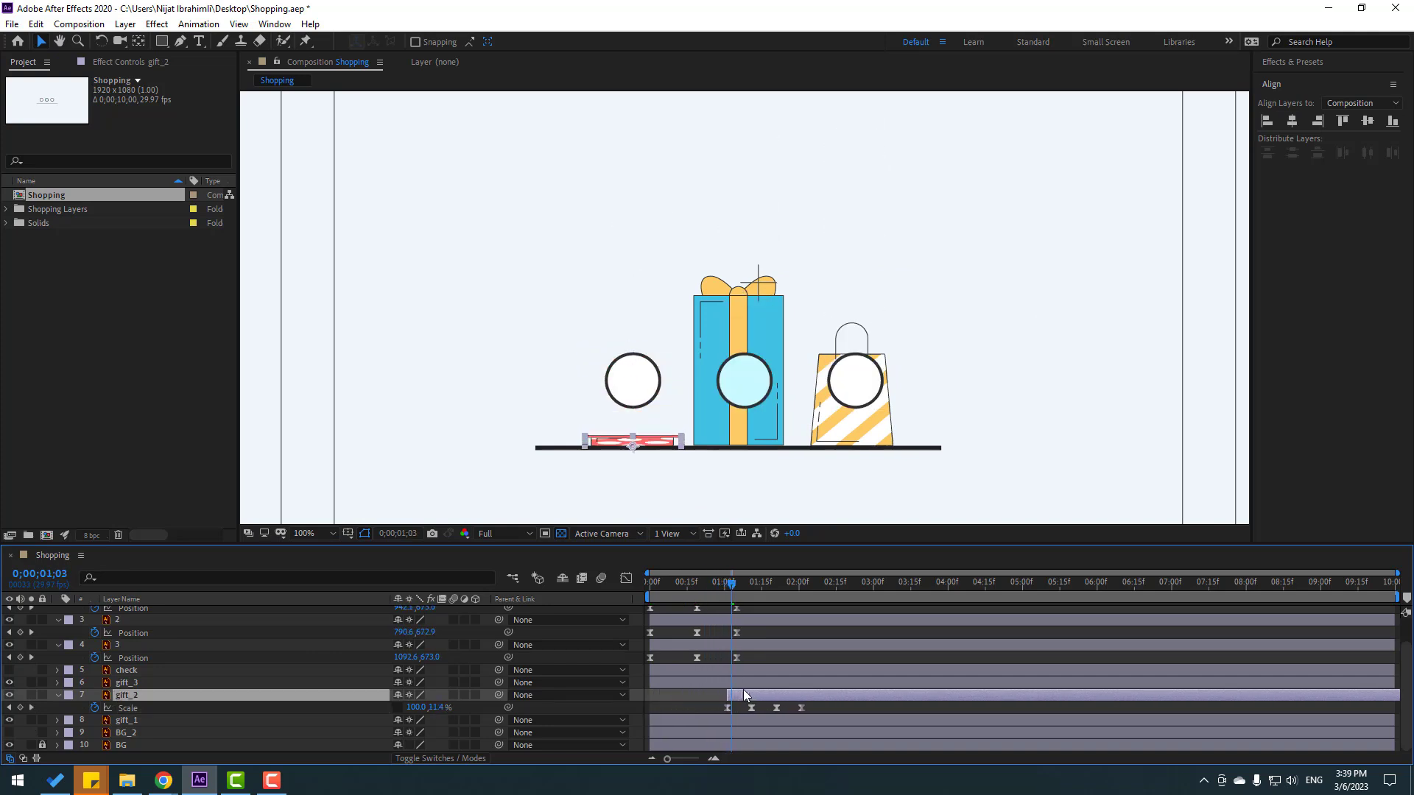
{"action": "key", "text": "space"}
{"action": "key", "text": "space"}
Step: Split circle layer 2 at 0;00;01;05, delete the part after the split, and preview the transition
{"action": "left_click_drag", "start_coordinate": [731, 584], "coordinate": [736, 584]}
{"action": "left_click", "coordinate": [635, 395]}
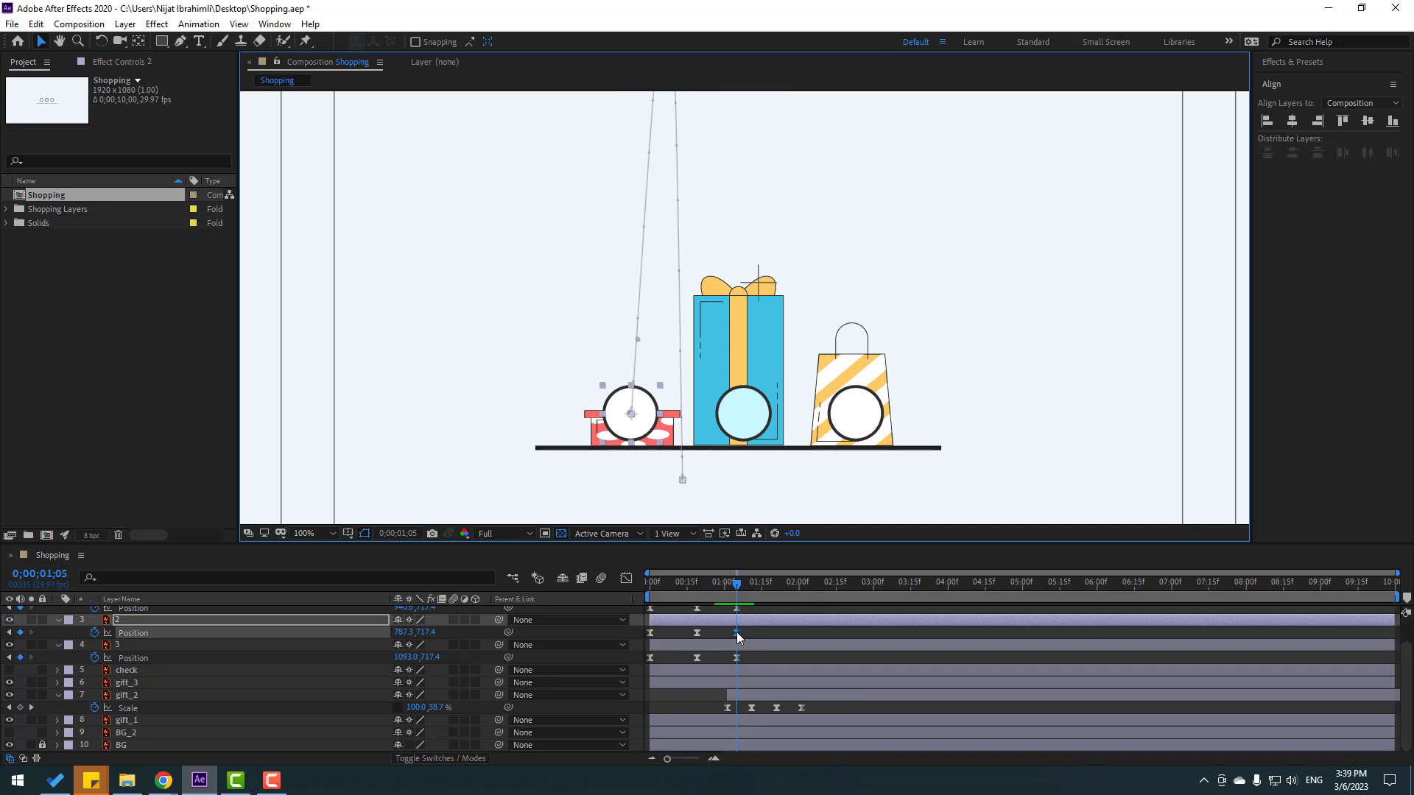
{"action": "left_click", "coordinate": [36, 23]}
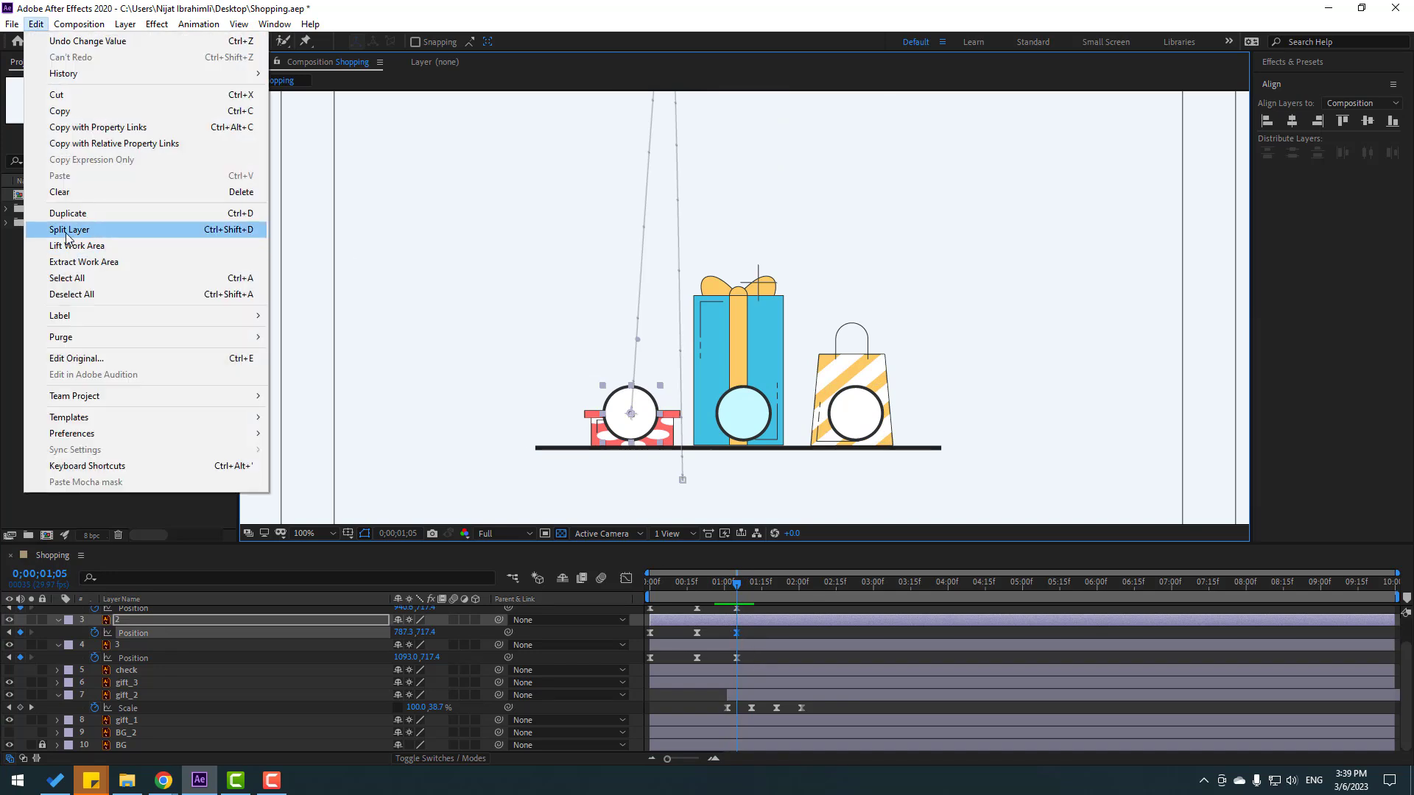
{"action": "left_click", "coordinate": [228, 231]}
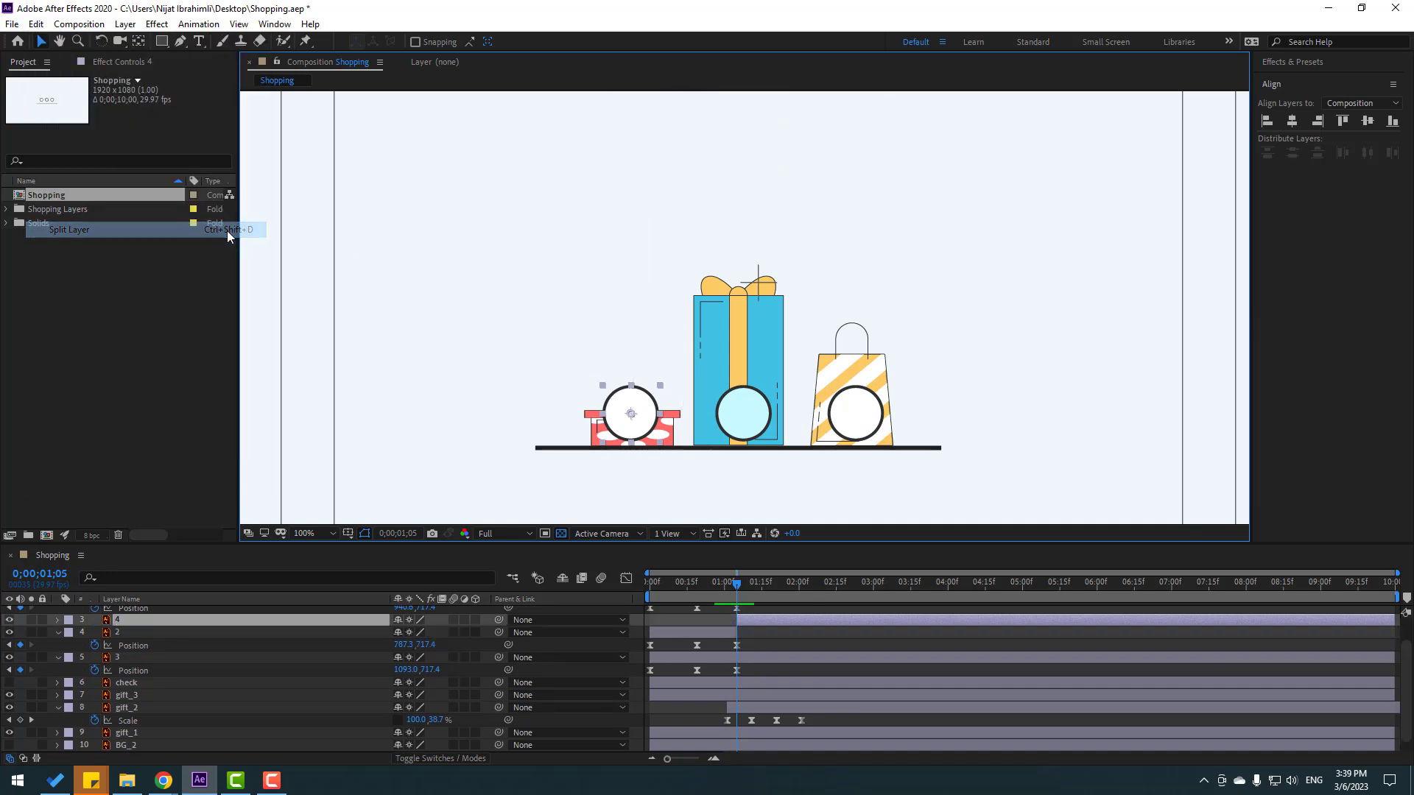
{"action": "key", "text": "Delete"}
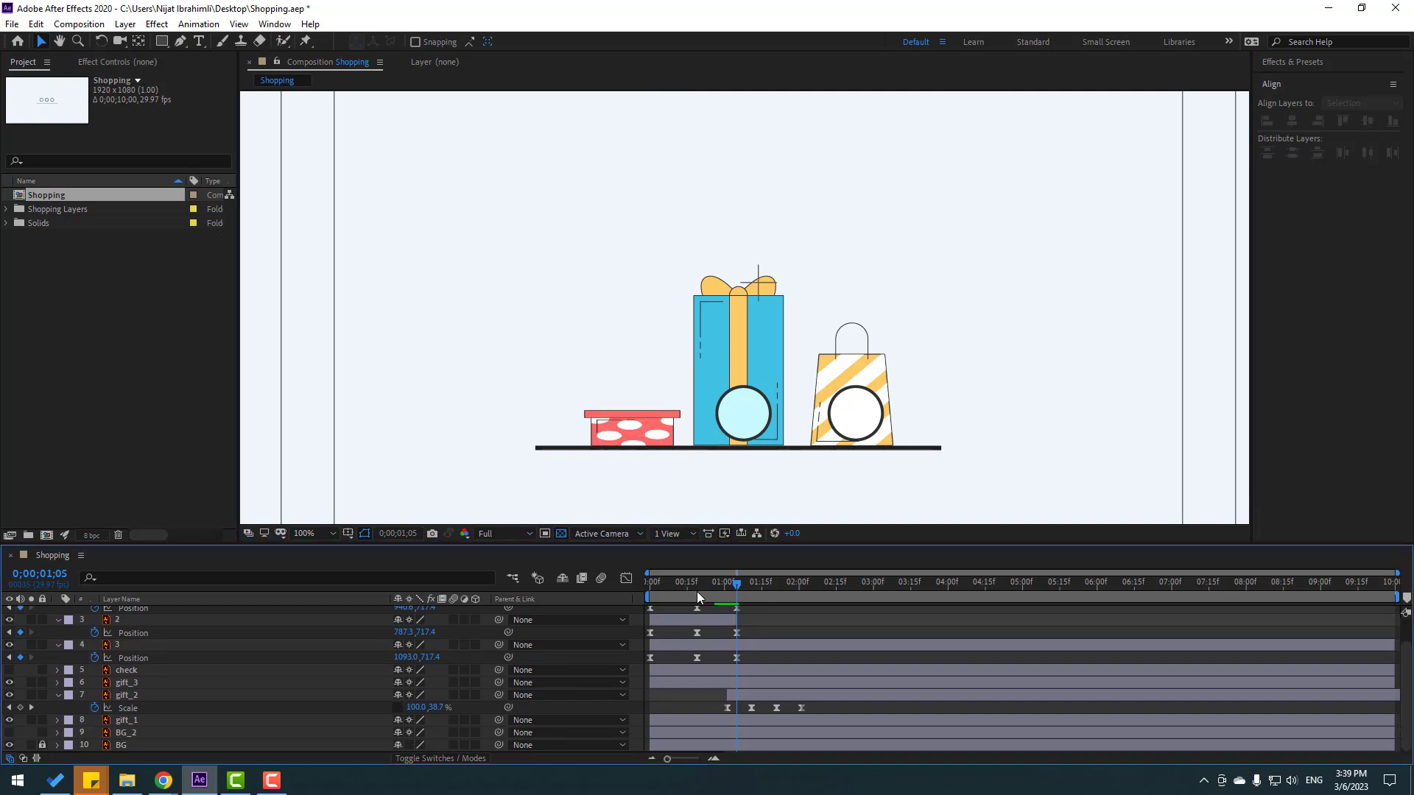
{"action": "left_click", "coordinate": [707, 580]}
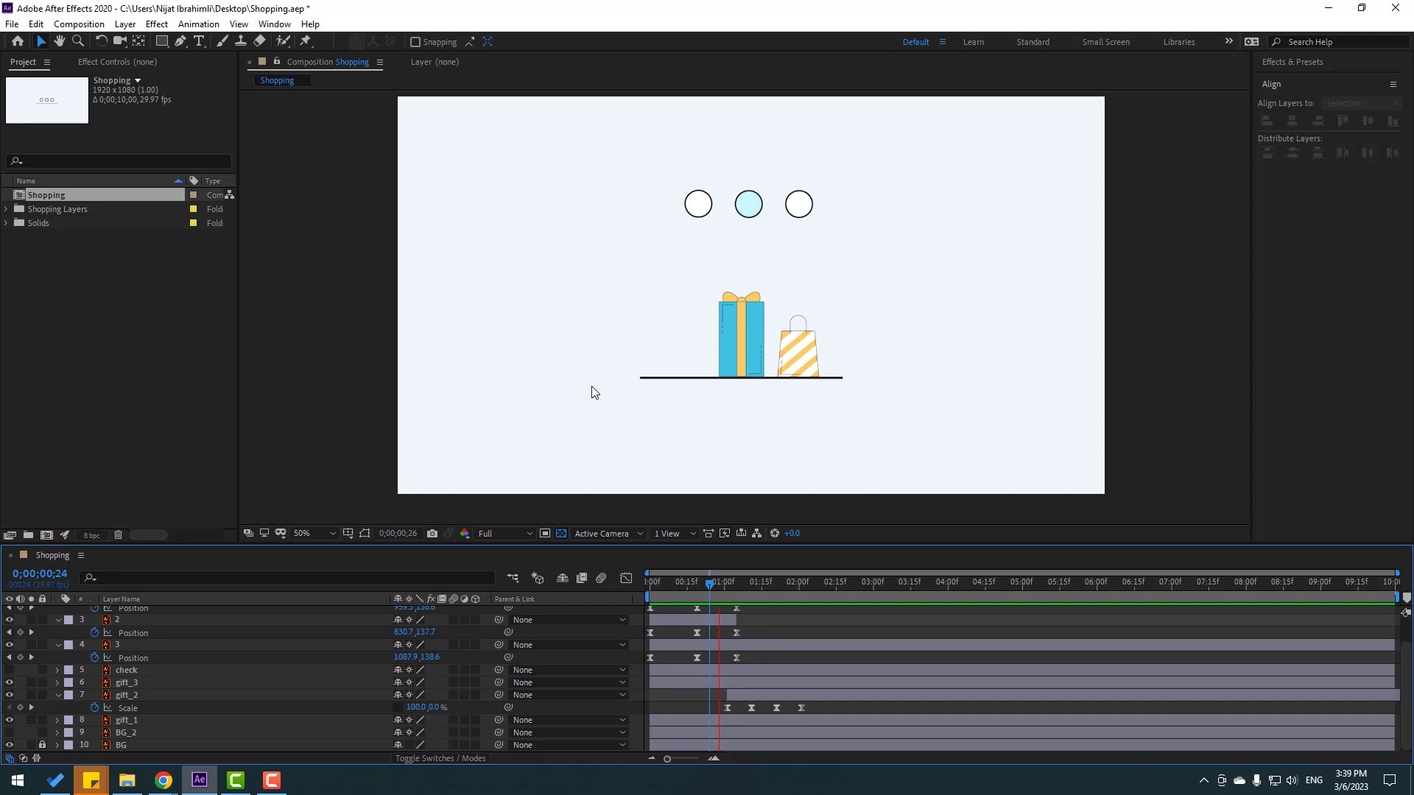
{"action": "left_click", "coordinate": [654, 422]}
Step: Compress gift_2's four Scale keyframes proportionally so the last falls at about 0;00;01;25, and preview the faster growth
{"action": "left_click_drag", "start_coordinate": [814, 707], "coordinate": [717, 725]}
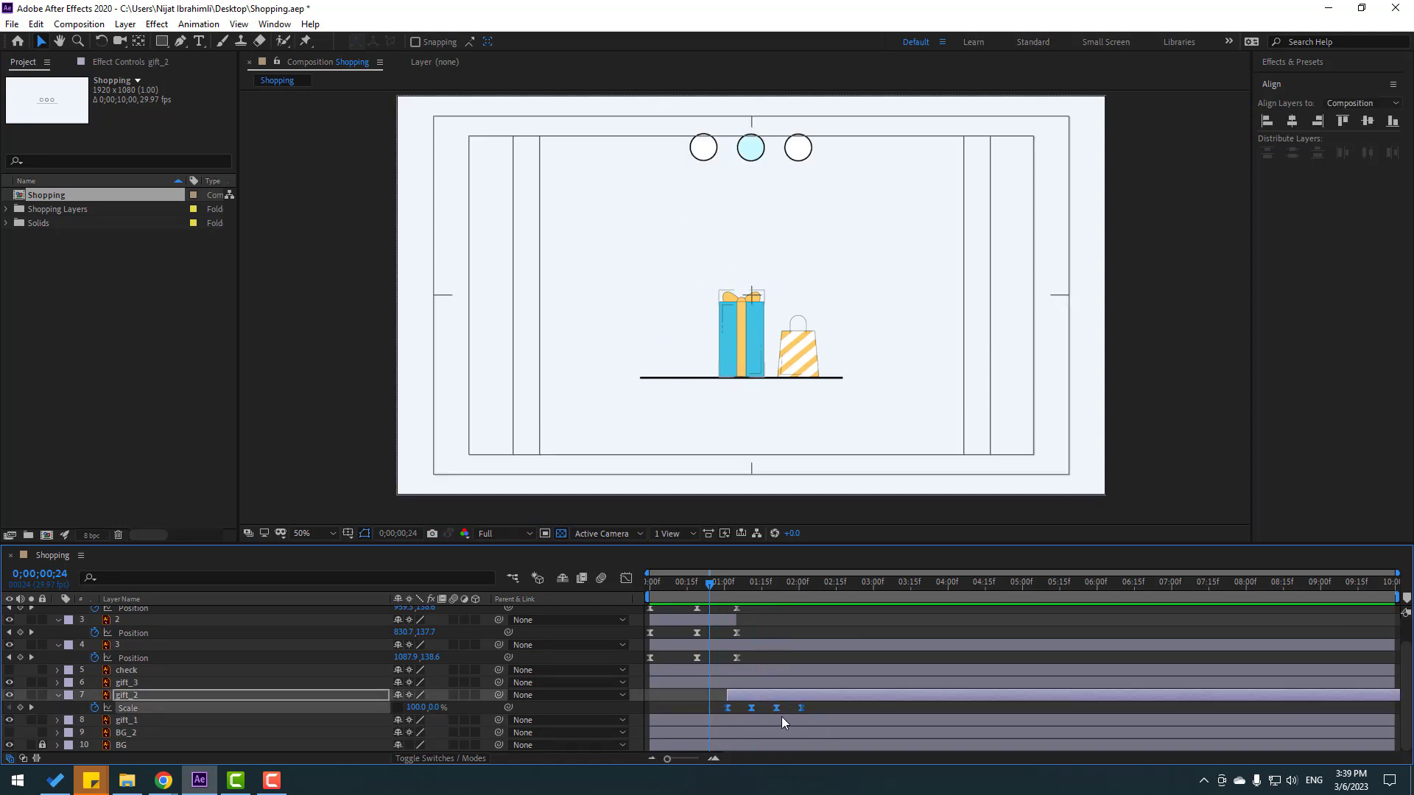
{"action": "left_click_drag", "start_coordinate": [801, 705], "coordinate": [786, 708]}
{"action": "key", "text": "space"}
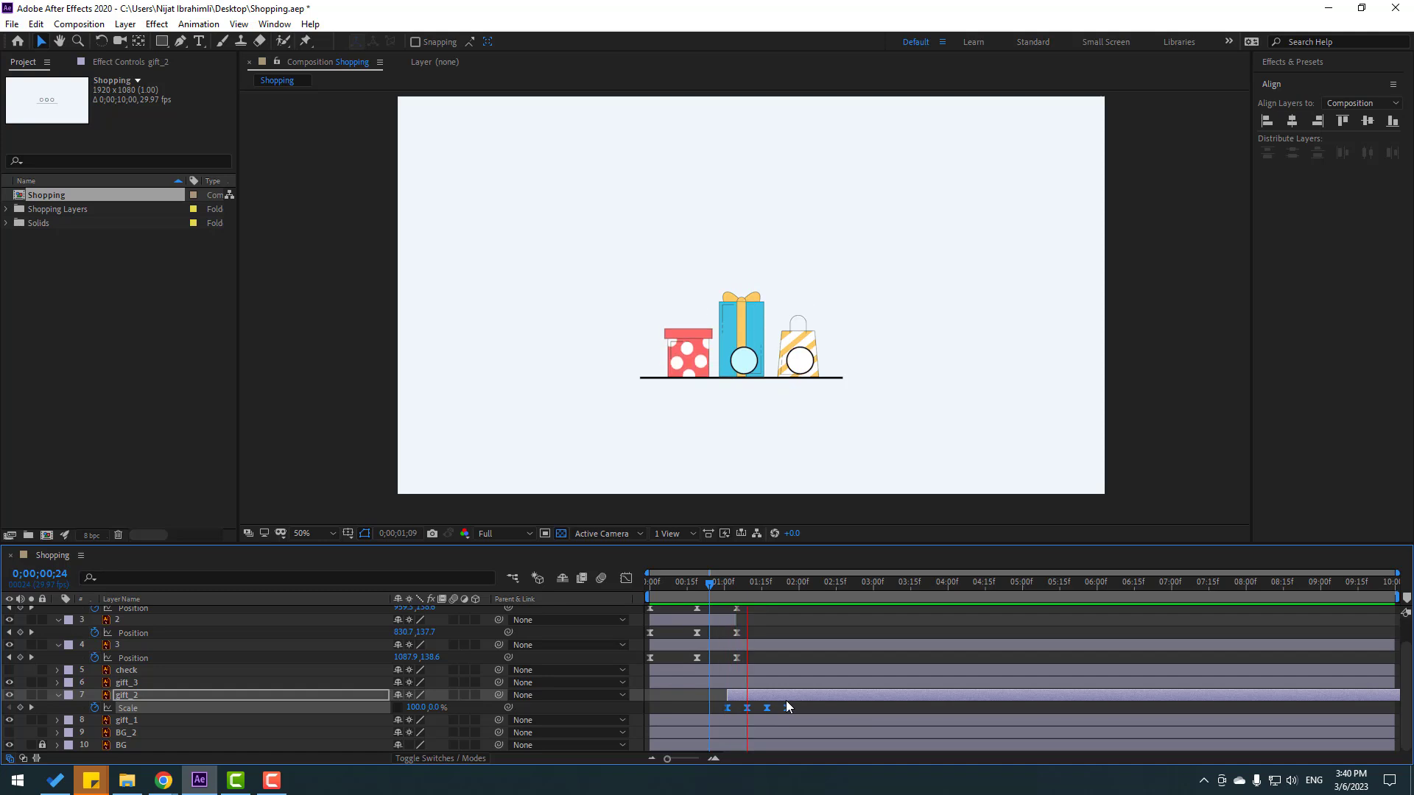
{"action": "key", "text": "space"}
{"action": "key", "text": "space"}
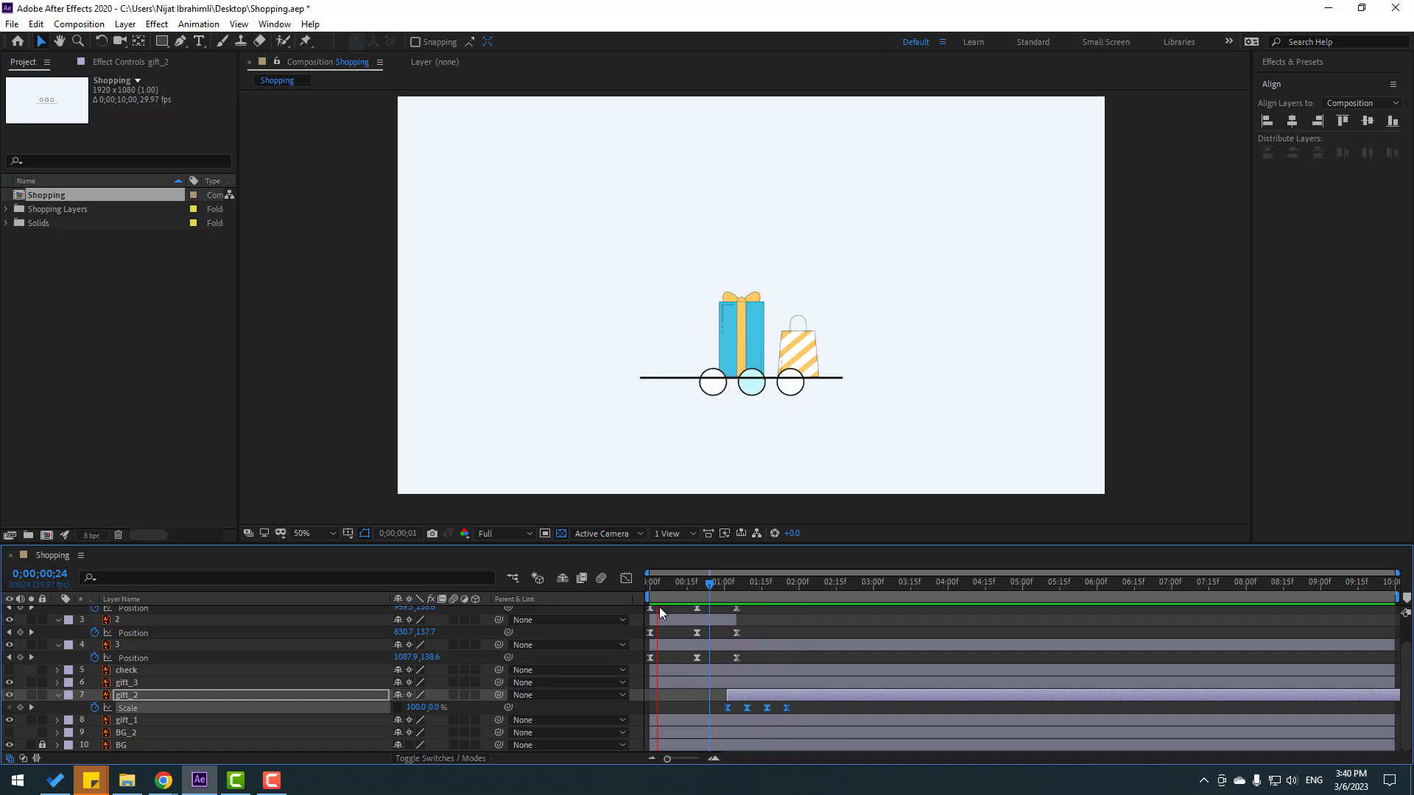
{"action": "key", "text": "space"}
{"action": "key", "text": "Return"}
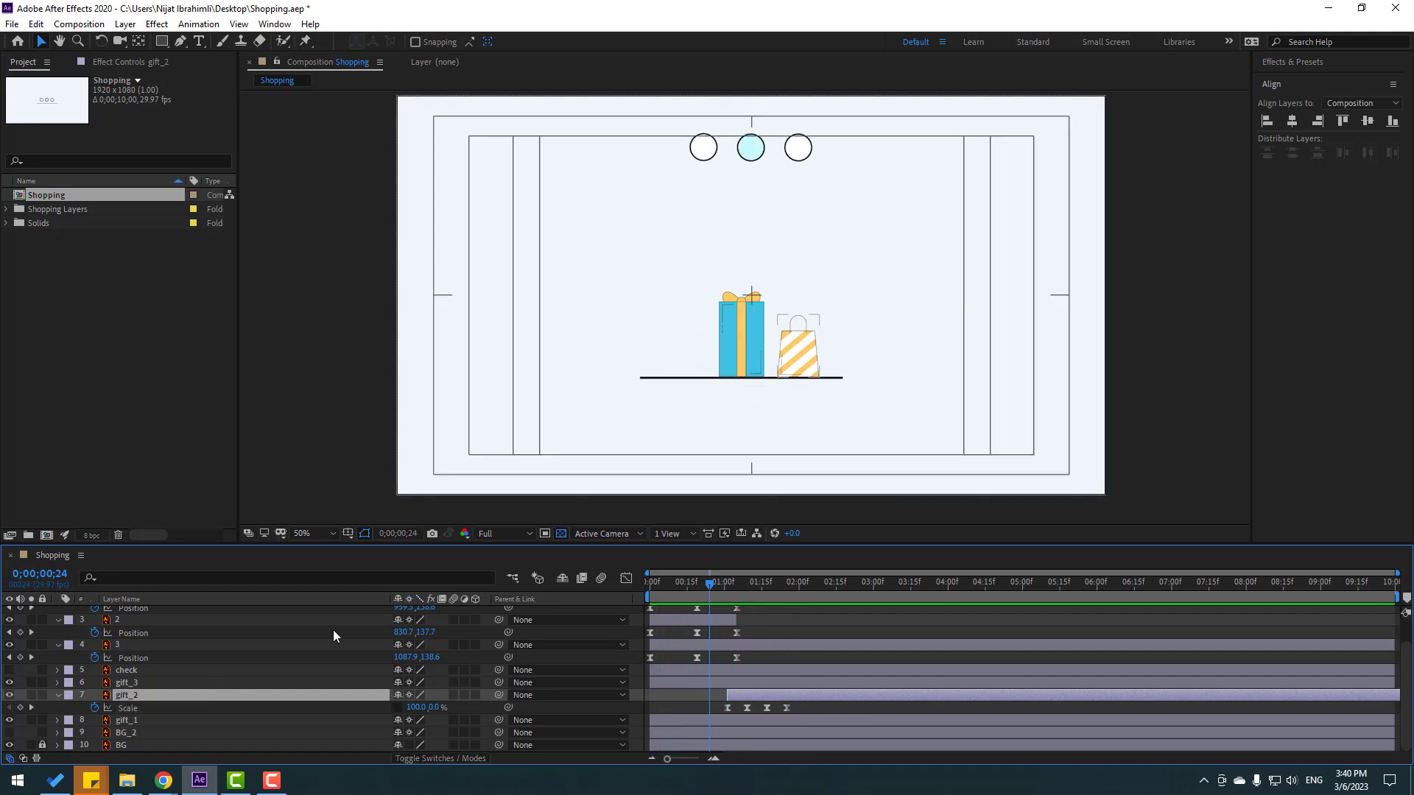
Step: Solo circle layer 2 and gift_2 together, turn off the transparency grid, and preview the two layers
{"action": "left_click", "coordinate": [703, 144], "text": "shift"}
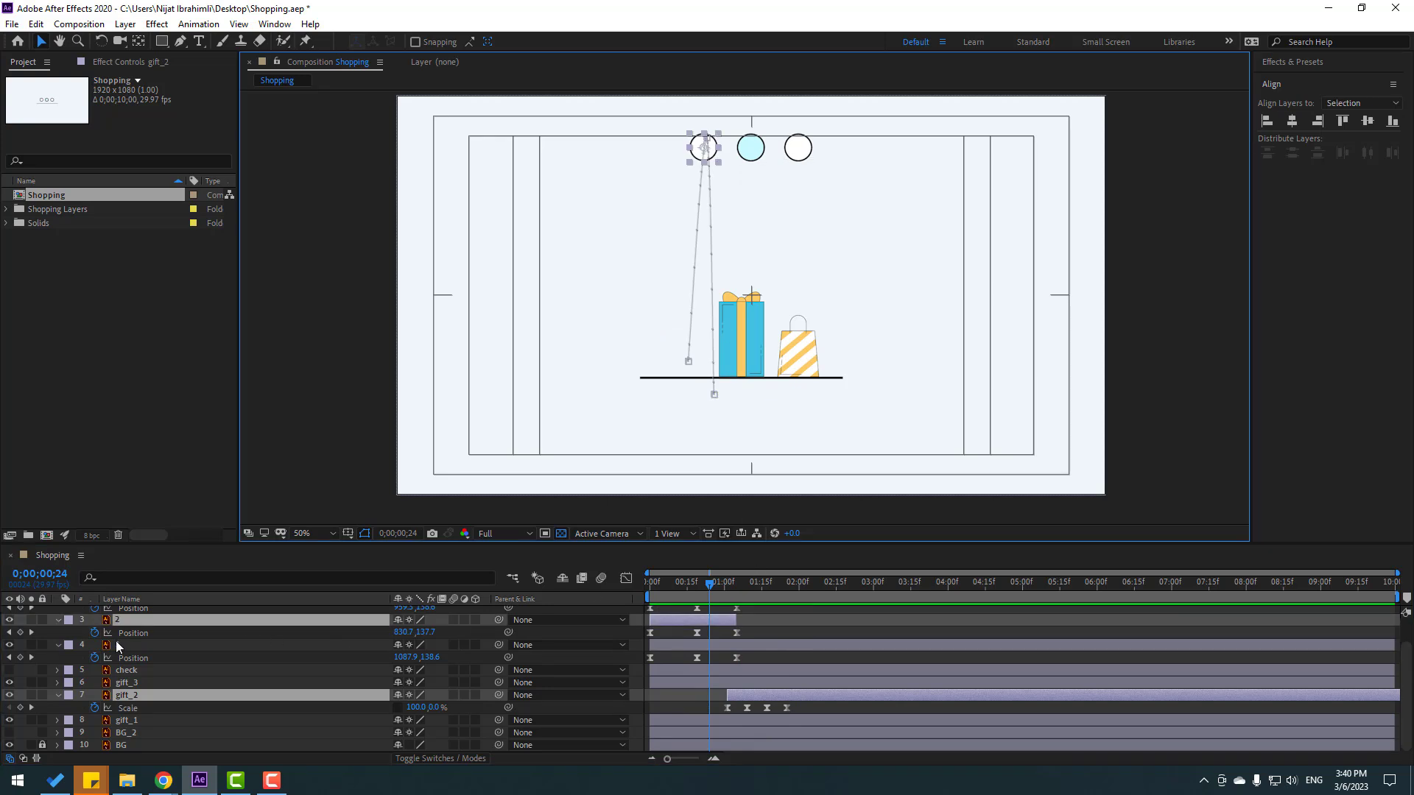
{"action": "left_click", "coordinate": [30, 620]}
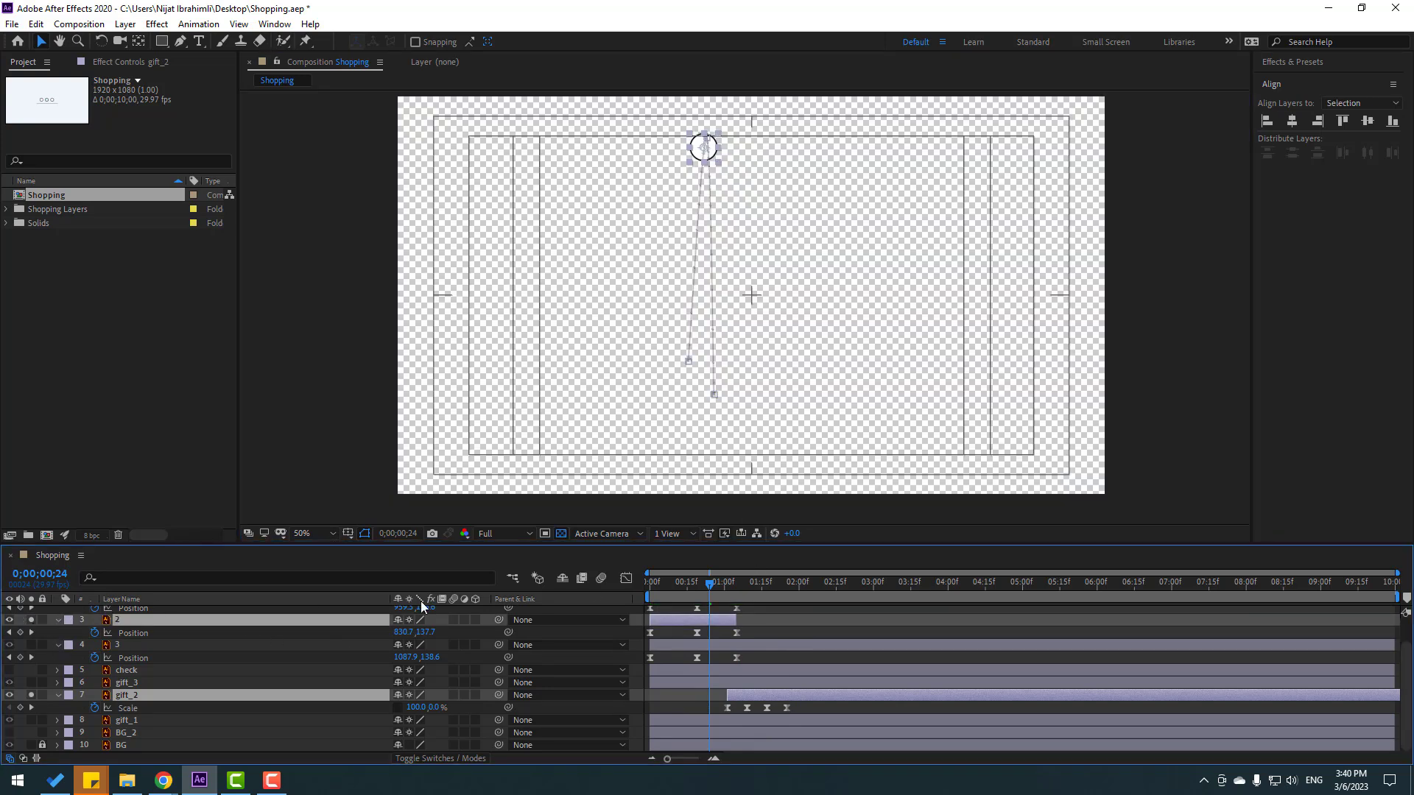
{"action": "left_click", "coordinate": [560, 534]}
{"action": "key", "text": "space"}
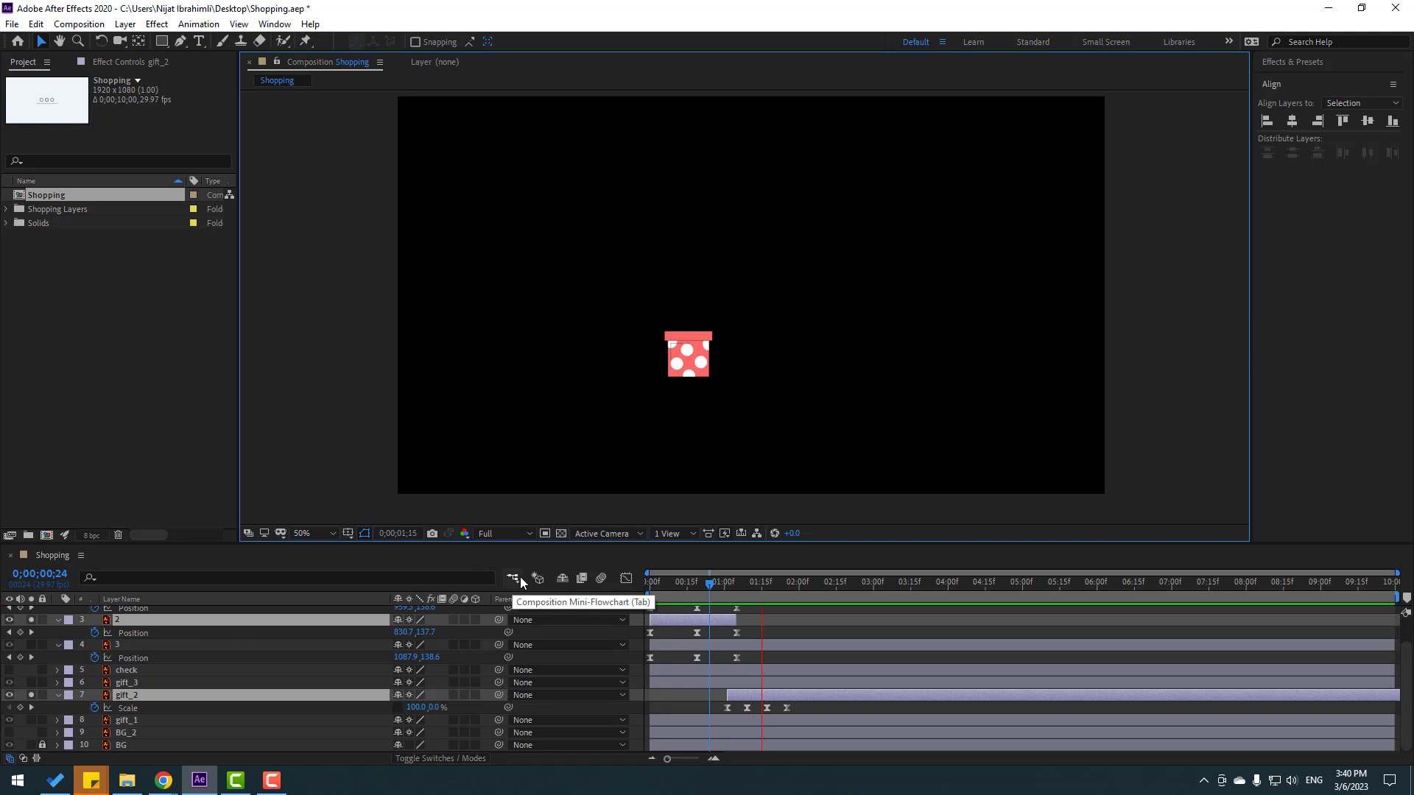
{"action": "key", "text": "space"}
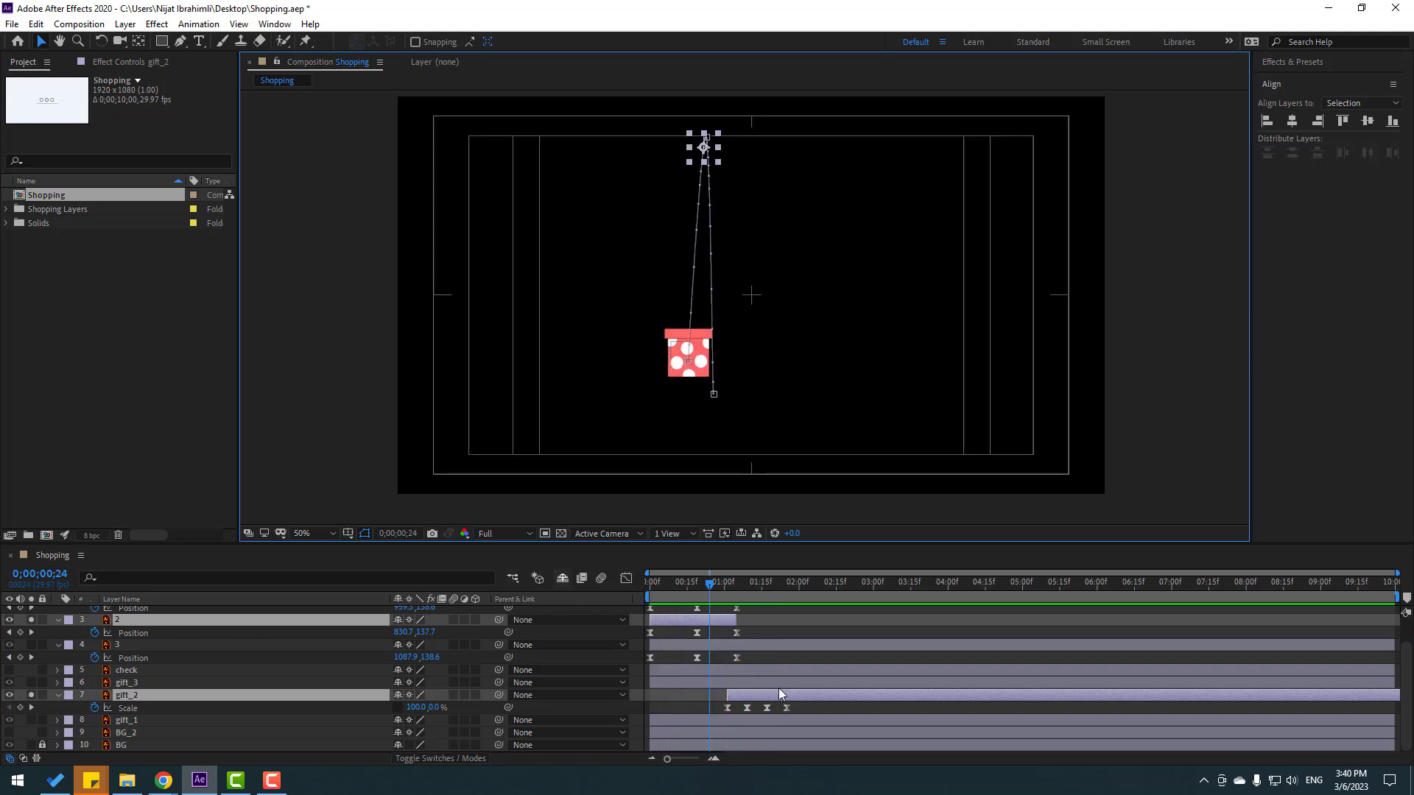
Step: Reshape the speed graph of circle layer 2's Position so its speed peaks right before the last keyframe, and preview the fall
{"action": "left_click_drag", "start_coordinate": [709, 583], "coordinate": [732, 586]}
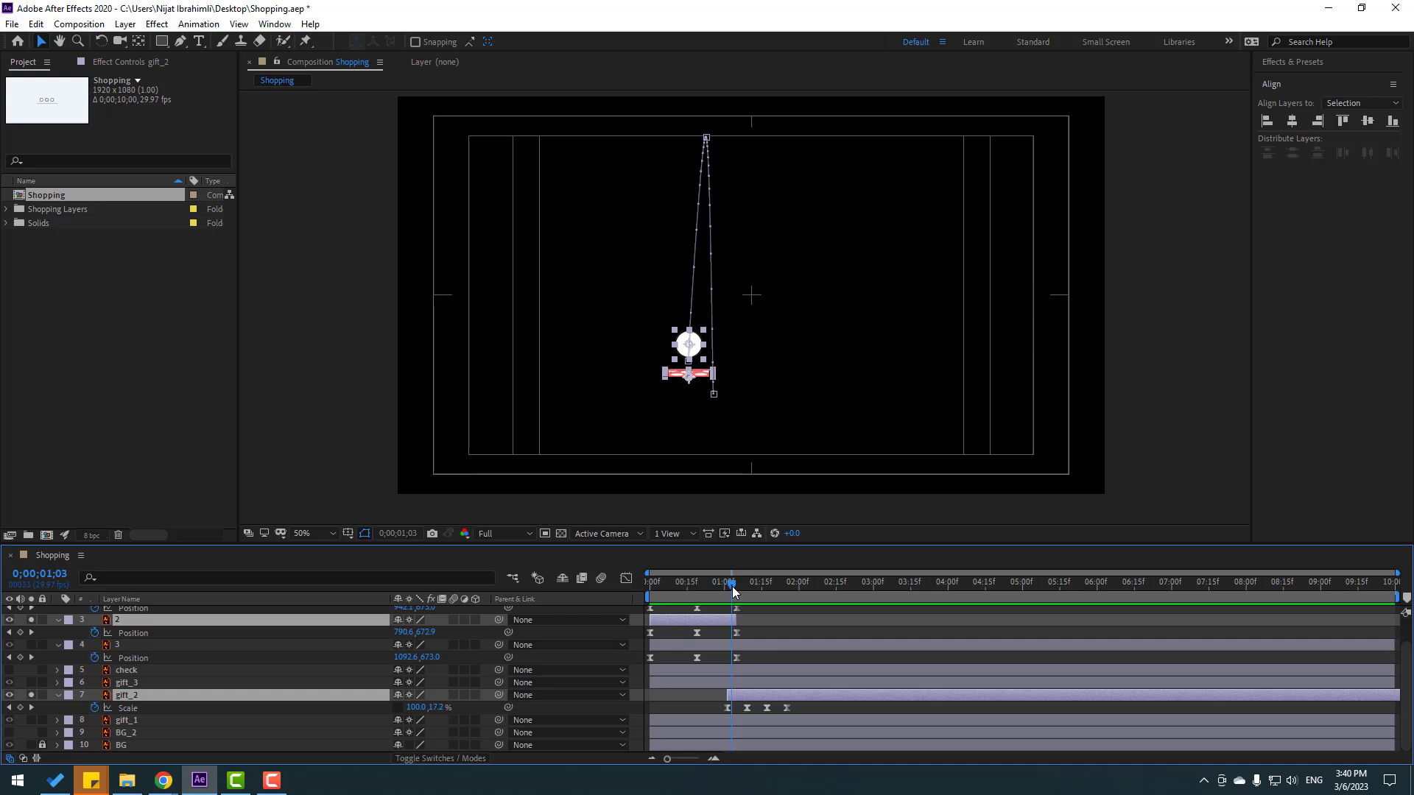
{"action": "scroll", "coordinate": [183, 692], "scroll_direction": "up", "scroll_amount": 2}
{"action": "left_click_drag", "start_coordinate": [733, 664], "coordinate": [640, 670]}
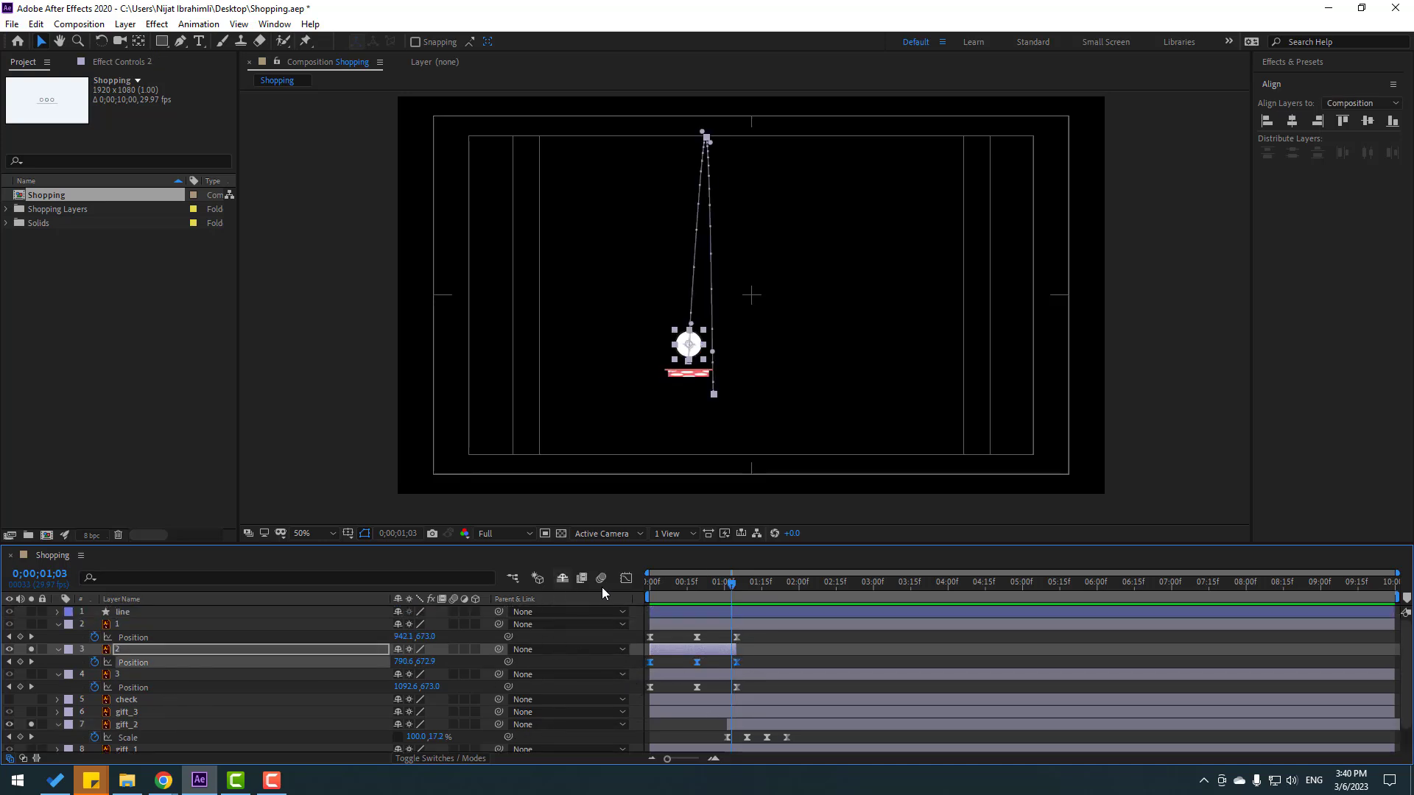
{"action": "left_click", "coordinate": [627, 578]}
{"action": "key", "text": "equal"}
{"action": "left_click_drag", "start_coordinate": [738, 725], "coordinate": [787, 720]}
{"action": "key", "text": "minus"}
{"action": "key", "text": "space"}
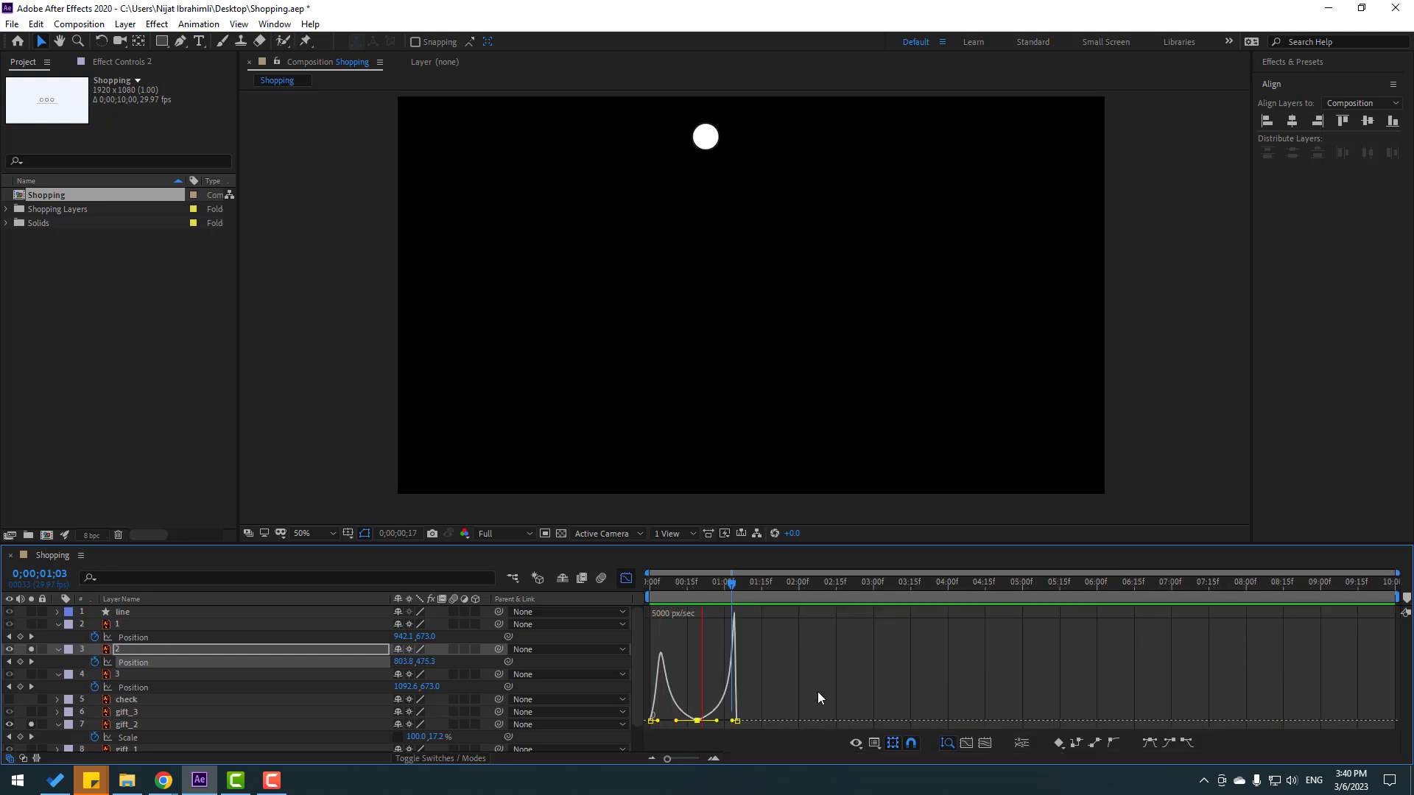
{"action": "left_click", "coordinate": [620, 576]}
{"action": "left_click", "coordinate": [620, 576]}
{"action": "key", "text": "space"}
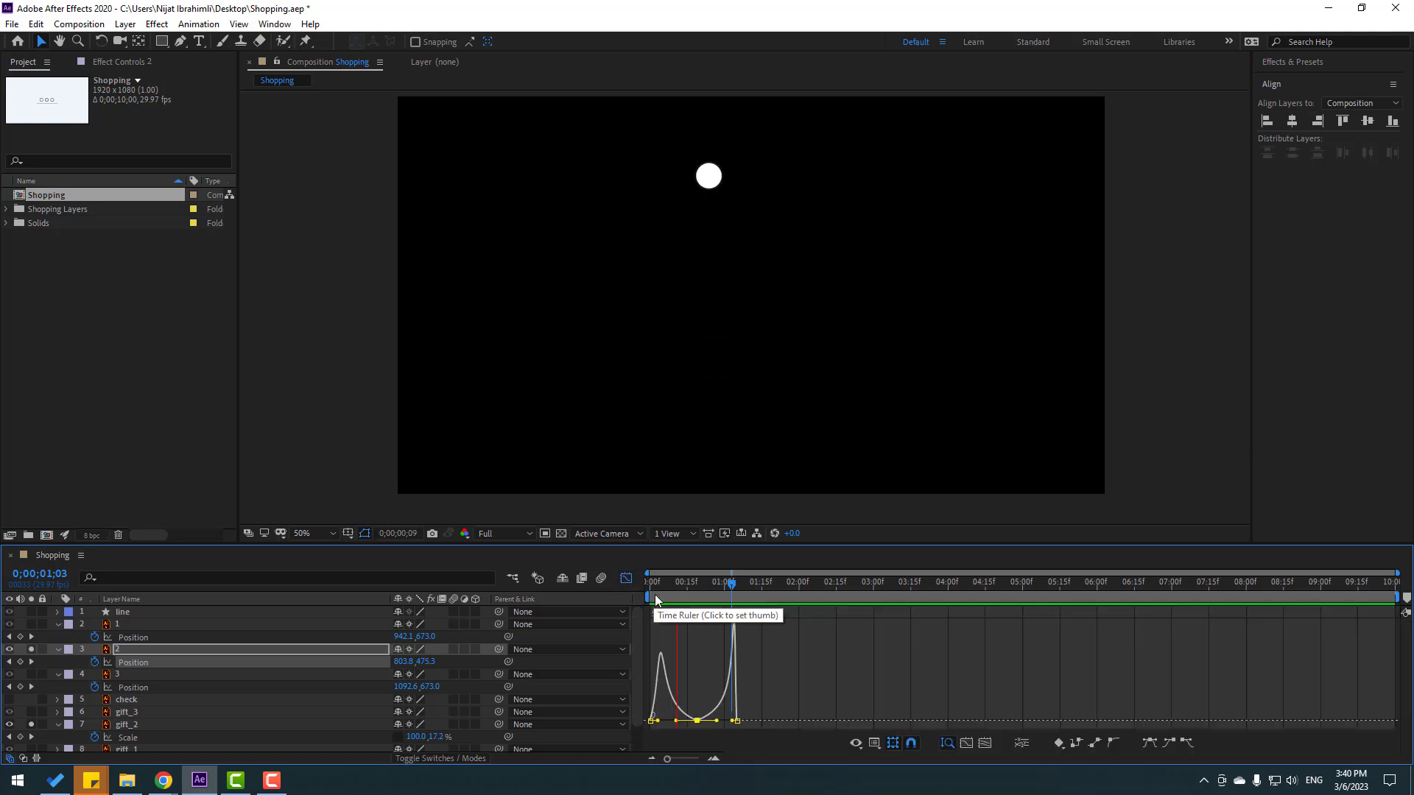
{"action": "key", "text": "space"}
Step: Leave the Graph Editor, shift the gift_2 layer about two frames later, and preview the circle-to-gift transition
{"action": "left_click_drag", "start_coordinate": [724, 584], "coordinate": [736, 584]}
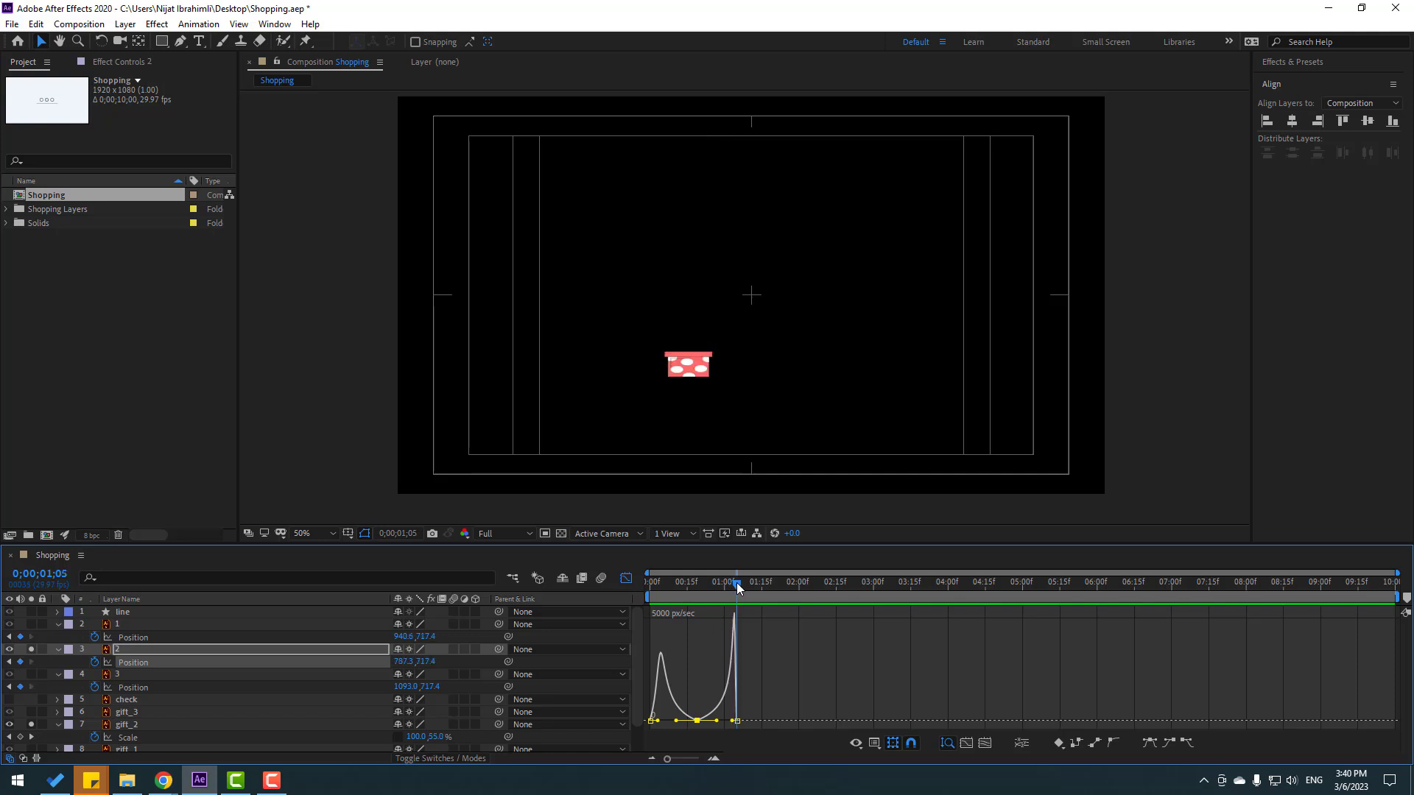
{"action": "left_click", "coordinate": [625, 578]}
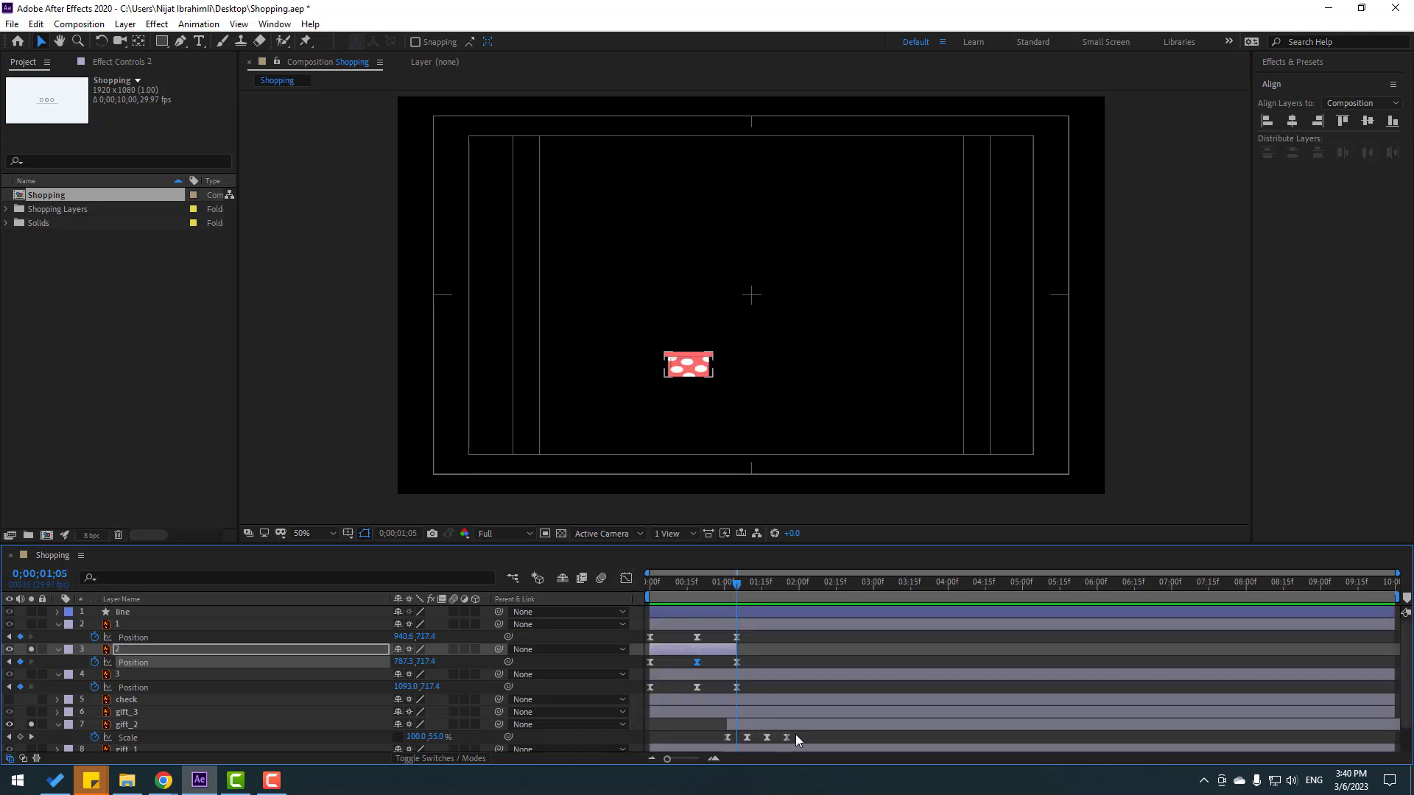
{"action": "left_click", "coordinate": [779, 723]}
{"action": "left_click_drag", "start_coordinate": [753, 723], "coordinate": [754, 720]}
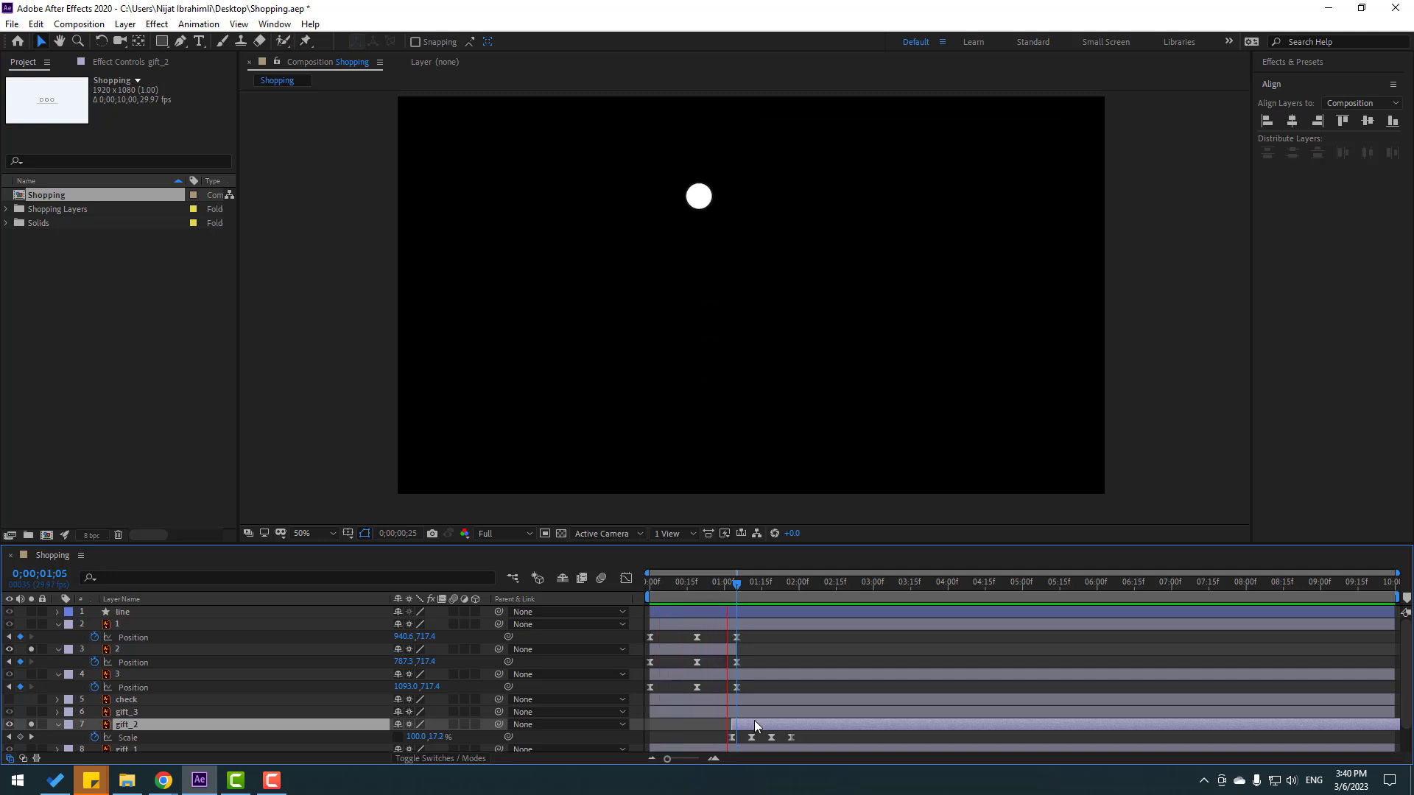
{"action": "key", "text": "space"}
{"action": "key", "text": "space"}
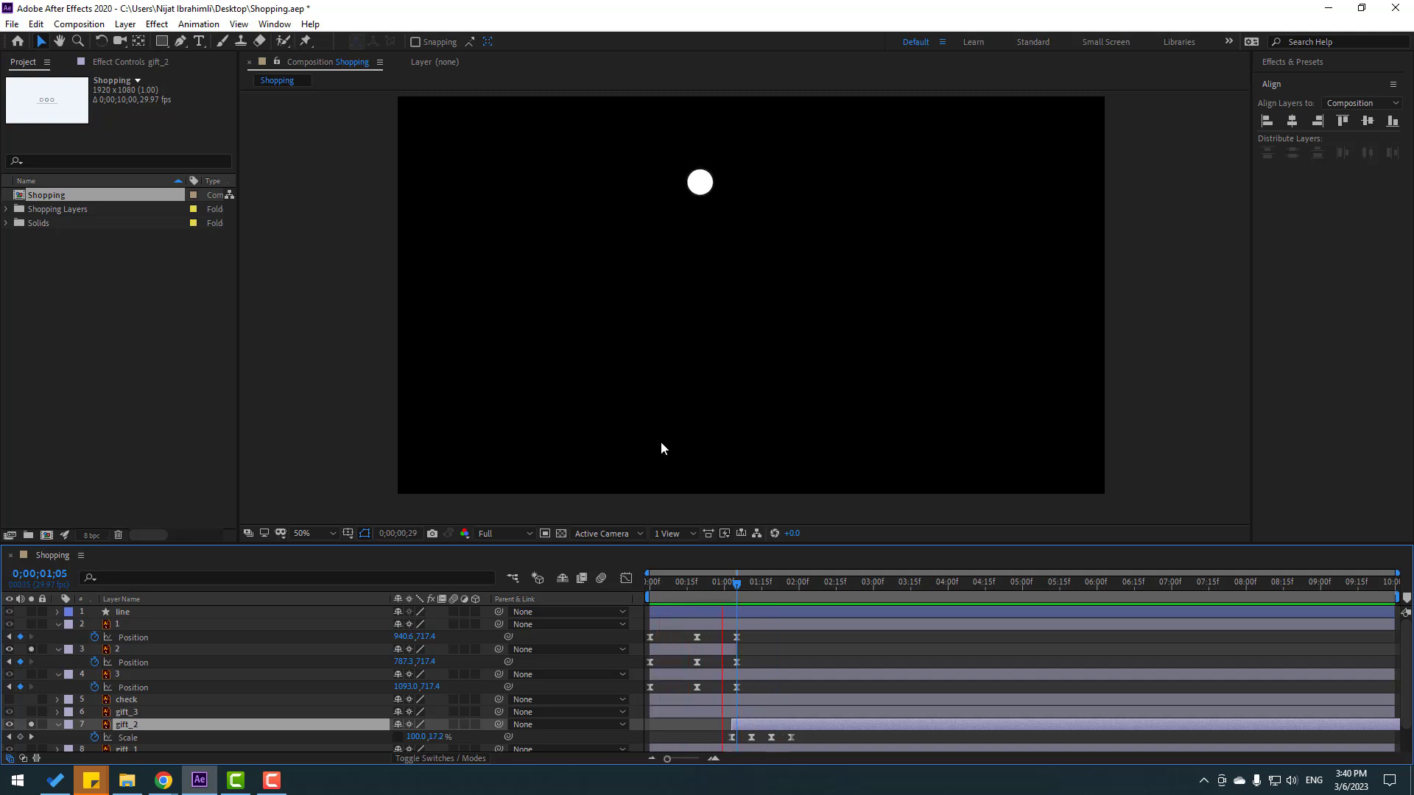
{"action": "key", "text": "space"}
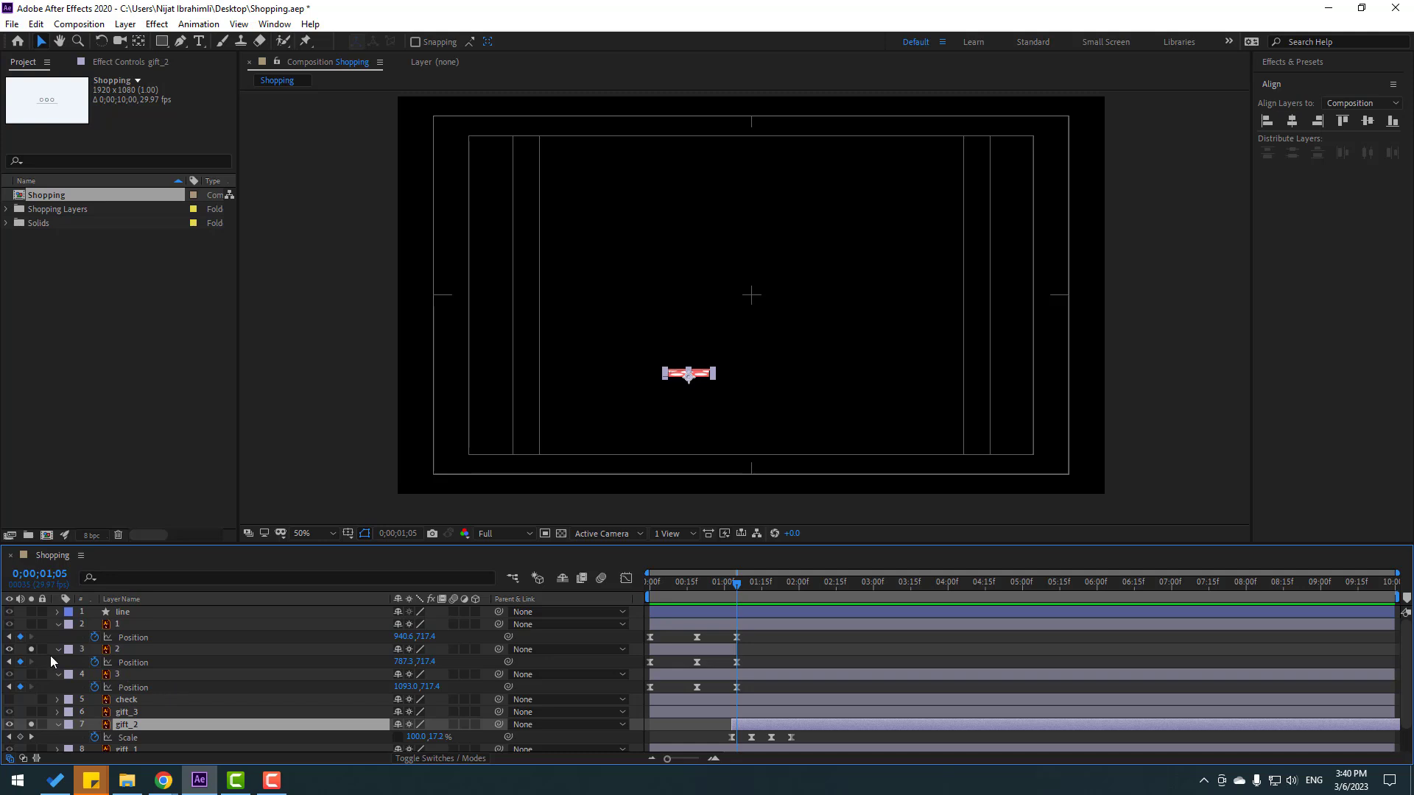
Step: Turn off solo on gift_2 and circle layer 2 and preview the full scene
{"action": "left_click", "coordinate": [31, 724]}
{"action": "key", "text": "space"}
{"action": "key", "text": "space"}
{"action": "key", "text": "space"}
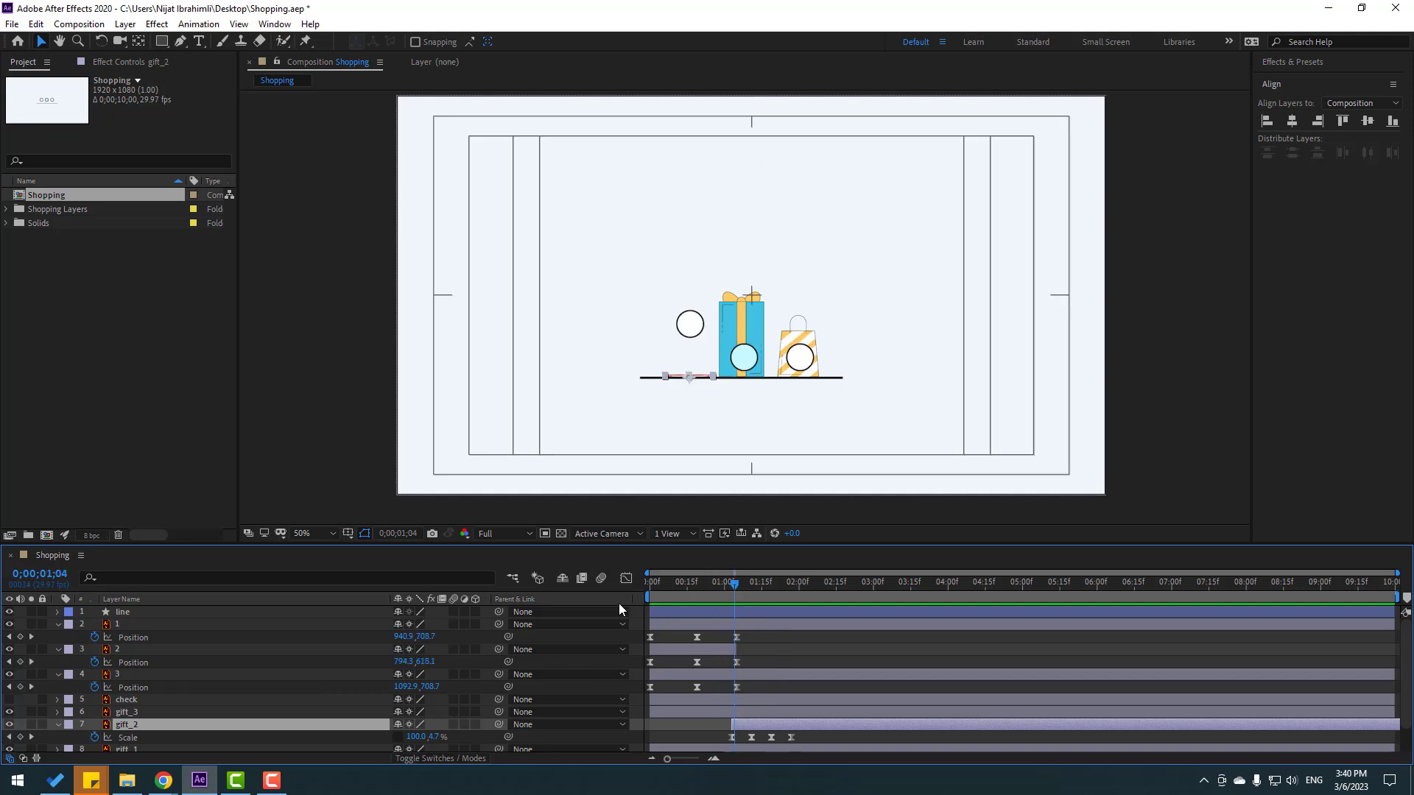
Step: Start the gift_3 layer at about 0;00;01;04, paste gift_2's Scale keyframes onto it, and reveal its keyframes
{"action": "left_click_drag", "start_coordinate": [795, 732], "coordinate": [708, 754]}
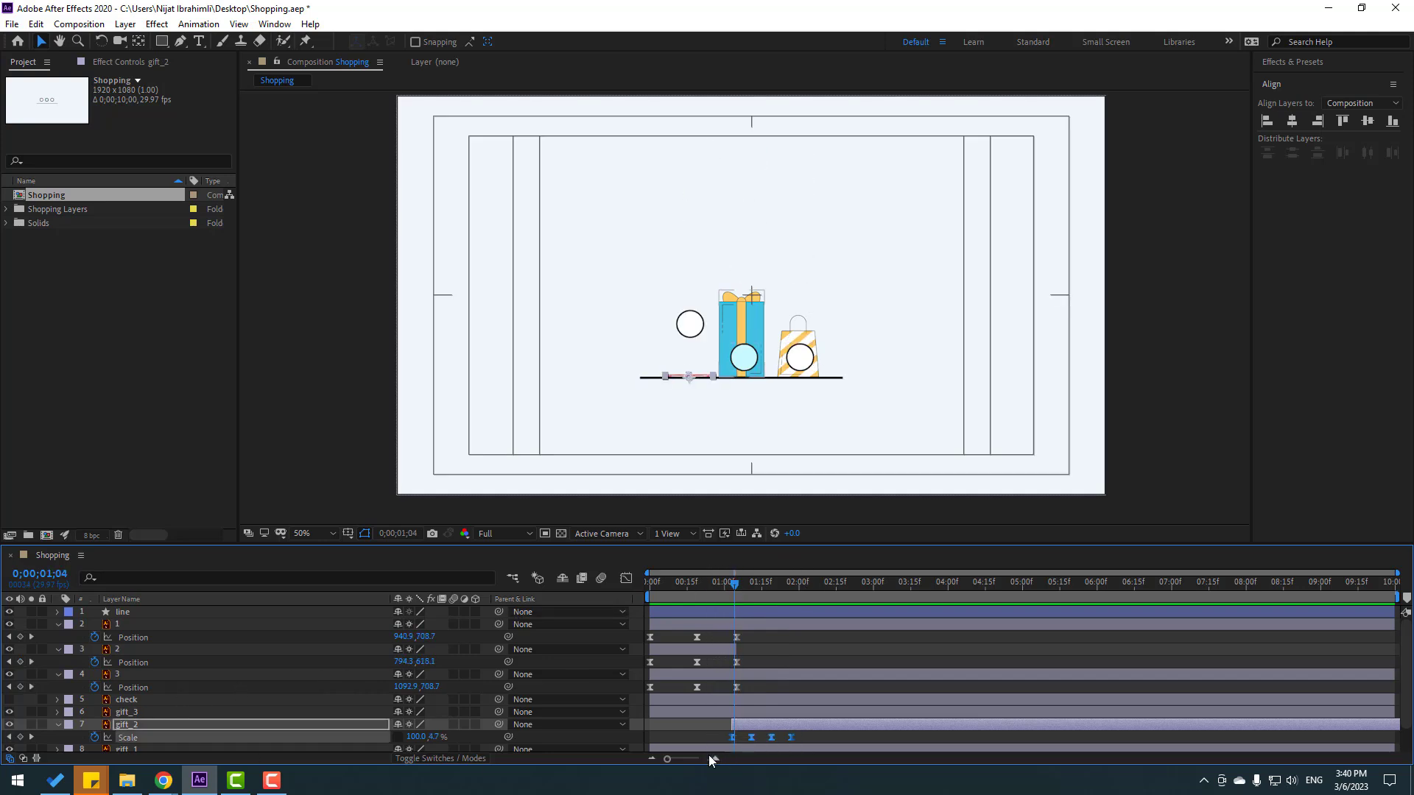
{"action": "left_click", "coordinate": [134, 710]}
{"action": "left_click_drag", "start_coordinate": [664, 711], "coordinate": [761, 713]}
{"action": "key", "text": "ctrl+v"}
{"action": "key", "text": "u"}
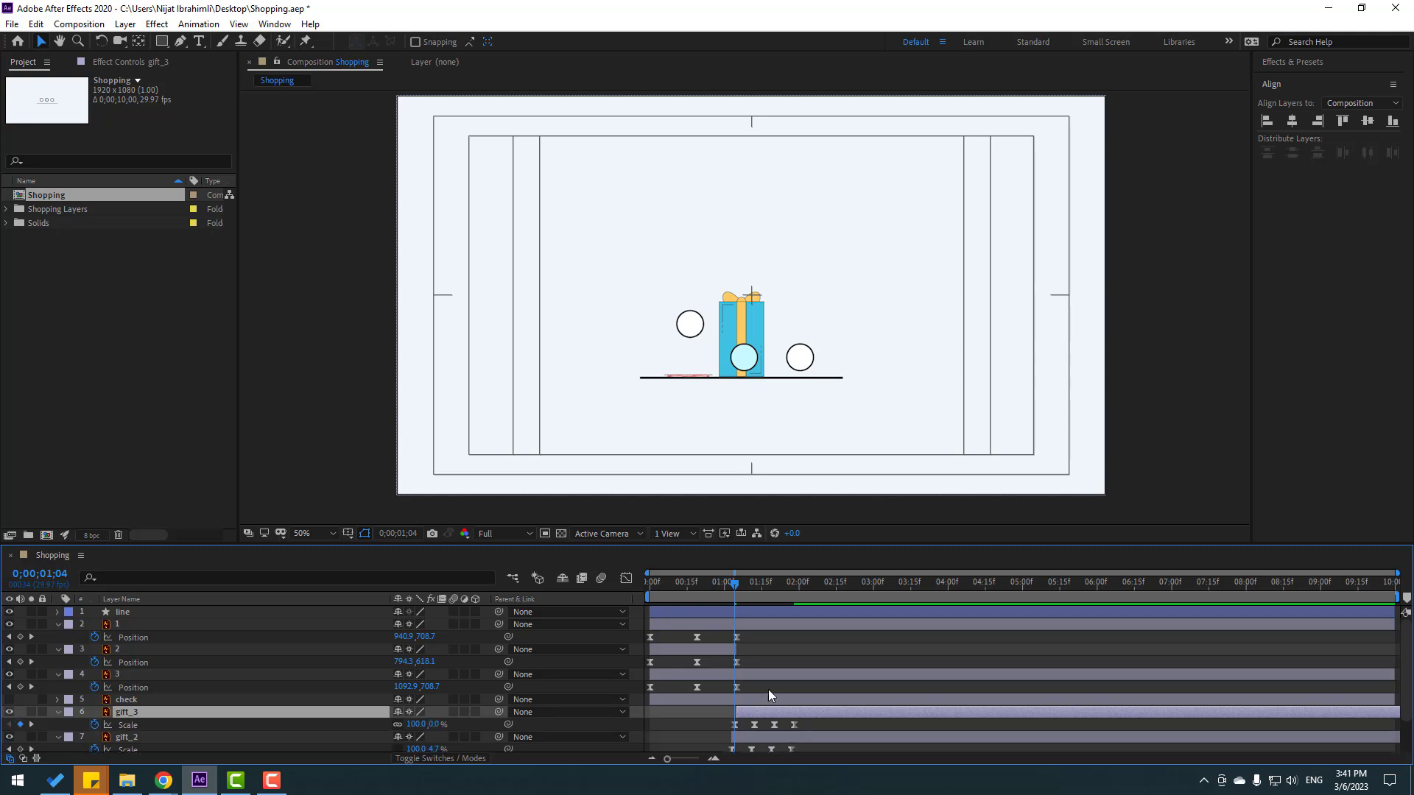
Step: Shift gift_3's Scale keyframes about one frame later and move the current time to 0;00;01;05
{"action": "left_click_drag", "start_coordinate": [810, 726], "coordinate": [739, 725]}
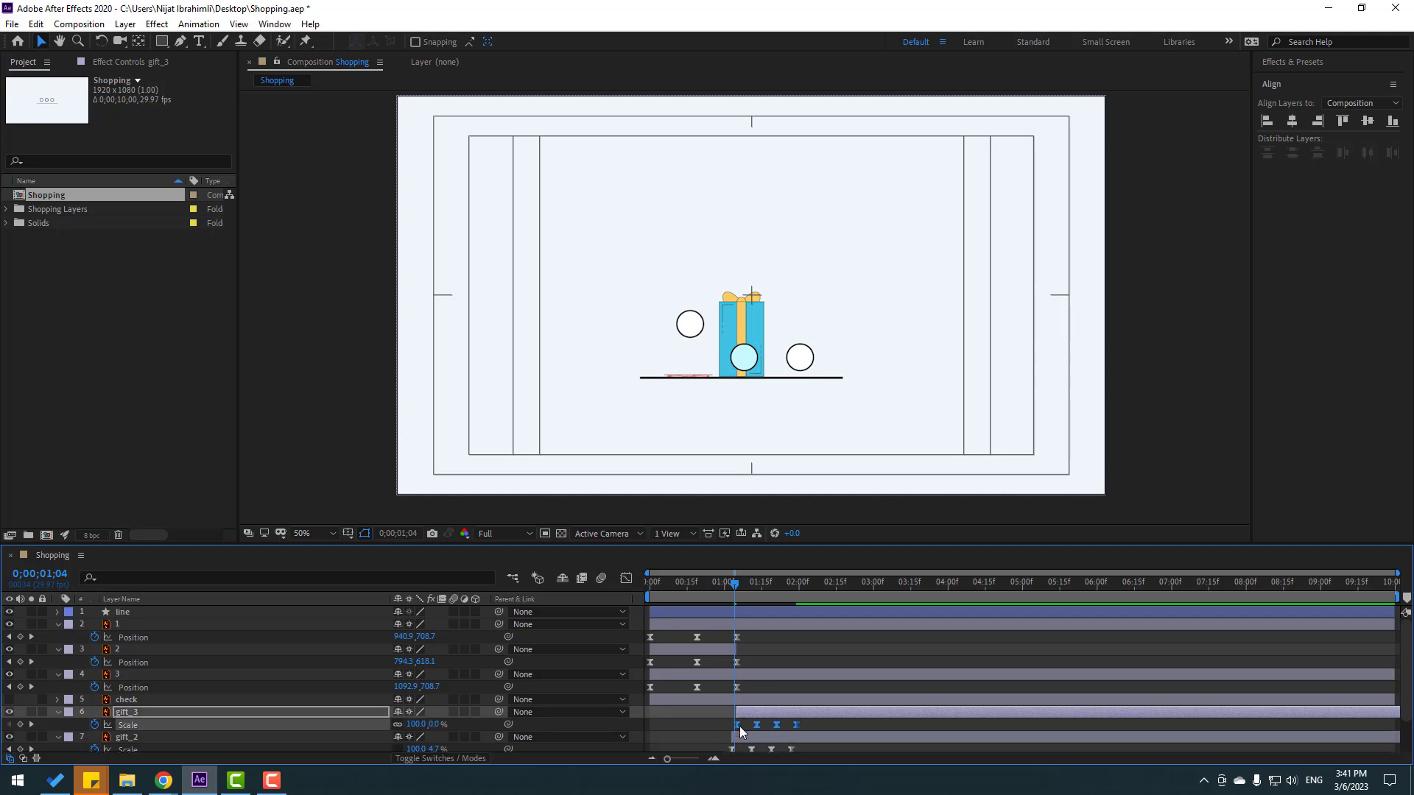
{"action": "left_click_drag", "start_coordinate": [722, 591], "coordinate": [739, 584]}
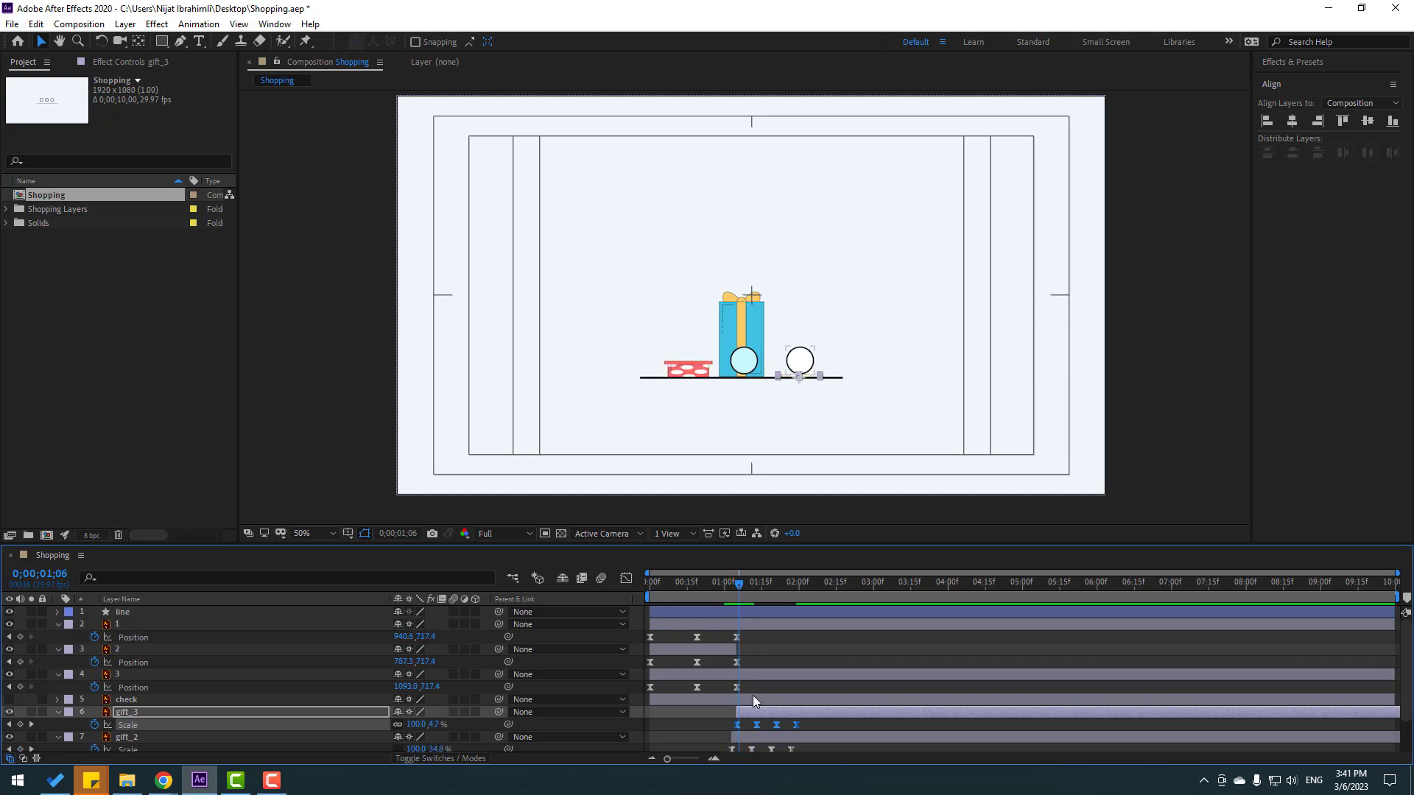
{"action": "left_click_drag", "start_coordinate": [734, 585], "coordinate": [736, 586]}
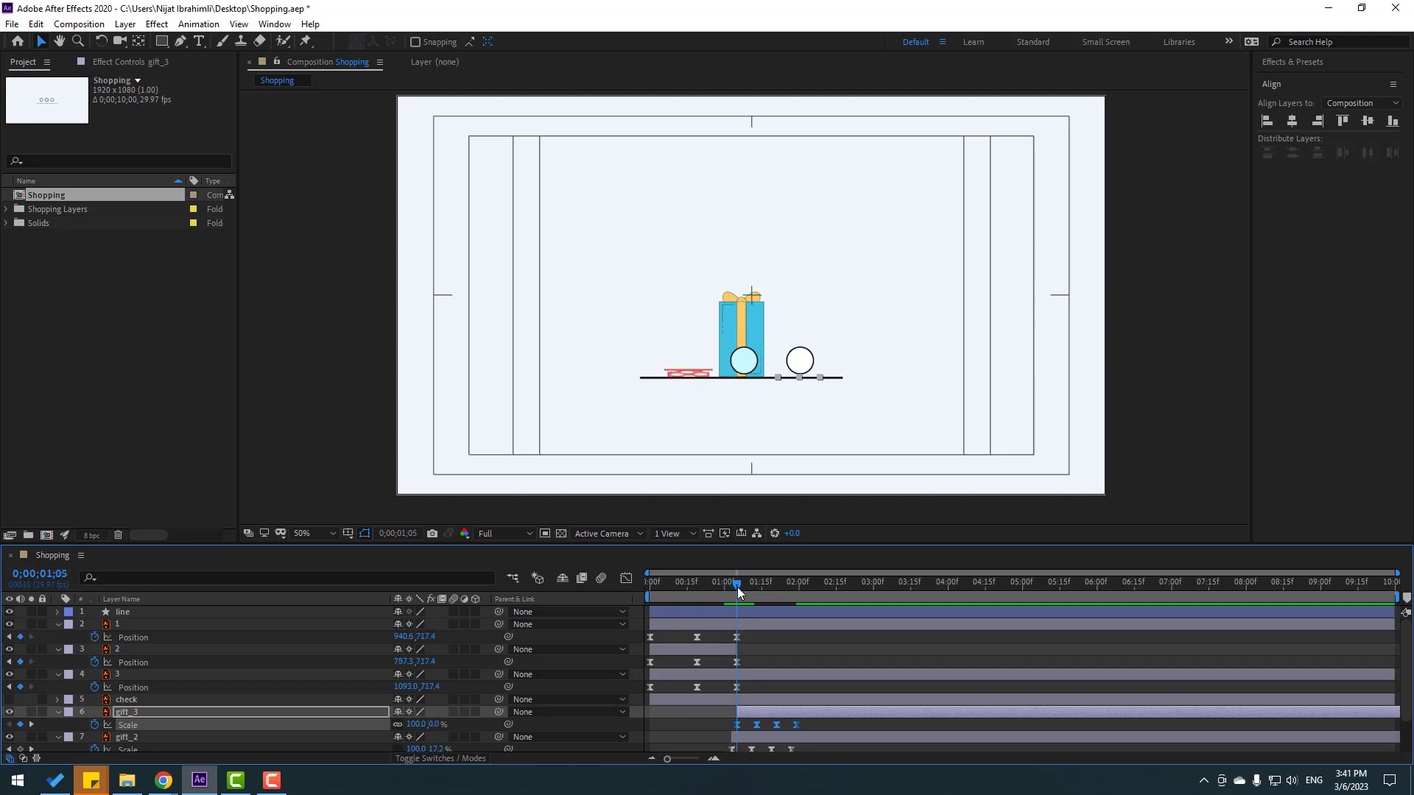
Step: Reshape the speed graph of circle layer 3's Position so its speed peaks right before the last keyframe, and preview the fall
{"action": "left_click", "coordinate": [799, 361]}
{"action": "left_click_drag", "start_coordinate": [762, 695], "coordinate": [646, 683]}
{"action": "left_click", "coordinate": [625, 578]}
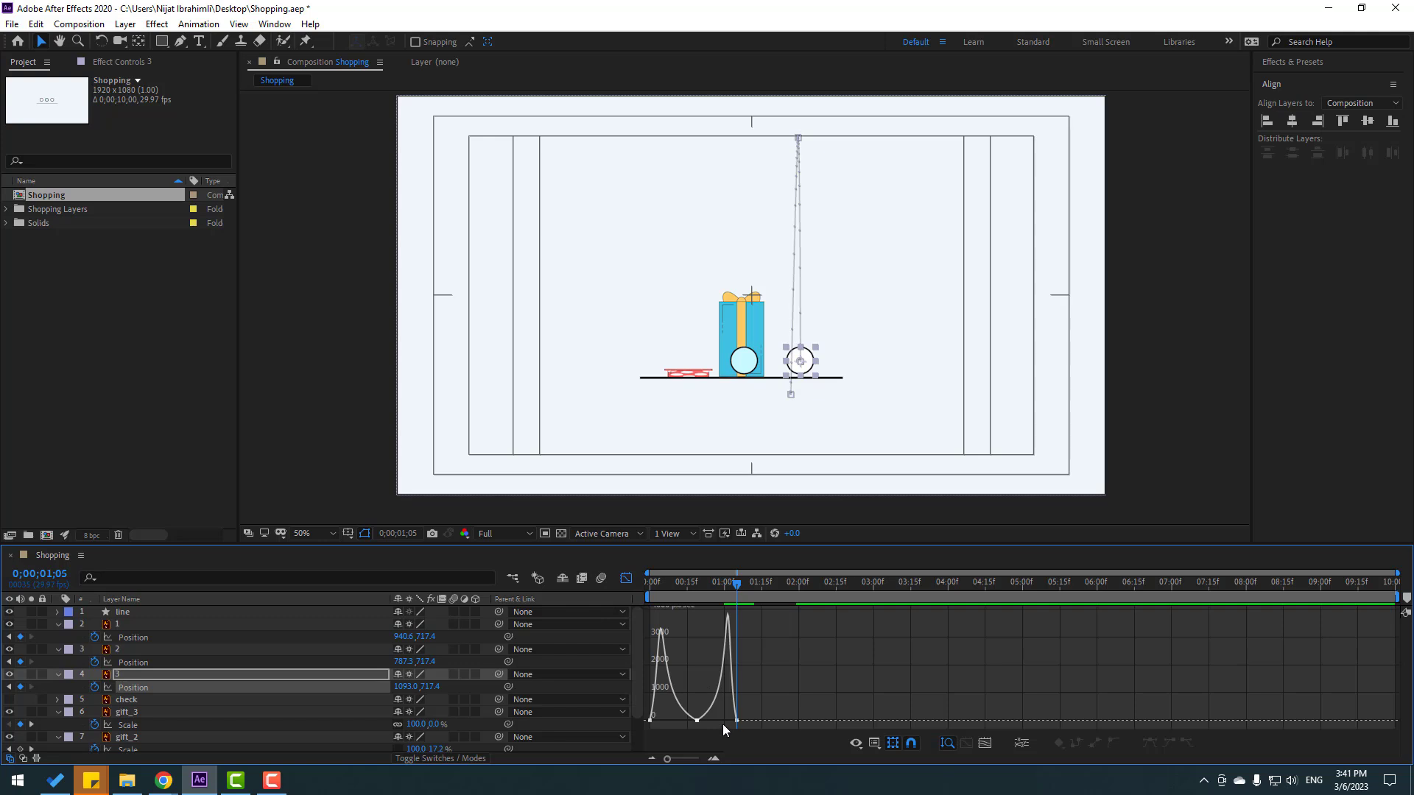
{"action": "left_click", "coordinate": [697, 720]}
{"action": "left_click_drag", "start_coordinate": [714, 720], "coordinate": [734, 721]}
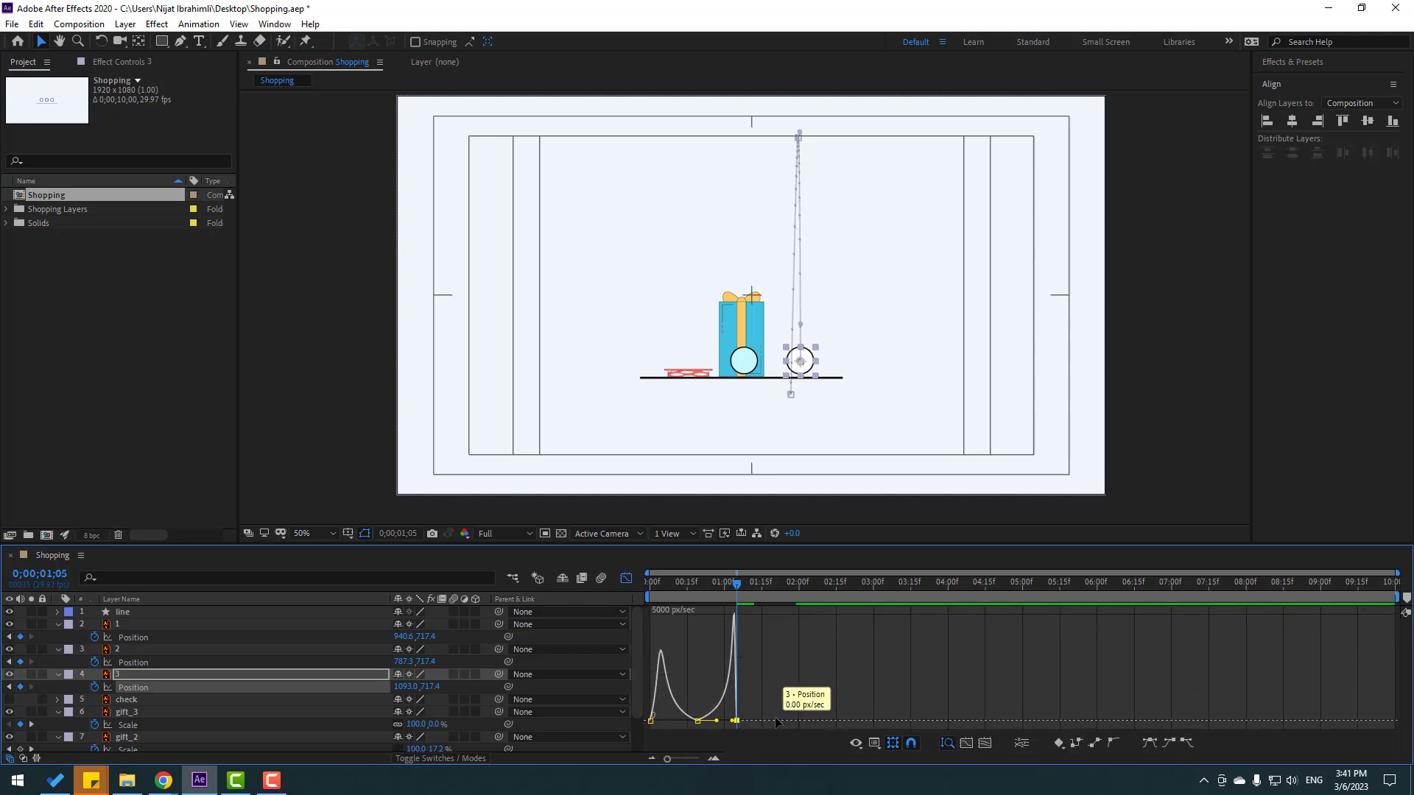
{"action": "key", "text": "space"}
{"action": "key", "text": "space"}
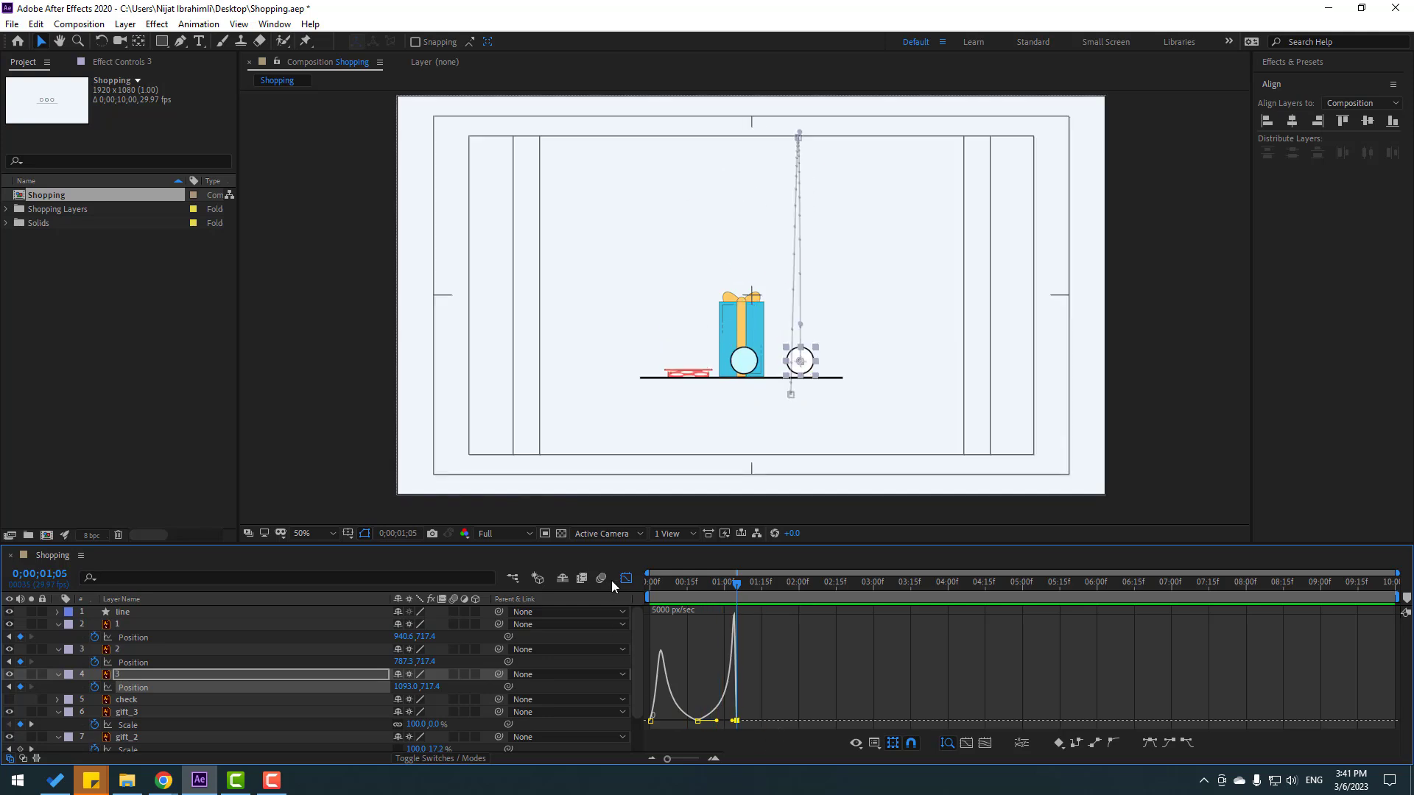
Step: Leave the Graph Editor, split circle layer 3 at 0;00;01;05 and delete the part after the split
{"action": "left_click", "coordinate": [625, 578]}
{"action": "left_click", "coordinate": [745, 686]}
{"action": "left_click", "coordinate": [751, 676]}
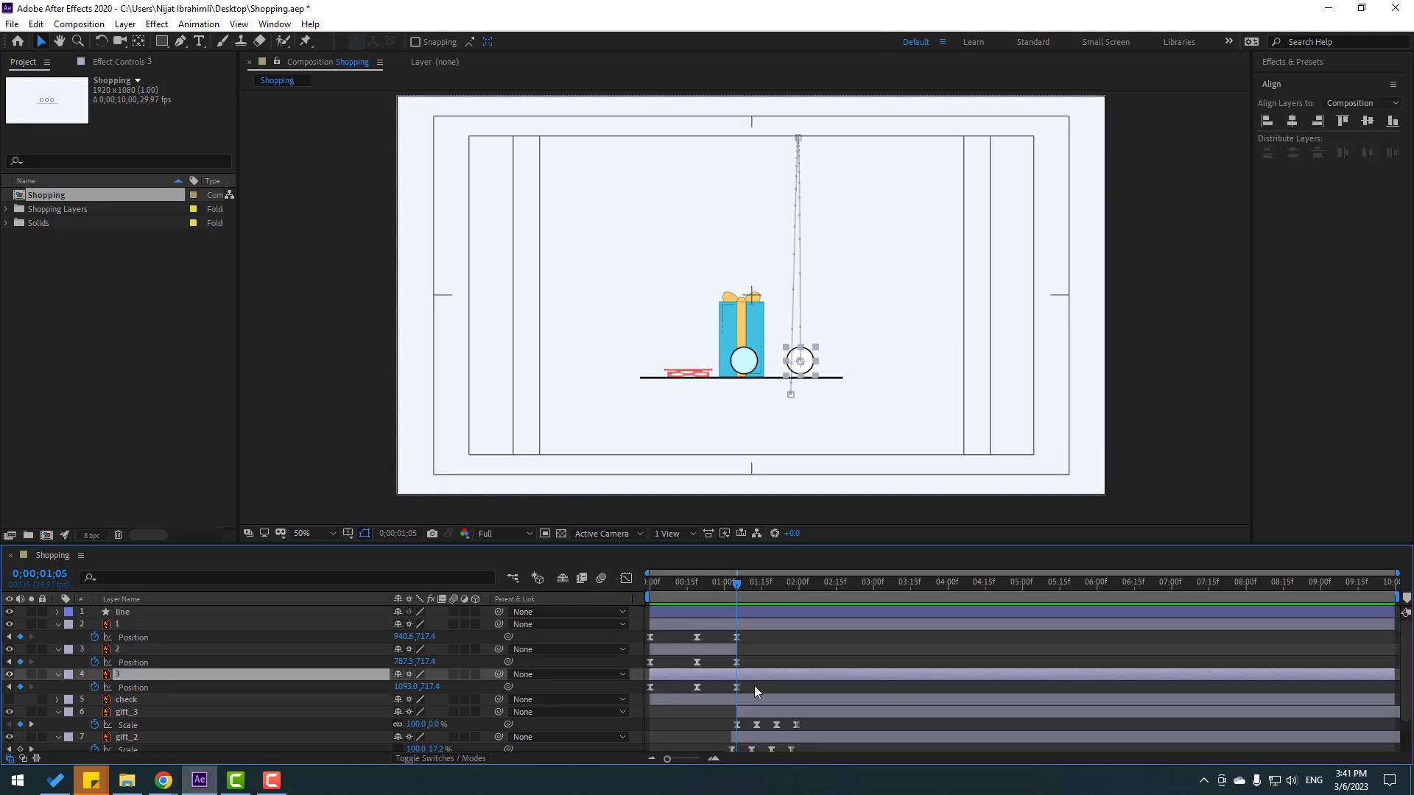
{"action": "left_click", "coordinate": [36, 24]}
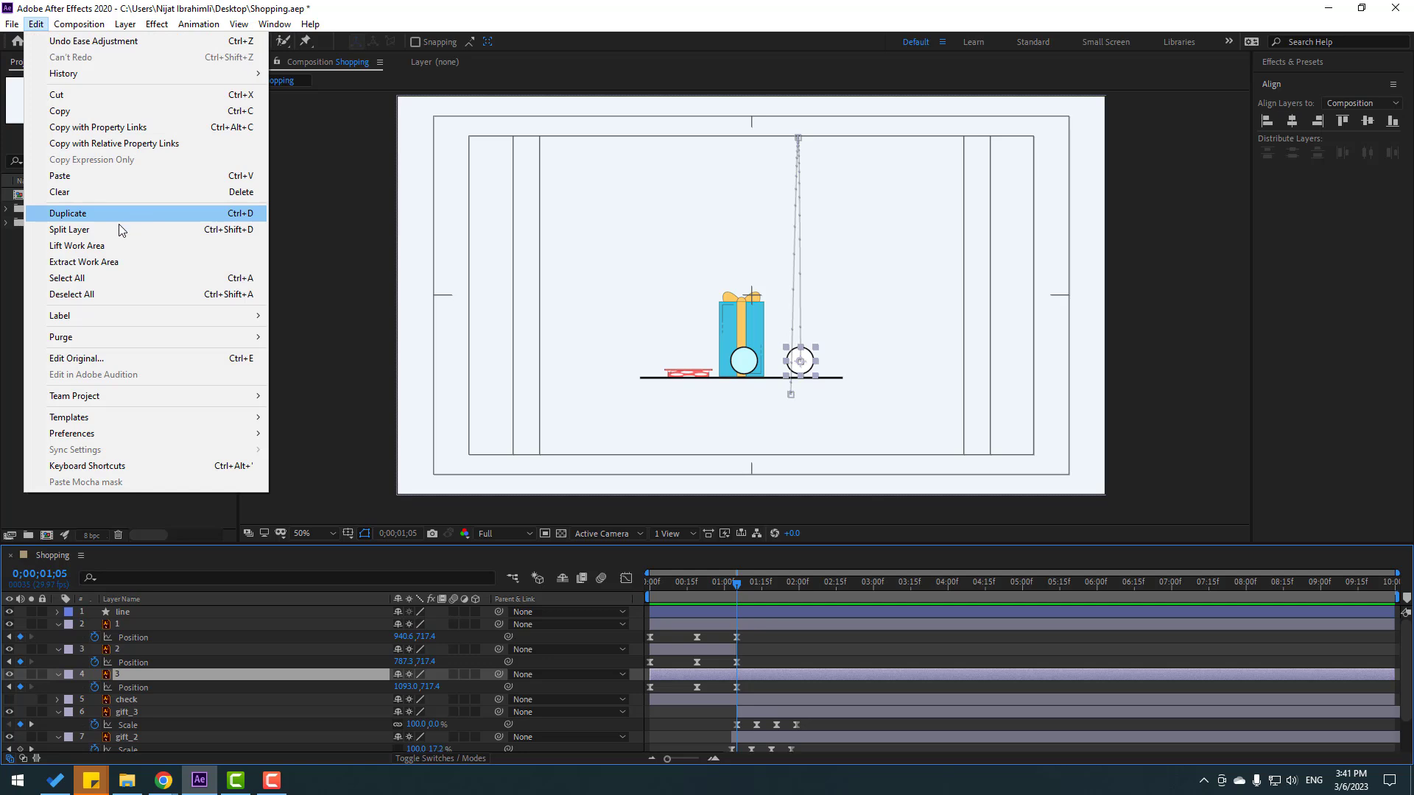
{"action": "left_click", "coordinate": [117, 229]}
{"action": "key", "text": "Delete"}
{"action": "mouse_move", "coordinate": [737, 585]}
{"action": "left_mouse_down"}
{"action": "mouse_move", "coordinate": [711, 584]}
{"action": "mouse_move", "coordinate": [752, 594]}
{"action": "mouse_move", "coordinate": [736, 592]}
{"action": "left_mouse_up"}
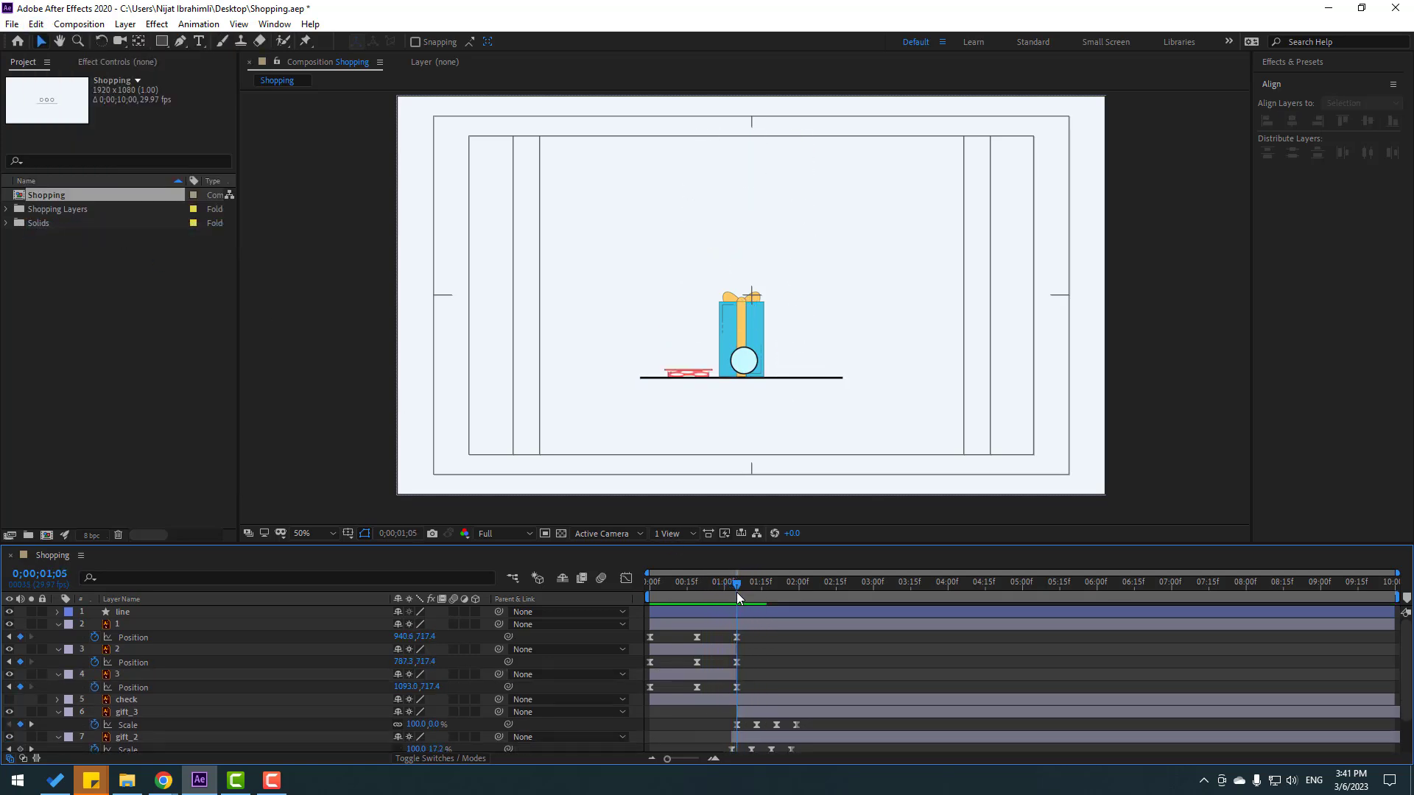
Step: Shift the gift_3 layer about three frames earlier and preview the transition from circle 3 to the gift
{"action": "left_click_drag", "start_coordinate": [771, 714], "coordinate": [766, 713]}
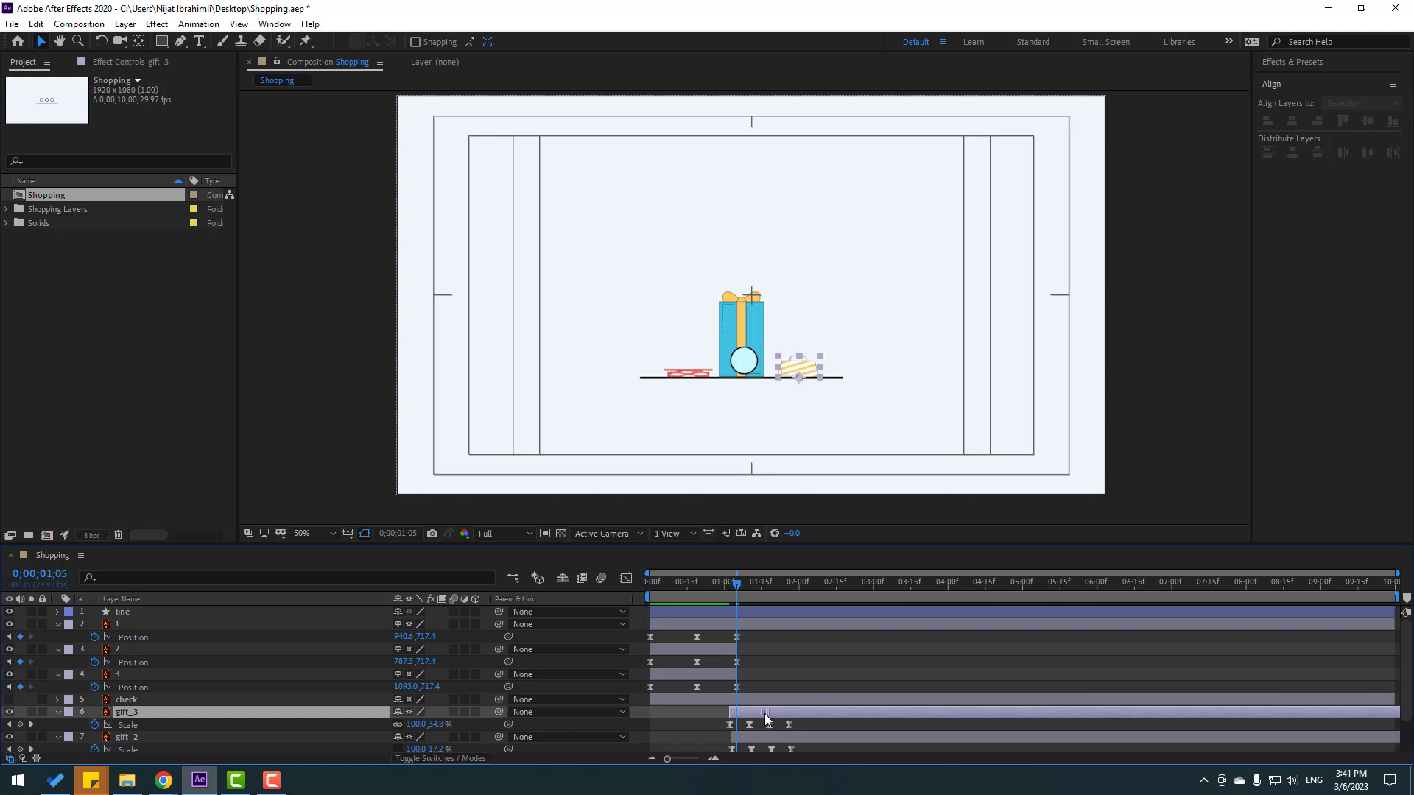
{"action": "key", "text": "space"}
{"action": "key", "text": "space"}
{"action": "key", "text": "space"}
{"action": "key", "text": "space"}
{"action": "key", "text": "space"}
{"action": "left_click", "coordinate": [763, 683]}
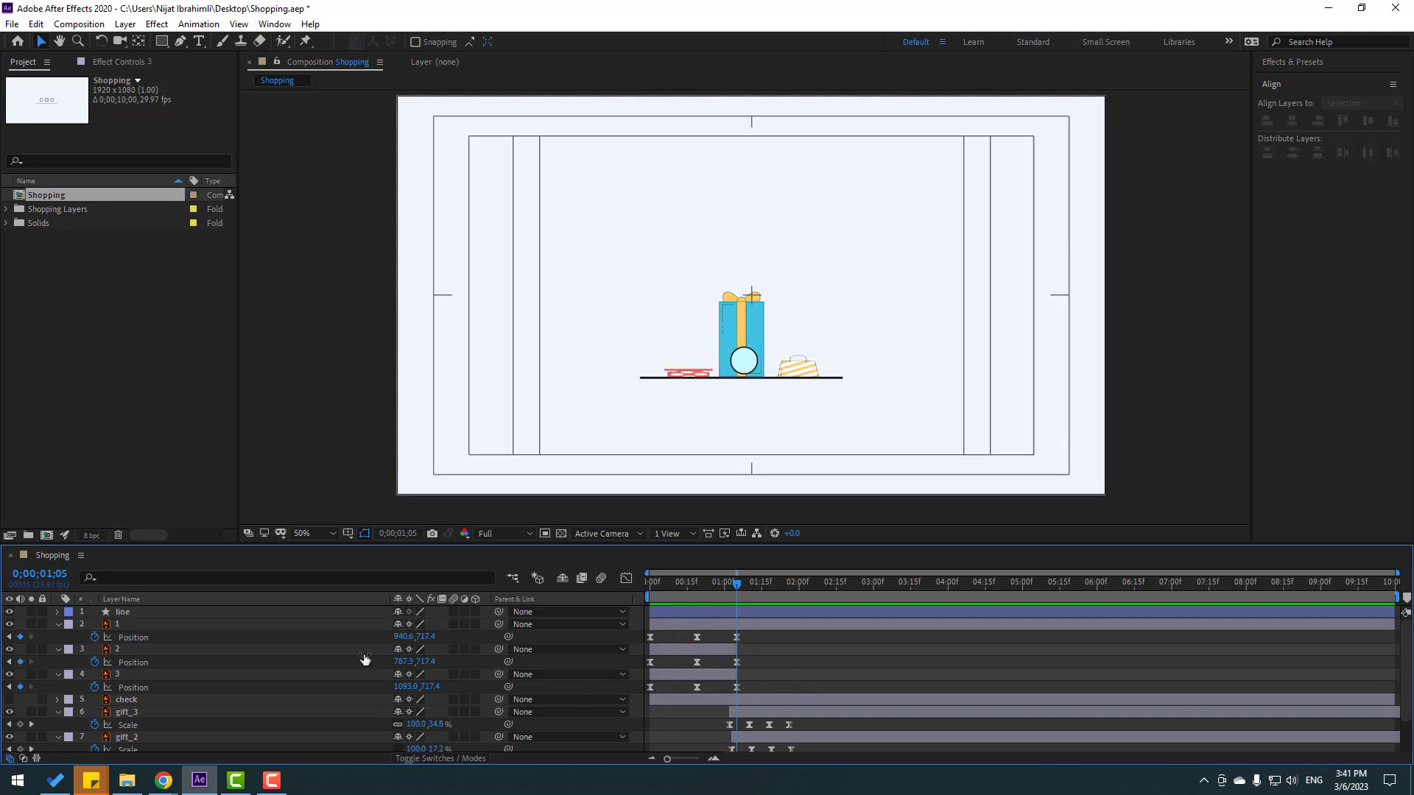
Step: Split circle layer 1 at 0;00;01;05 and delete the part after the split
{"action": "left_click", "coordinate": [125, 623]}
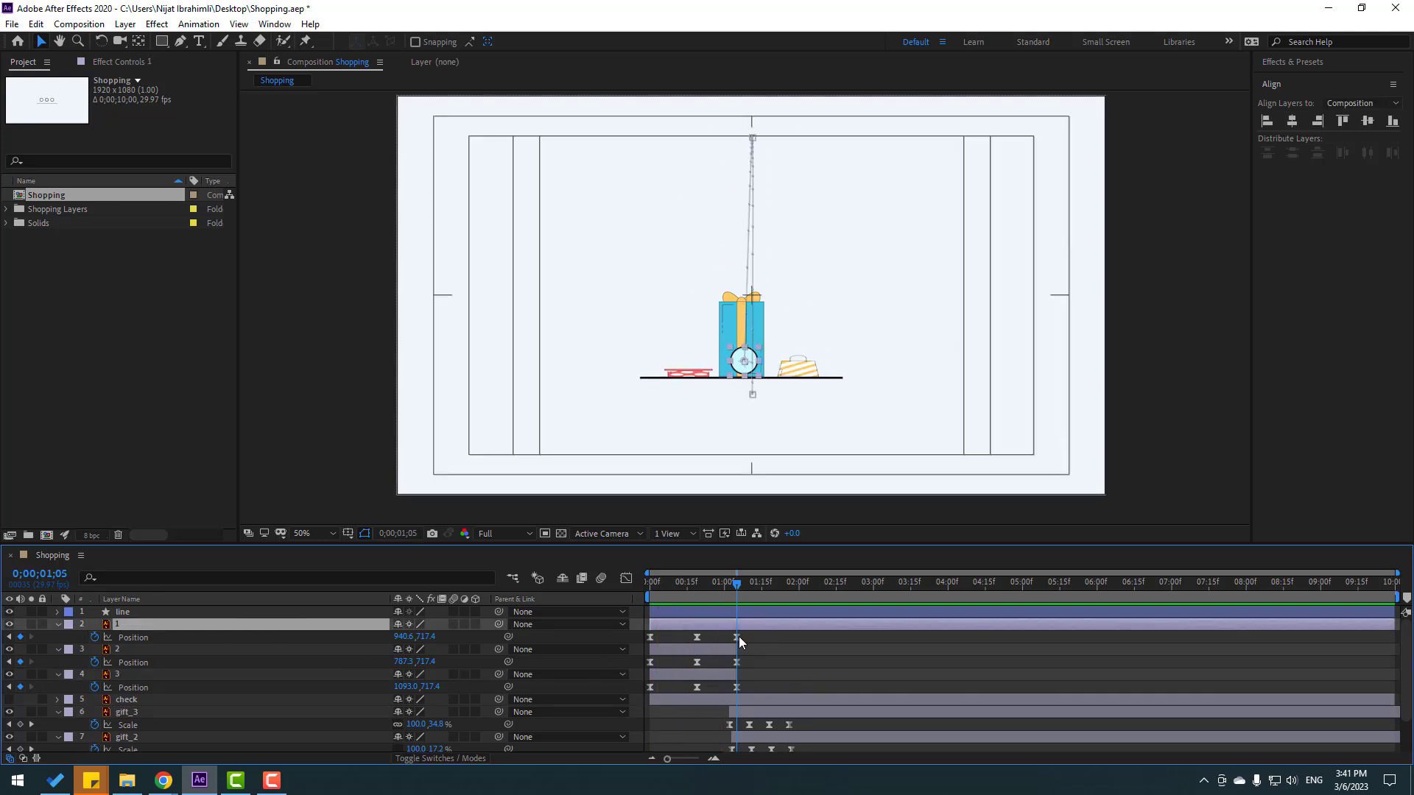
{"action": "left_click", "coordinate": [37, 24]}
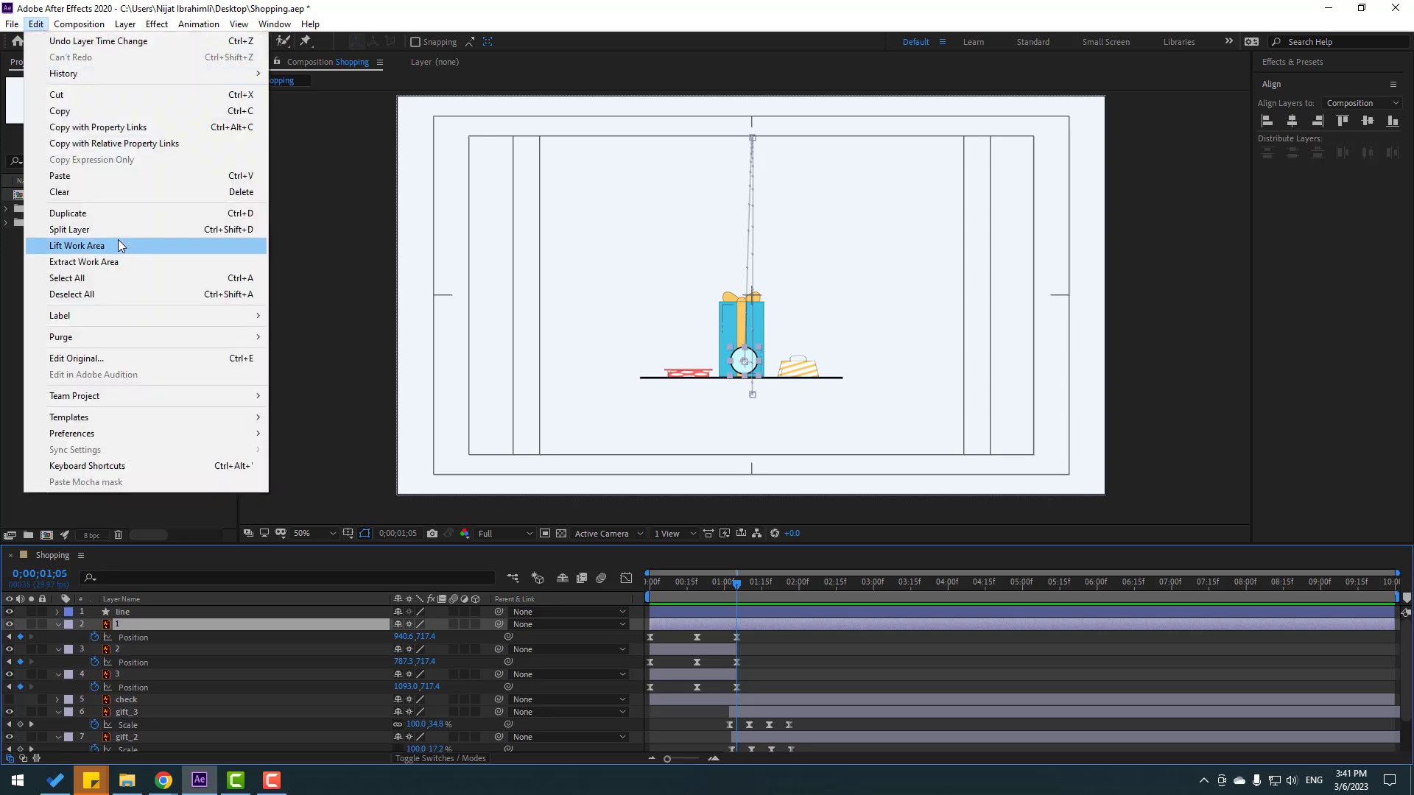
{"action": "left_click", "coordinate": [108, 233]}
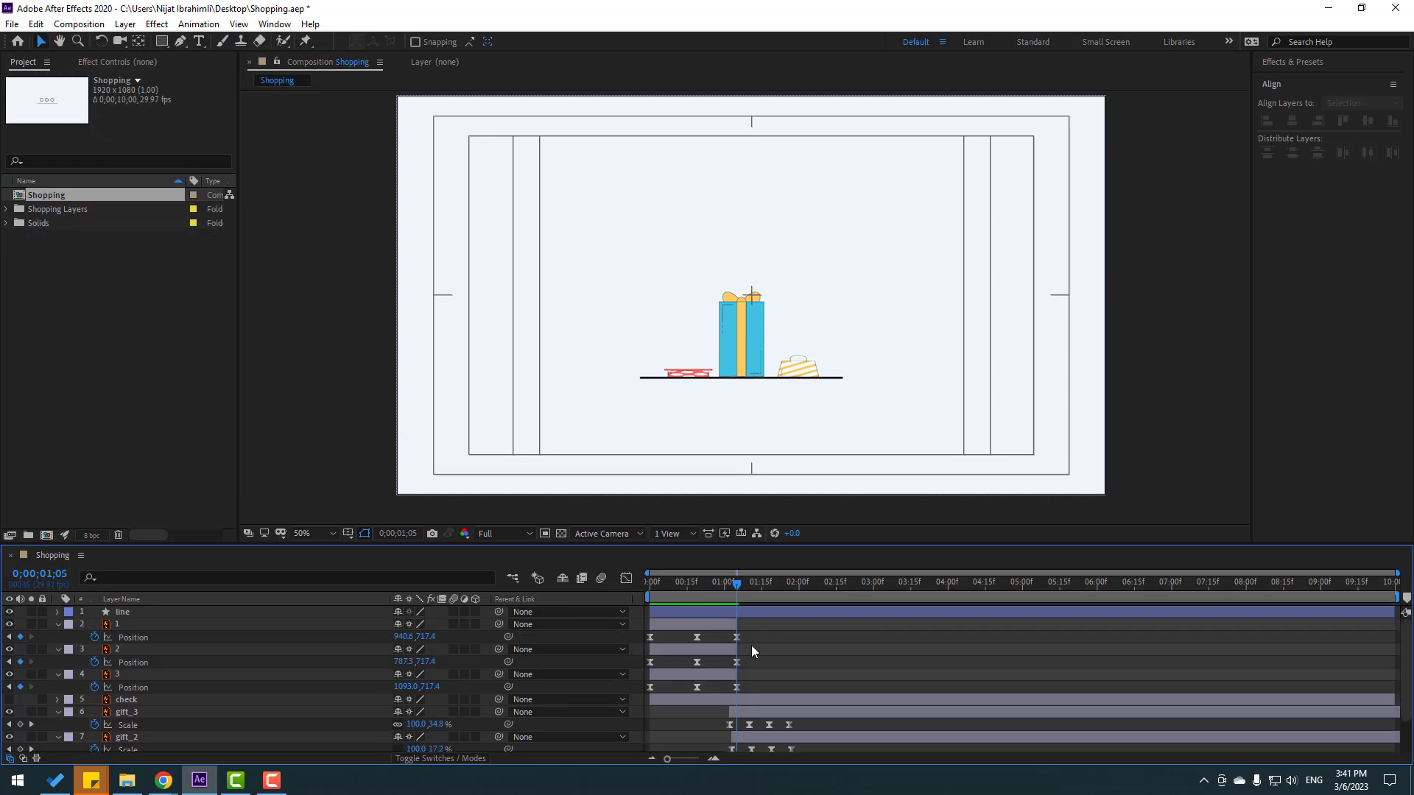
Step: Shift circle layer 2 about three frames later and circle layer 3 about five frames later, and preview the staggered jump
{"action": "left_click_drag", "start_coordinate": [739, 584], "coordinate": [705, 581]}
{"action": "left_click", "coordinate": [708, 151]}
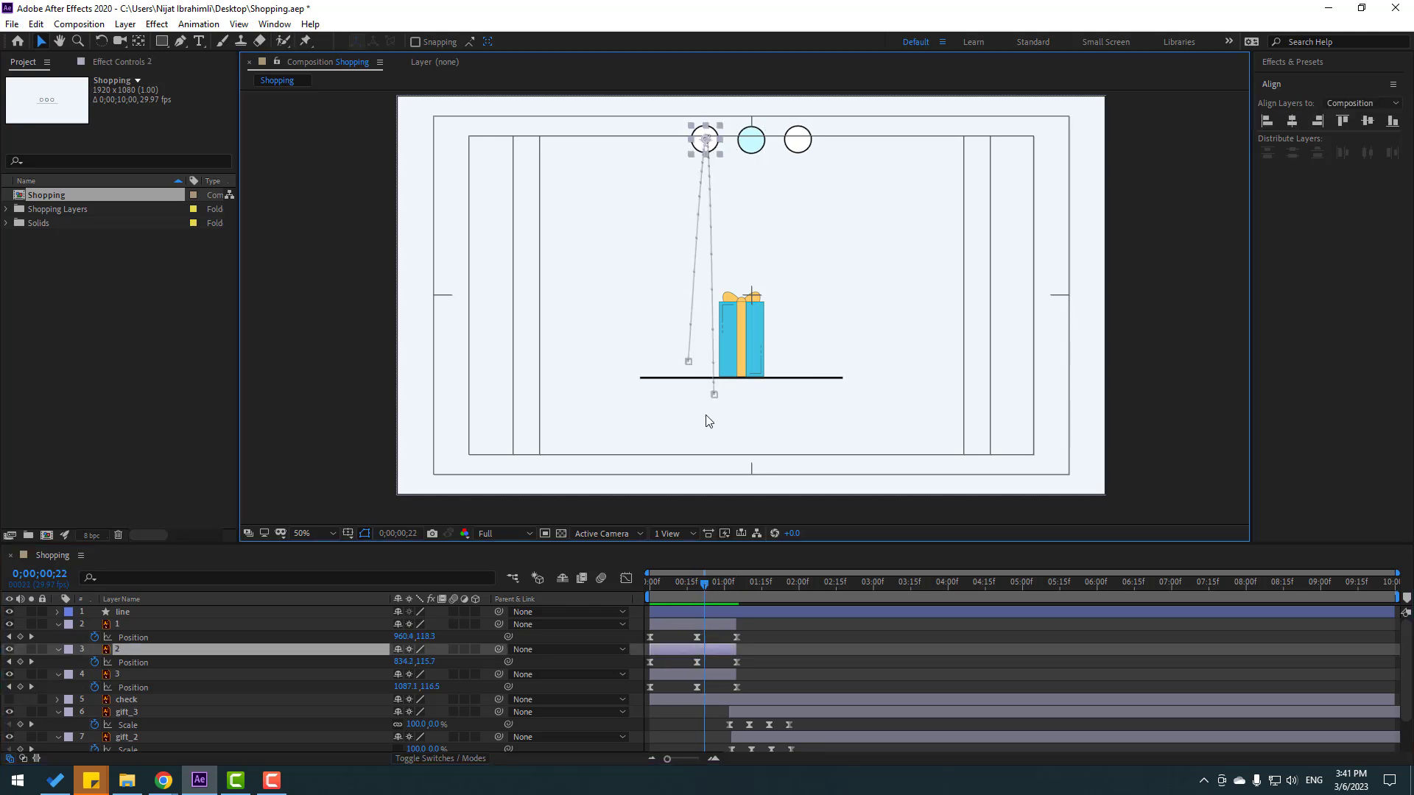
{"action": "mouse_move", "coordinate": [689, 654]}
{"action": "left_mouse_down"}
{"action": "mouse_move", "coordinate": [678, 678]}
{"action": "mouse_move", "coordinate": [691, 673]}
{"action": "left_mouse_up"}
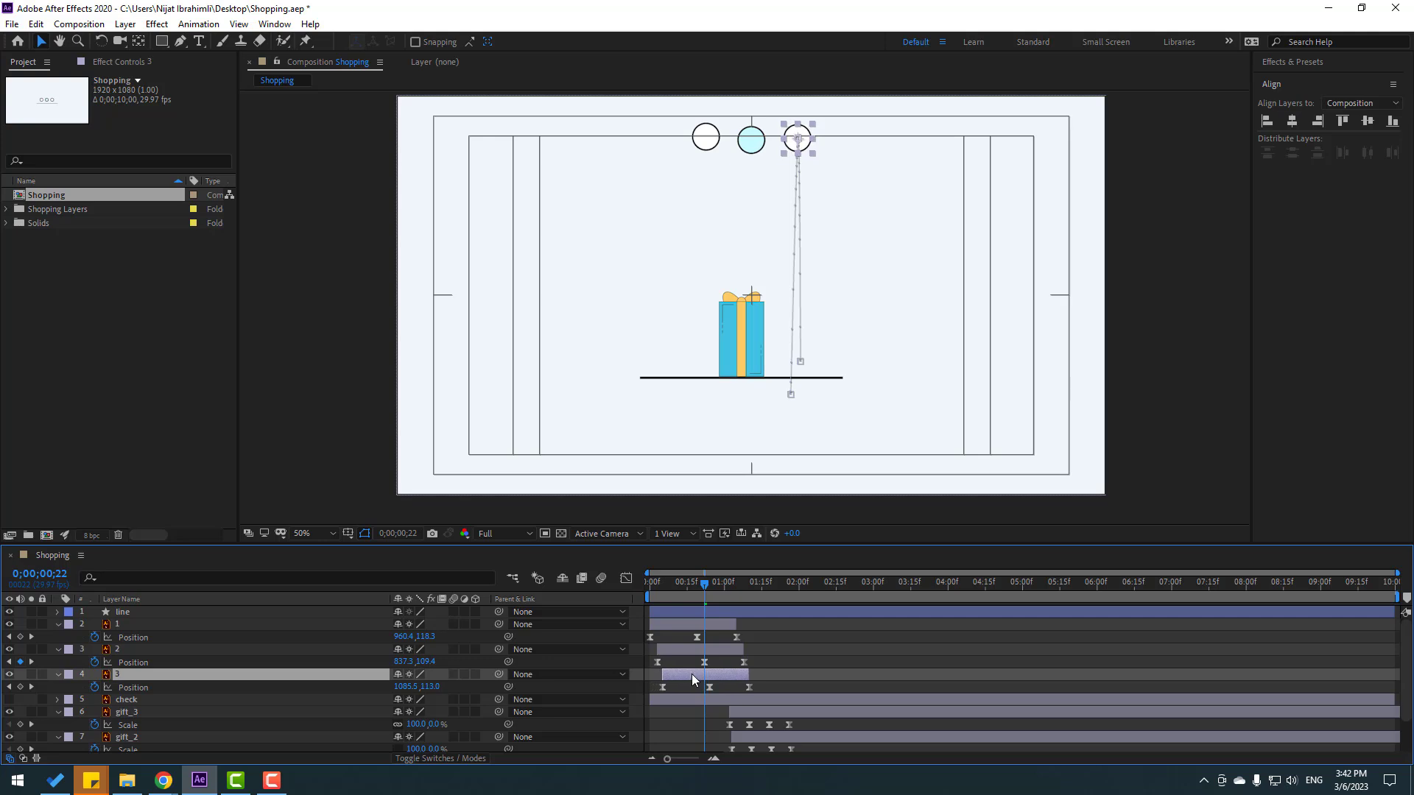
{"action": "key", "text": "space"}
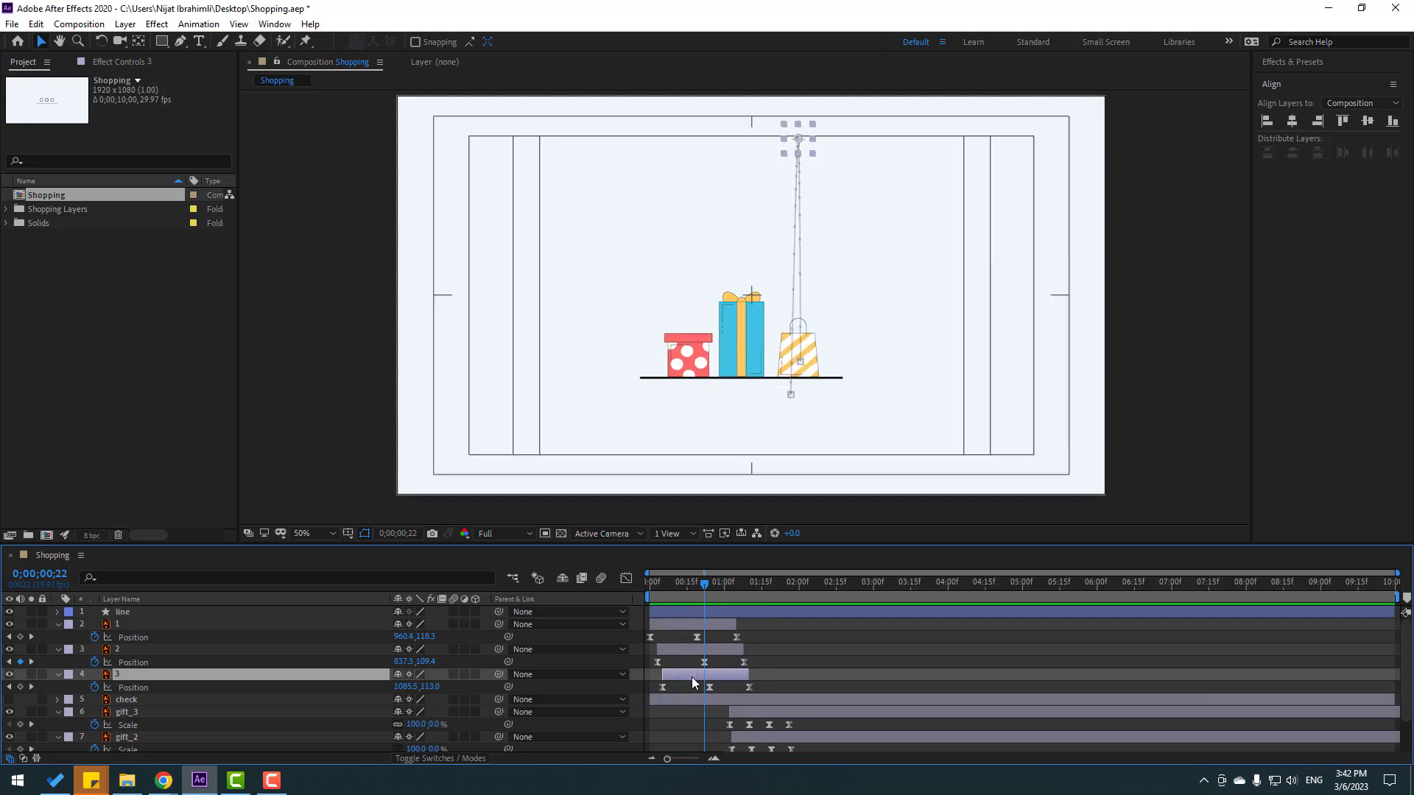
Step: Tighten the stagger by shifting circle layers 2 and 3 about one frame earlier each, and preview the animation
{"action": "left_click_drag", "start_coordinate": [692, 677], "coordinate": [684, 651]}
{"action": "left_click", "coordinate": [688, 651]}
{"action": "key", "text": "space"}
{"action": "key", "text": "space"}
{"action": "key", "text": "space"}
{"action": "key", "text": "space"}
Step: Shift the gift_2 and gift_3 layers about two frames later each to match the circles' landings, and preview
{"action": "left_click_drag", "start_coordinate": [705, 584], "coordinate": [736, 586]}
{"action": "left_click", "coordinate": [794, 733]}
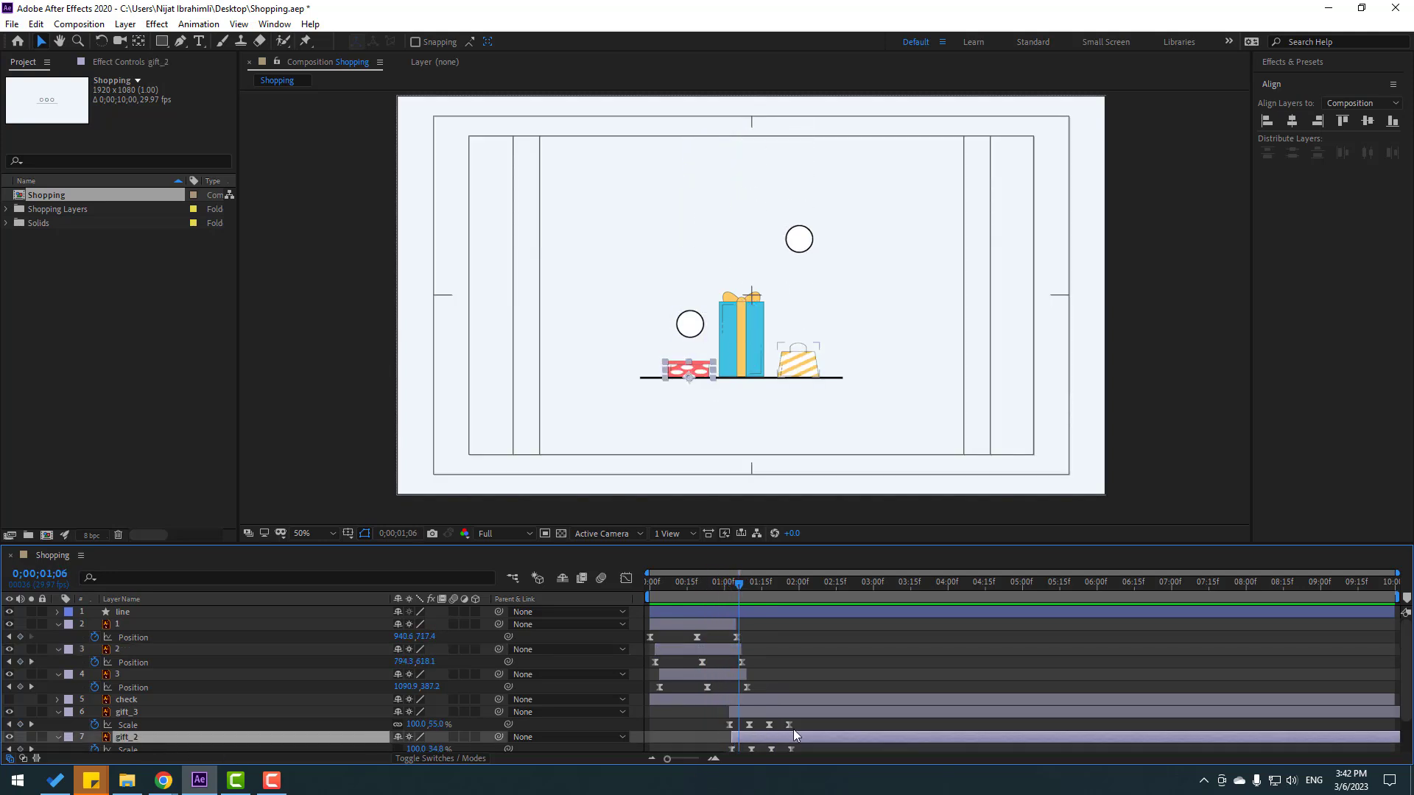
{"action": "left_click_drag", "start_coordinate": [755, 736], "coordinate": [768, 714]}
{"action": "key", "text": "space"}
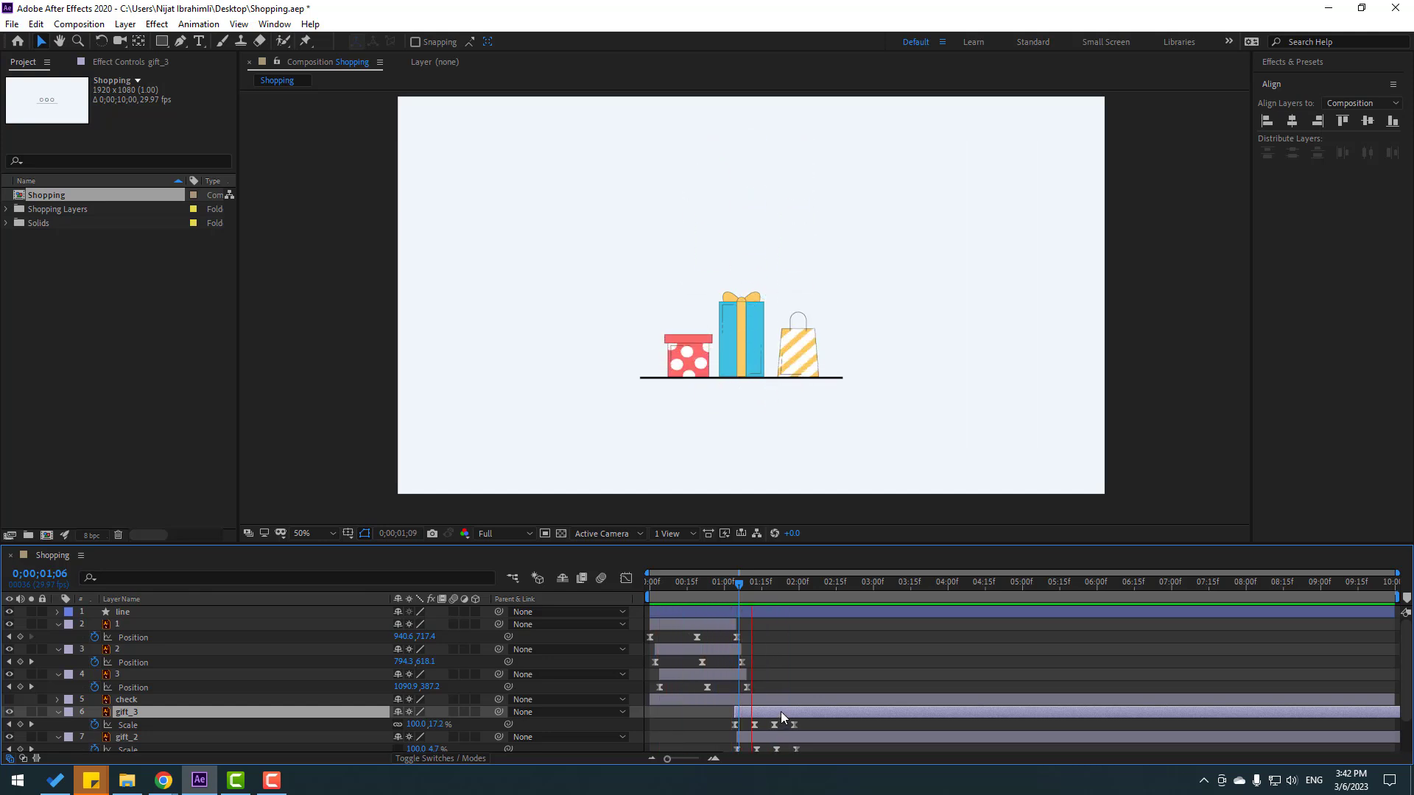
Step: Go to 0;00;01;09, shift the gift_3 layer about two more frames later, and preview the transition
{"action": "left_click_drag", "start_coordinate": [728, 583], "coordinate": [747, 584]}
{"action": "left_click_drag", "start_coordinate": [758, 710], "coordinate": [762, 710]}
{"action": "key", "text": "space"}
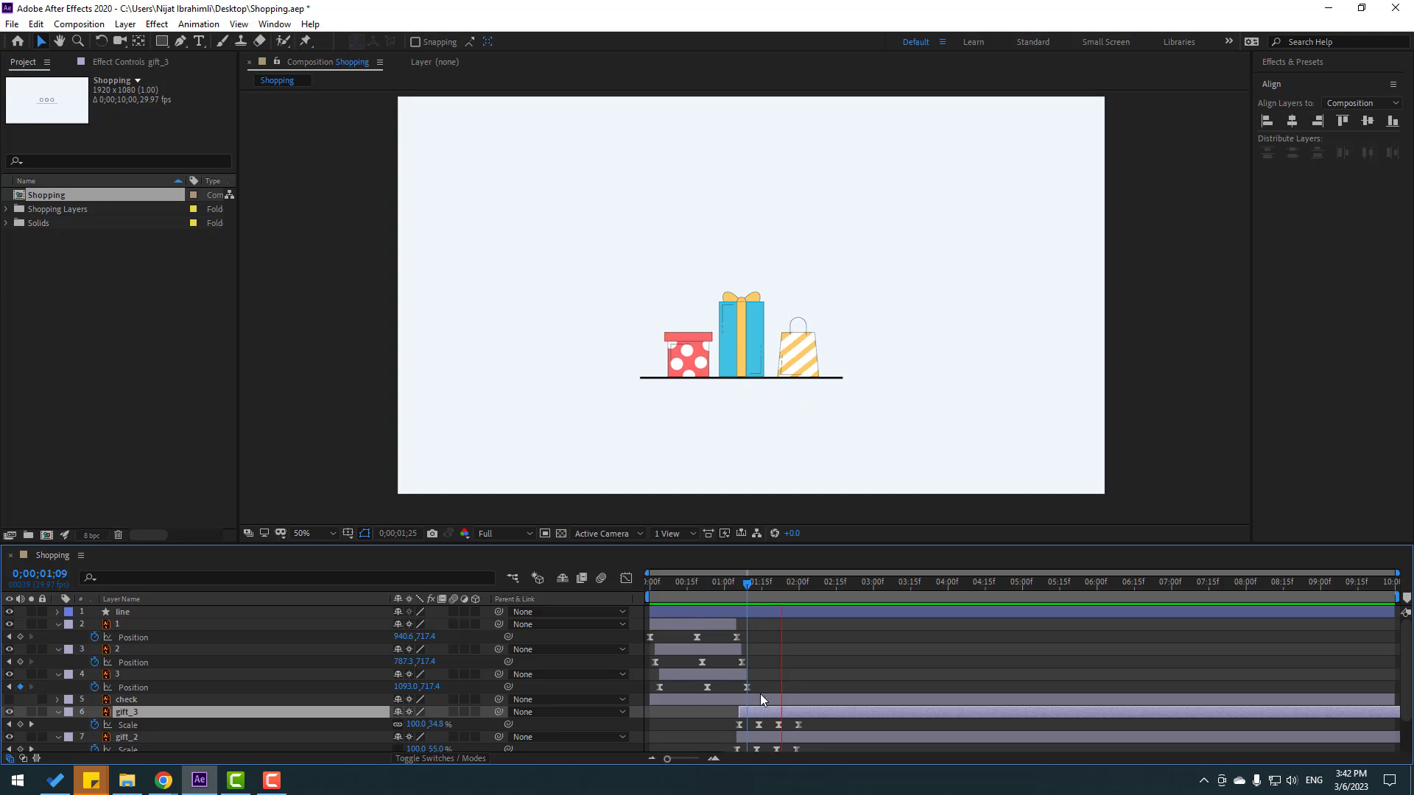
{"action": "key", "text": "space"}
Step: Start the gift_1 layer at about 0;00;01;05 and paste the copied Scale keyframes onto it at that time
{"action": "left_click", "coordinate": [741, 315]}
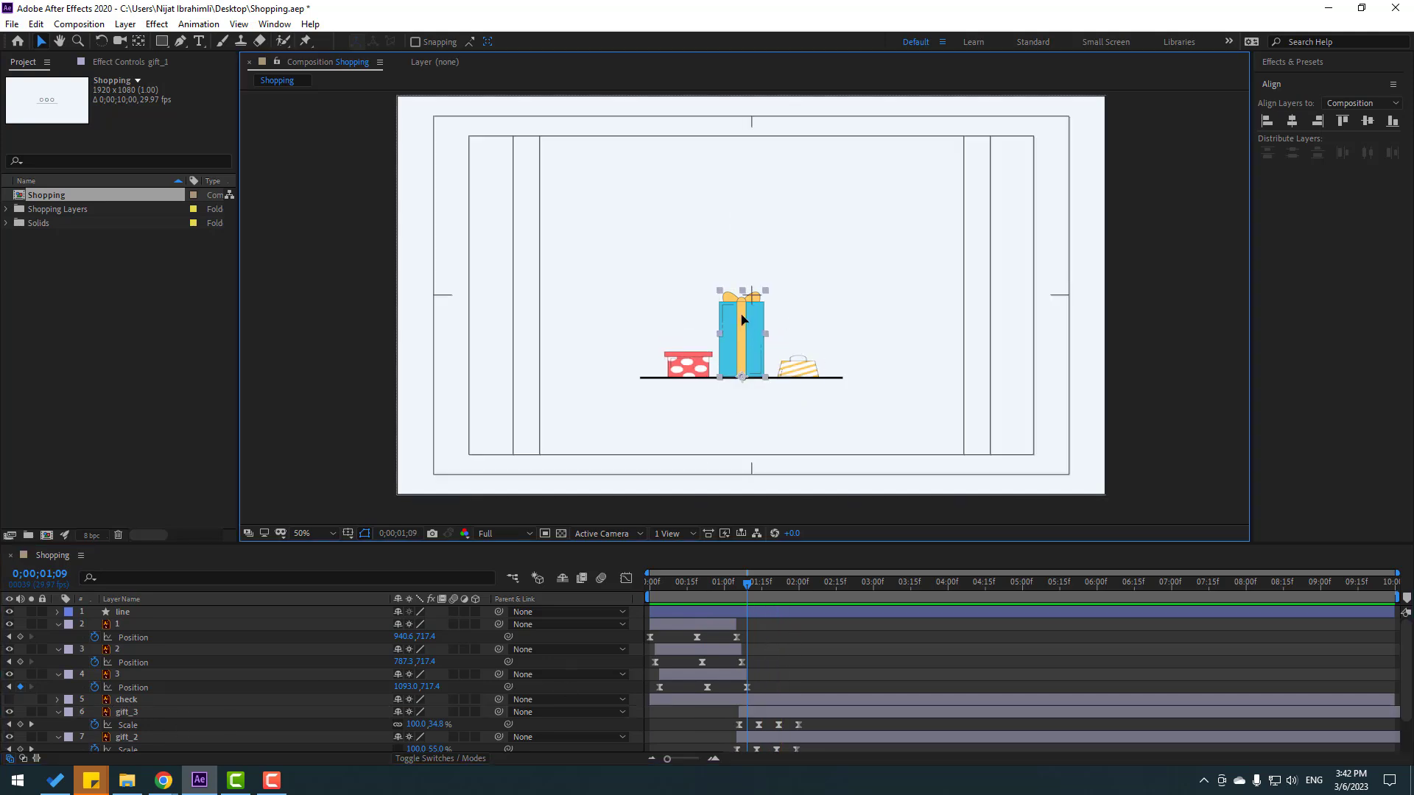
{"action": "scroll", "coordinate": [816, 671], "scroll_direction": "down", "scroll_amount": 1}
{"action": "left_click_drag", "start_coordinate": [664, 722], "coordinate": [748, 718]}
{"action": "key", "text": "alt+shift+s"}
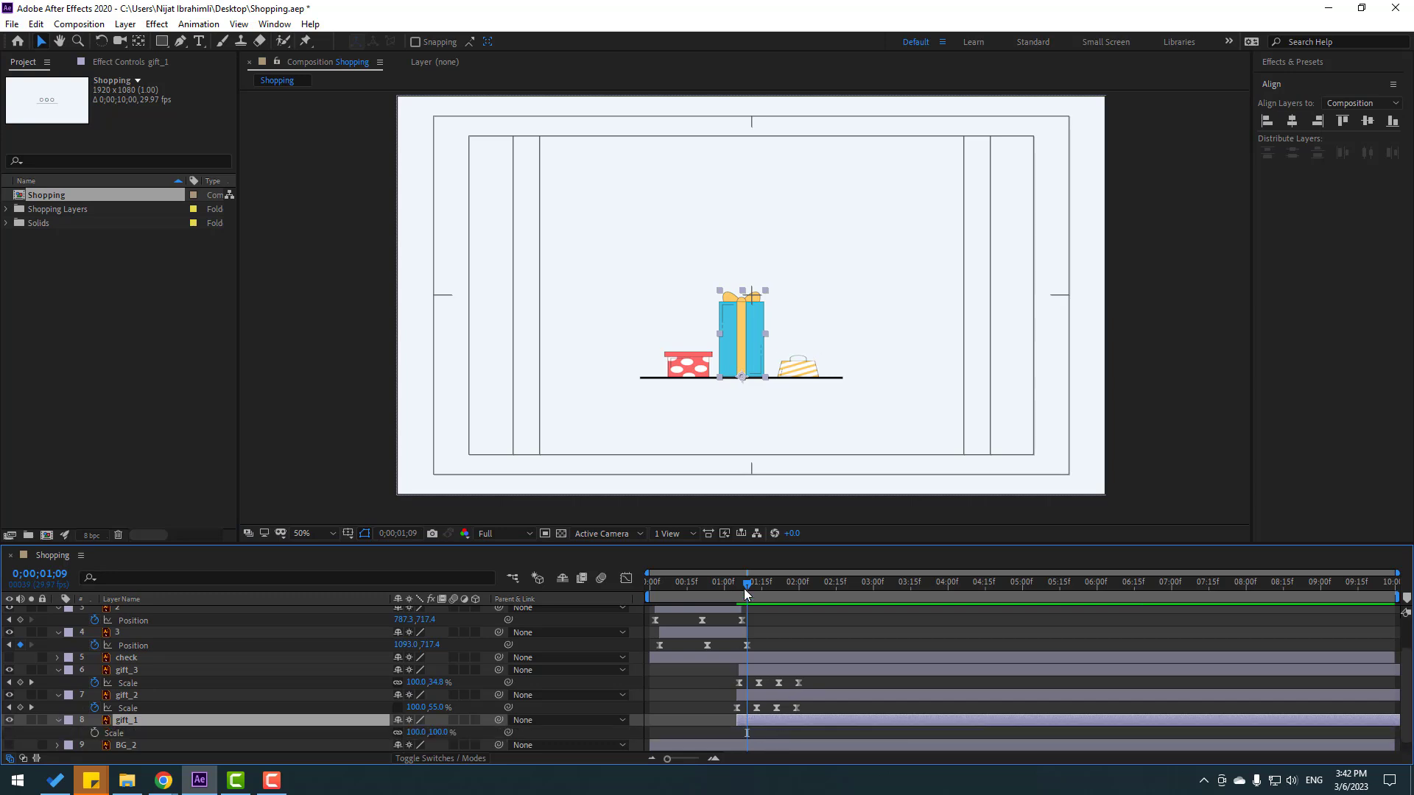
{"action": "mouse_move", "coordinate": [747, 585]}
{"action": "left_mouse_down"}
{"action": "mouse_move", "coordinate": [733, 585]}
{"action": "mouse_move", "coordinate": [818, 583]}
{"action": "mouse_move", "coordinate": [718, 598]}
{"action": "mouse_move", "coordinate": [736, 594]}
{"action": "left_mouse_up"}
{"action": "key", "text": "ctrl+v"}
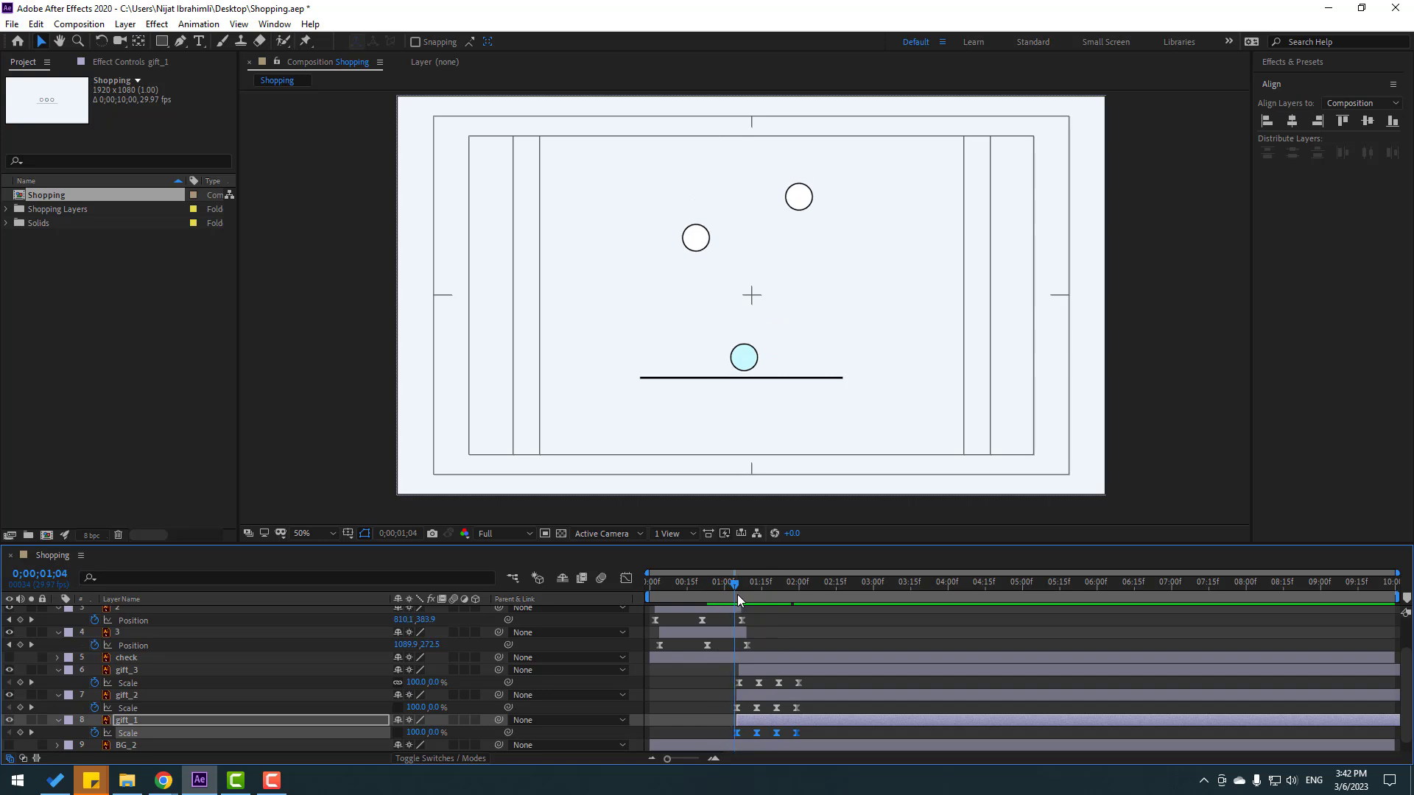
Step: Shift the gift_1 layer about two frames earlier, fit the composition to the viewer, and preview the full animation
{"action": "left_click_drag", "start_coordinate": [770, 720], "coordinate": [766, 719]}
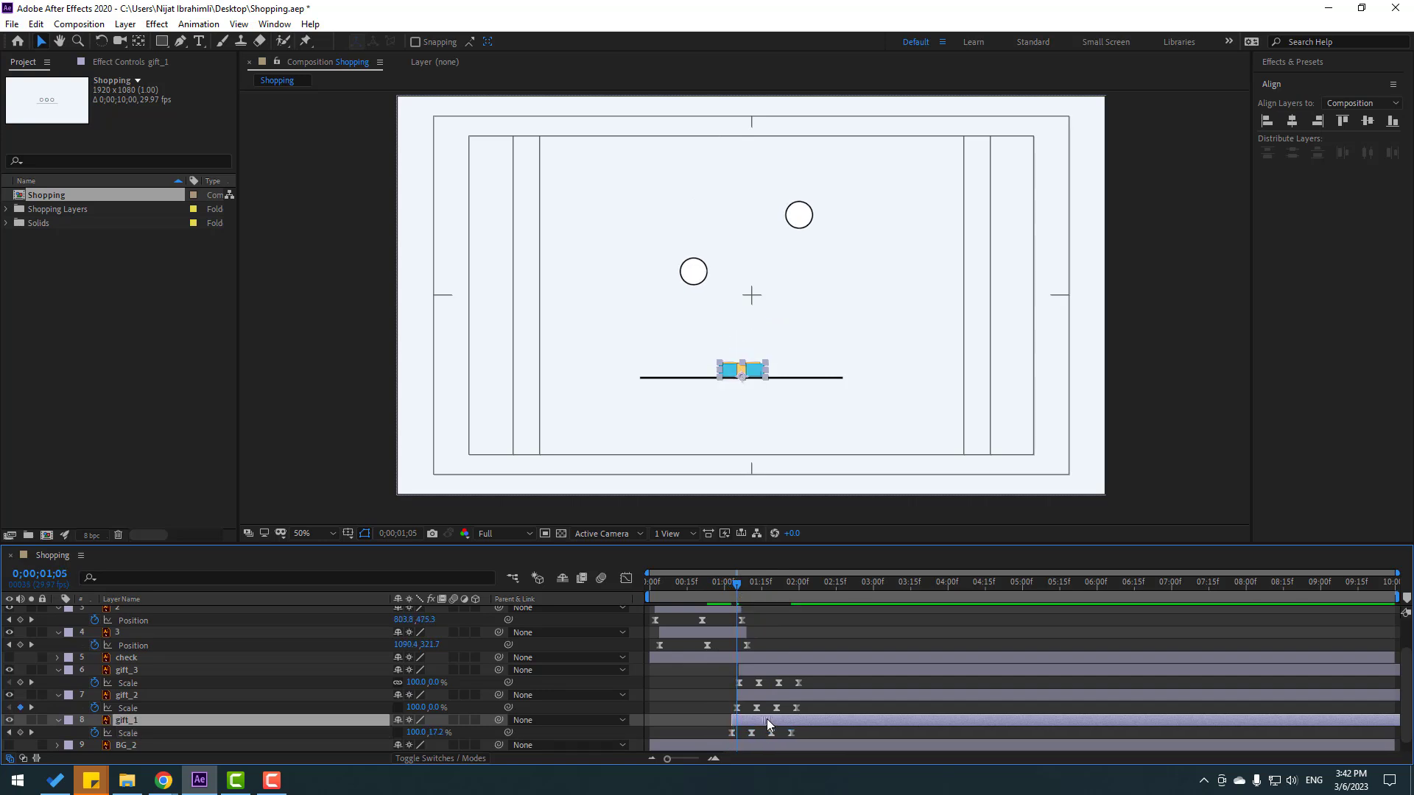
{"action": "left_click_drag", "start_coordinate": [719, 589], "coordinate": [762, 580]}
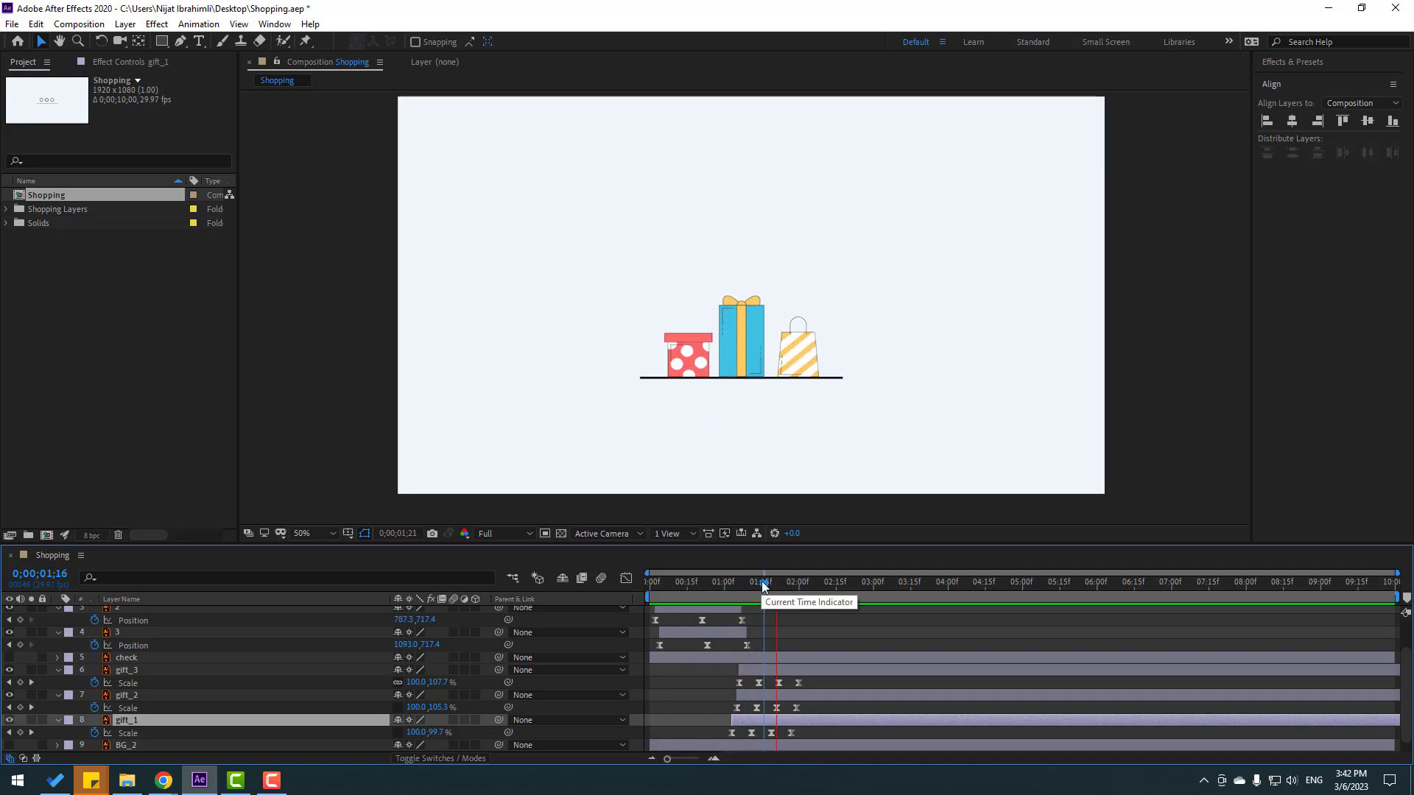
{"action": "left_click", "coordinate": [297, 533]}
{"action": "left_click", "coordinate": [330, 287]}
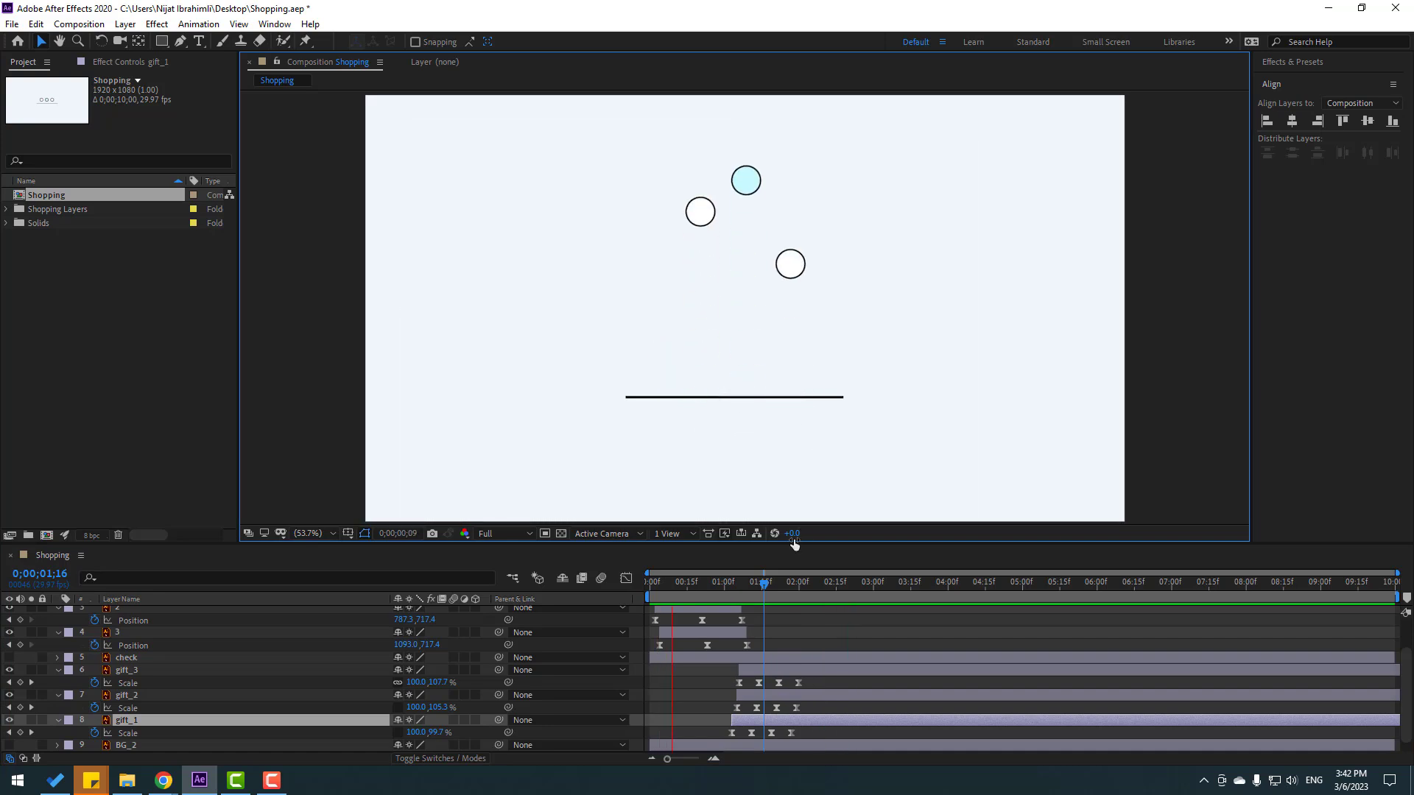
{"action": "key", "text": "space"}
{"action": "mouse_move", "coordinate": [760, 587]}
{"action": "left_mouse_down"}
{"action": "mouse_move", "coordinate": [813, 586]}
{"action": "mouse_move", "coordinate": [769, 588]}
{"action": "left_mouse_up"}
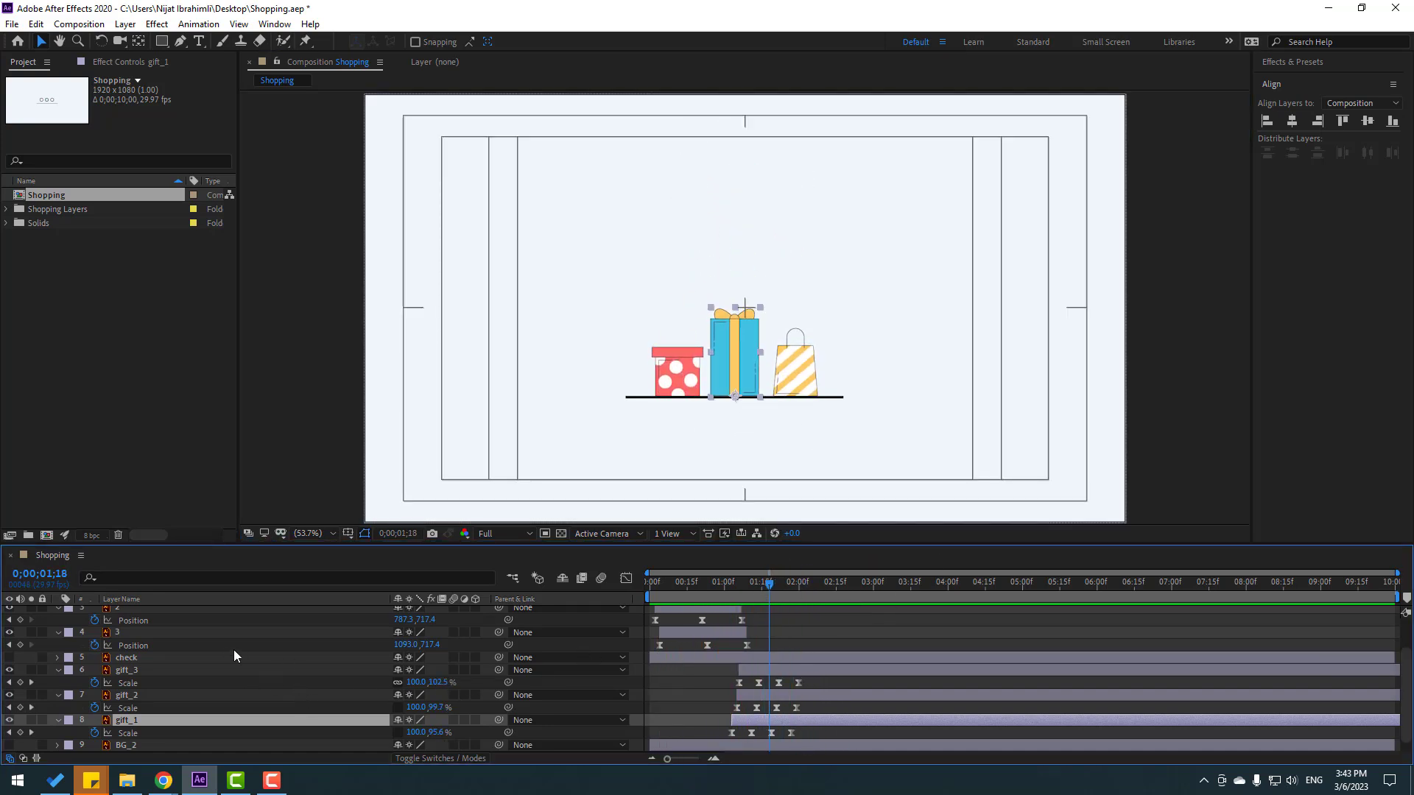
Step: Collapse the properties of all layers in the timeline and clear the selection
{"action": "key", "text": "ctrl+a"}
{"action": "left_click", "coordinate": [57, 633]}
{"action": "left_click", "coordinate": [793, 639]}
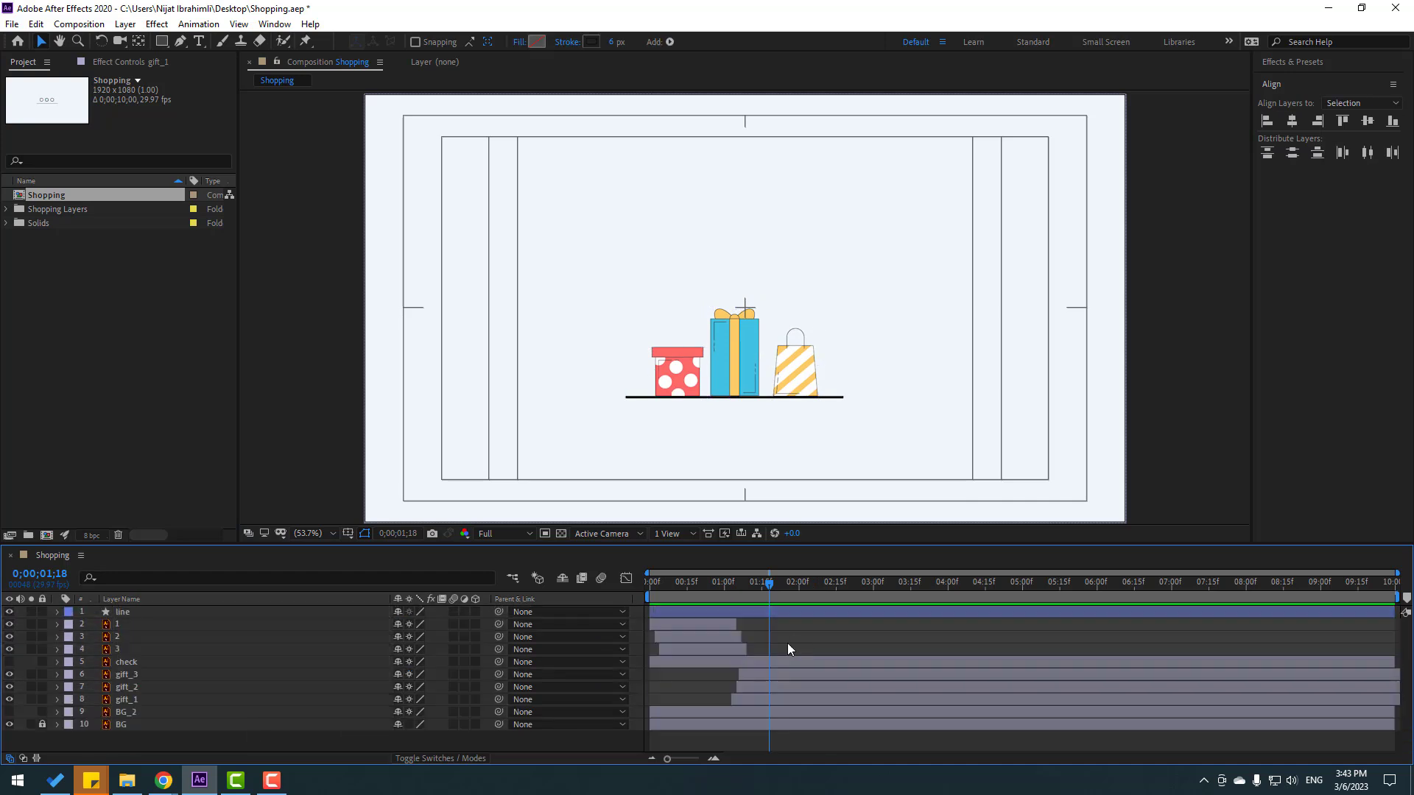
Step: Turn on motion blur for circle layers 1, 2 and 3 and gift_1, gift_2 and gift_3, and enable it for the composition
{"action": "left_click", "coordinate": [118, 624]}
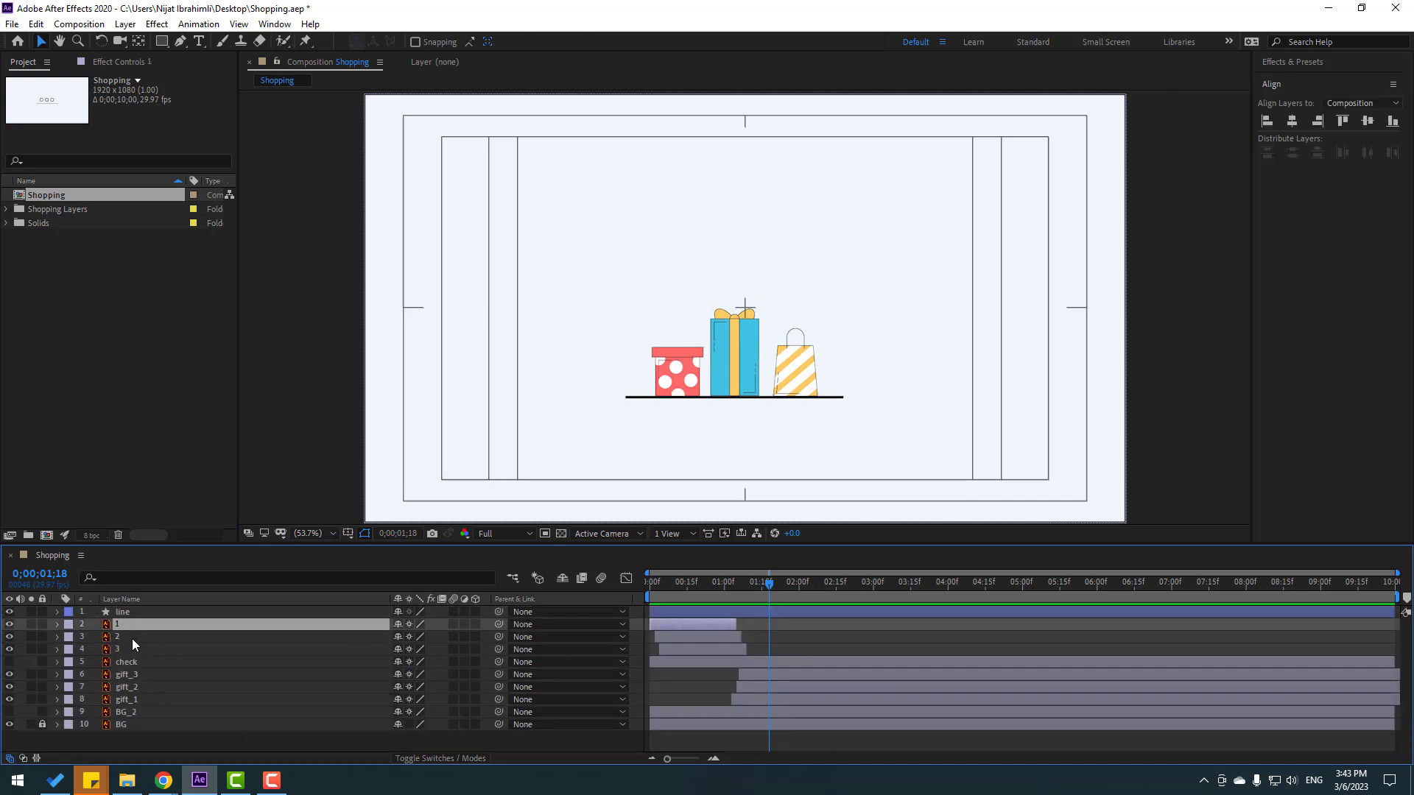
{"action": "left_click", "coordinate": [118, 648], "text": "shift"}
{"action": "left_click", "coordinate": [137, 674], "text": "ctrl"}
{"action": "left_click", "coordinate": [134, 686], "text": "ctrl"}
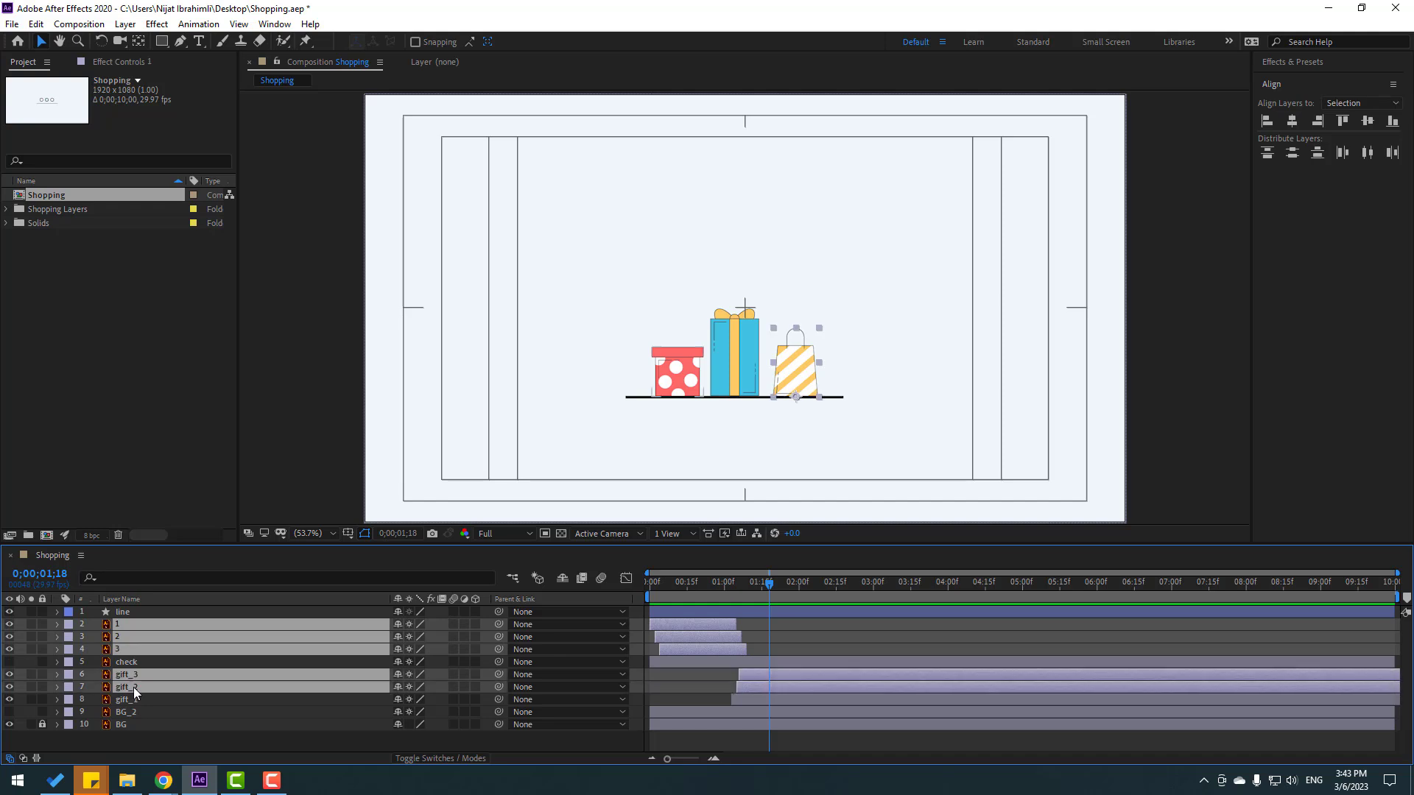
{"action": "left_click", "coordinate": [133, 700], "text": "ctrl"}
{"action": "left_click", "coordinate": [452, 623]}
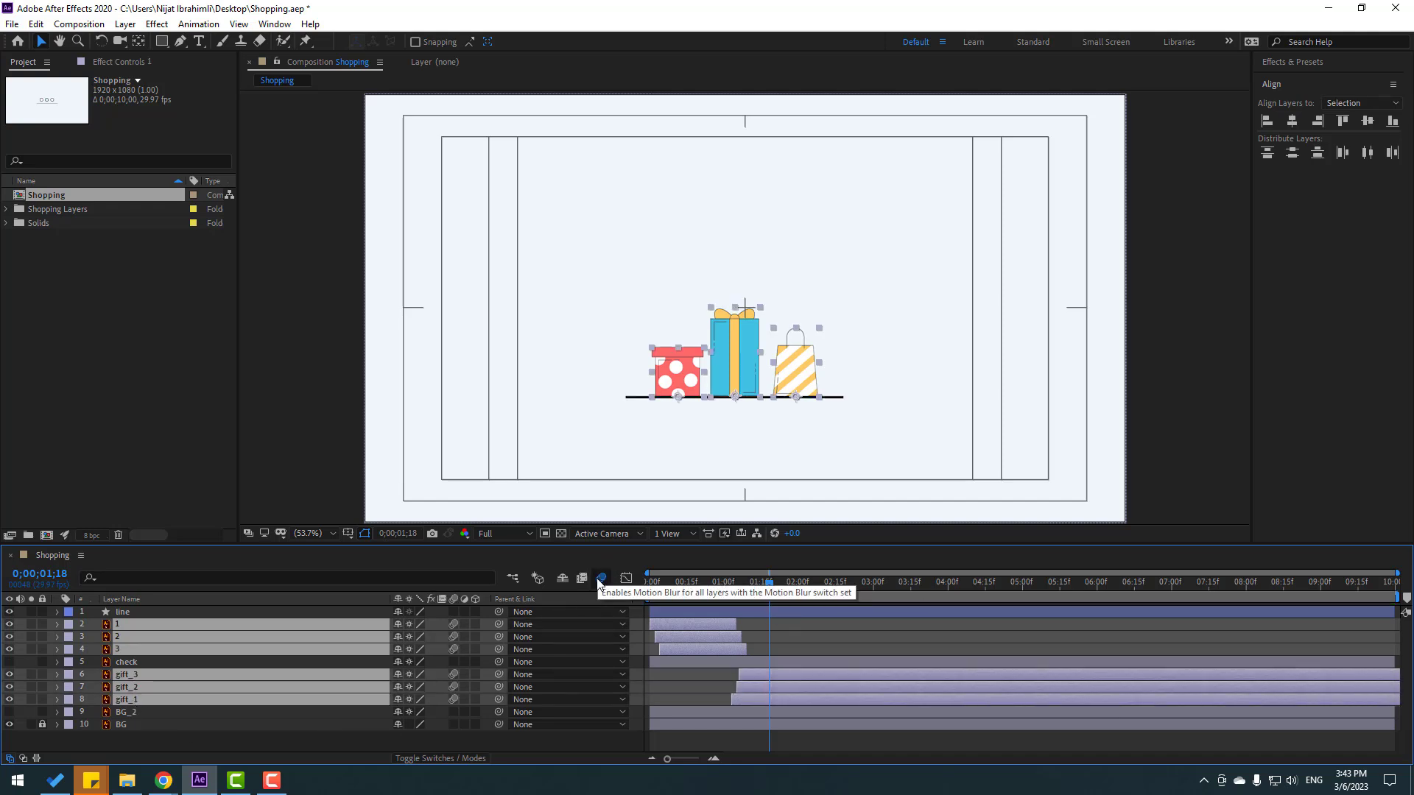
Step: Preview the animation with motion blur and examine the blurred circles at 0;00;00;11
{"action": "key", "text": "space"}
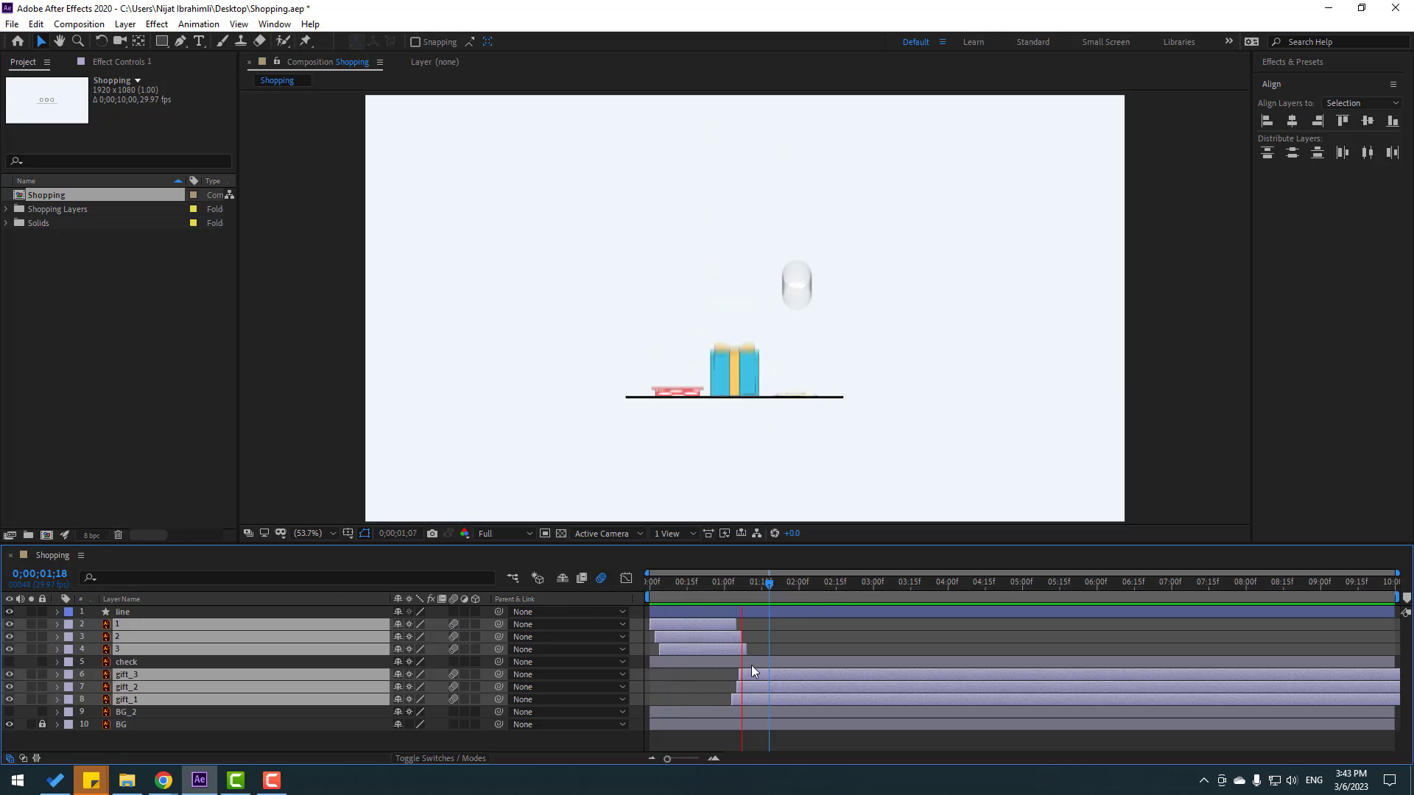
{"action": "key", "text": "space"}
{"action": "left_click", "coordinate": [677, 583]}
{"action": "left_click", "coordinate": [729, 416]}
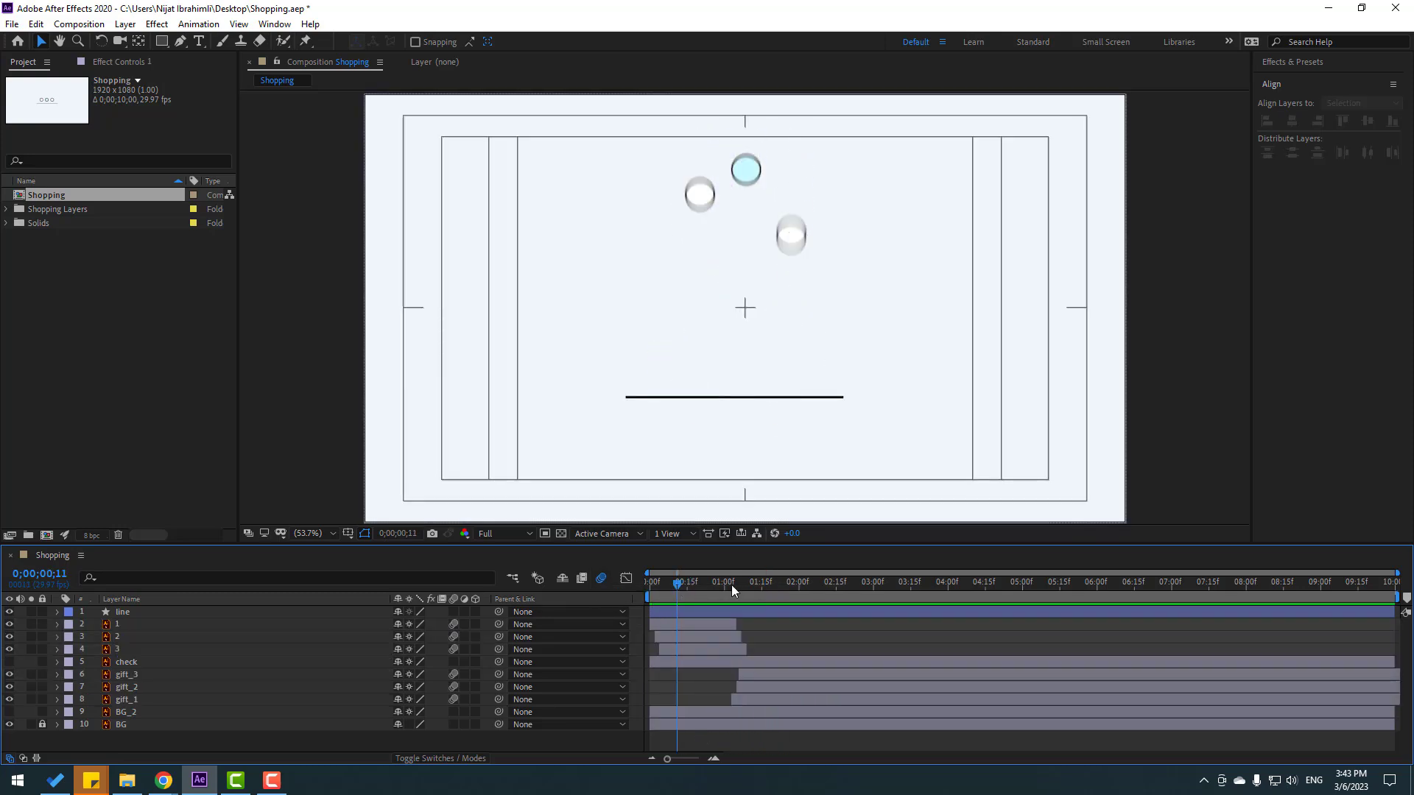
Step: Turn off the composition's motion blur, then keyframe circle 2's Scale during its fall, stretching the height to 492% at 0;00;01;02, and preview
{"action": "left_click", "coordinate": [700, 201]}
{"action": "left_click", "coordinate": [606, 581]}
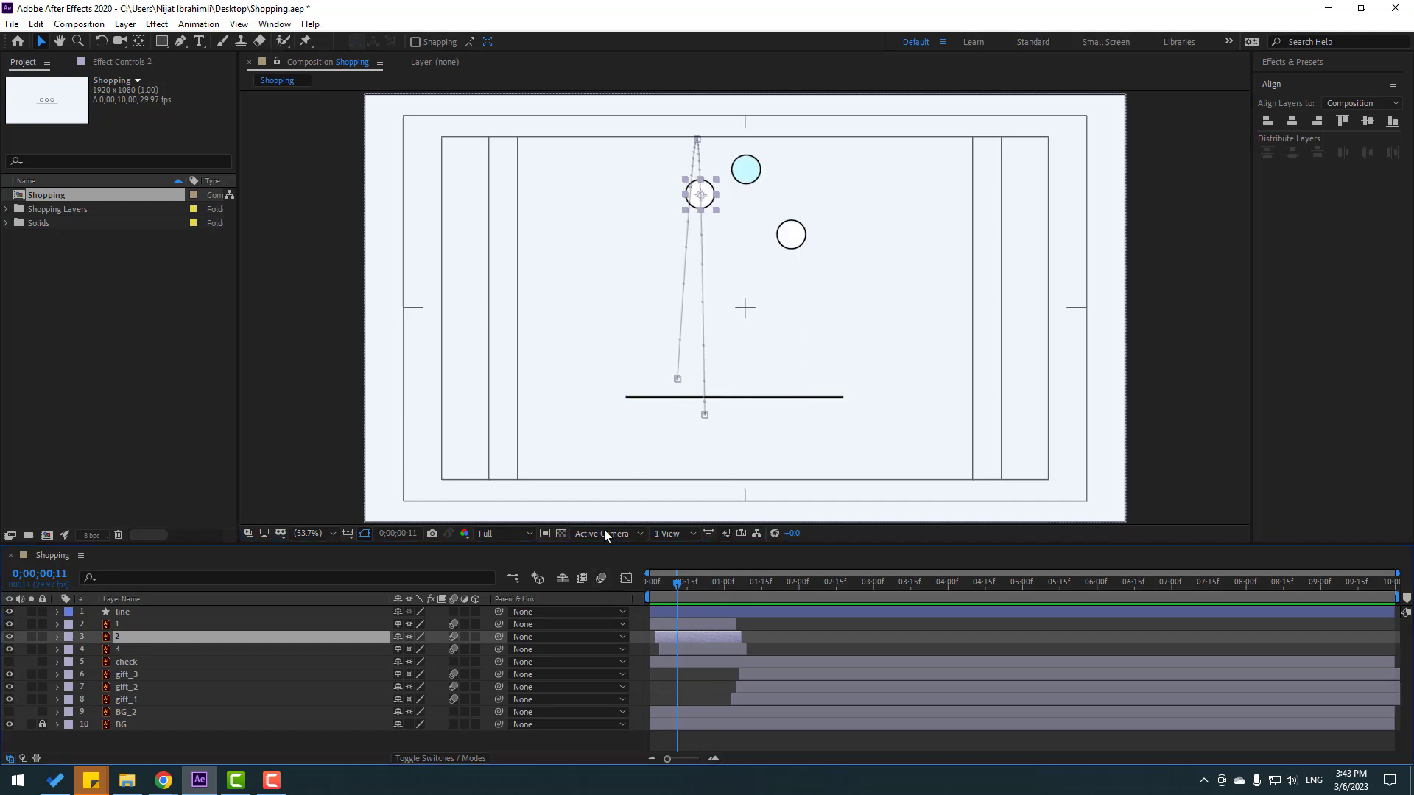
{"action": "key", "text": "s"}
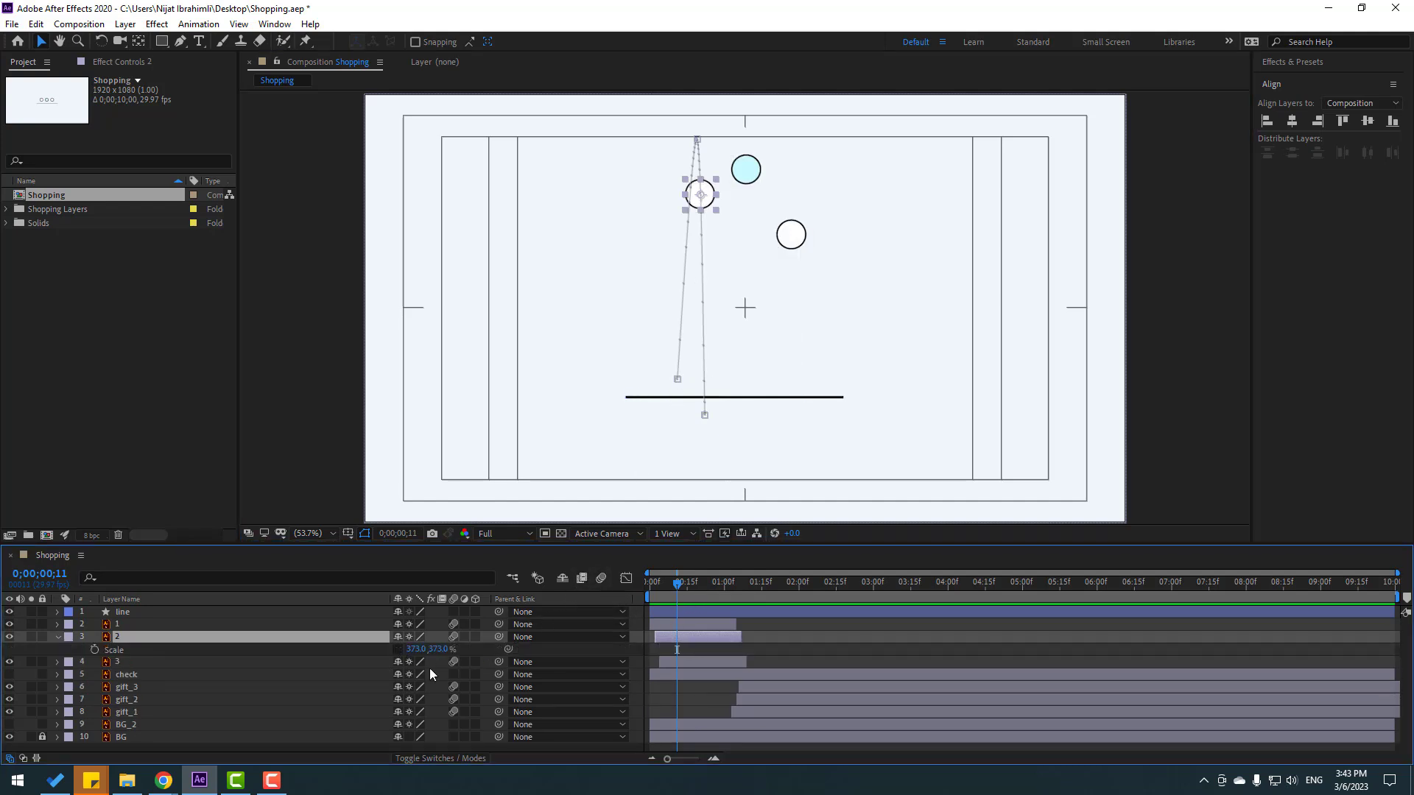
{"action": "left_click_drag", "start_coordinate": [677, 583], "coordinate": [728, 581]}
{"action": "left_click", "coordinate": [95, 651]}
{"action": "left_click_drag", "start_coordinate": [453, 652], "coordinate": [771, 630]}
{"action": "mouse_move", "coordinate": [698, 585]}
{"action": "left_mouse_down"}
{"action": "mouse_move", "coordinate": [740, 586]}
{"action": "mouse_move", "coordinate": [721, 585]}
{"action": "left_mouse_up"}
{"action": "key", "text": "space"}
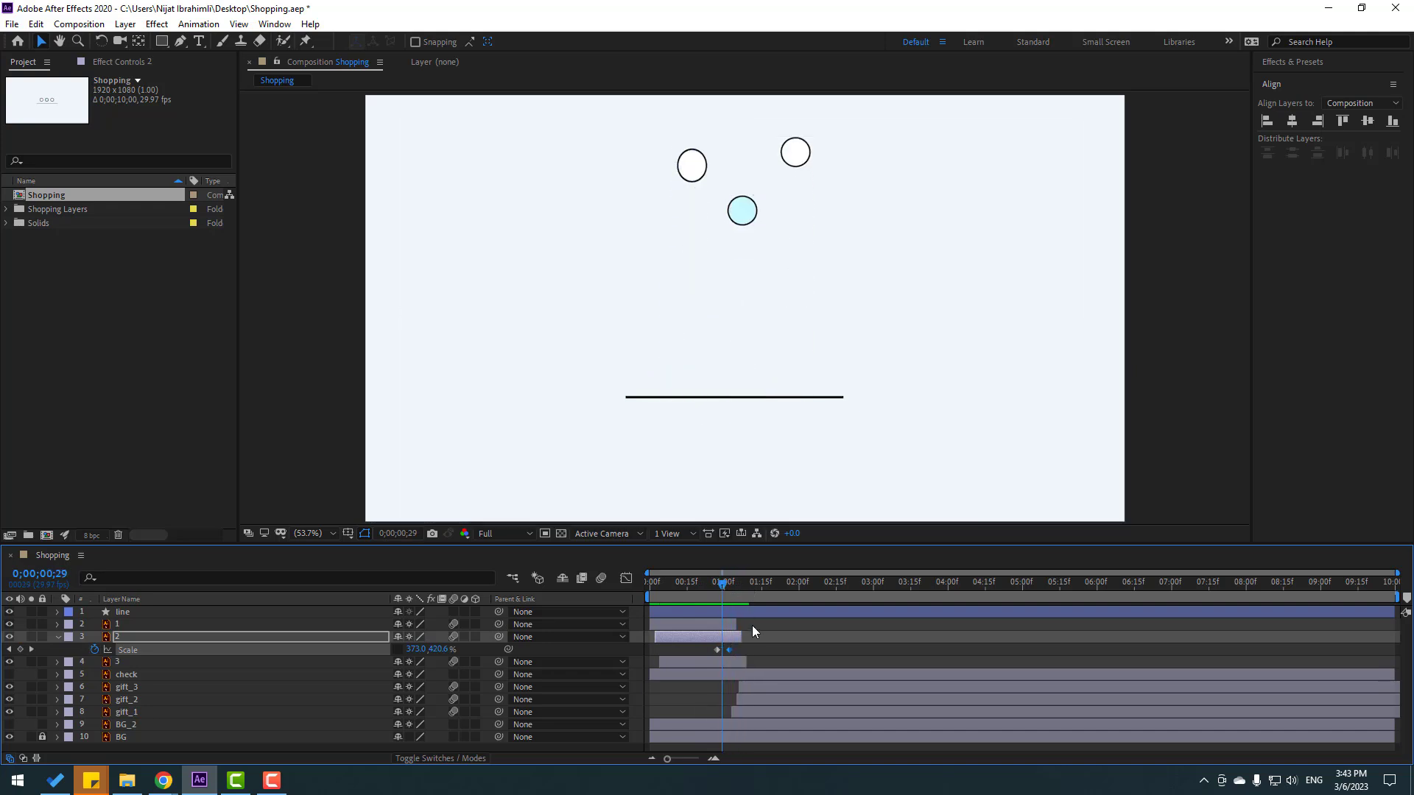
{"action": "key", "text": "space"}
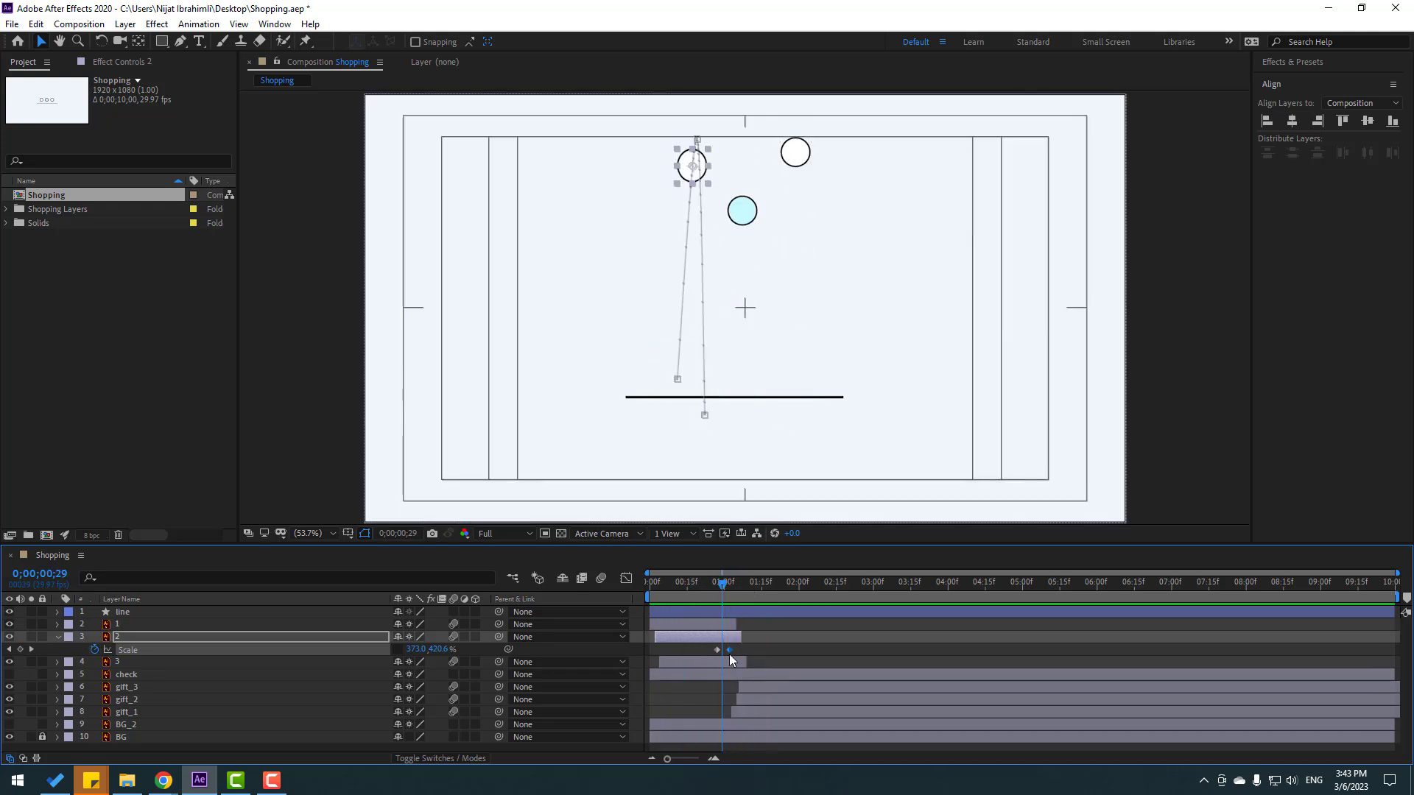
Step: Increase circle 2's vertical scale at the 0;00;01;02 keyframe to 566% and preview the stronger stretch
{"action": "left_click", "coordinate": [727, 585]}
{"action": "left_click", "coordinate": [730, 585]}
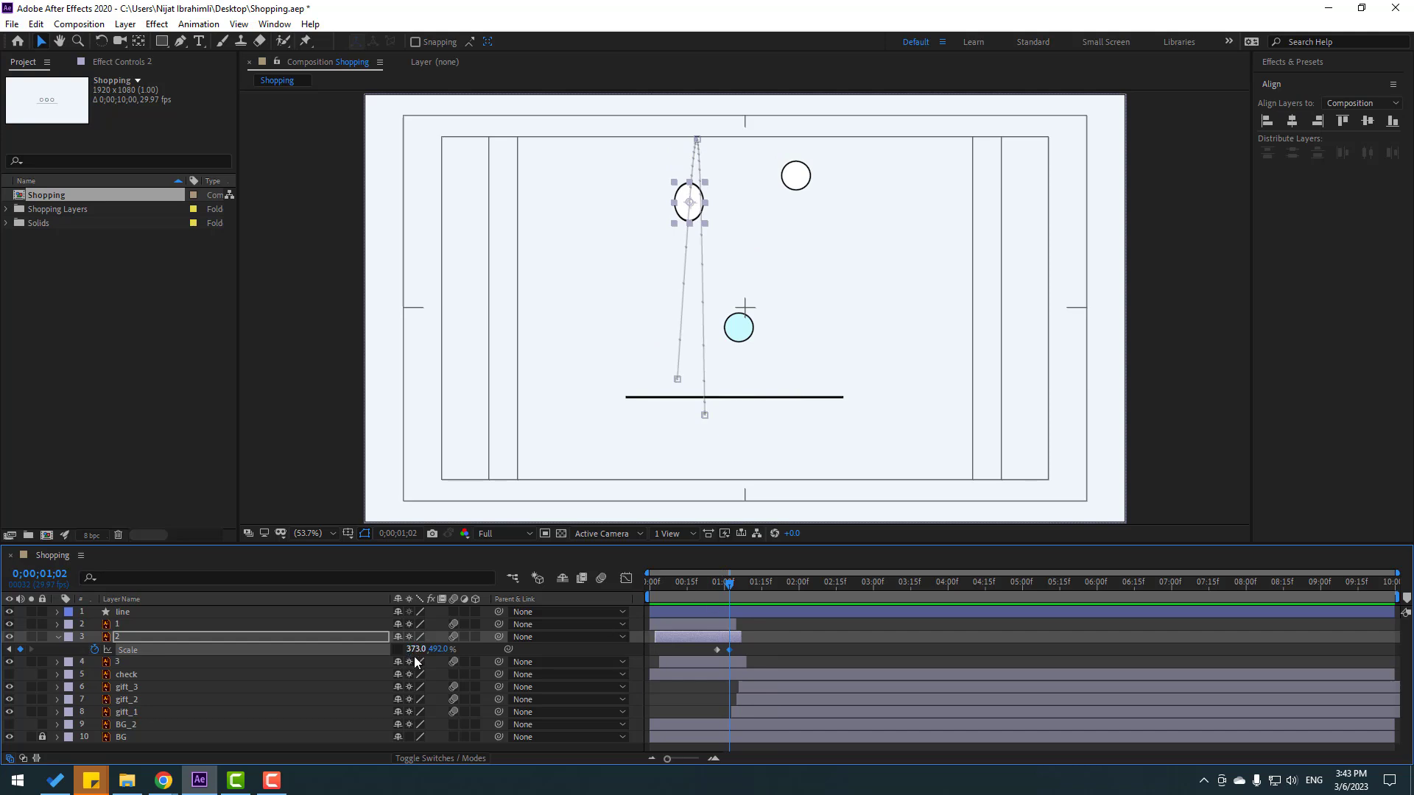
{"action": "left_click_drag", "start_coordinate": [451, 649], "coordinate": [676, 714]}
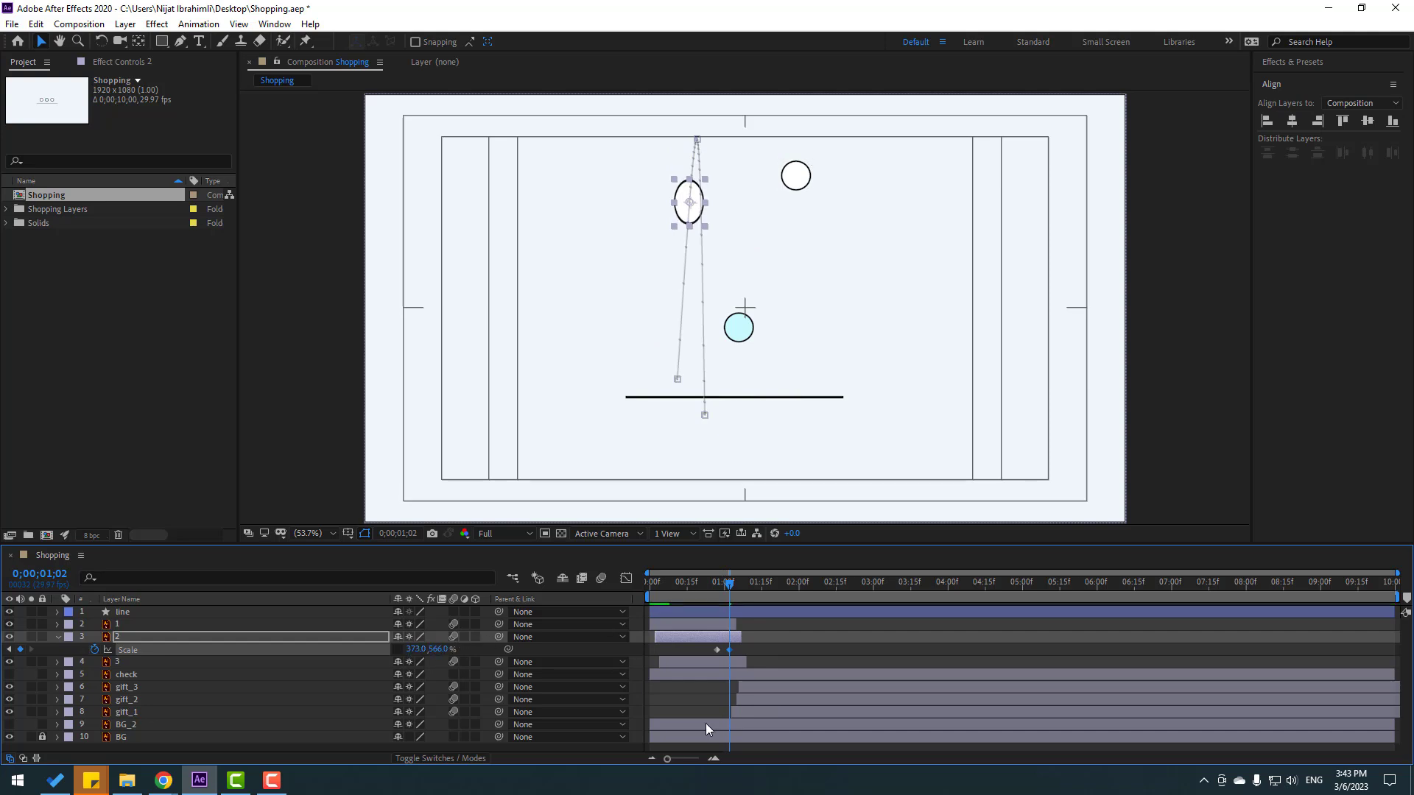
{"action": "left_click", "coordinate": [722, 582]}
{"action": "key", "text": "space"}
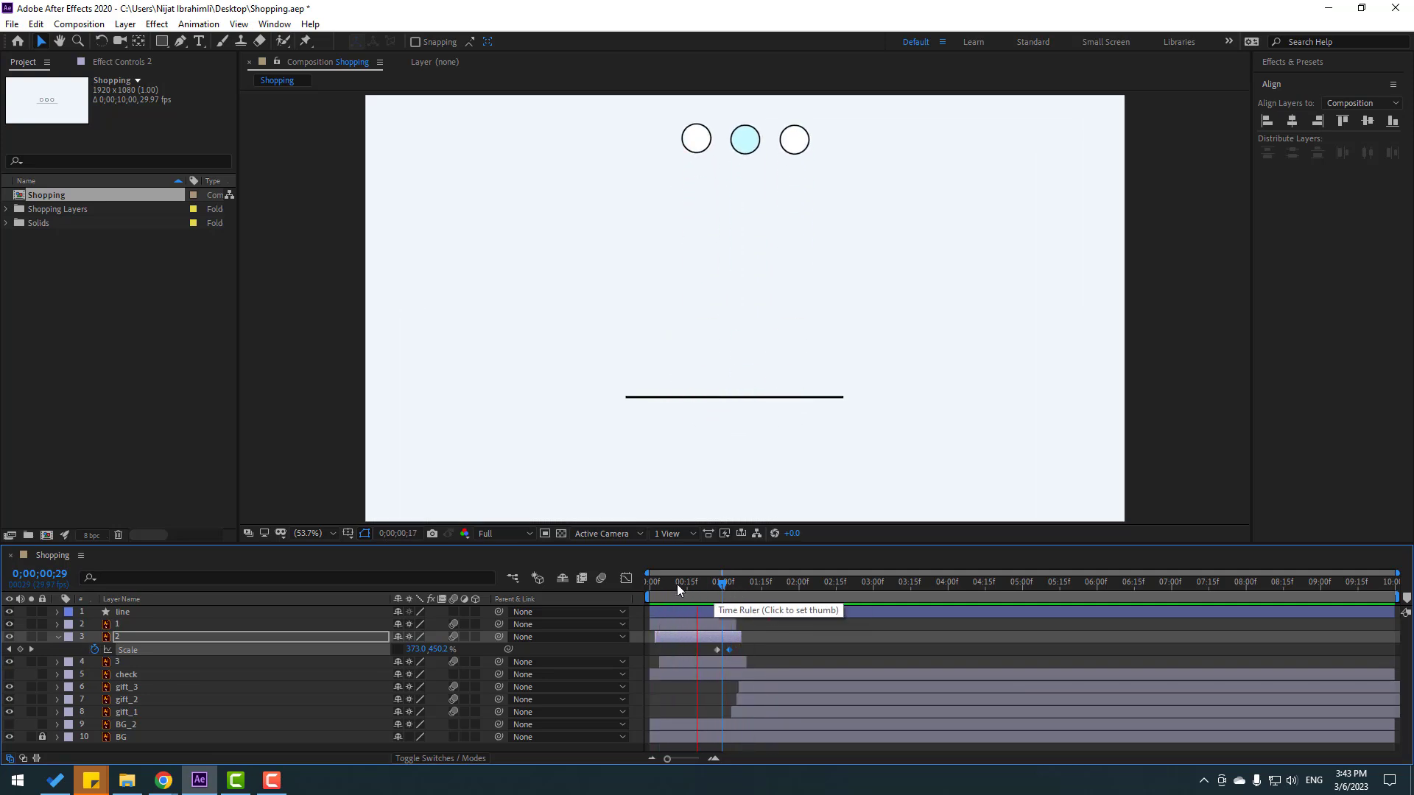
{"action": "key", "text": "space"}
{"action": "key", "text": "space"}
Step: Add a Scale keyframe to circle 2 at 0;00;00;05, set its vertical scale to 495% at 0;00;00;13, and preview
{"action": "left_click_drag", "start_coordinate": [682, 586], "coordinate": [664, 581]}
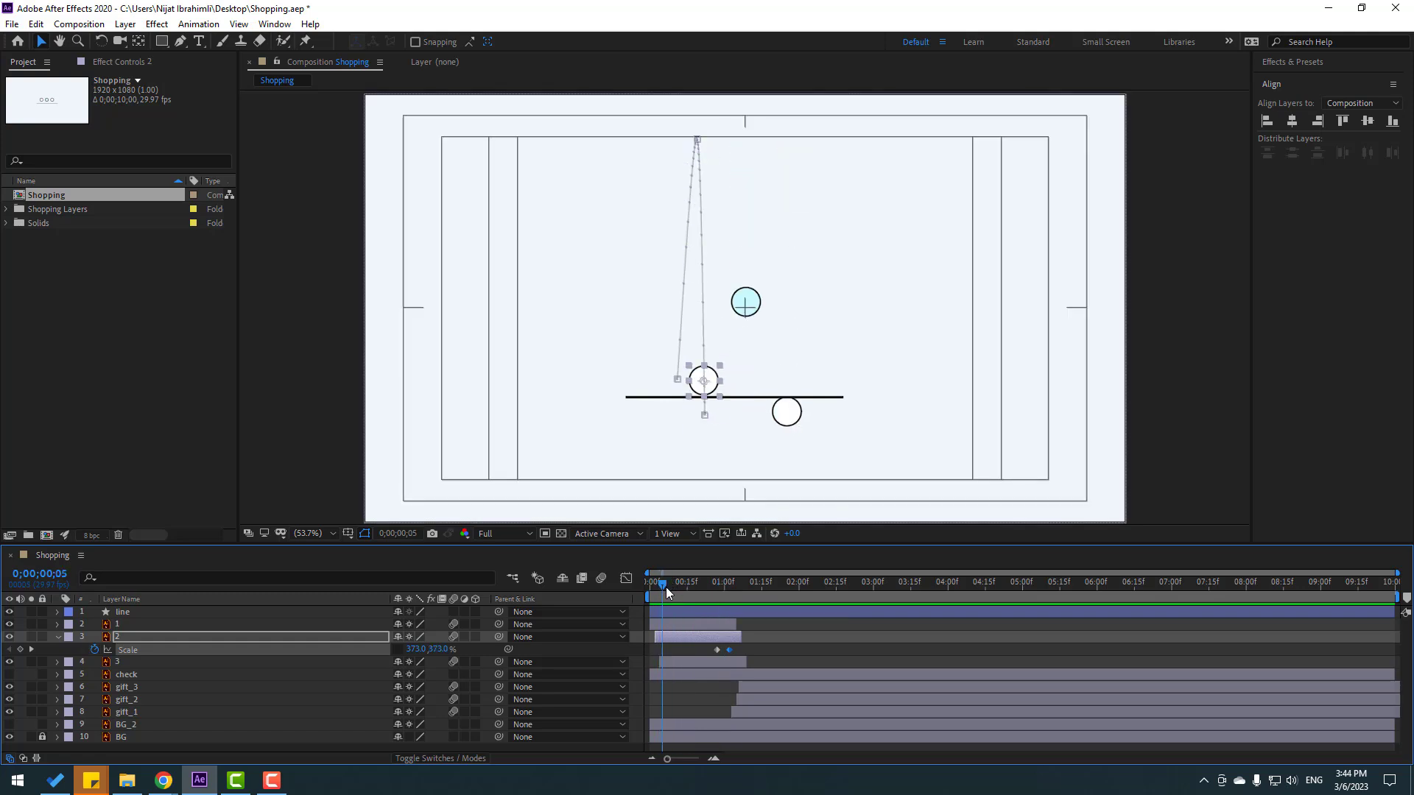
{"action": "left_click", "coordinate": [20, 650]}
{"action": "left_click_drag", "start_coordinate": [662, 580], "coordinate": [686, 582]}
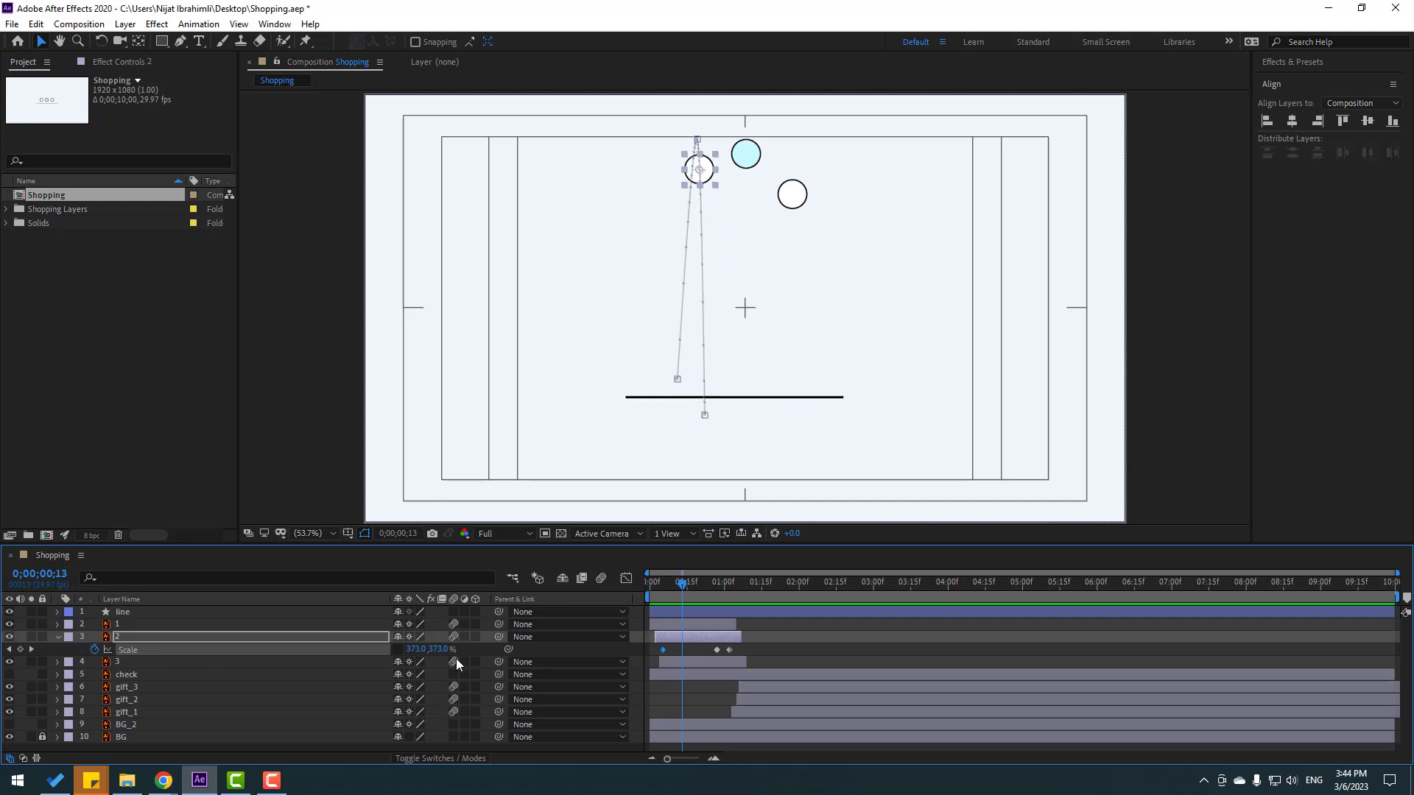
{"action": "left_click_drag", "start_coordinate": [442, 649], "coordinate": [532, 649]}
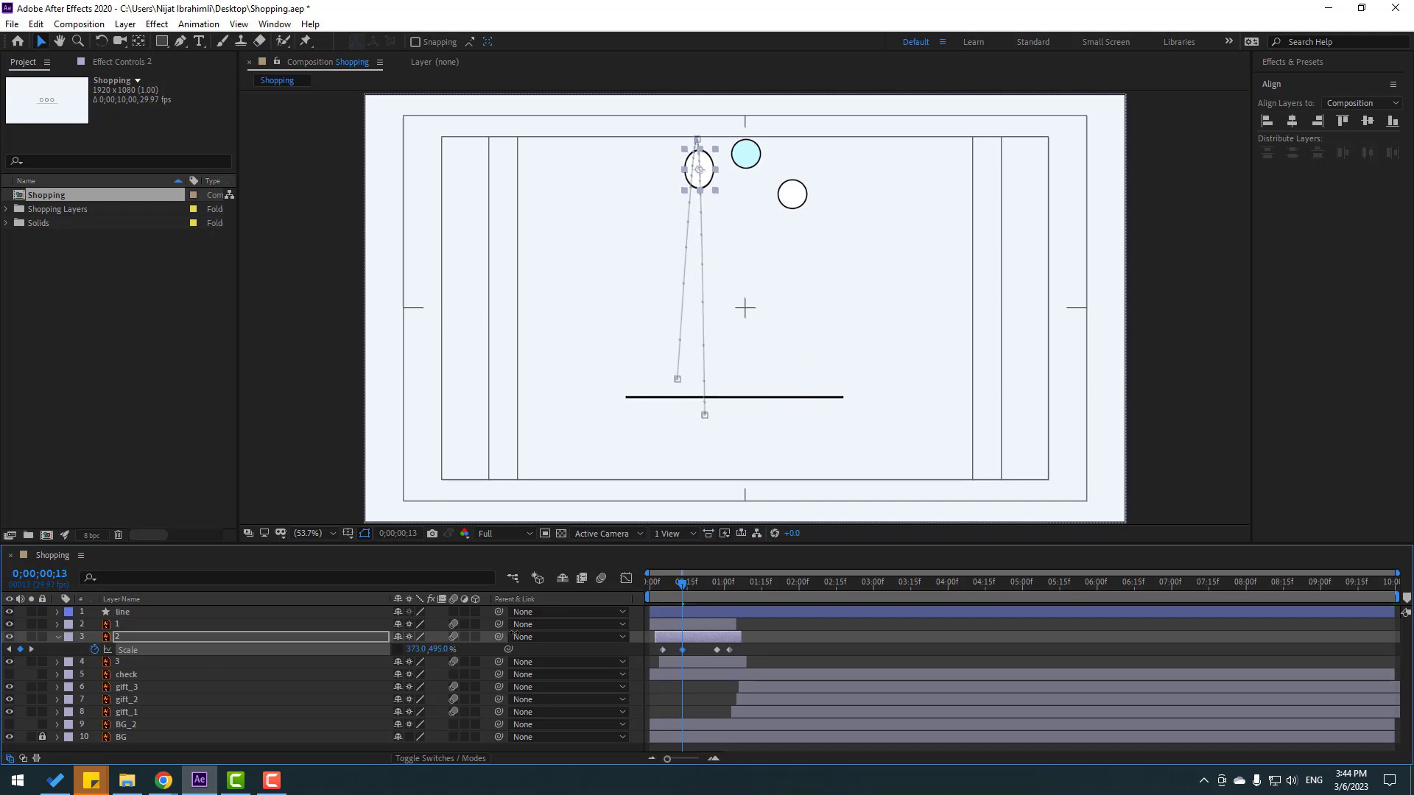
{"action": "left_click_drag", "start_coordinate": [679, 593], "coordinate": [718, 581]}
{"action": "key", "text": "space"}
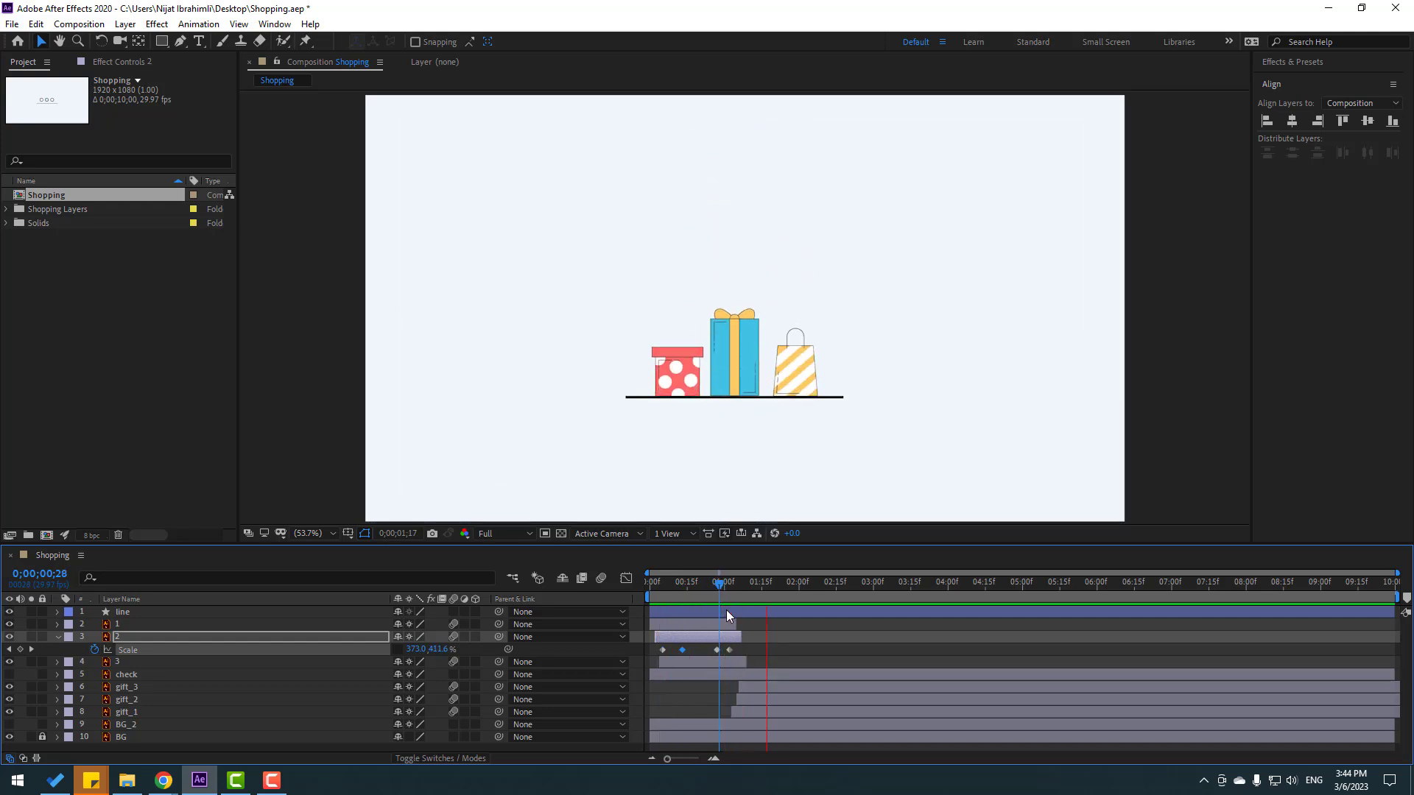
{"action": "key", "text": "space"}
Step: Apply Easy Ease to circle 2's four Scale keyframes and copy them onto circle layer 1, starting at the first frame
{"action": "right_click", "coordinate": [663, 649]}
{"action": "mouse_move", "coordinate": [725, 641]}
{"action": "left_click", "coordinate": [874, 544]}
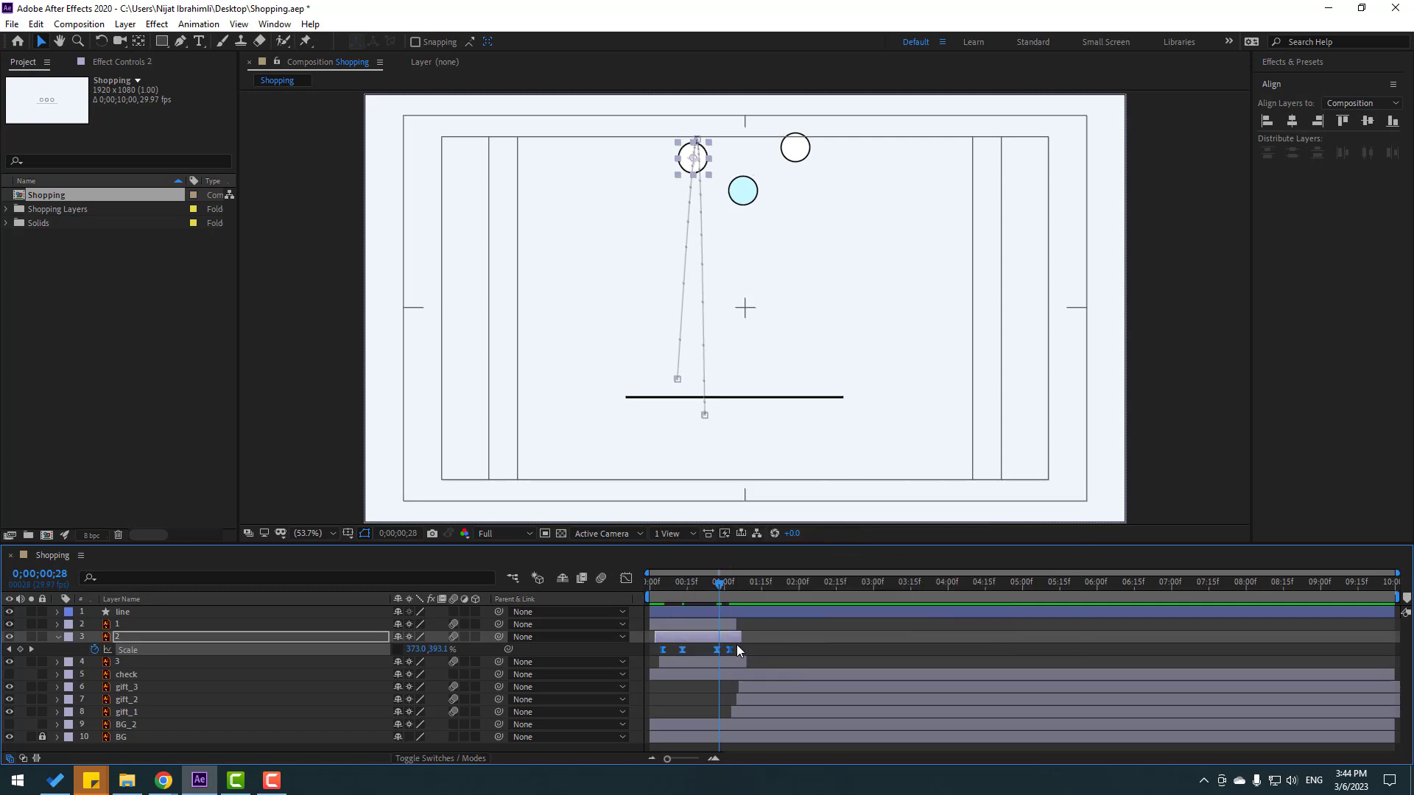
{"action": "left_click", "coordinate": [127, 622]}
{"action": "left_click_drag", "start_coordinate": [673, 589], "coordinate": [734, 586]}
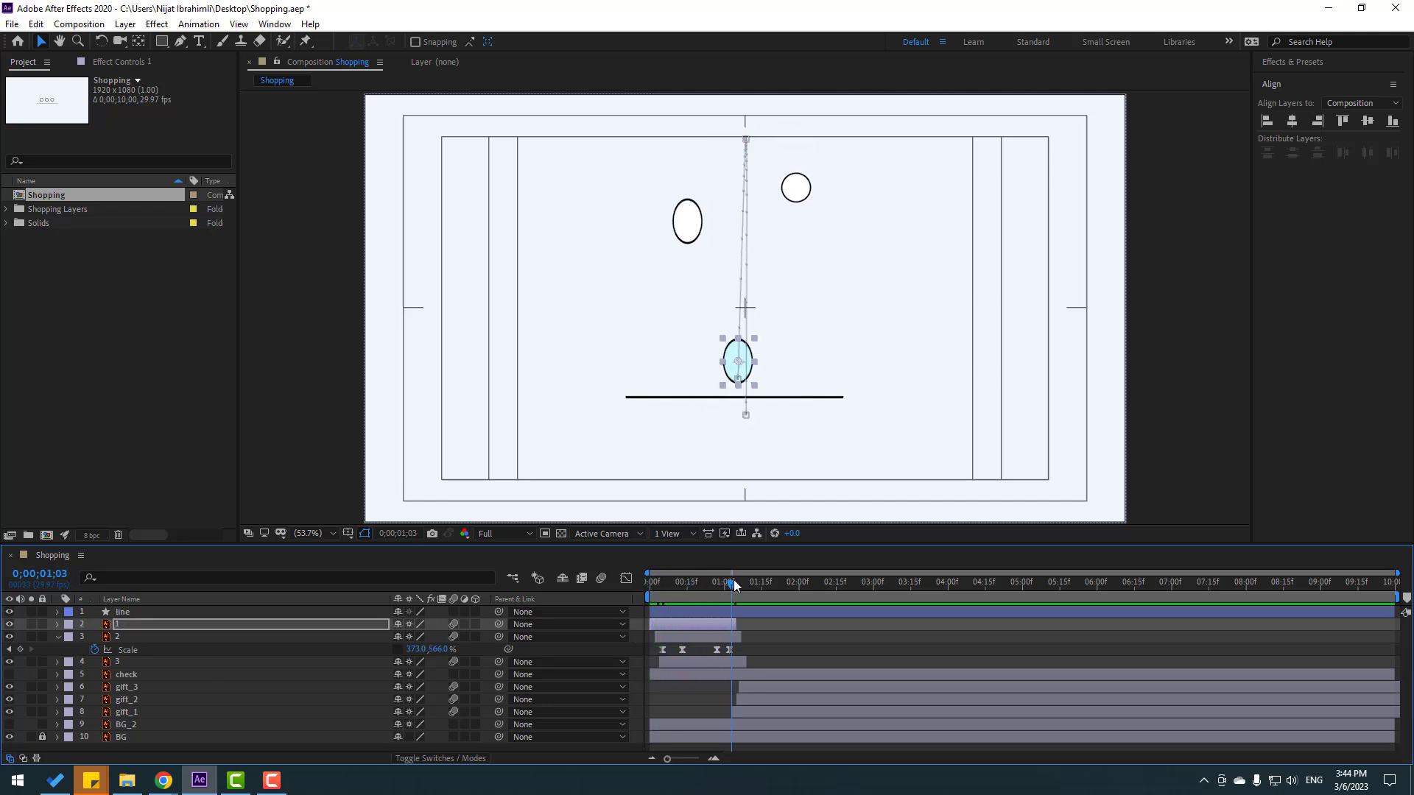
Step: Paste the same Scale keyframes onto circle layer 3 at 0;00;00;04 and preview the stretching circles
{"action": "left_click", "coordinate": [122, 662]}
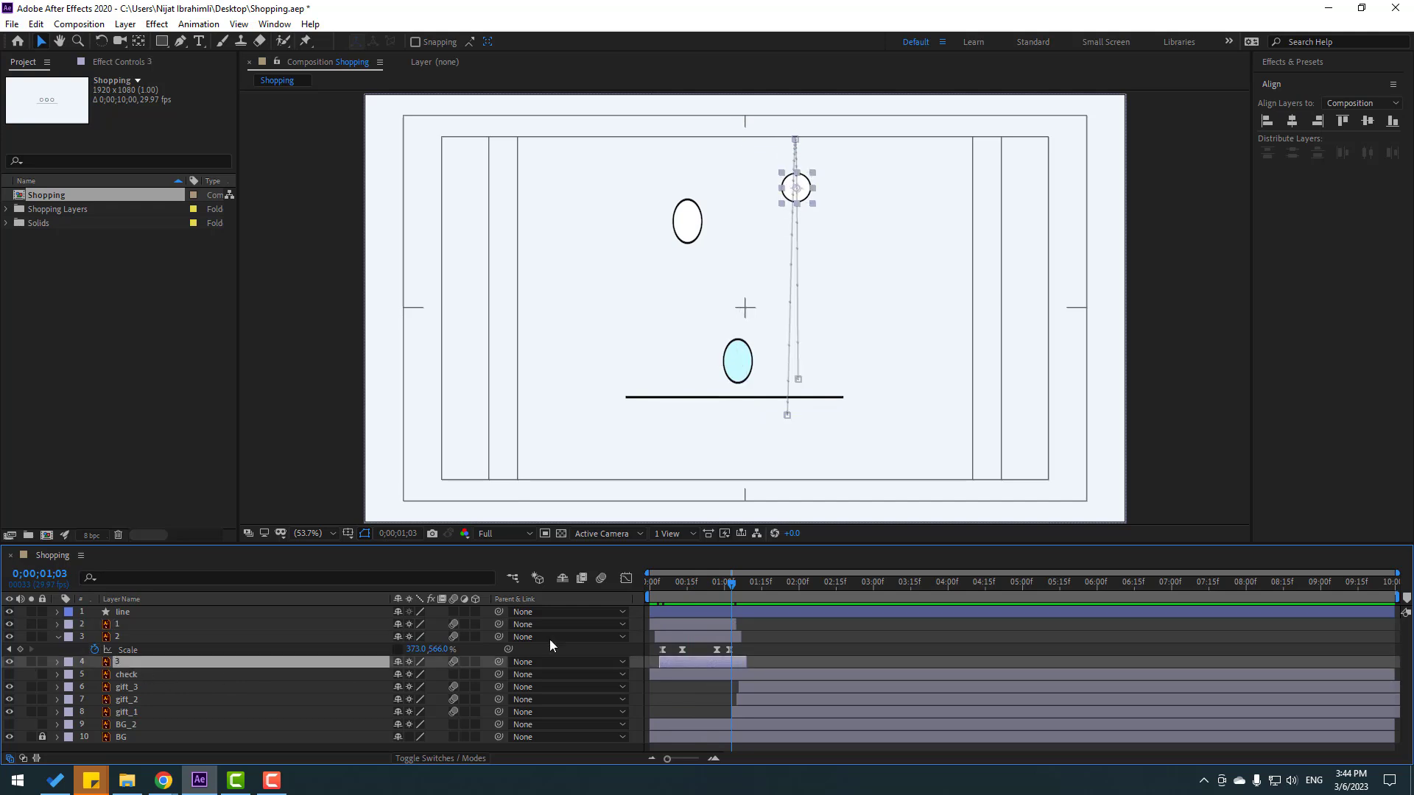
{"action": "key", "text": "s"}
{"action": "left_click_drag", "start_coordinate": [684, 584], "coordinate": [660, 587]}
{"action": "key", "text": "ctrl+v"}
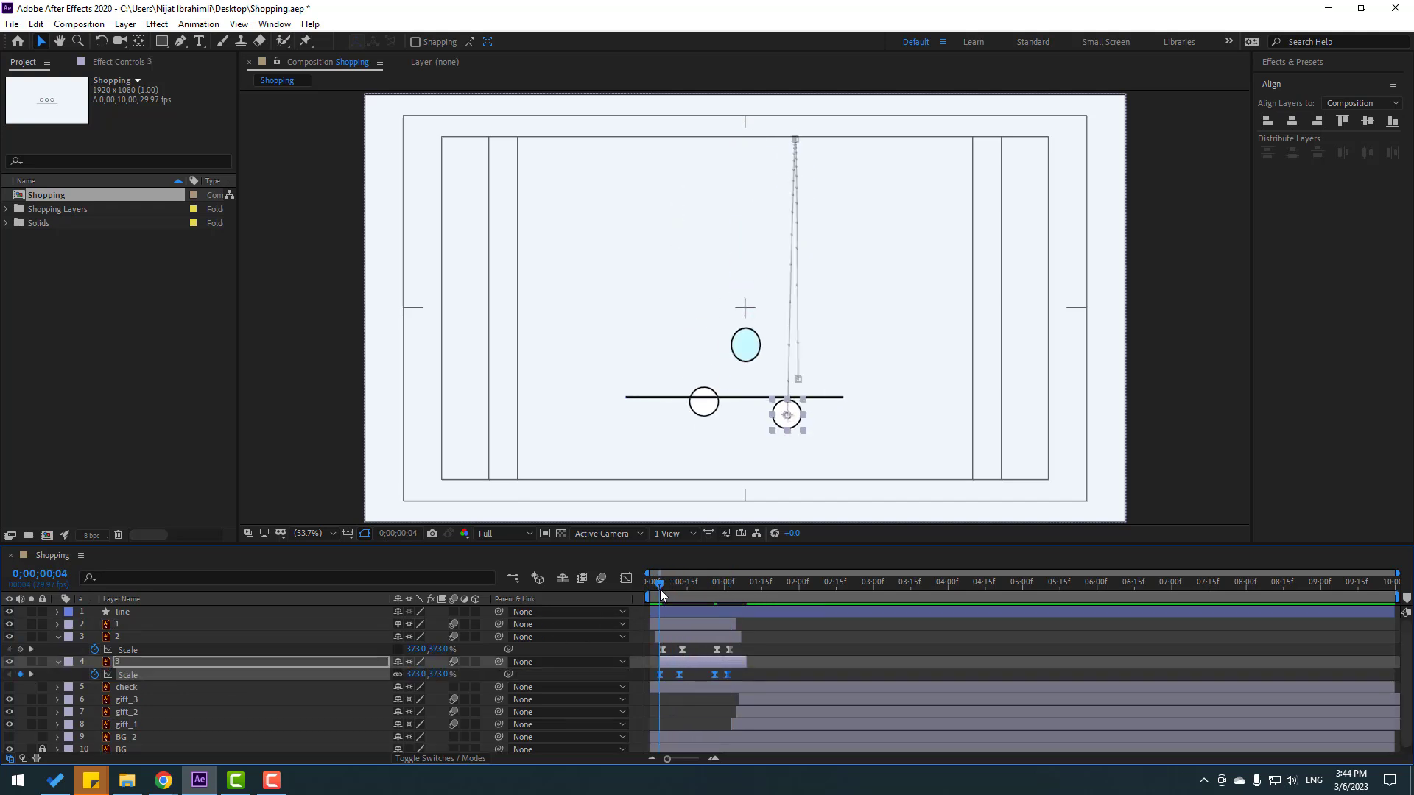
{"action": "left_click_drag", "start_coordinate": [657, 586], "coordinate": [762, 589]}
{"action": "key", "text": "space"}
{"action": "key", "text": "space"}
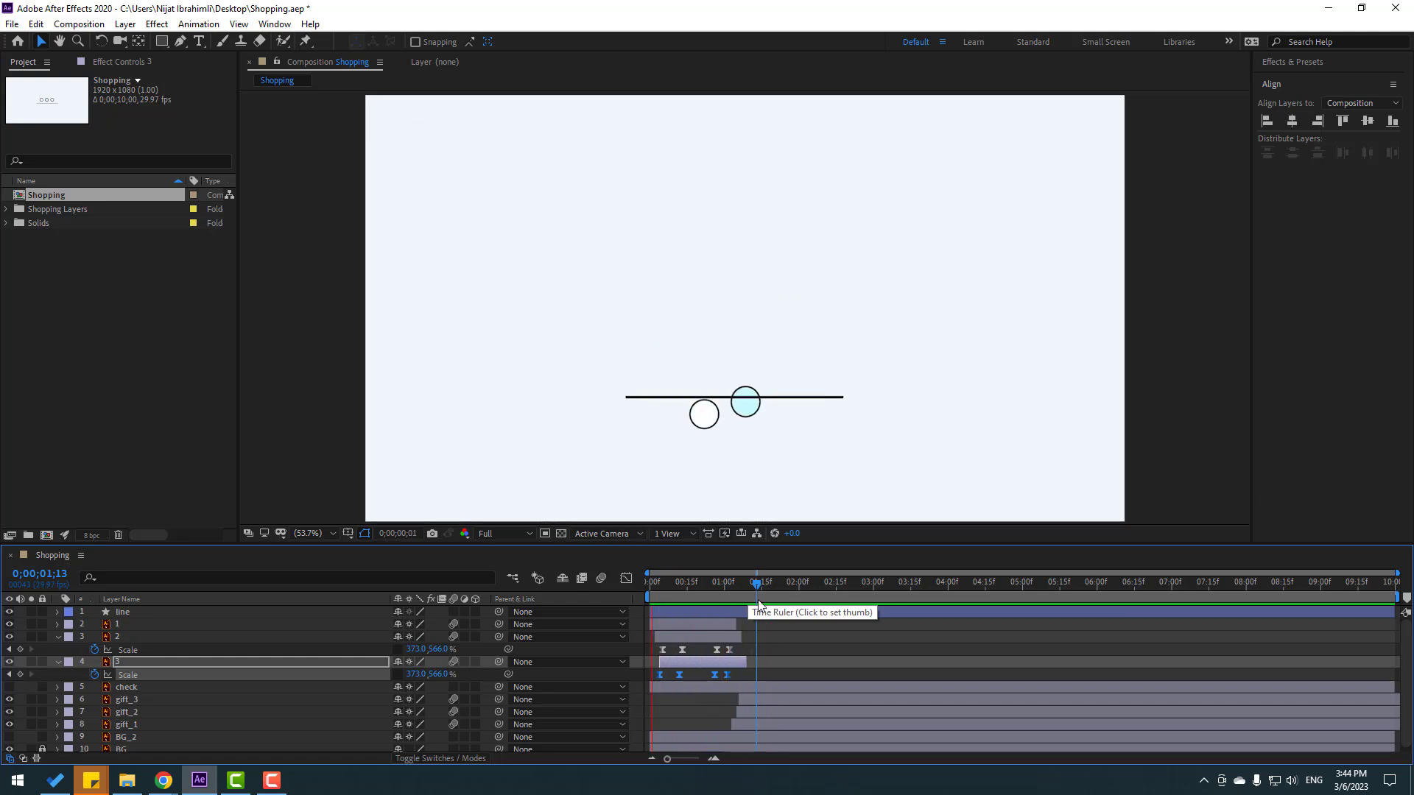
{"action": "key", "text": "space"}
Step: Move circle 1's last two Scale keyframes later to match its fall, placing the final one near 0;00;01;02, and preview
{"action": "left_click_drag", "start_coordinate": [675, 581], "coordinate": [717, 582]}
{"action": "left_click", "coordinate": [750, 191]}
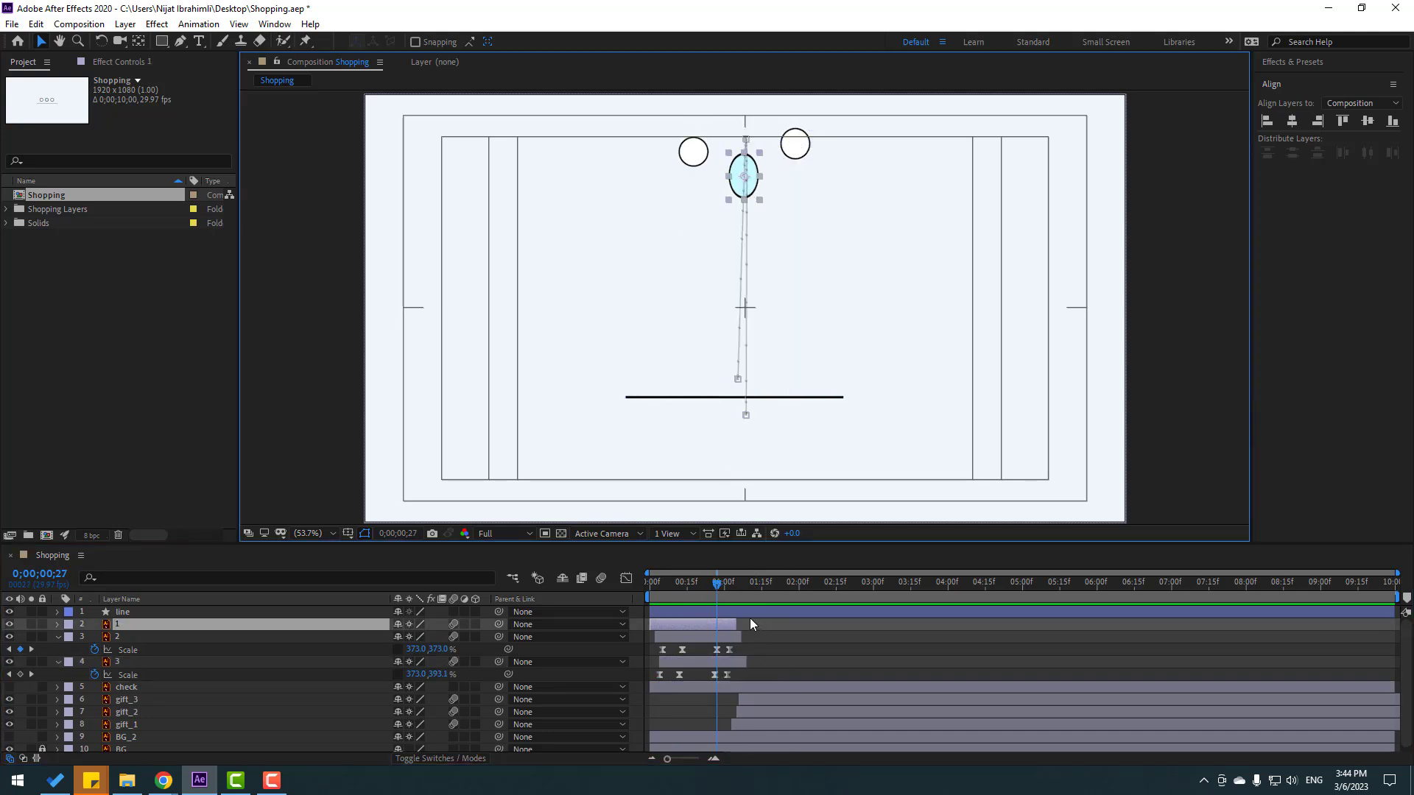
{"action": "key", "text": "u"}
{"action": "left_click", "coordinate": [703, 637]}
{"action": "left_click_drag", "start_coordinate": [704, 638], "coordinate": [727, 639]}
{"action": "left_click_drag", "start_coordinate": [710, 582], "coordinate": [736, 583]}
{"action": "key", "text": "space"}
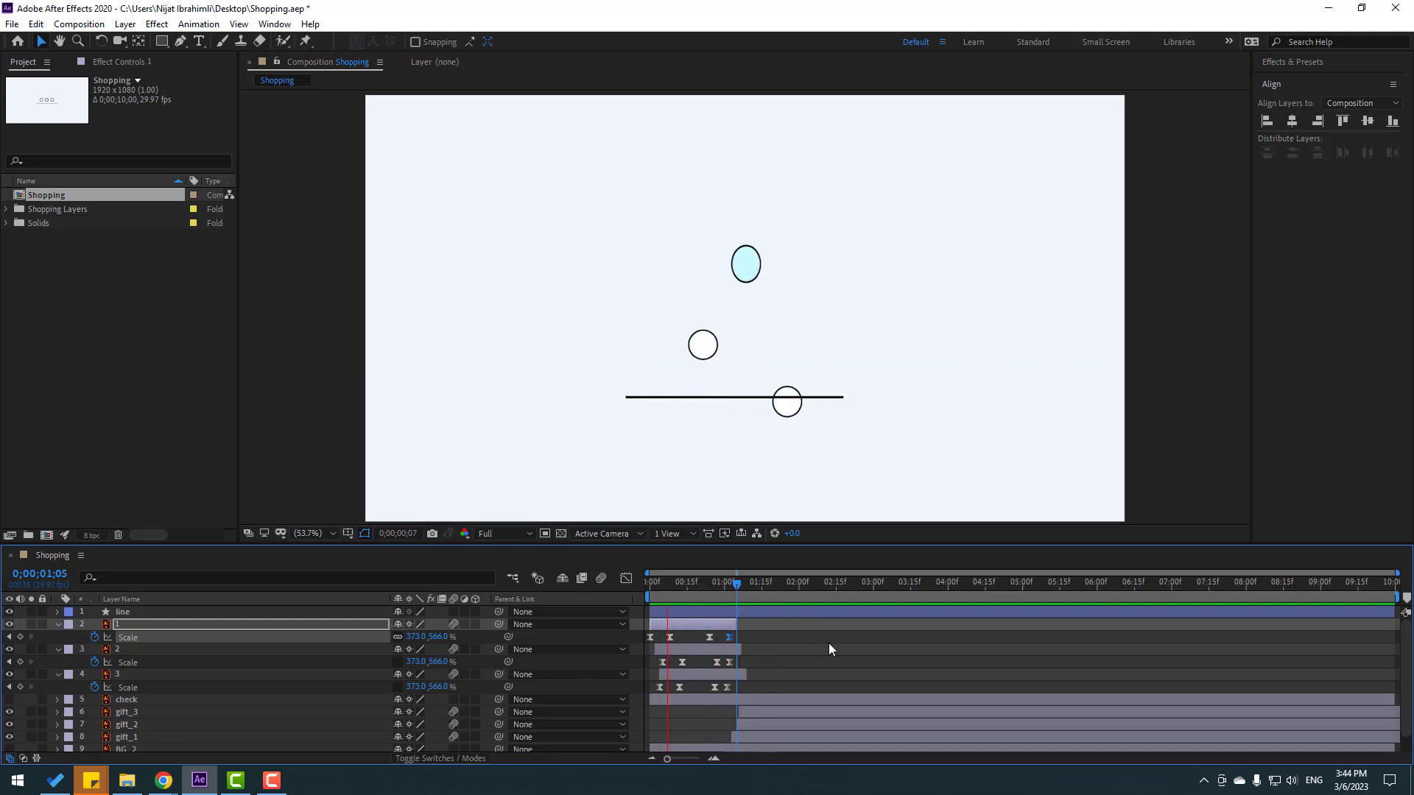
{"action": "key", "text": "space"}
{"action": "key", "text": "space"}
{"action": "key", "text": "space"}
Step: Collapse the properties of circle layers 1, 2 and 3 and clear the selection
{"action": "left_click", "coordinate": [60, 623]}
{"action": "left_click", "coordinate": [58, 636]}
{"action": "left_click", "coordinate": [59, 648]}
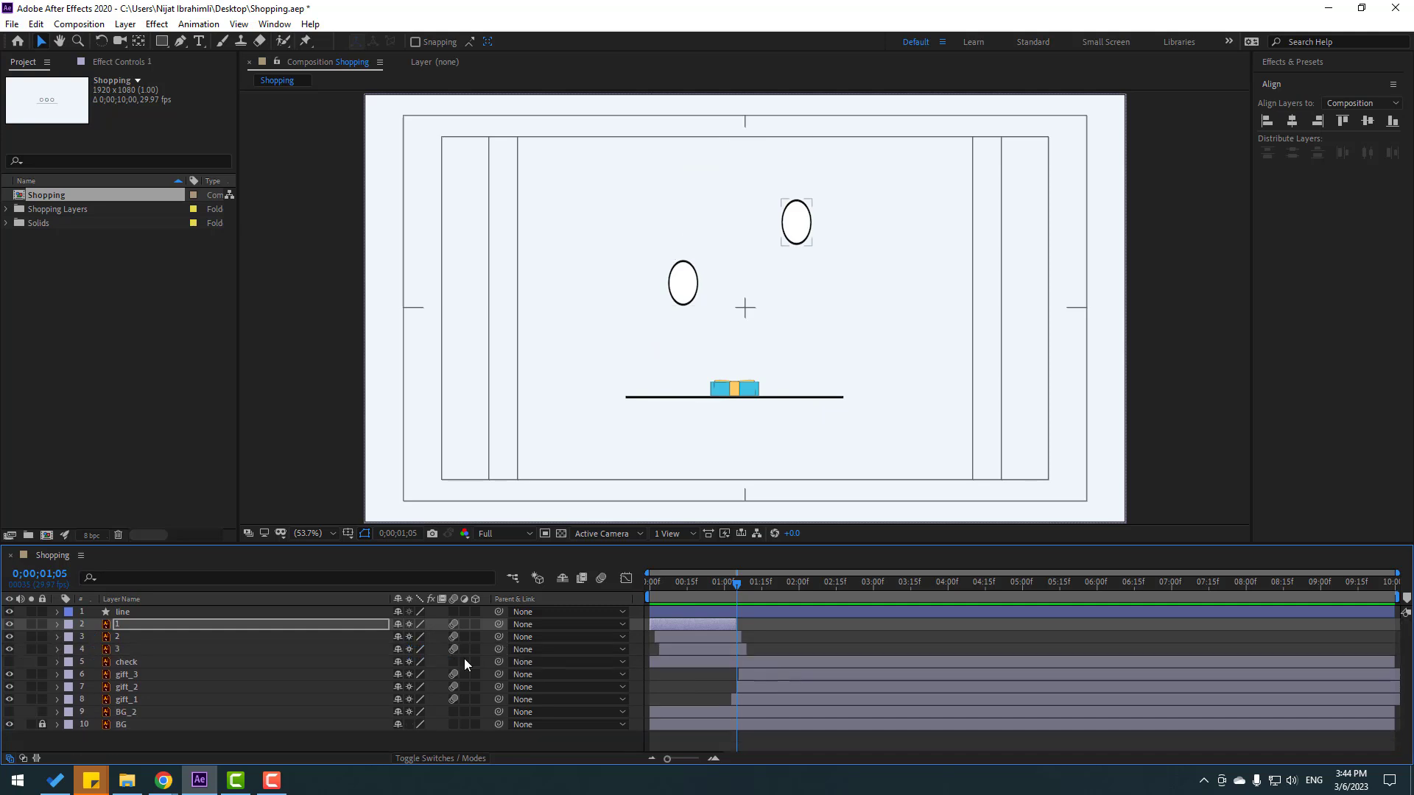
{"action": "left_click", "coordinate": [778, 630]}
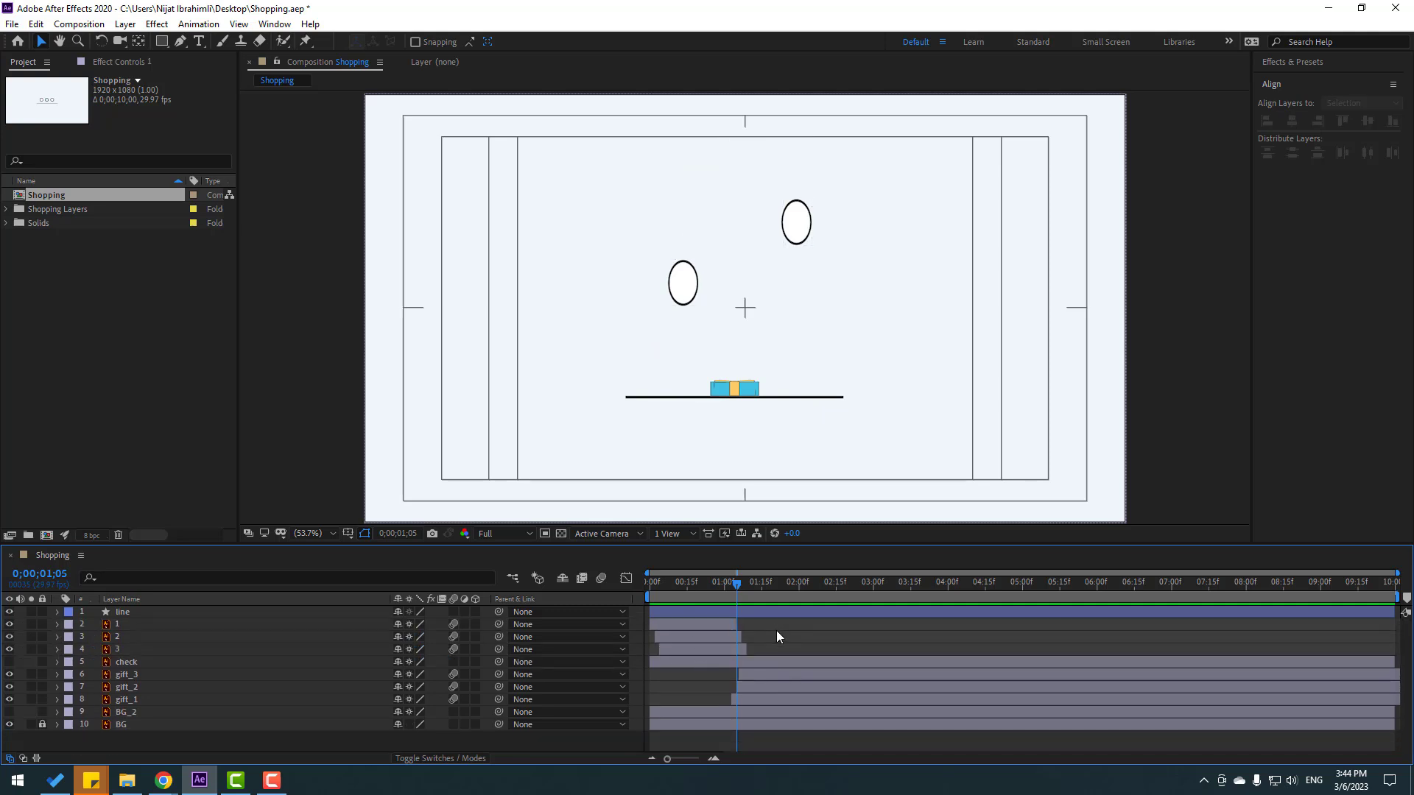
Step: Make the check layer visible, shift its start to 0;00;01;23, and enlarge the view of the gifts
{"action": "left_click", "coordinate": [125, 662]}
{"action": "left_click", "coordinate": [10, 662]}
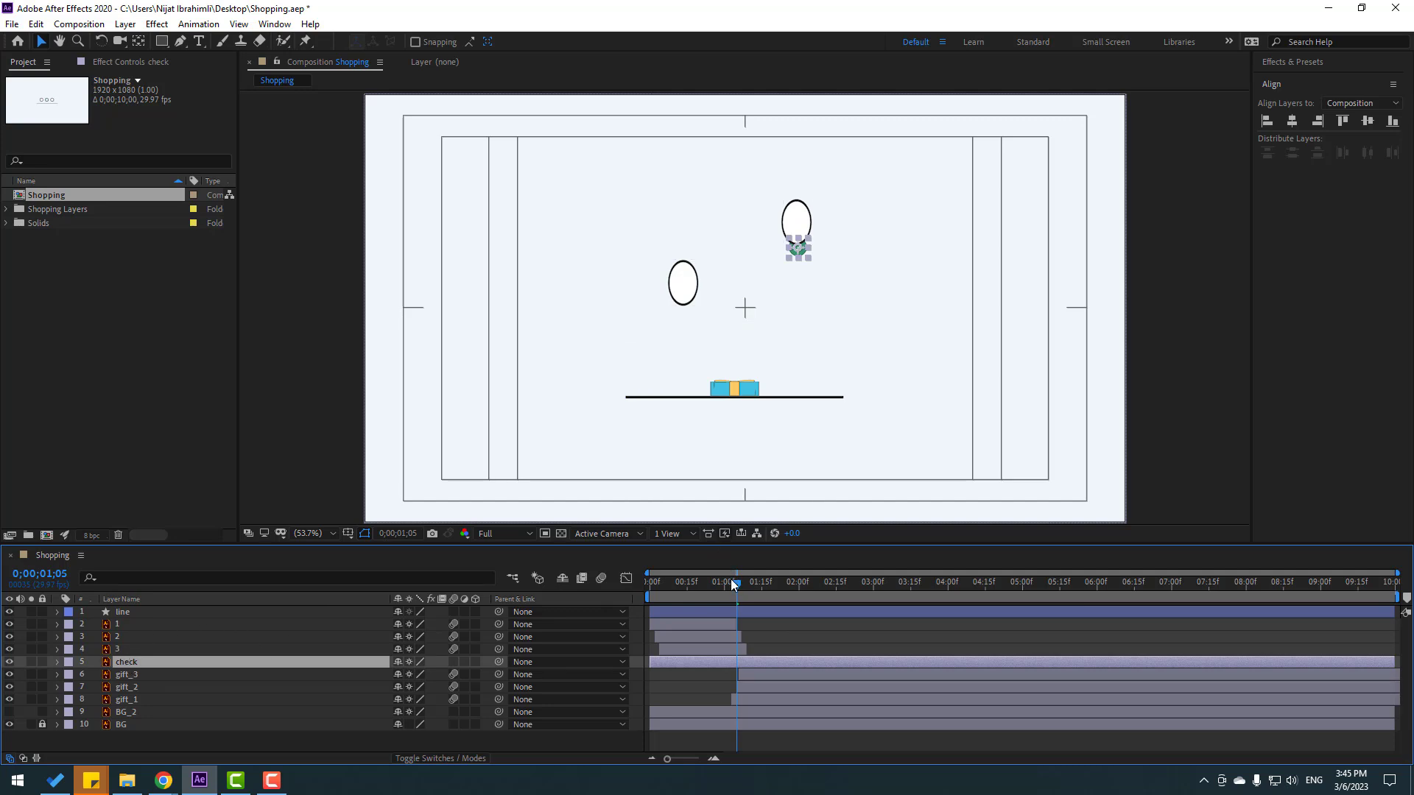
{"action": "left_click_drag", "start_coordinate": [729, 580], "coordinate": [679, 606]}
{"action": "left_click_drag", "start_coordinate": [742, 662], "coordinate": [874, 661]}
{"action": "left_click_drag", "start_coordinate": [740, 583], "coordinate": [808, 584]}
{"action": "scroll", "coordinate": [987, 390], "scroll_direction": "up", "scroll_amount": 2}
{"action": "left_click_drag", "start_coordinate": [646, 139], "coordinate": [645, 372]}
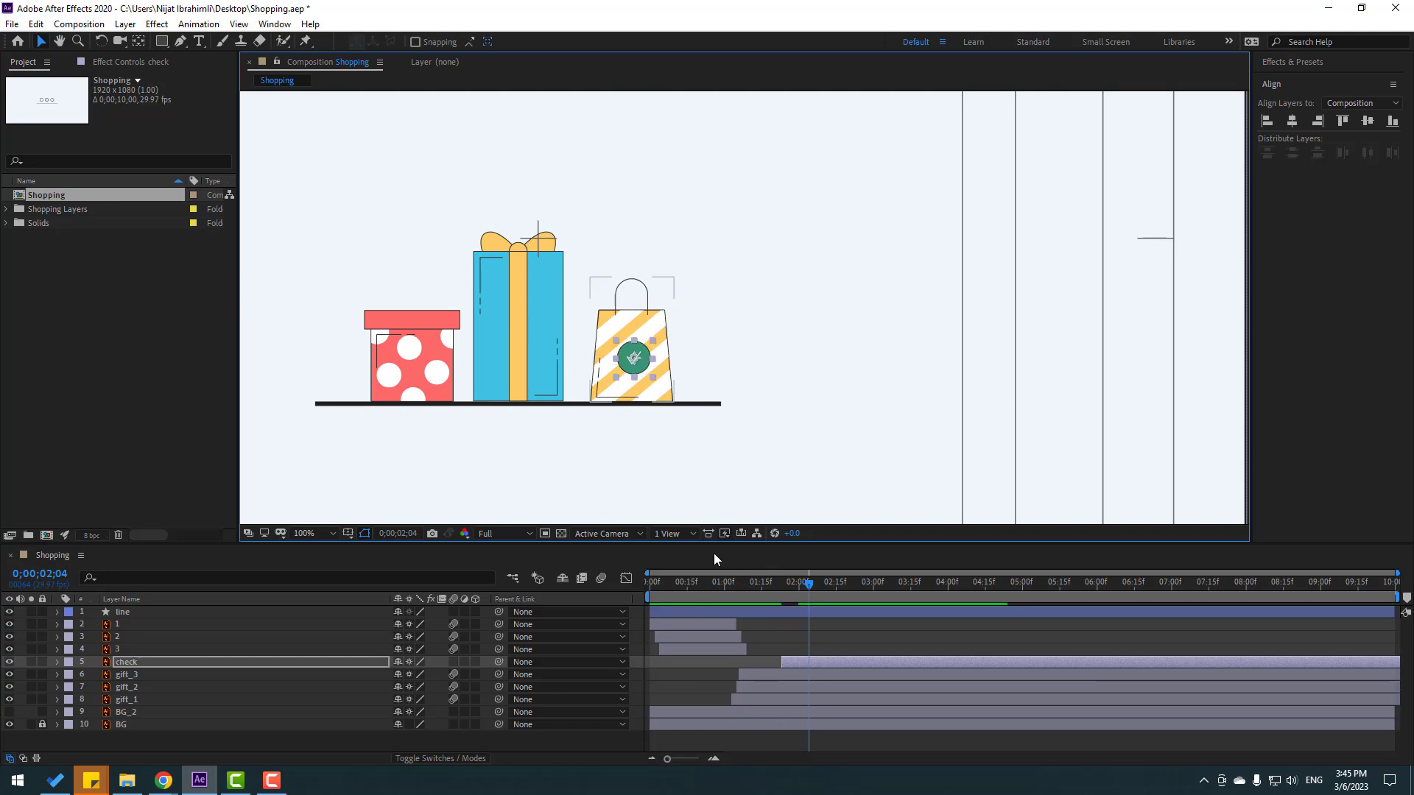
Step: Keyframe the check layer's Position at 0;00;01;23, then raise it above the bag to a Y of about 478 near 0;00;02;19
{"action": "left_click_drag", "start_coordinate": [798, 587], "coordinate": [782, 586]}
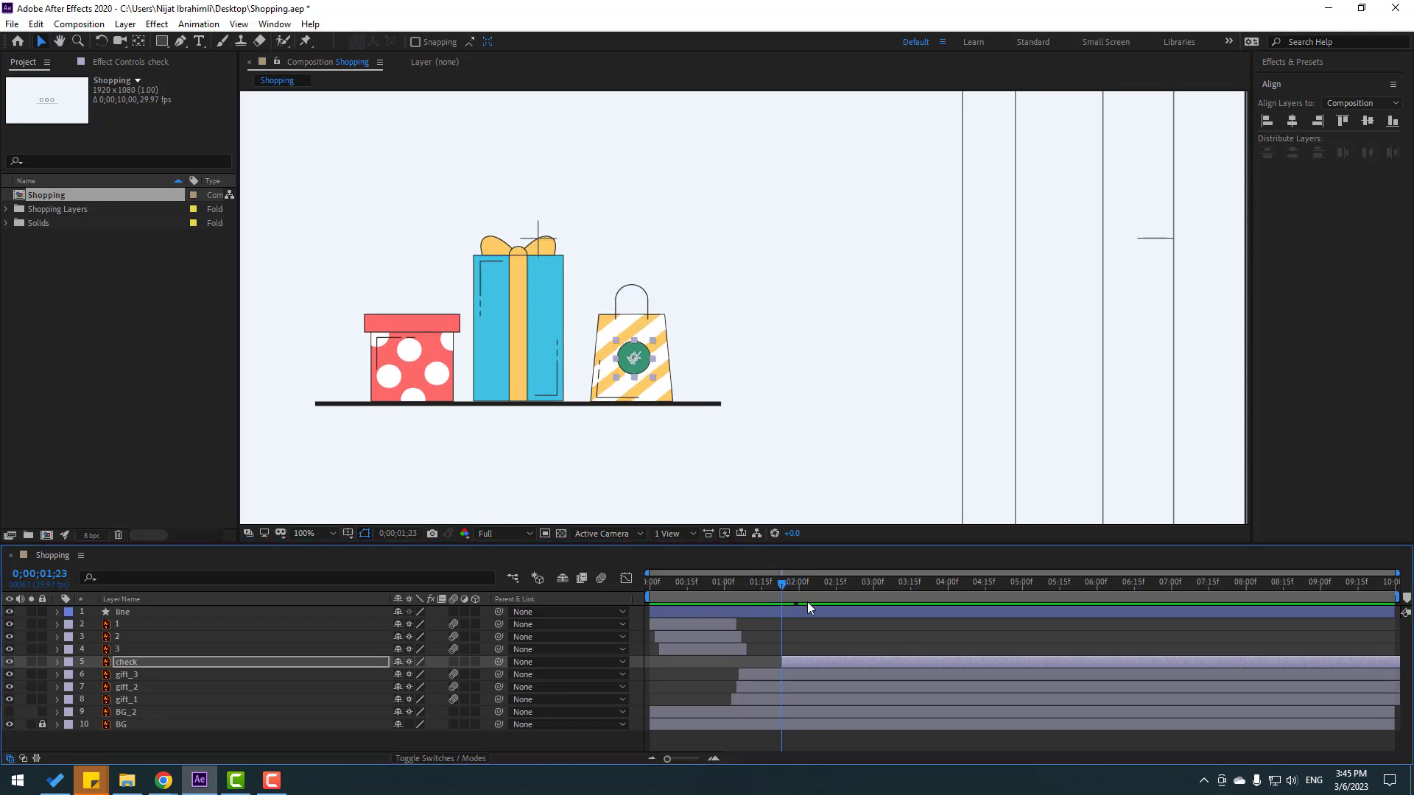
{"action": "key", "text": "p"}
{"action": "left_click", "coordinate": [95, 675]}
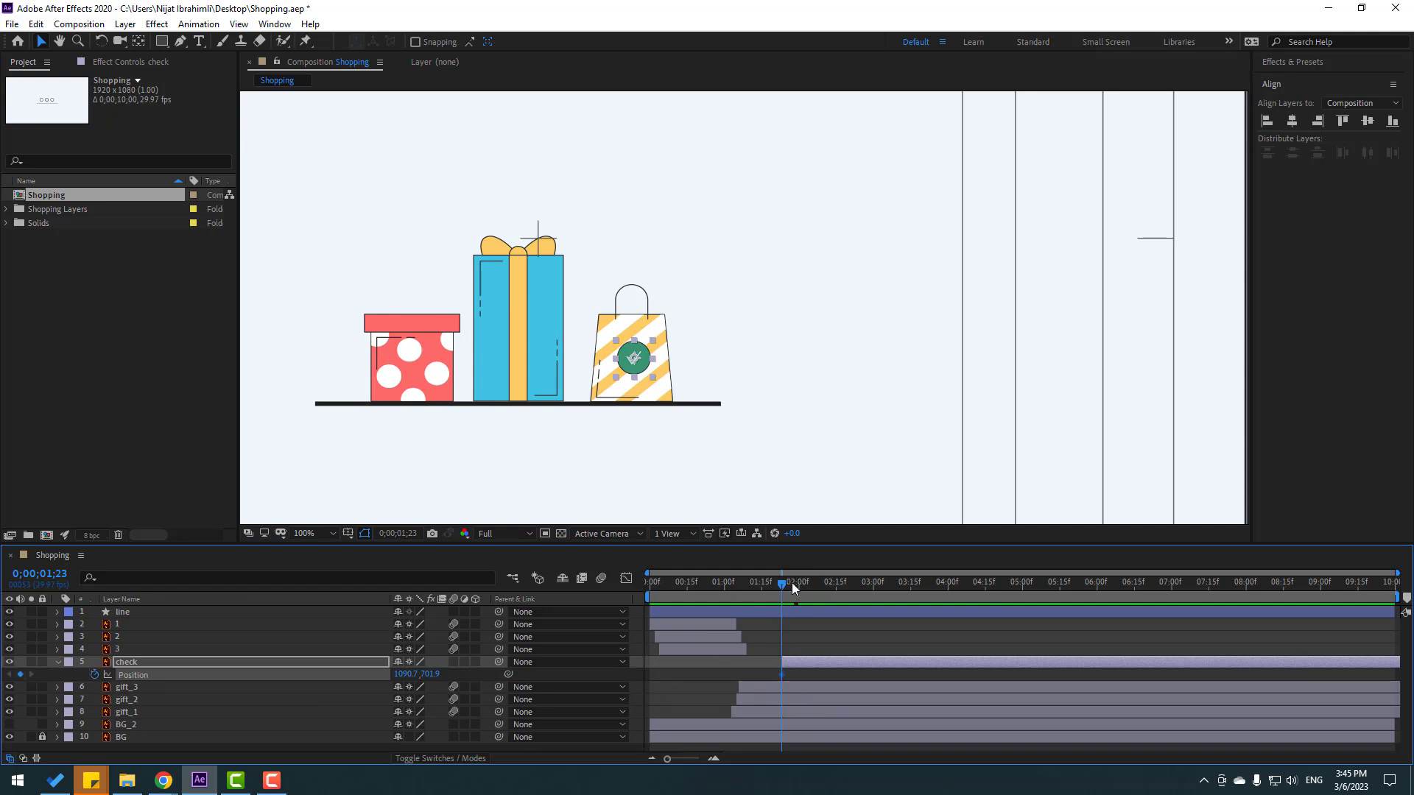
{"action": "left_click_drag", "start_coordinate": [793, 581], "coordinate": [824, 582]}
{"action": "left_click_drag", "start_coordinate": [432, 674], "coordinate": [267, 674]}
Step: Keyframe the check layer's Opacity at 100% at 0;00;02;06 and 0% at 0;00;02;16
{"action": "left_click_drag", "start_coordinate": [849, 584], "coordinate": [814, 589]}
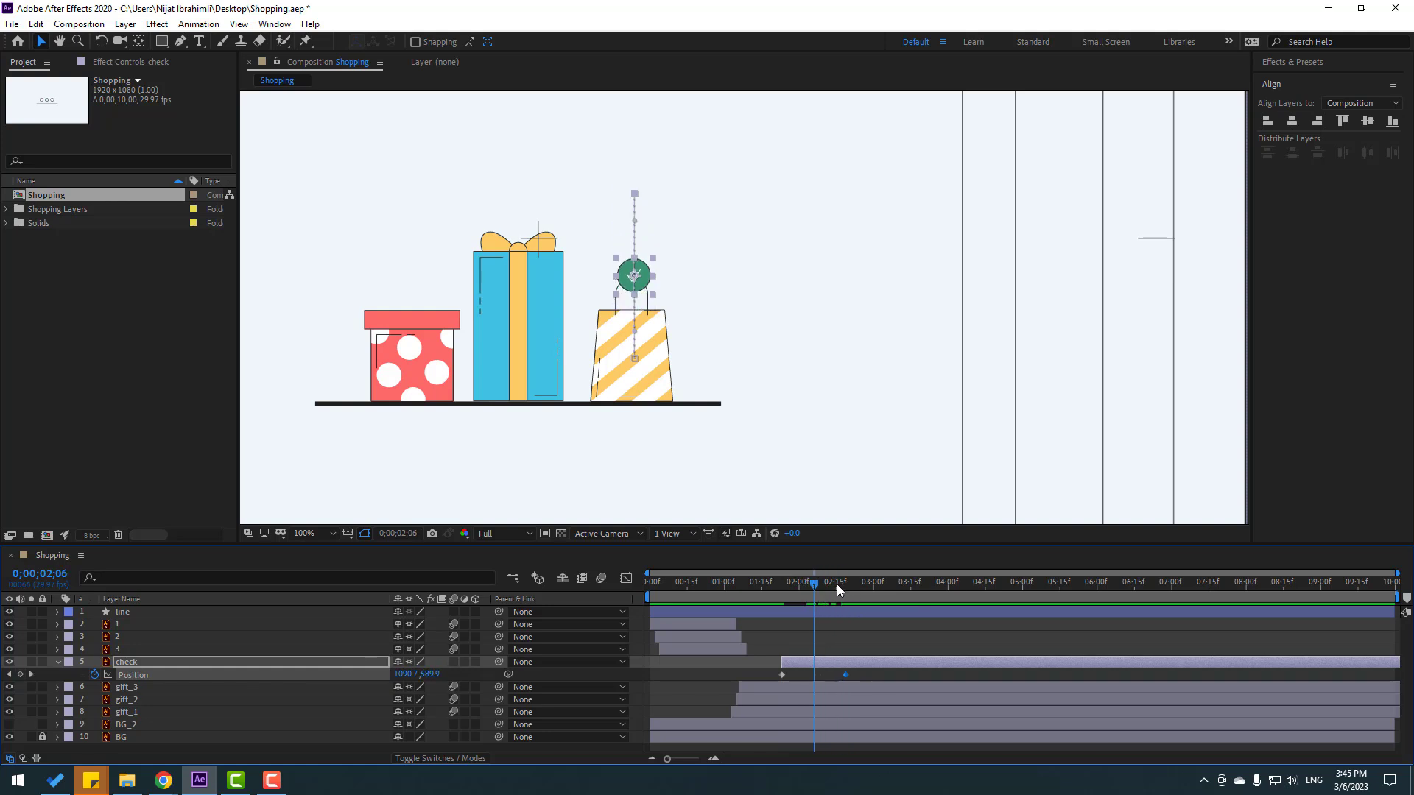
{"action": "key", "text": "shift+t"}
{"action": "left_click", "coordinate": [94, 687]}
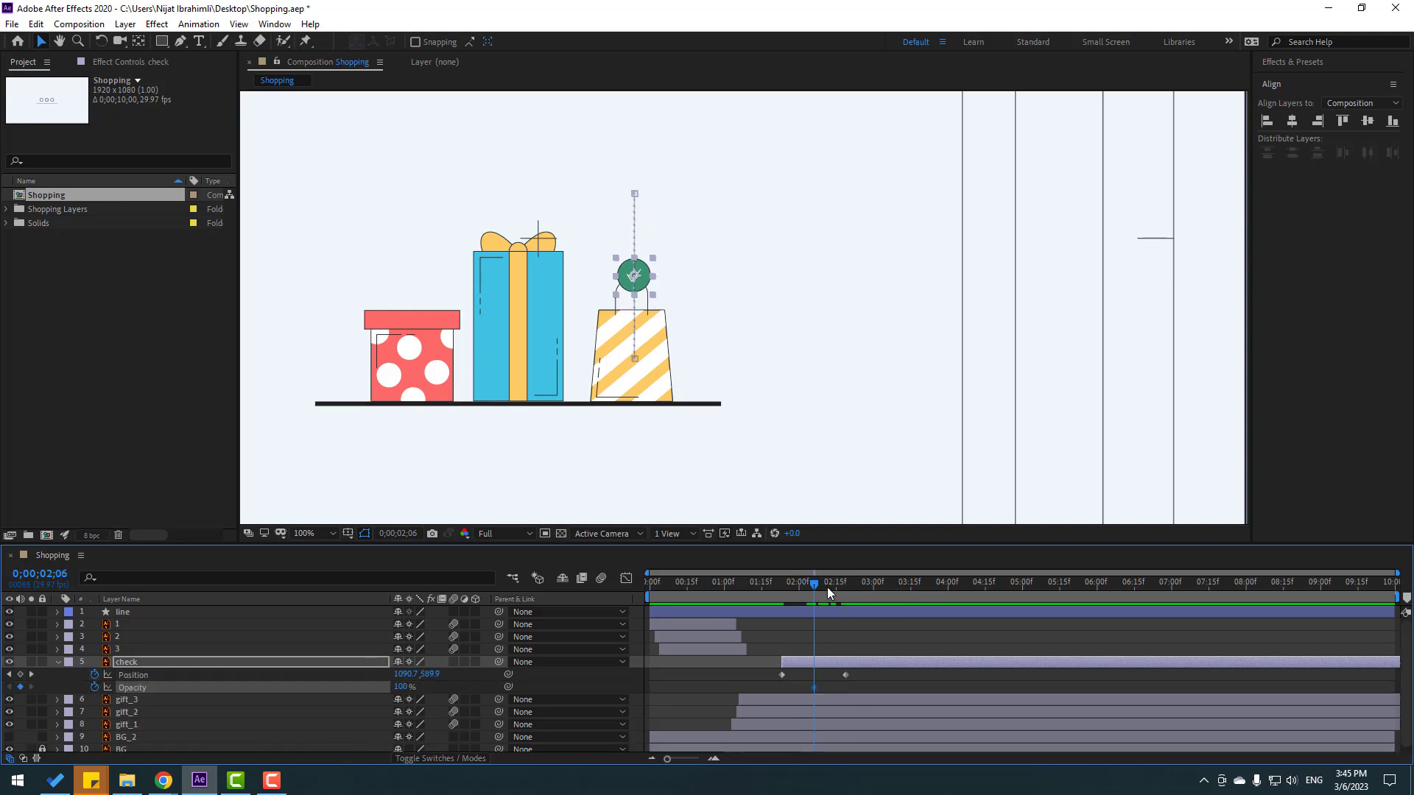
{"action": "left_click_drag", "start_coordinate": [823, 582], "coordinate": [838, 585]}
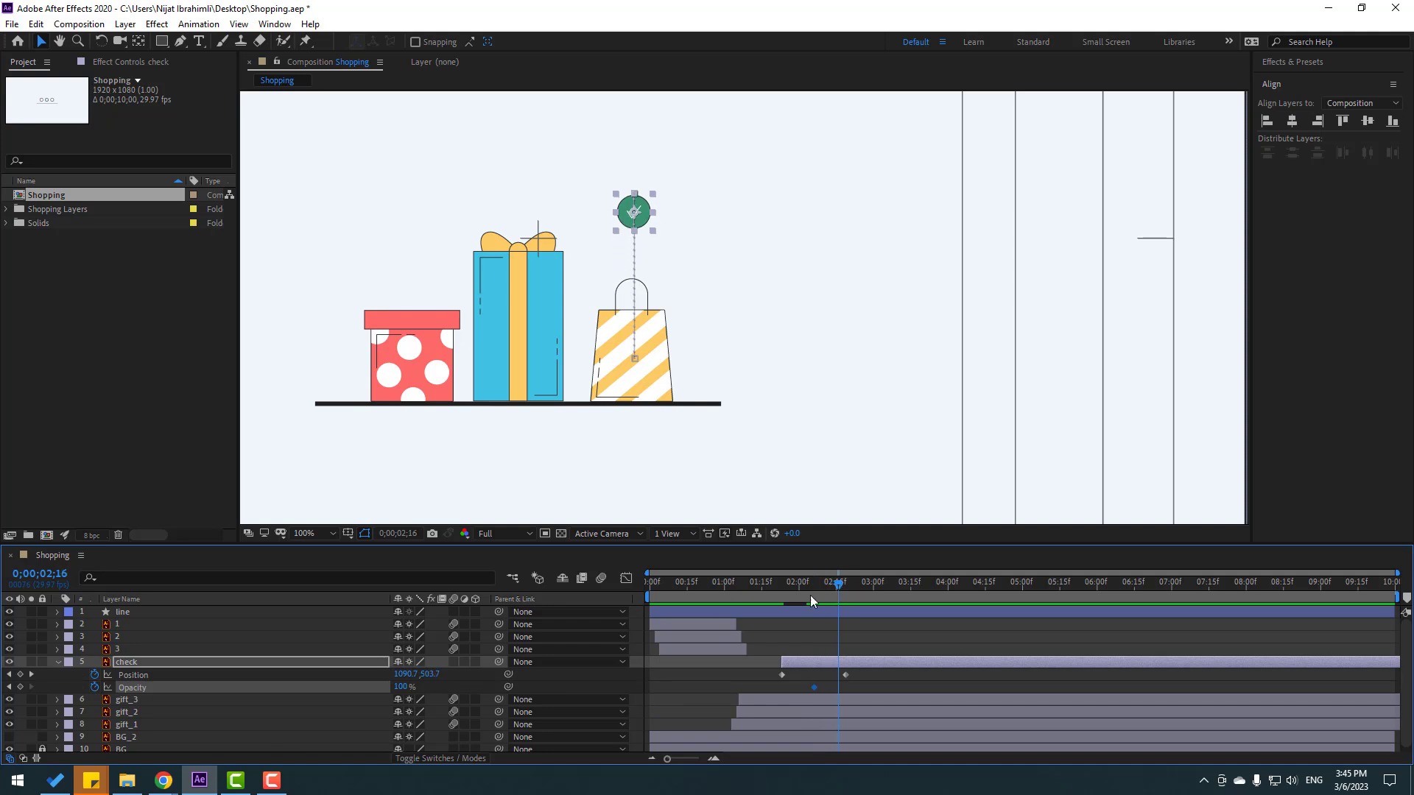
{"action": "left_click", "coordinate": [406, 688]}
{"action": "type", "text": "0"}
{"action": "key", "text": "Return"}
Step: Start the work area just before the check layer begins and apply Easy Ease to its Position and Opacity keyframes, previewing the motion
{"action": "left_click_drag", "start_coordinate": [649, 597], "coordinate": [774, 596]}
{"action": "key", "text": "space"}
{"action": "left_click_drag", "start_coordinate": [860, 672], "coordinate": [770, 689]}
{"action": "right_click", "coordinate": [782, 675]}
{"action": "mouse_move", "coordinate": [925, 666]}
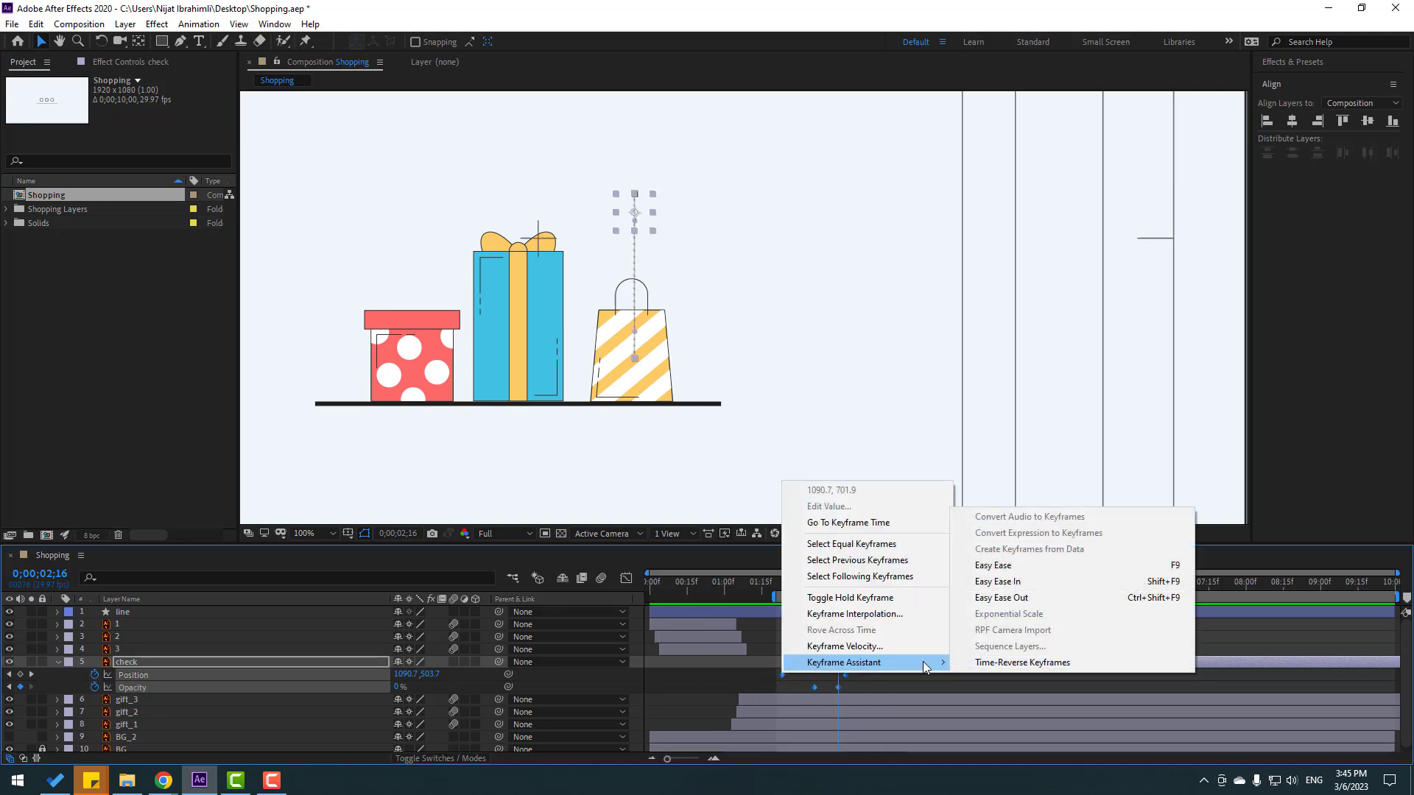
{"action": "left_click", "coordinate": [995, 566]}
{"action": "key", "text": "space"}
Step: Keyframe the check layer's Rotation from 0° at 0;00;01;23 to 25° at 0;00;02;18 and preview the turn
{"action": "left_click", "coordinate": [784, 581]}
{"action": "key", "text": "shift+r"}
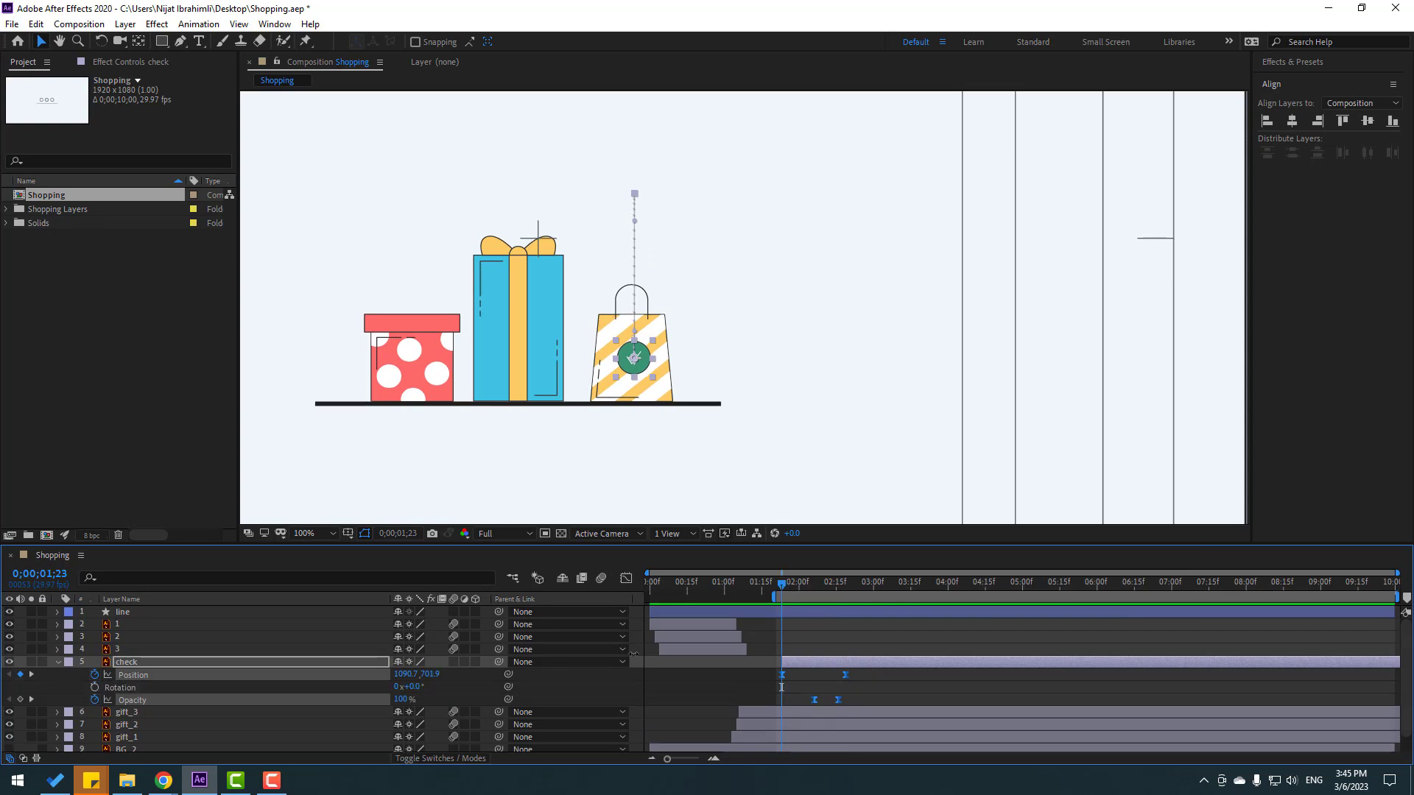
{"action": "left_click", "coordinate": [96, 686]}
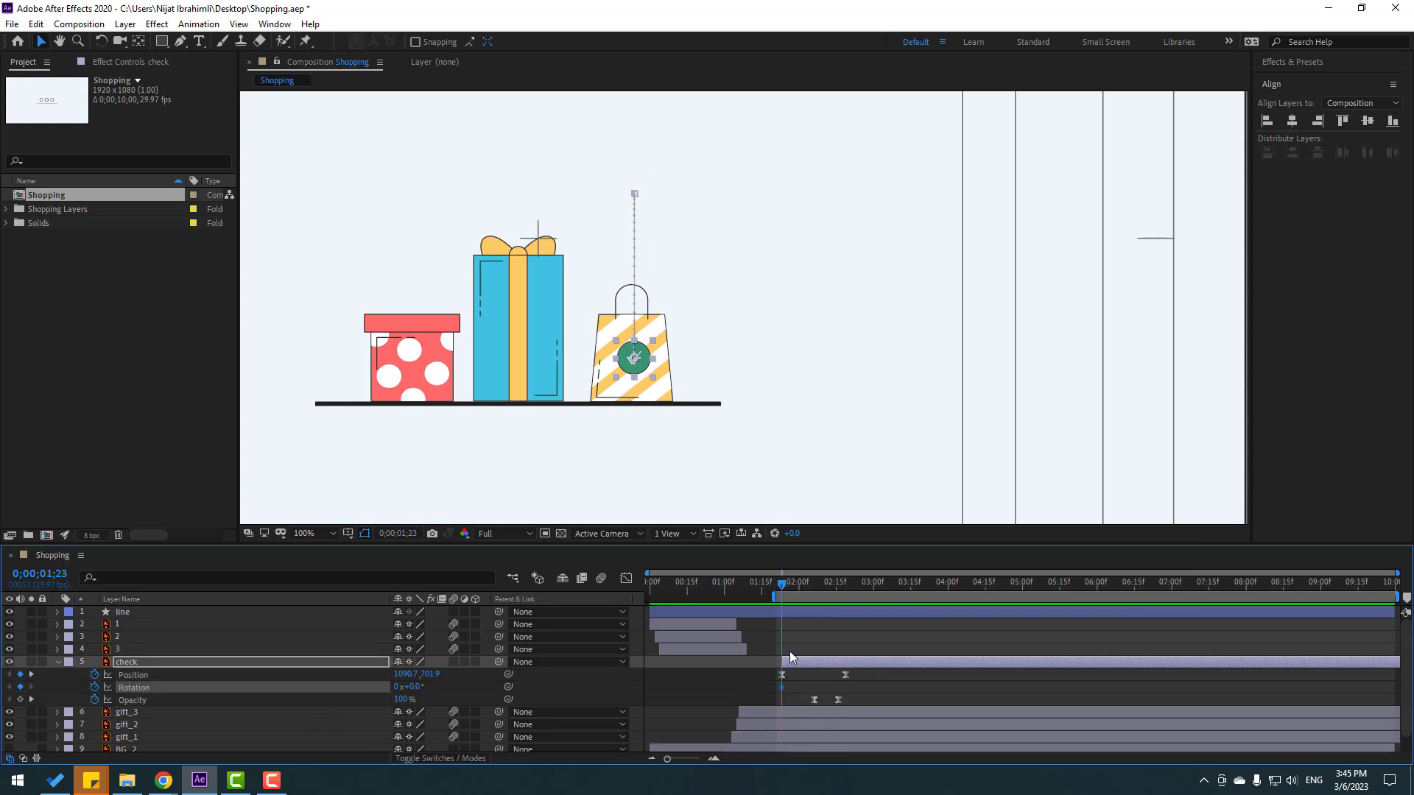
{"action": "left_click_drag", "start_coordinate": [794, 589], "coordinate": [844, 589]}
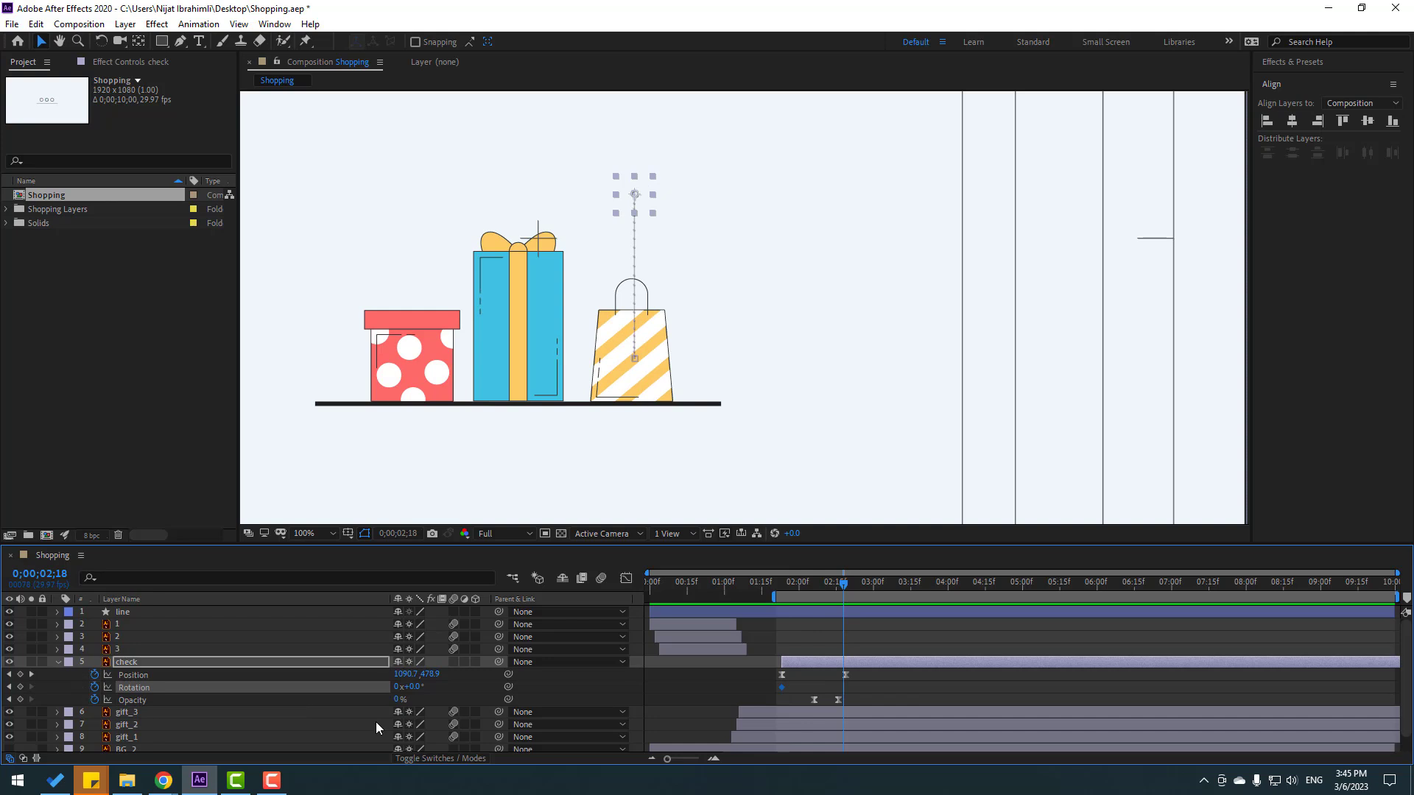
{"action": "left_click", "coordinate": [413, 686]}
{"action": "type", "text": "25"}
{"action": "key", "text": "Return"}
{"action": "left_click", "coordinate": [879, 639]}
{"action": "key", "text": "space"}
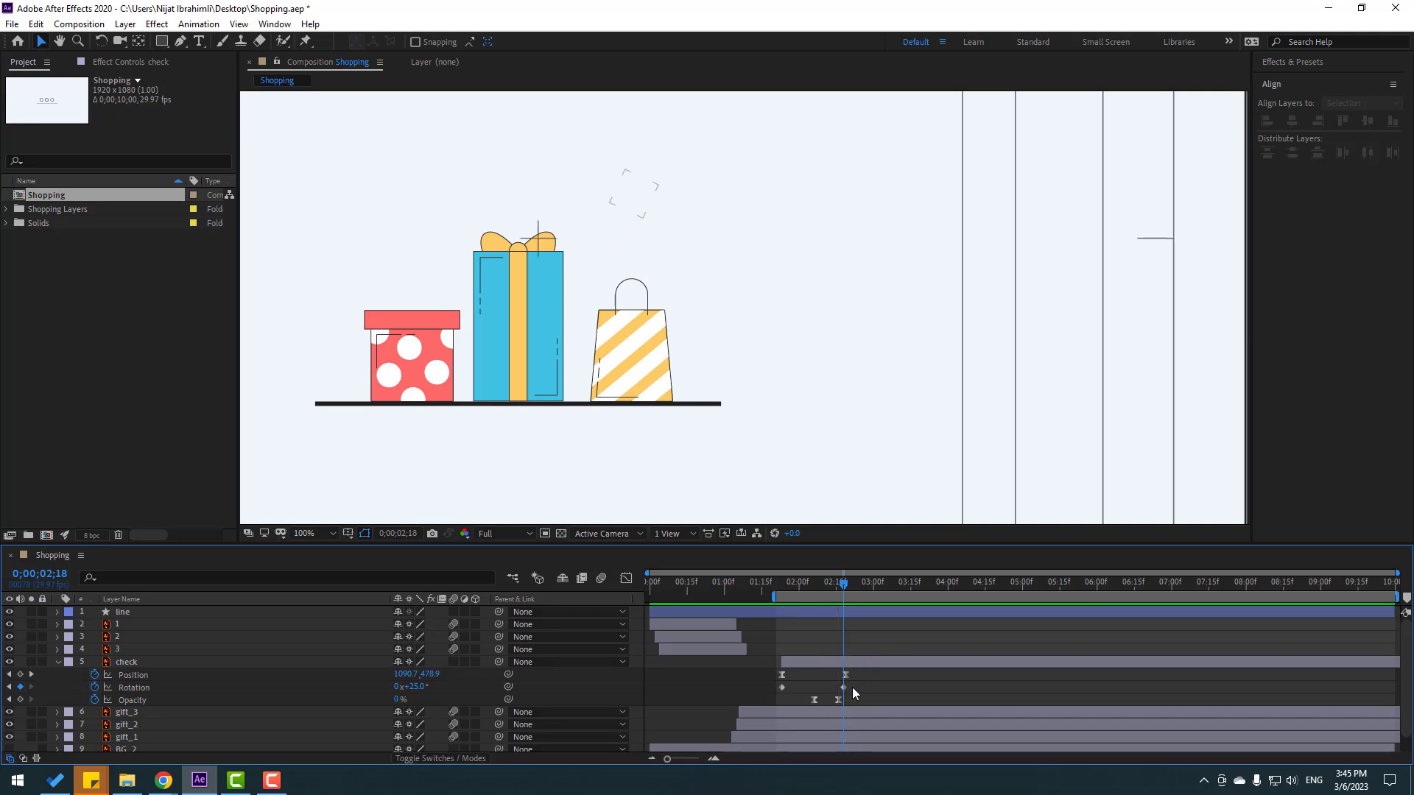
{"action": "key", "text": "space"}
Step: Collapse the check layer, place it below gift_1 in the layer order, and shift its start to about 0;00;01;10
{"action": "key", "text": "u"}
{"action": "left_click_drag", "start_coordinate": [153, 663], "coordinate": [160, 700]}
{"action": "left_click", "coordinate": [738, 589]}
{"action": "mouse_move", "coordinate": [745, 589]}
{"action": "left_mouse_down"}
{"action": "mouse_move", "coordinate": [766, 590]}
{"action": "mouse_move", "coordinate": [751, 591]}
{"action": "left_mouse_up"}
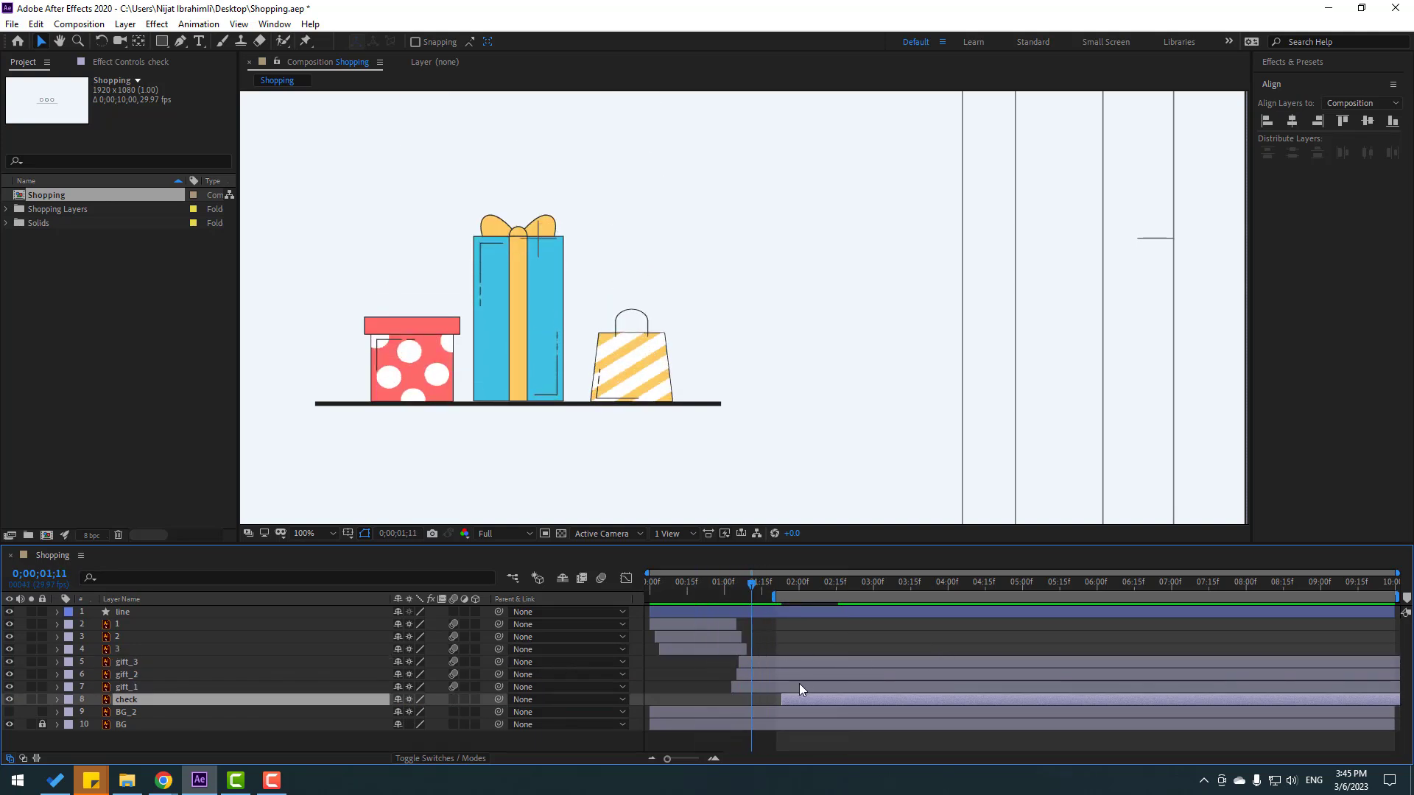
{"action": "left_click_drag", "start_coordinate": [796, 701], "coordinate": [765, 701]}
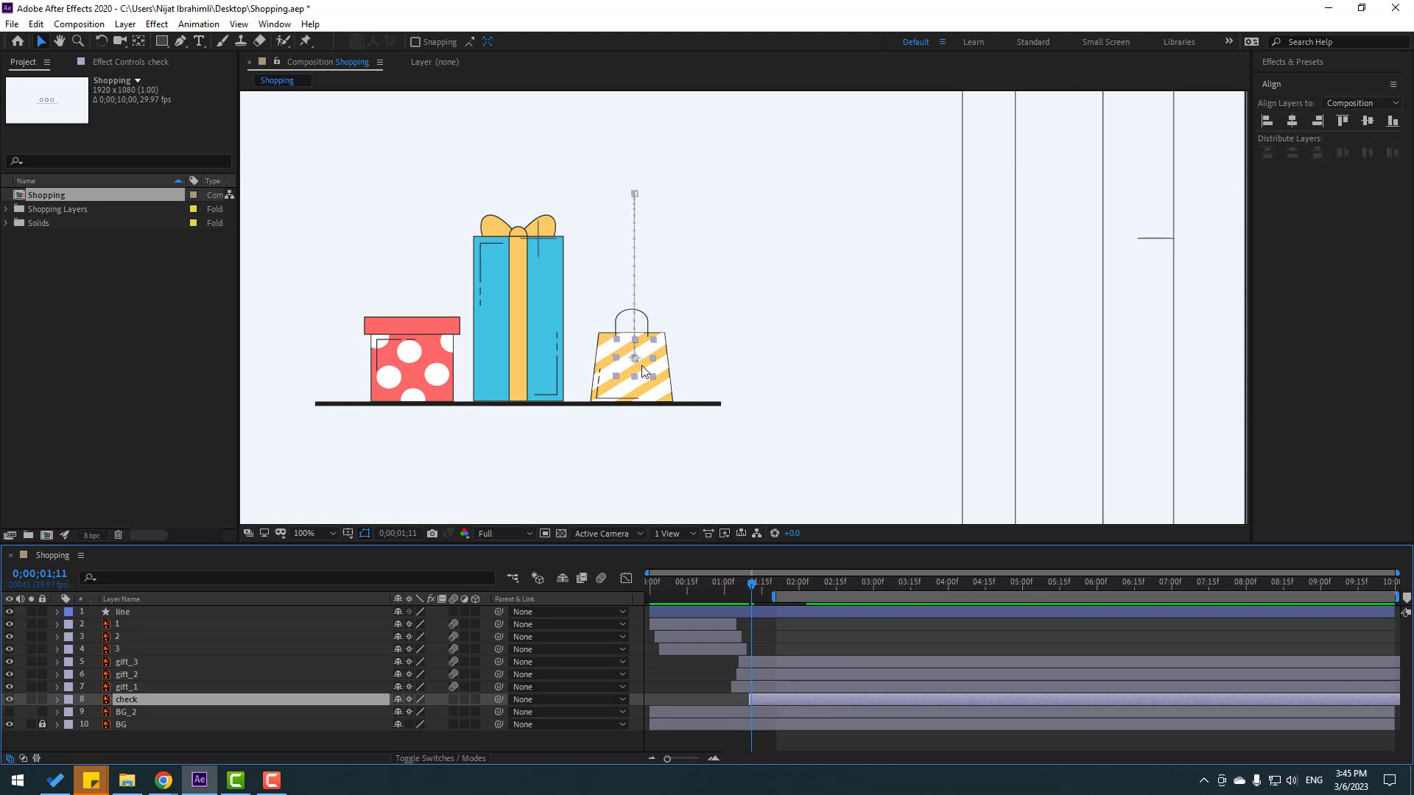
Step: Duplicate the check layer, start the copy at about 0;00;01;12 and move its Position path over the middle gift at X 931.7
{"action": "left_click_drag", "start_coordinate": [729, 581], "coordinate": [786, 587]}
{"action": "key", "text": "ctrl+d"}
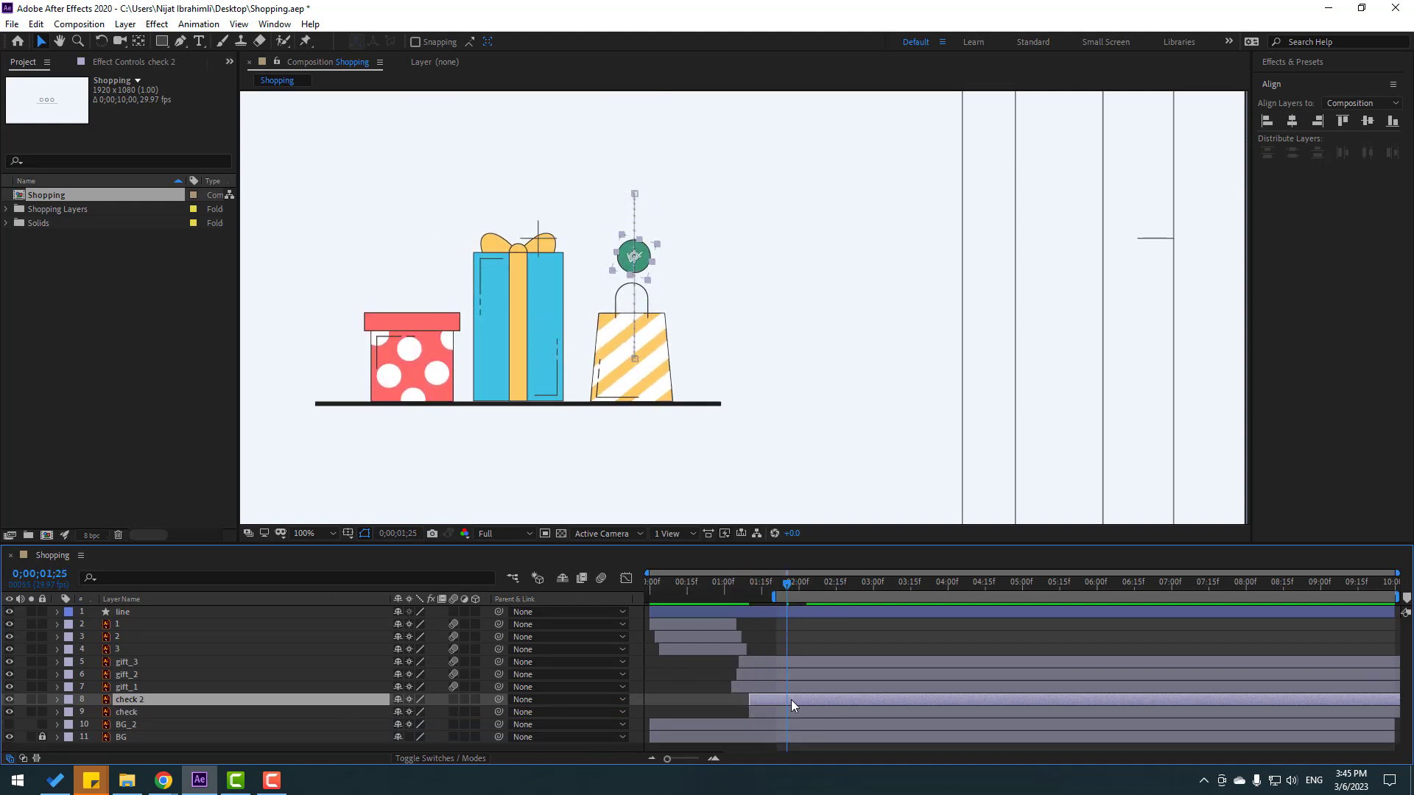
{"action": "left_click_drag", "start_coordinate": [766, 698], "coordinate": [770, 697]}
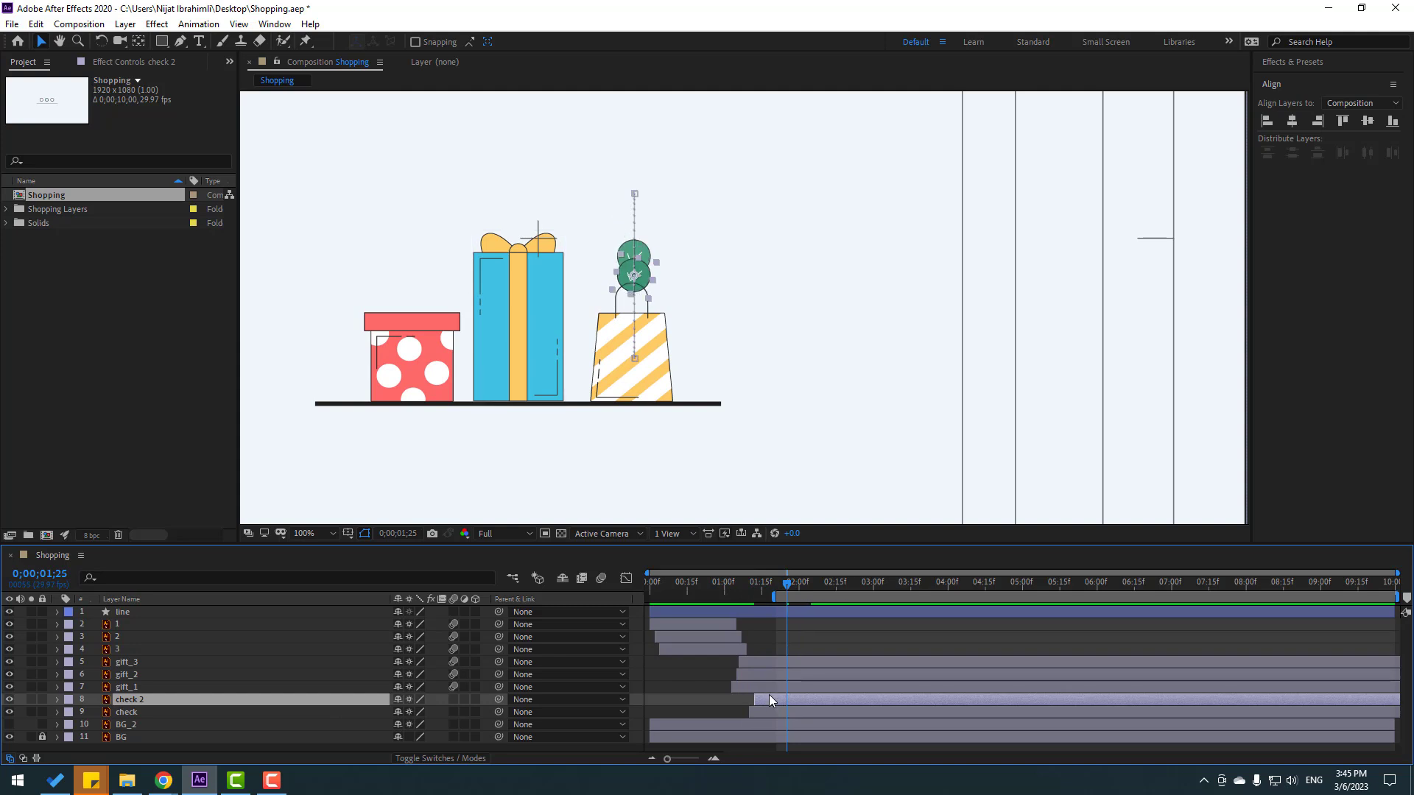
{"action": "key", "text": "p"}
{"action": "left_click_drag", "start_coordinate": [771, 593], "coordinate": [824, 594]}
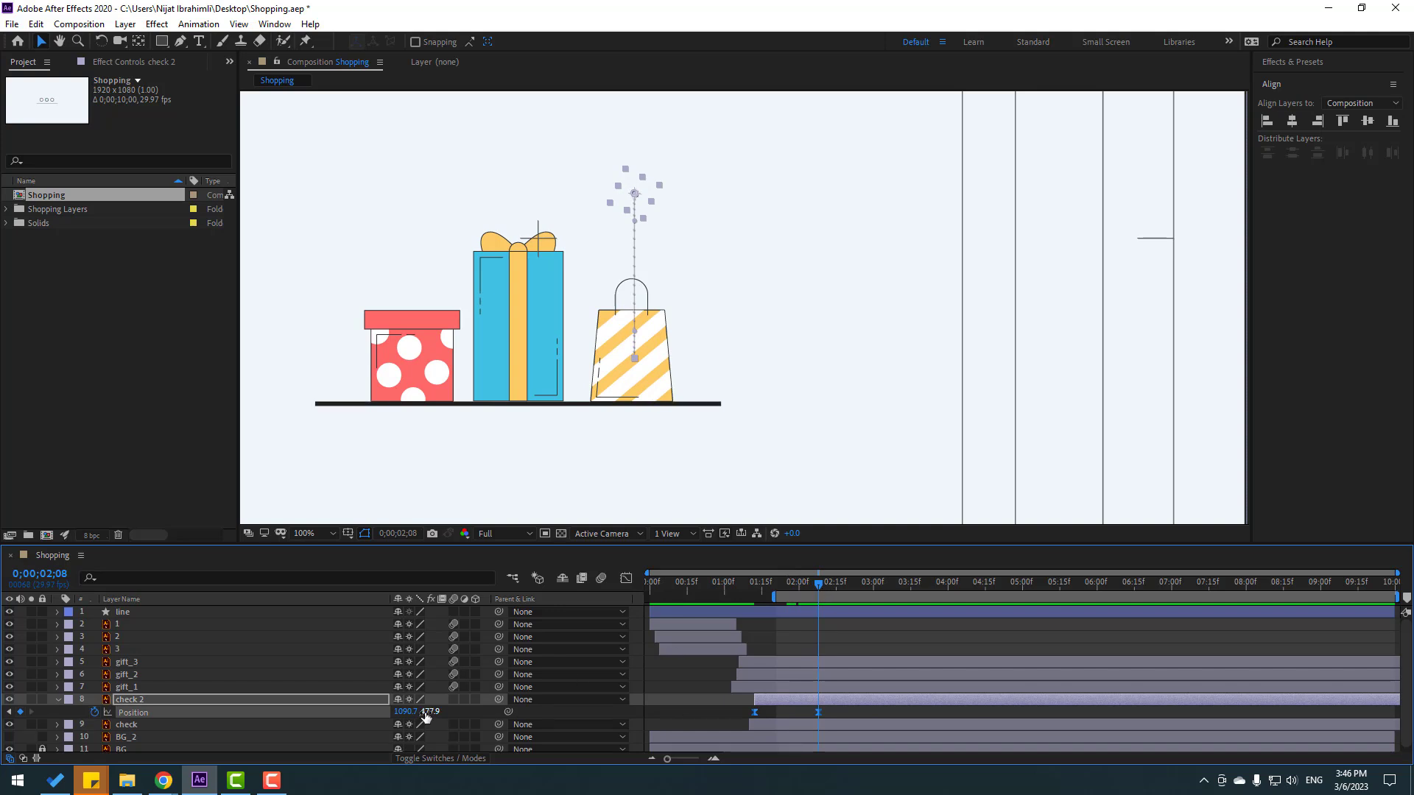
{"action": "left_click_drag", "start_coordinate": [407, 713], "coordinate": [290, 712]}
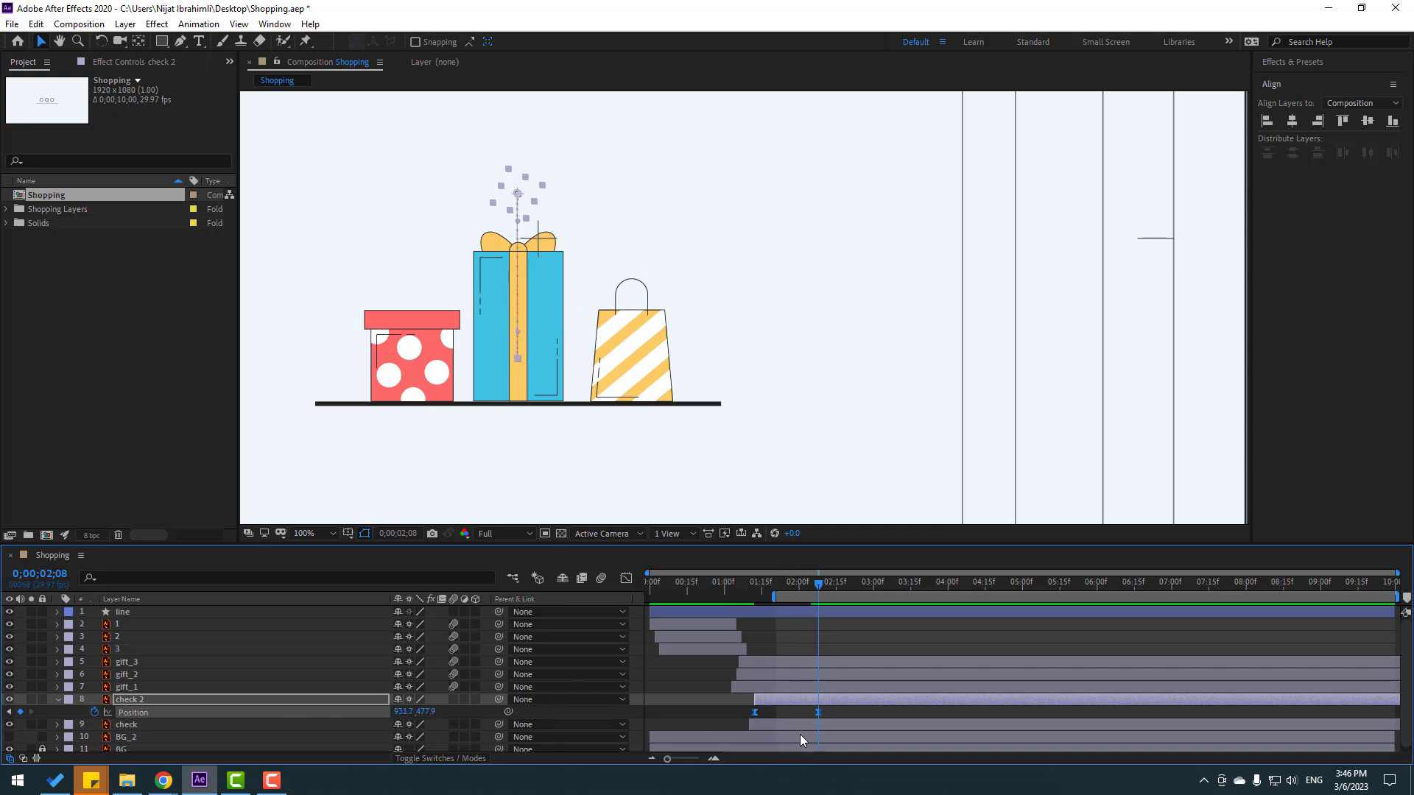
Step: Duplicate the check 2 layer and move the copy's Position path over the red gift box at X 792.7
{"action": "key", "text": "ctrl+d"}
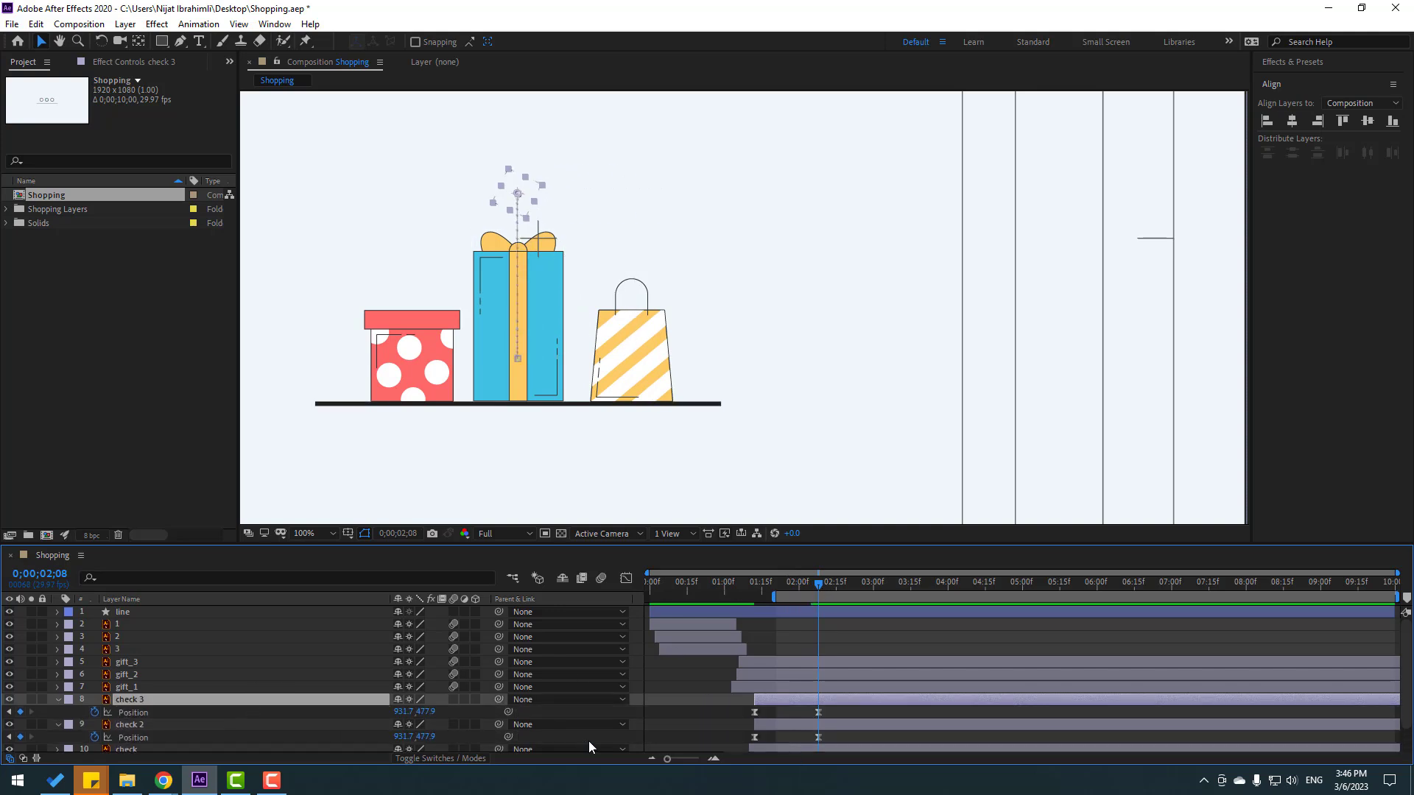
{"action": "left_click_drag", "start_coordinate": [828, 709], "coordinate": [745, 719]}
{"action": "left_click_drag", "start_coordinate": [400, 713], "coordinate": [301, 713]}
Step: Shift the check 2 layer earlier so it starts at about 0;00;01;08
{"action": "left_click_drag", "start_coordinate": [736, 589], "coordinate": [778, 589]}
{"action": "left_click", "coordinate": [789, 718]}
{"action": "left_click_drag", "start_coordinate": [808, 726], "coordinate": [797, 726]}
Step: Set the work area from the composition start to about 0;00;02;15 and preview the whole animation without guides, fitted to view
{"action": "left_click_drag", "start_coordinate": [728, 587], "coordinate": [829, 590]}
{"action": "key", "text": "n"}
{"action": "key", "text": "Home"}
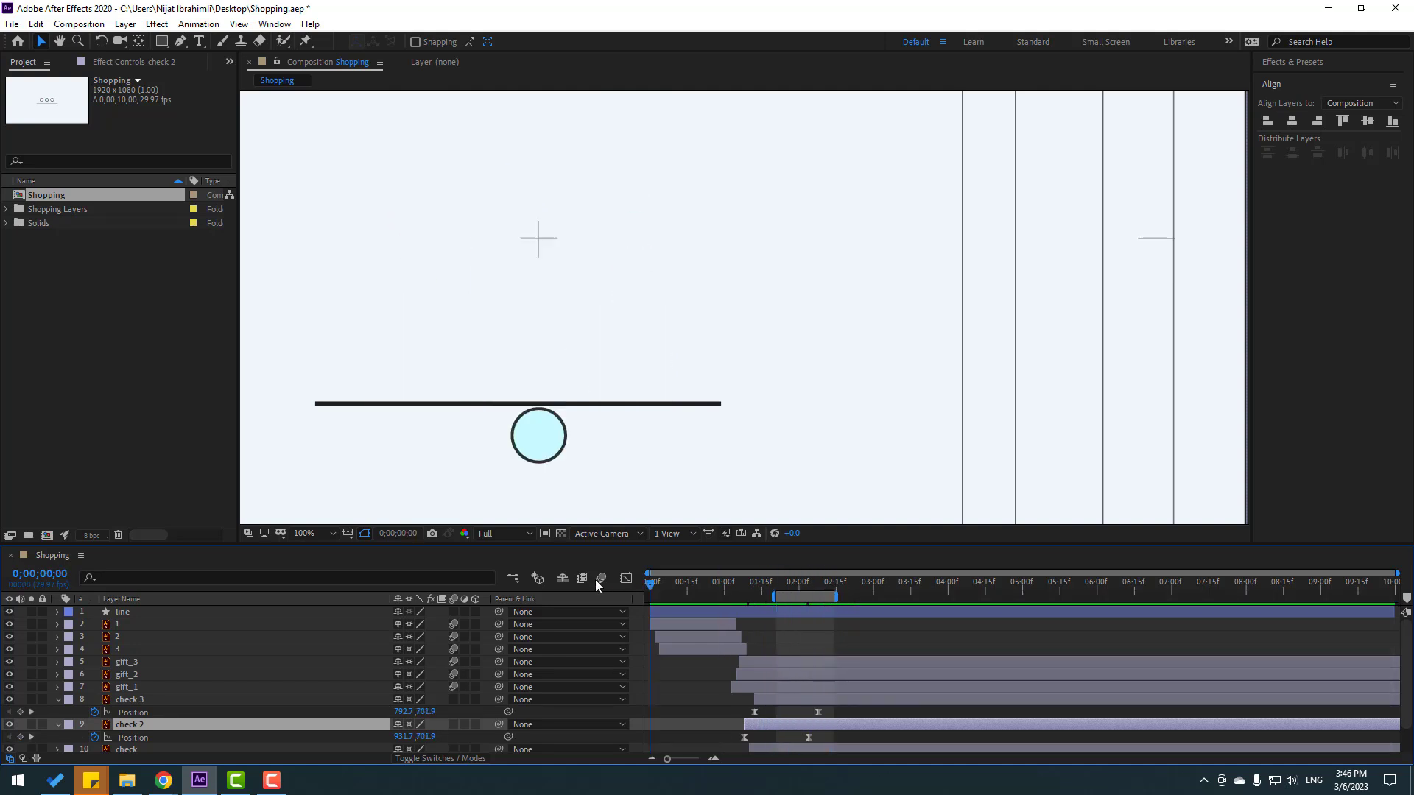
{"action": "left_click", "coordinate": [316, 533]}
{"action": "left_click", "coordinate": [332, 290]}
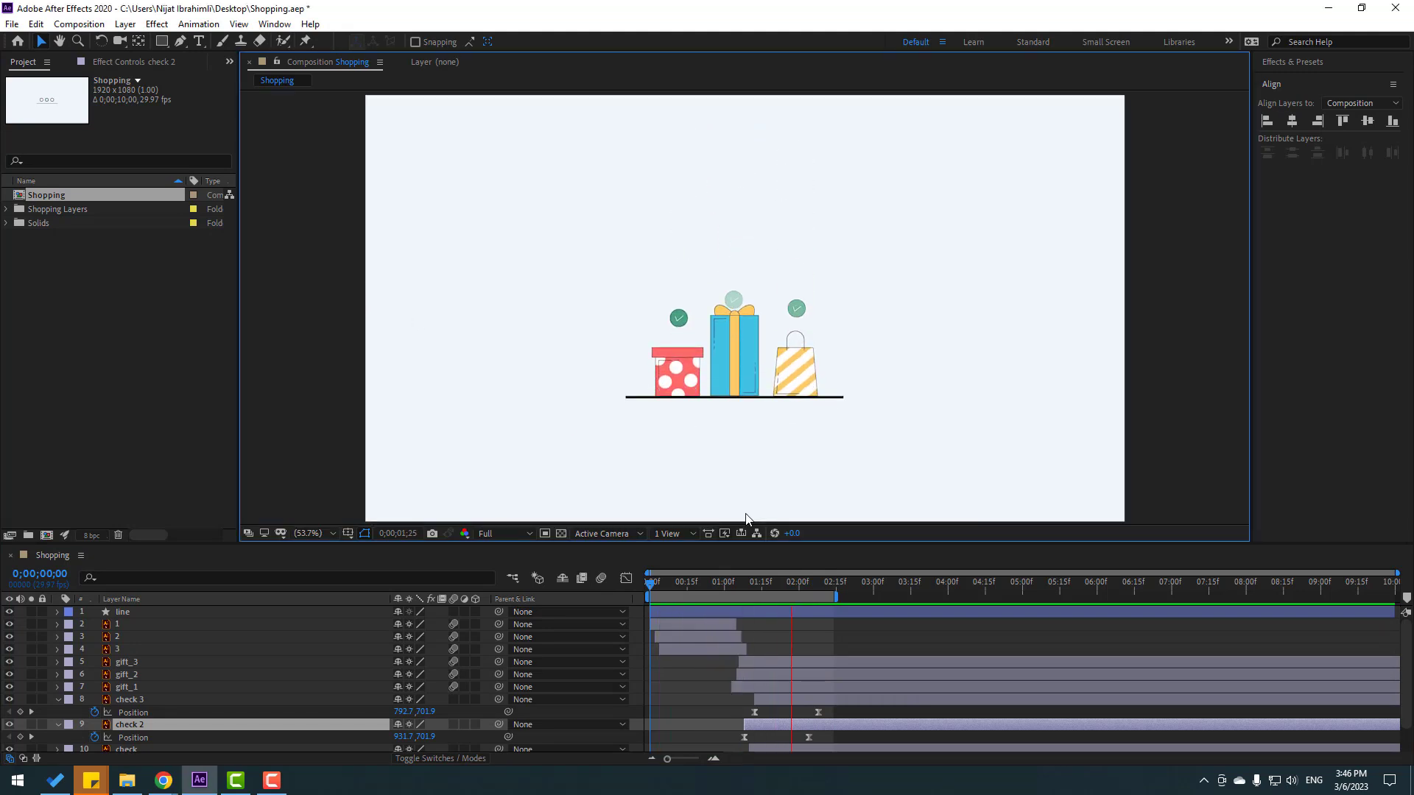
{"action": "key", "text": "apostrophe"}
{"action": "key", "text": "space"}
{"action": "key", "text": "space"}
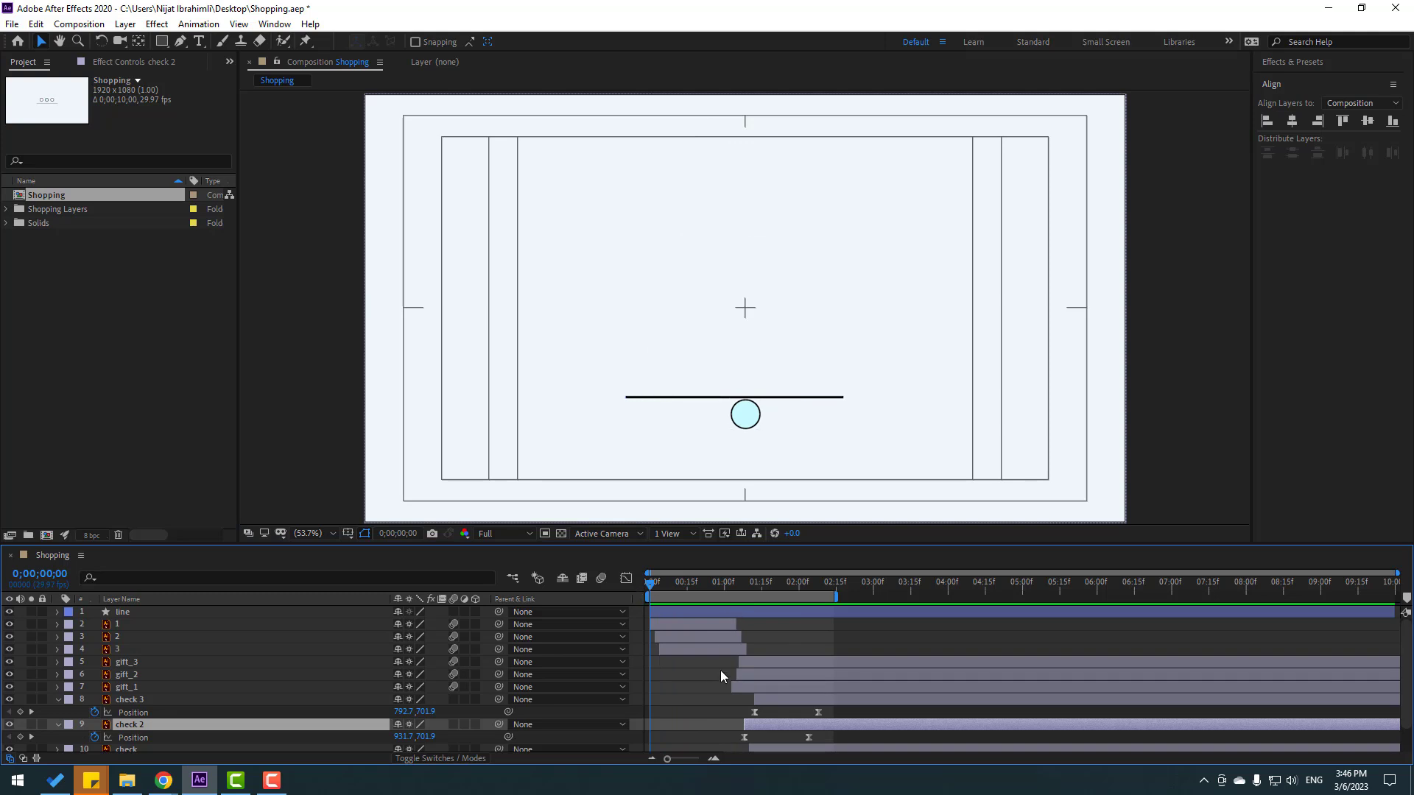
Step: Set layer 1's Scale to 0% at 0;00;00;00 and check how the circle grows as it jumps
{"action": "left_click", "coordinate": [747, 429]}
{"action": "scroll", "coordinate": [773, 456], "scroll_direction": "up", "scroll_amount": 2}
{"action": "scroll", "coordinate": [836, 434], "scroll_direction": "up", "scroll_amount": 1}
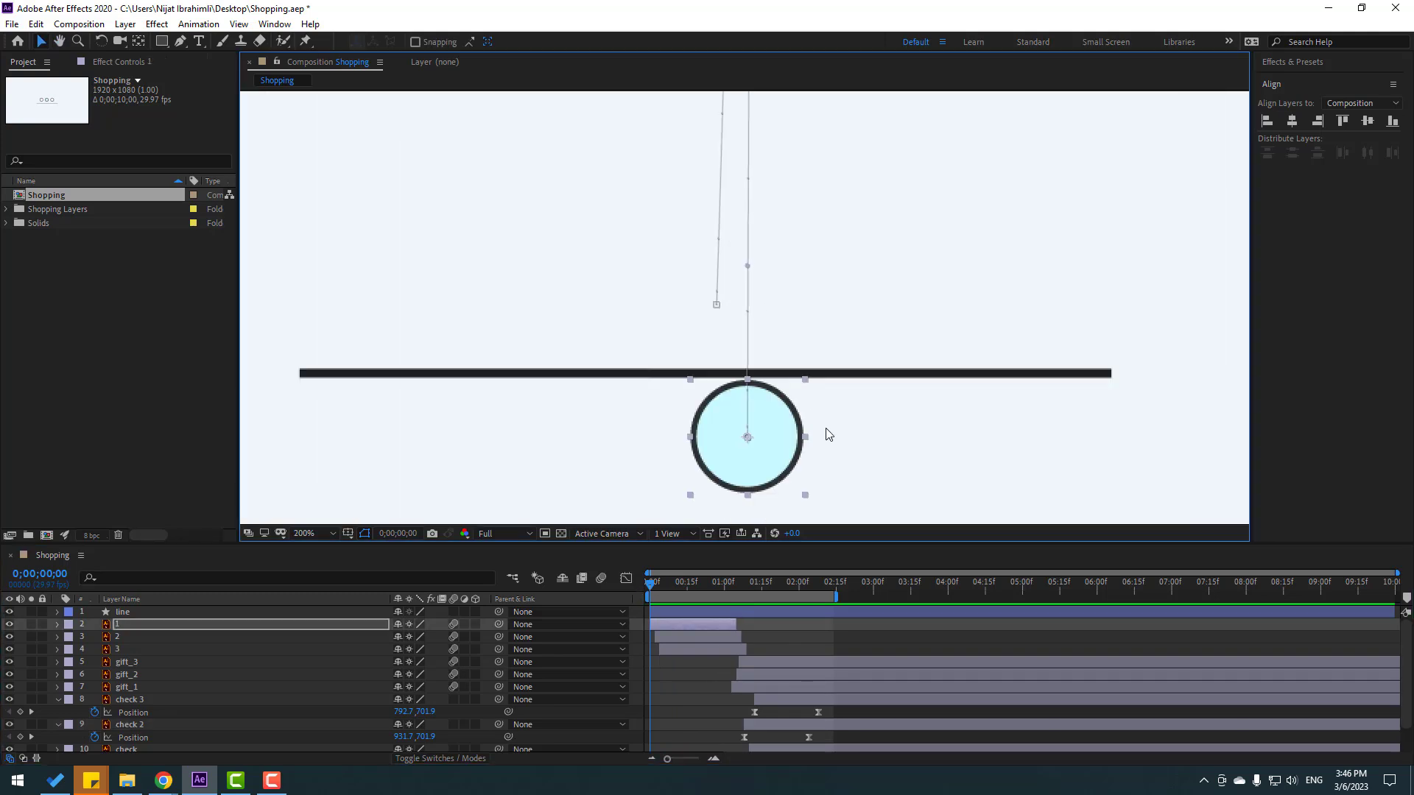
{"action": "key", "text": "s"}
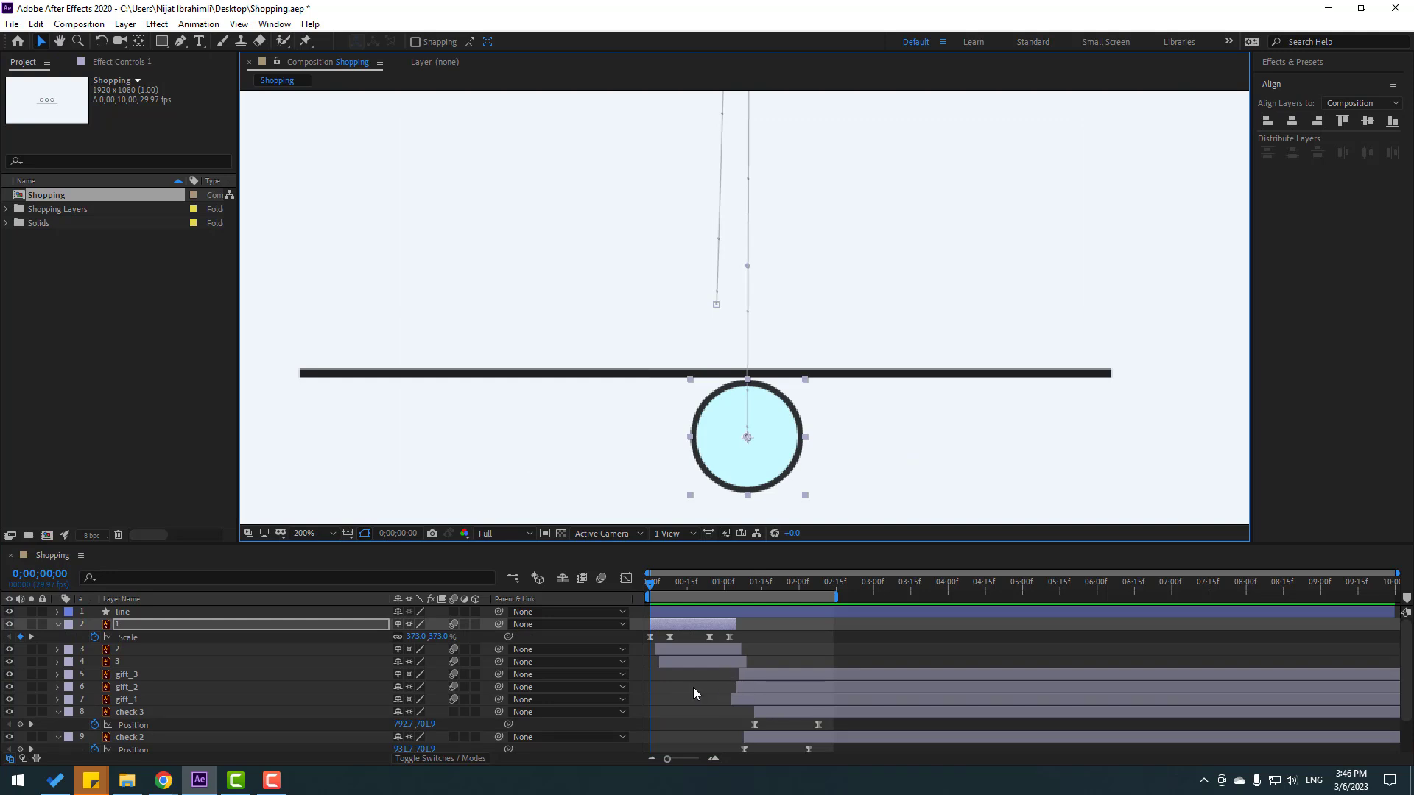
{"action": "left_click", "coordinate": [416, 637]}
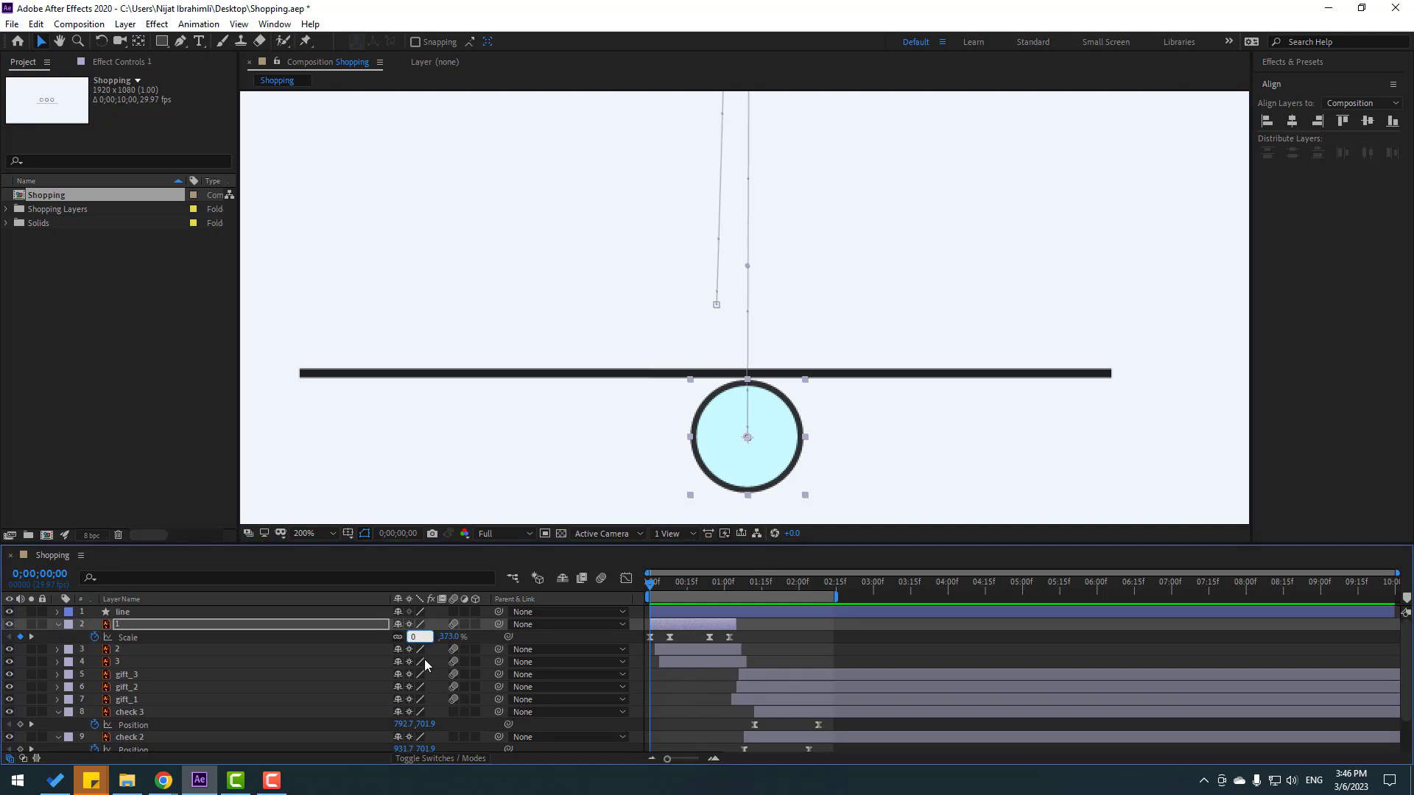
{"action": "type", "text": "0"}
{"action": "key", "text": "Return"}
{"action": "left_click_drag", "start_coordinate": [648, 580], "coordinate": [664, 580]}
{"action": "scroll", "coordinate": [769, 417], "scroll_direction": "down", "scroll_amount": 6}
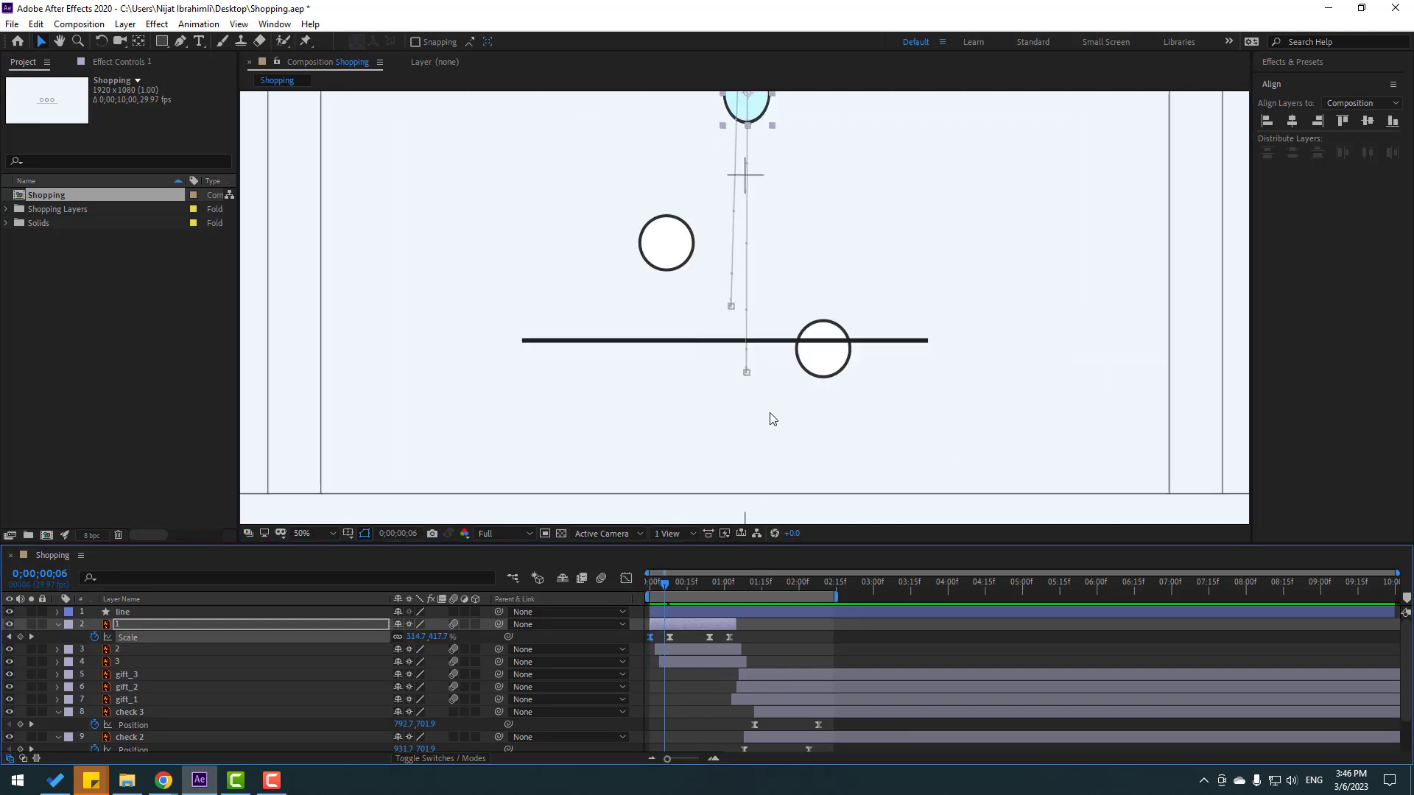
{"action": "scroll", "coordinate": [768, 424], "scroll_direction": "up", "scroll_amount": 2}
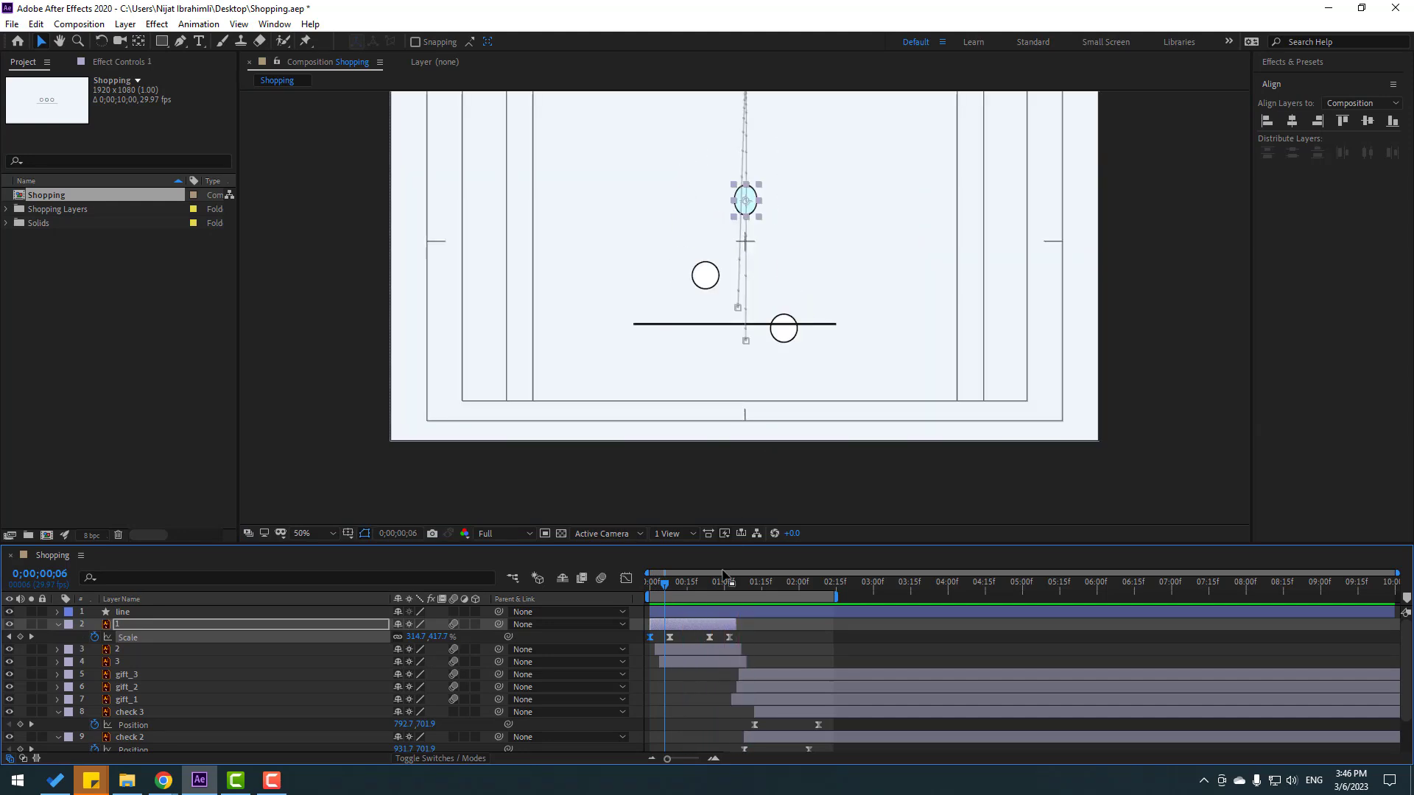
Step: Keyframe layer 2's Scale at 0% at 0;00;00;02 and preview its growth
{"action": "left_click_drag", "start_coordinate": [668, 585], "coordinate": [649, 585]}
{"action": "key", "text": "Page_Down"}
{"action": "key", "text": "Page_Down"}
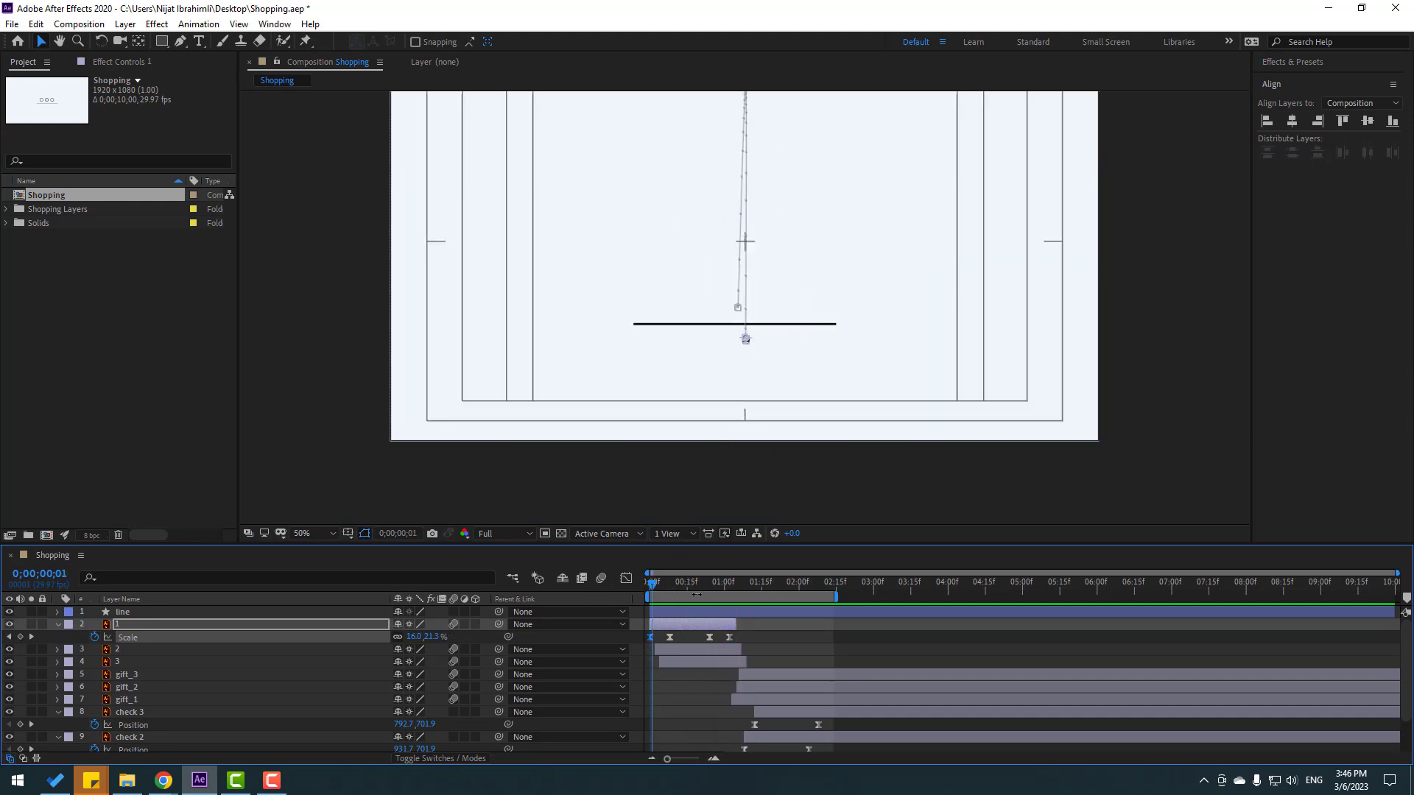
{"action": "left_click", "coordinate": [670, 652]}
{"action": "key", "text": "s"}
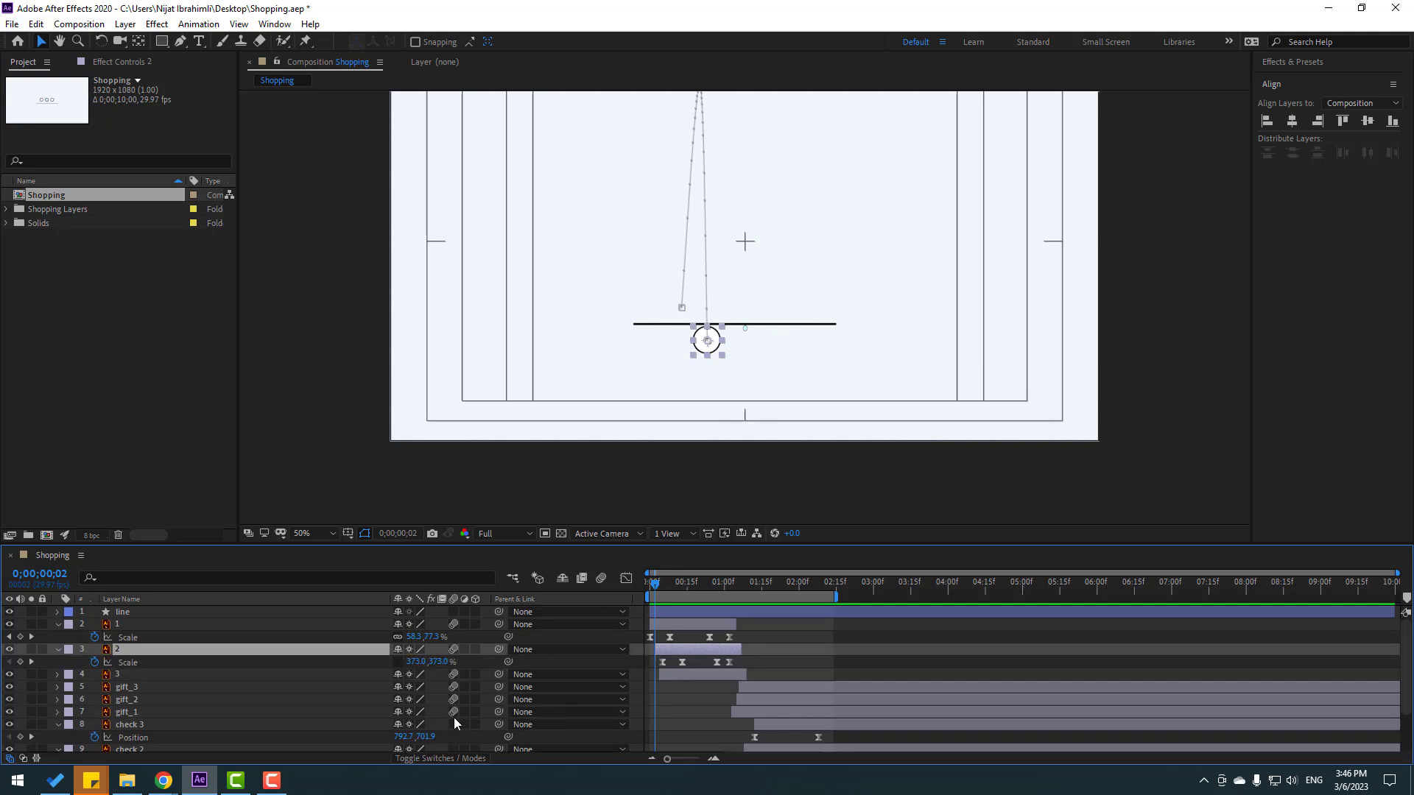
{"action": "left_click", "coordinate": [416, 661]}
{"action": "type", "text": "0"}
{"action": "key", "text": "Return"}
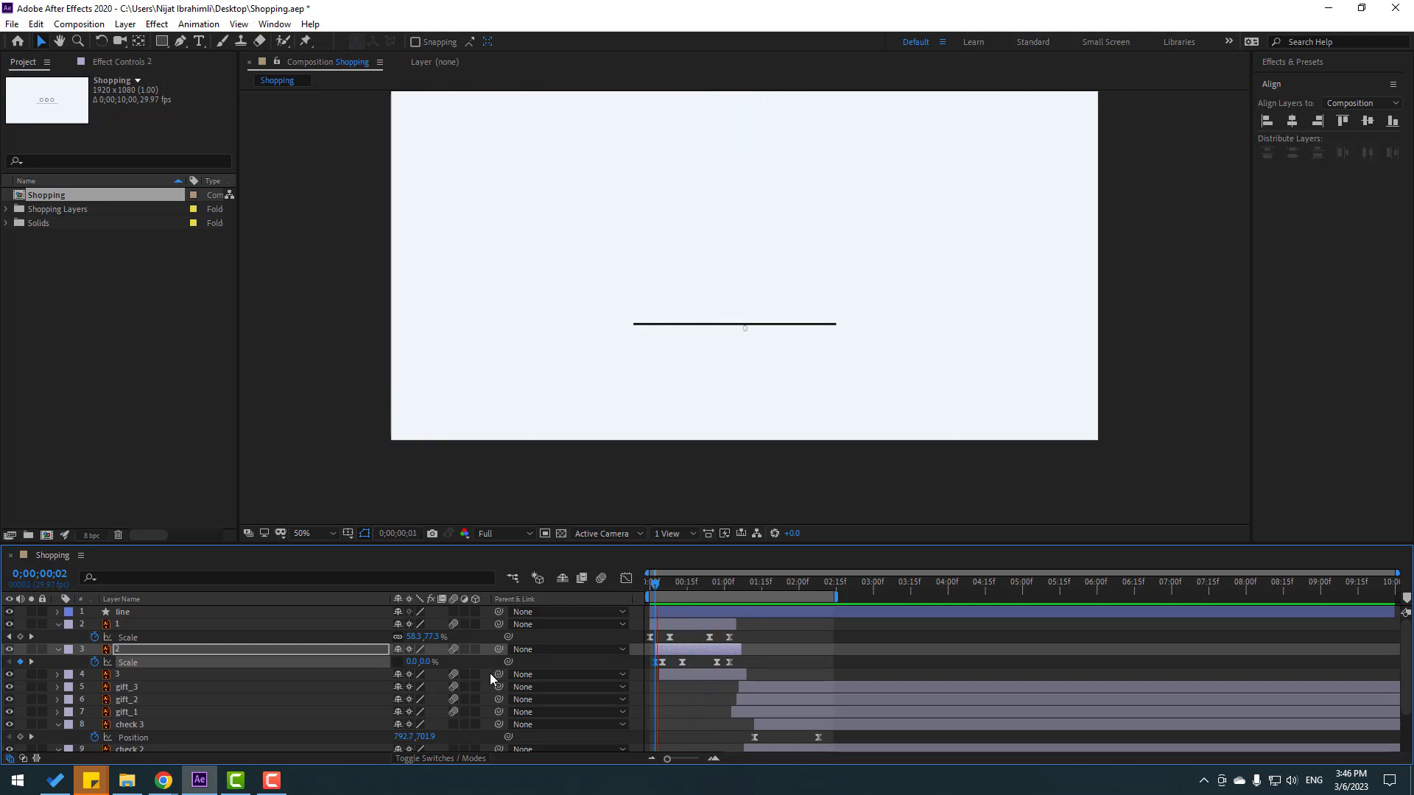
{"action": "key", "text": "space"}
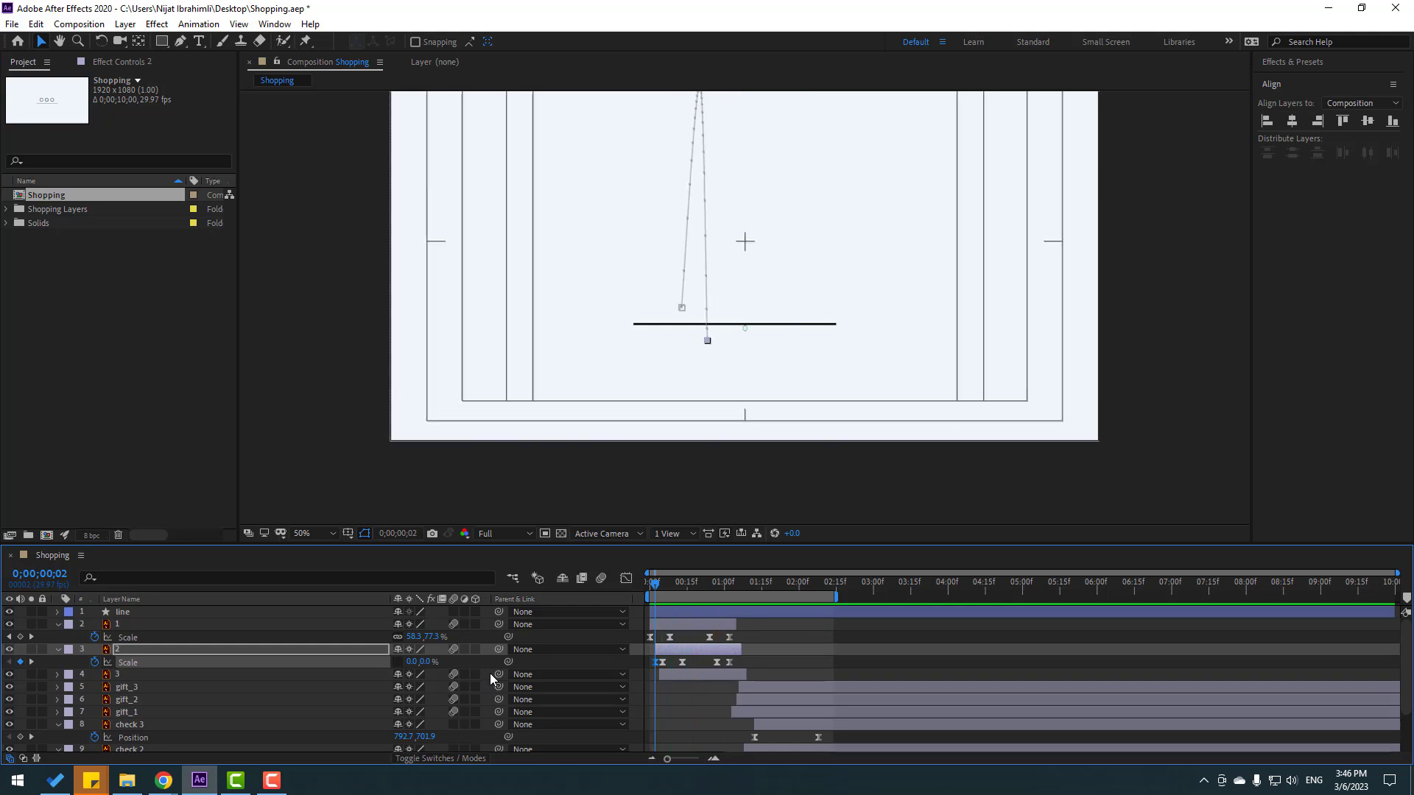
Step: Collapse layers 1 and 2, set layer 3's Scale to 0% at 0;00;00;04 and preview the result
{"action": "left_click", "coordinate": [58, 624]}
{"action": "left_click", "coordinate": [59, 635]}
{"action": "left_click", "coordinate": [122, 651]}
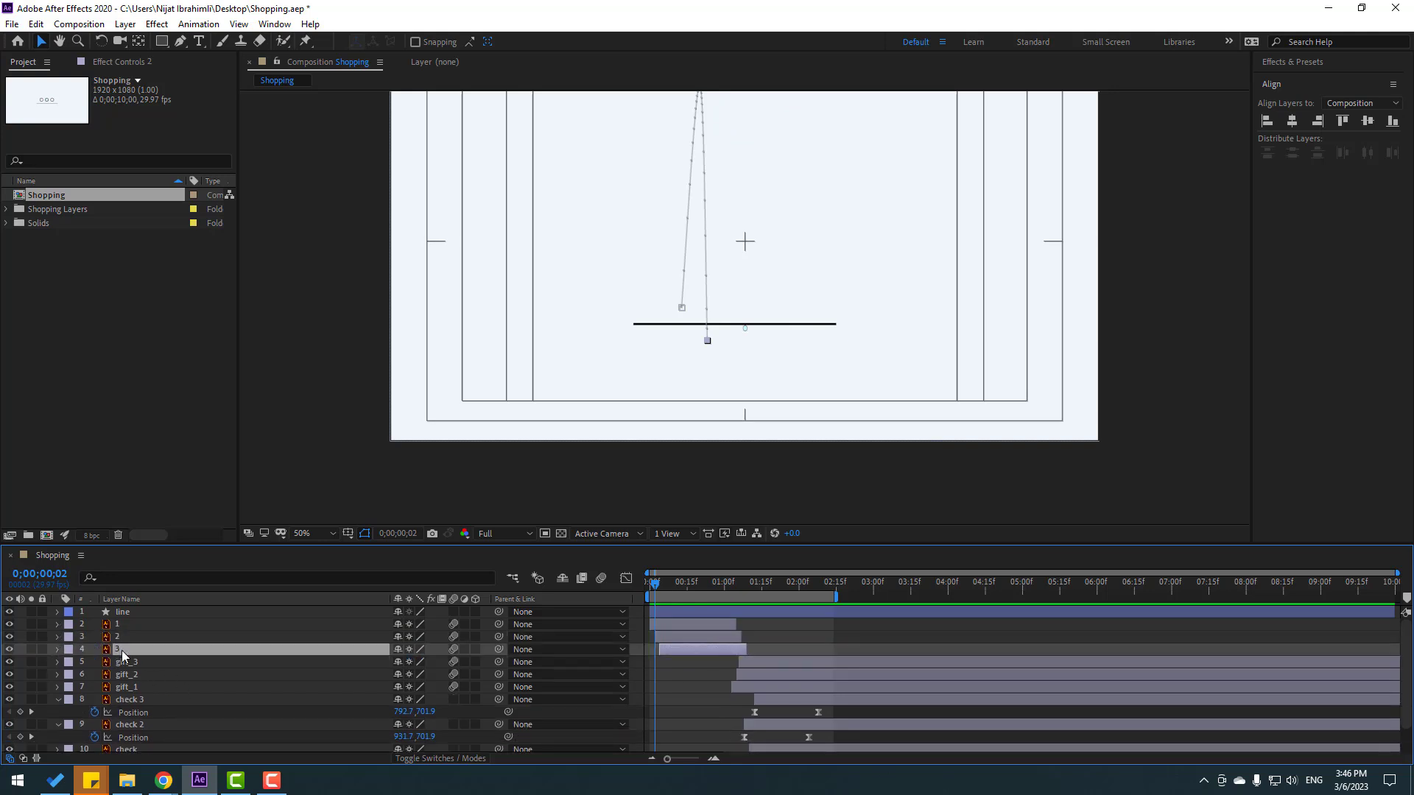
{"action": "key", "text": "s"}
{"action": "left_click_drag", "start_coordinate": [656, 583], "coordinate": [661, 584]}
{"action": "left_click", "coordinate": [421, 662]}
{"action": "type", "text": "0"}
{"action": "key", "text": "Tab"}
{"action": "type", "text": "0"}
{"action": "key", "text": "Return"}
{"action": "left_click", "coordinate": [673, 695]}
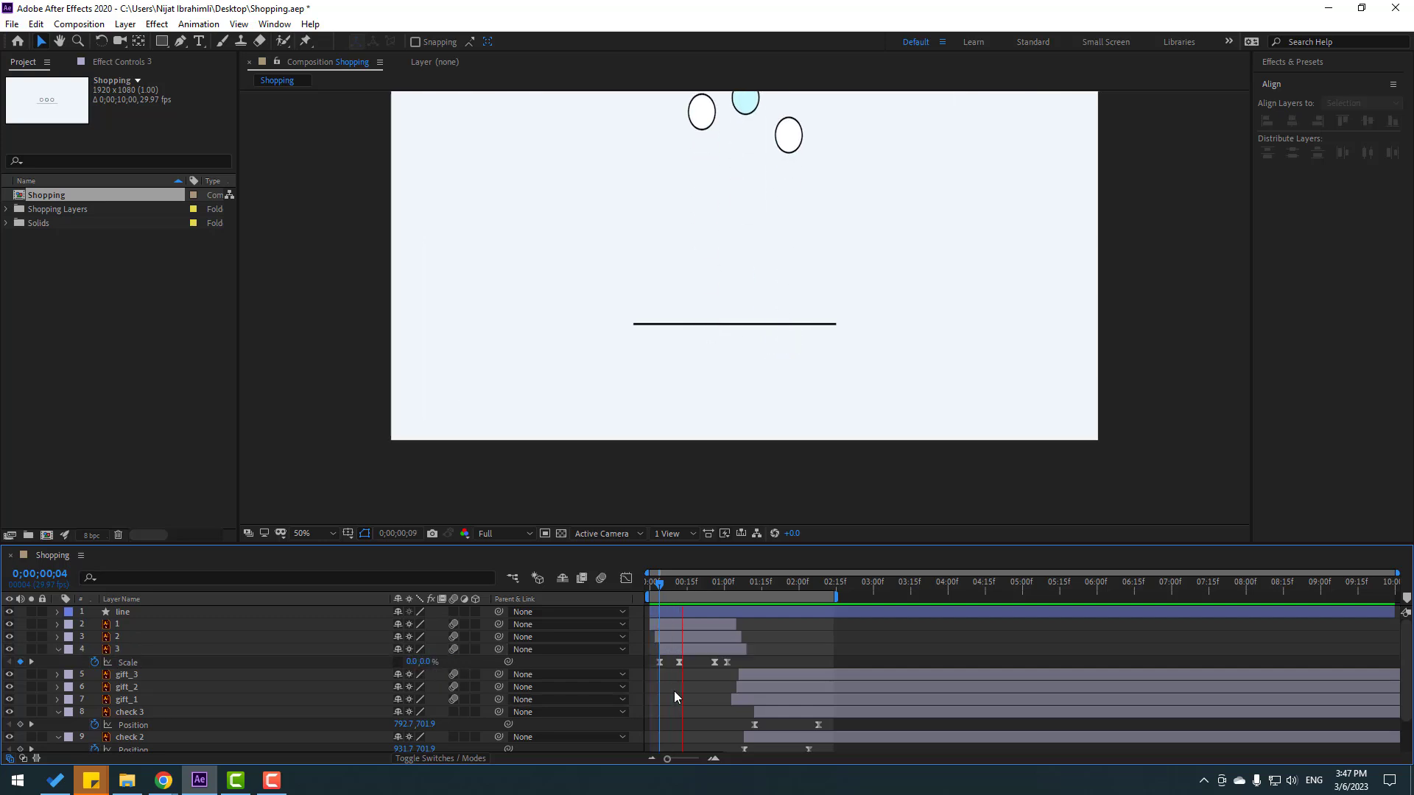
Step: Try shifting layer 3's first two Scale keyframes about three frames later and undo the shift
{"action": "key", "text": "="}
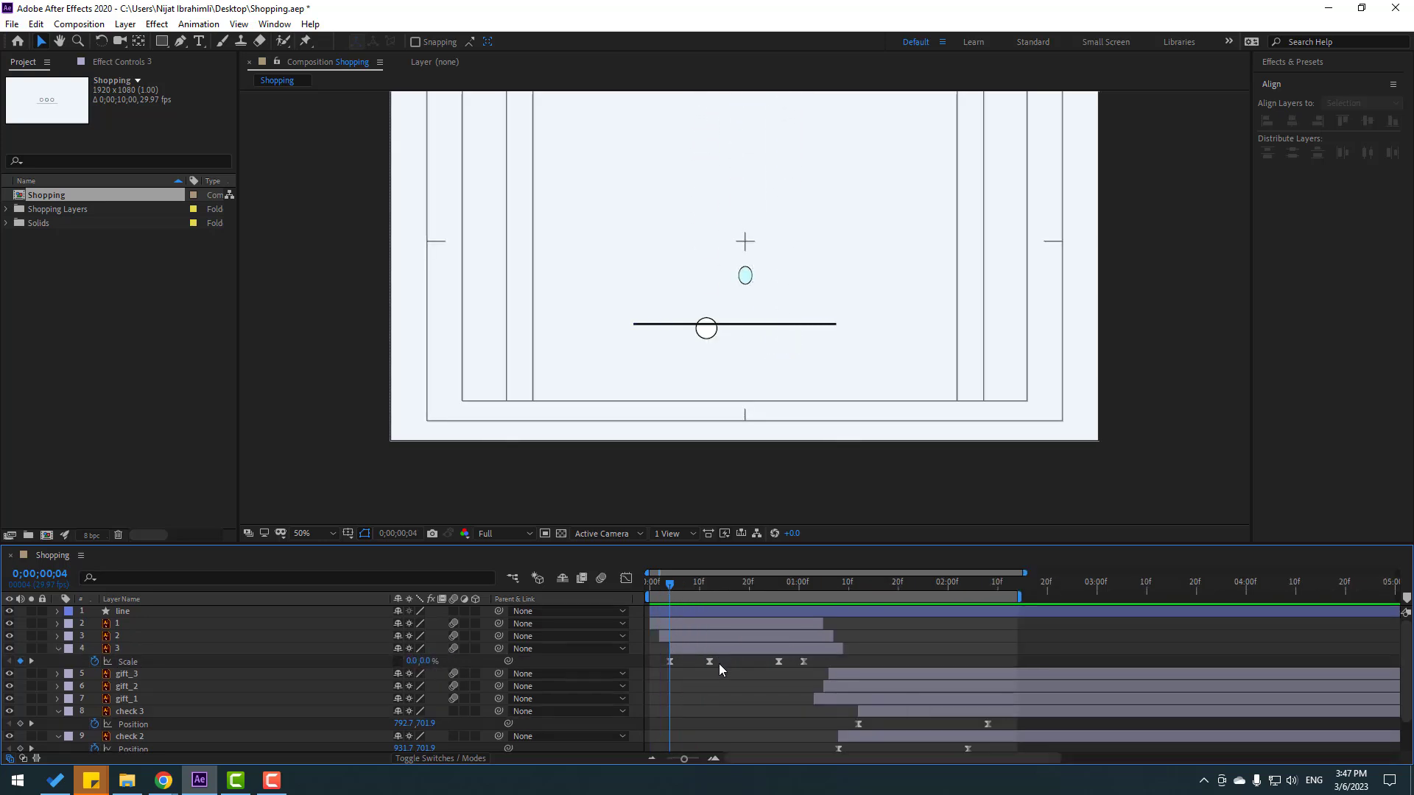
{"action": "left_click_drag", "start_coordinate": [723, 656], "coordinate": [683, 661]}
{"action": "left_click", "coordinate": [685, 701]}
{"action": "left_click", "coordinate": [129, 648]}
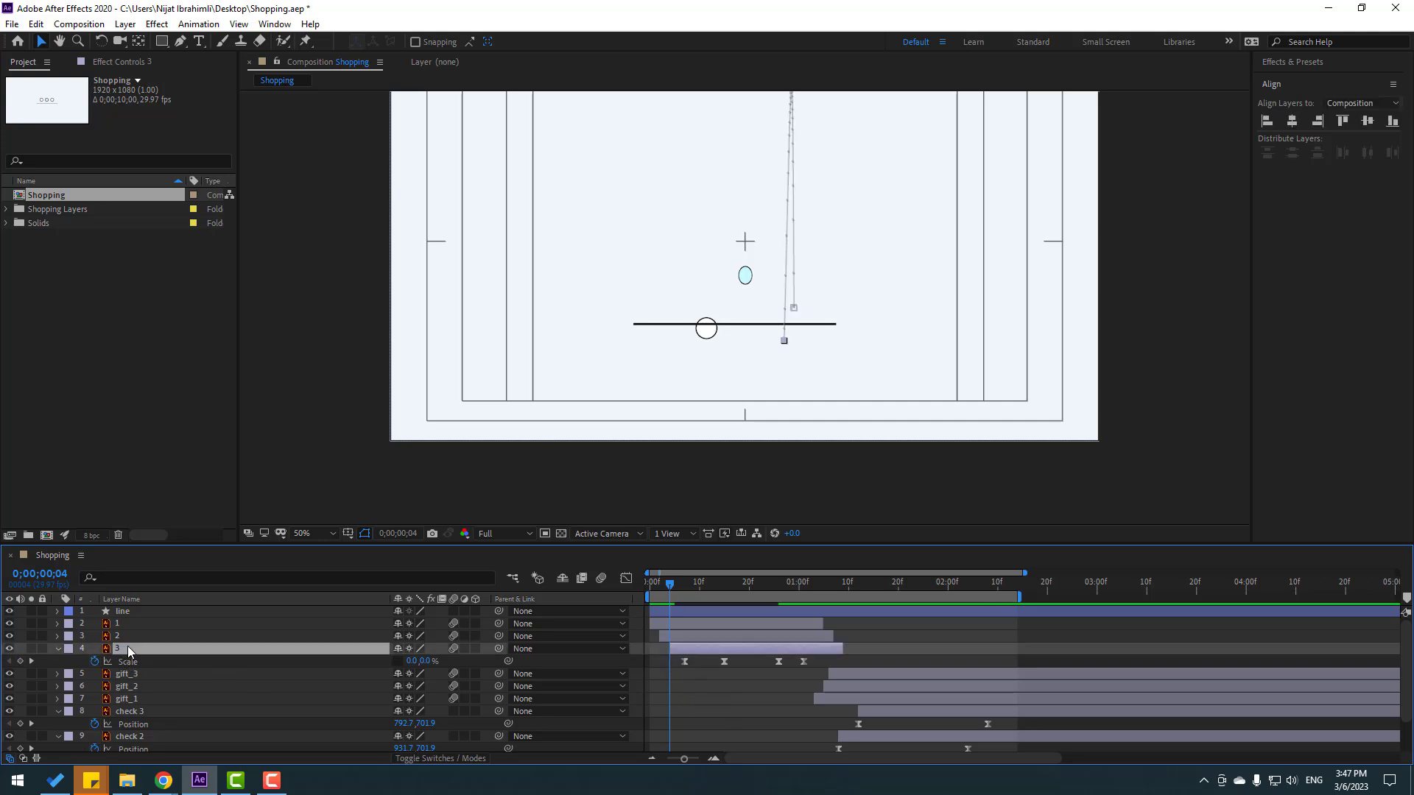
{"action": "key", "text": "ctrl+z"}
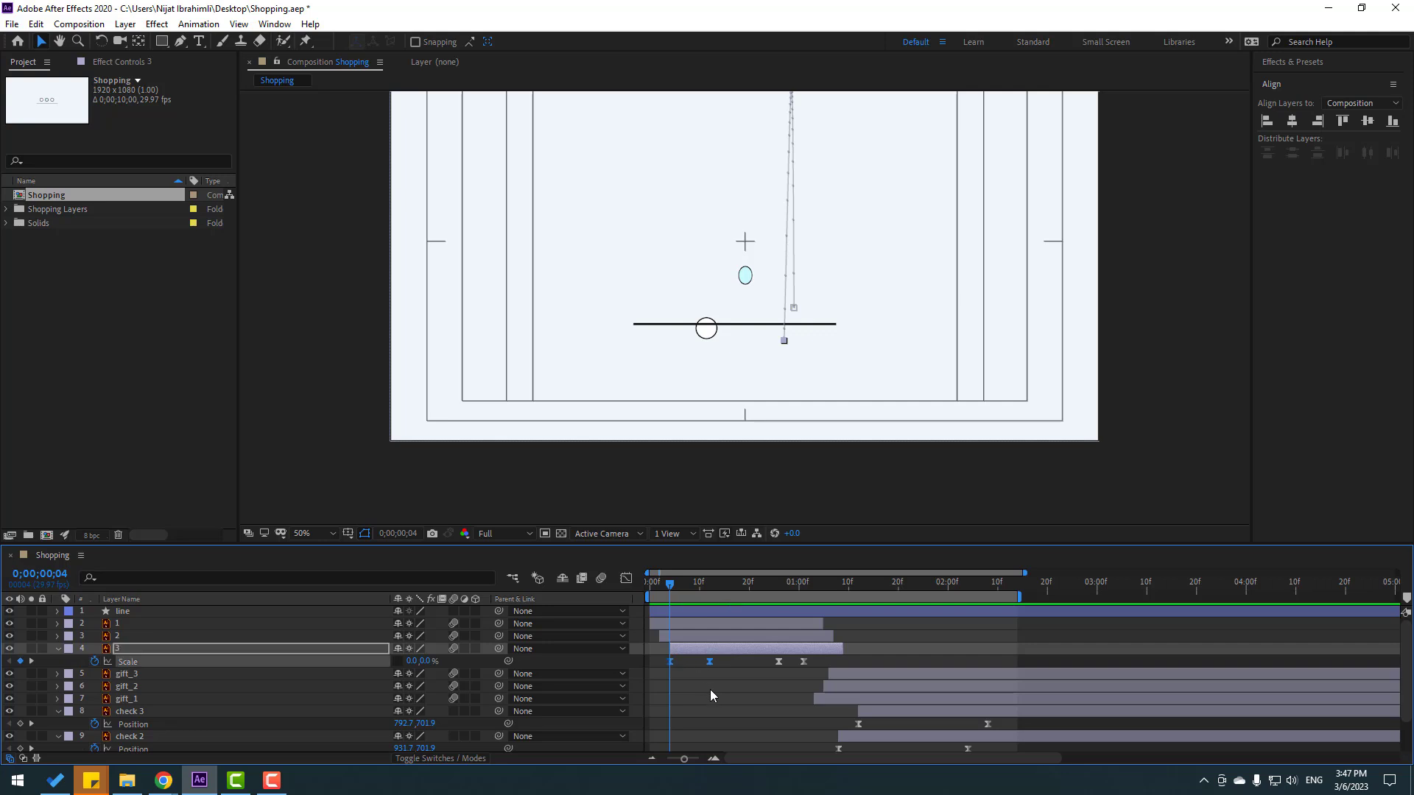
Step: Shift layer 2's first two Scale keyframes two frames later, so the first sits at 0;00;00;04
{"action": "left_click", "coordinate": [710, 689]}
{"action": "scroll", "coordinate": [798, 382], "scroll_direction": "down", "scroll_amount": 2}
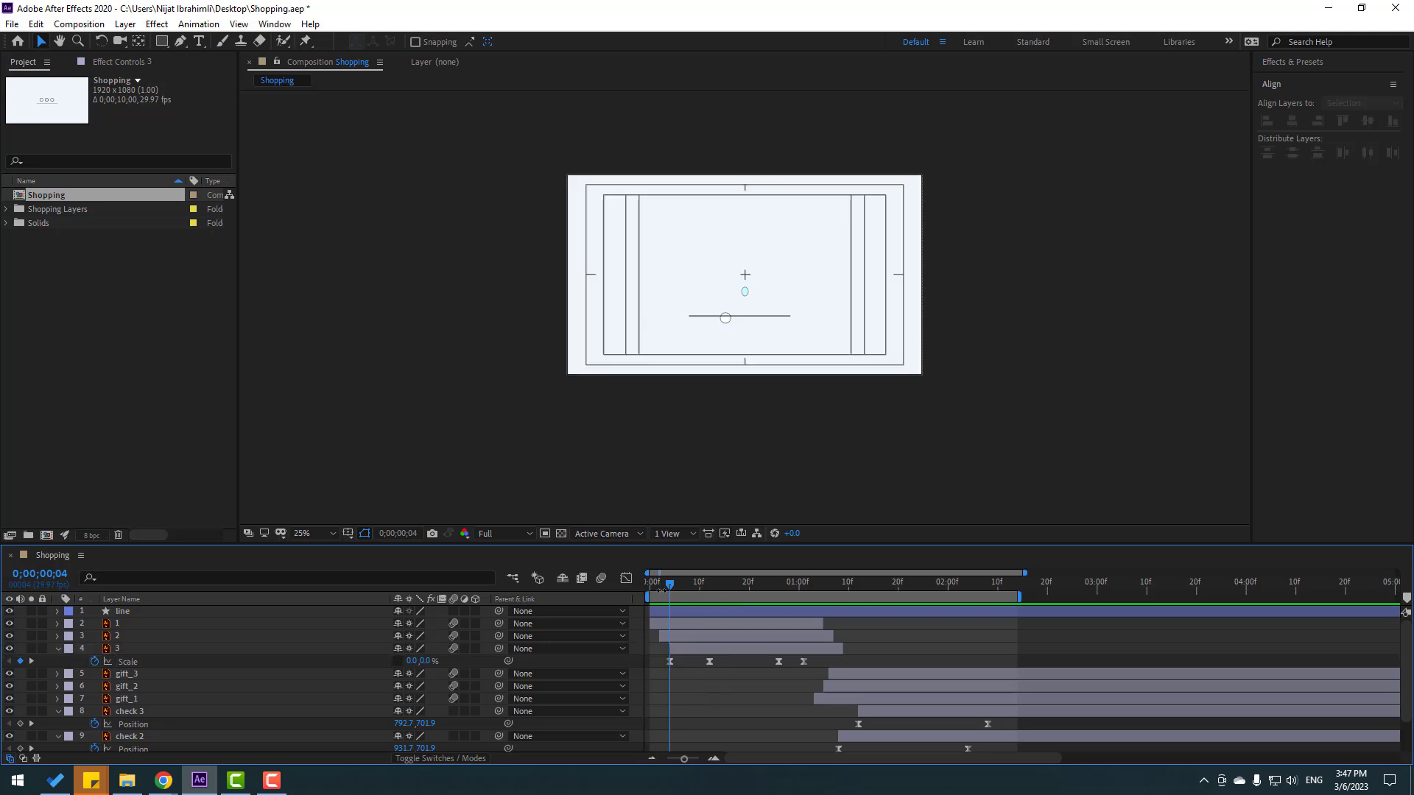
{"action": "mouse_move", "coordinate": [663, 589]}
{"action": "left_mouse_down"}
{"action": "mouse_move", "coordinate": [639, 589]}
{"action": "mouse_move", "coordinate": [694, 583]}
{"action": "mouse_move", "coordinate": [670, 592]}
{"action": "left_mouse_up"}
{"action": "key", "text": "period"}
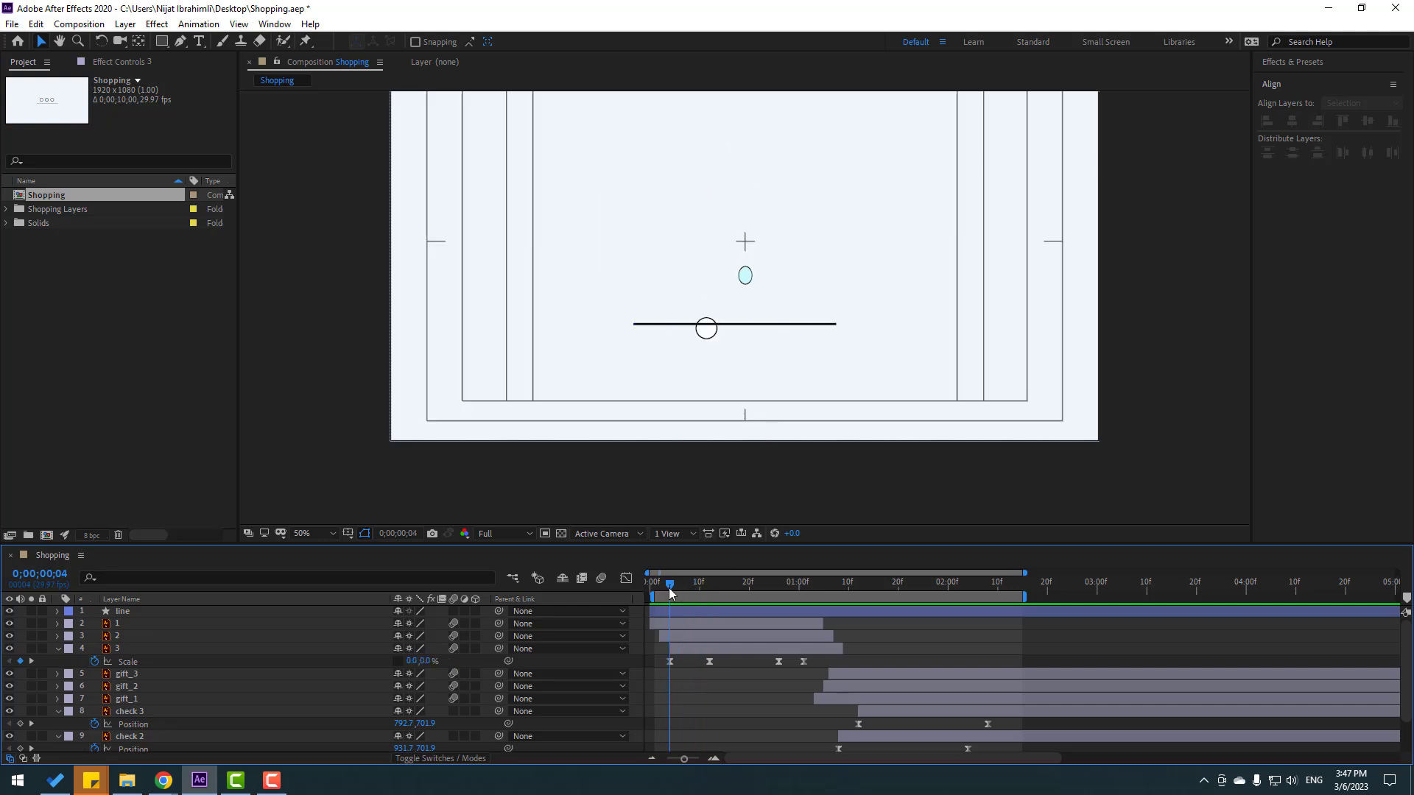
{"action": "left_click", "coordinate": [707, 342]}
{"action": "key", "text": "u"}
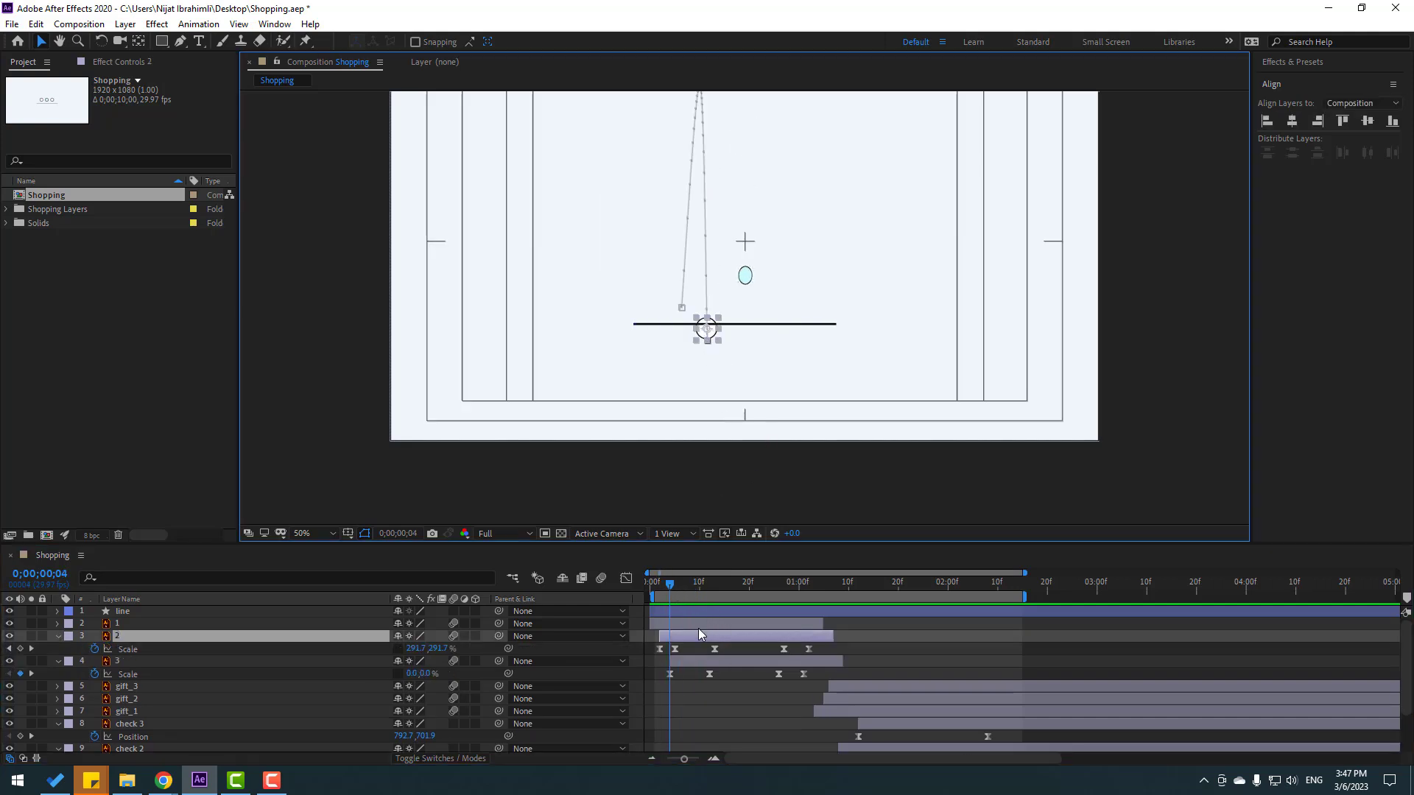
{"action": "left_click_drag", "start_coordinate": [666, 585], "coordinate": [661, 585]}
{"action": "key", "text": "Page_Down"}
{"action": "key", "text": "Page_Down"}
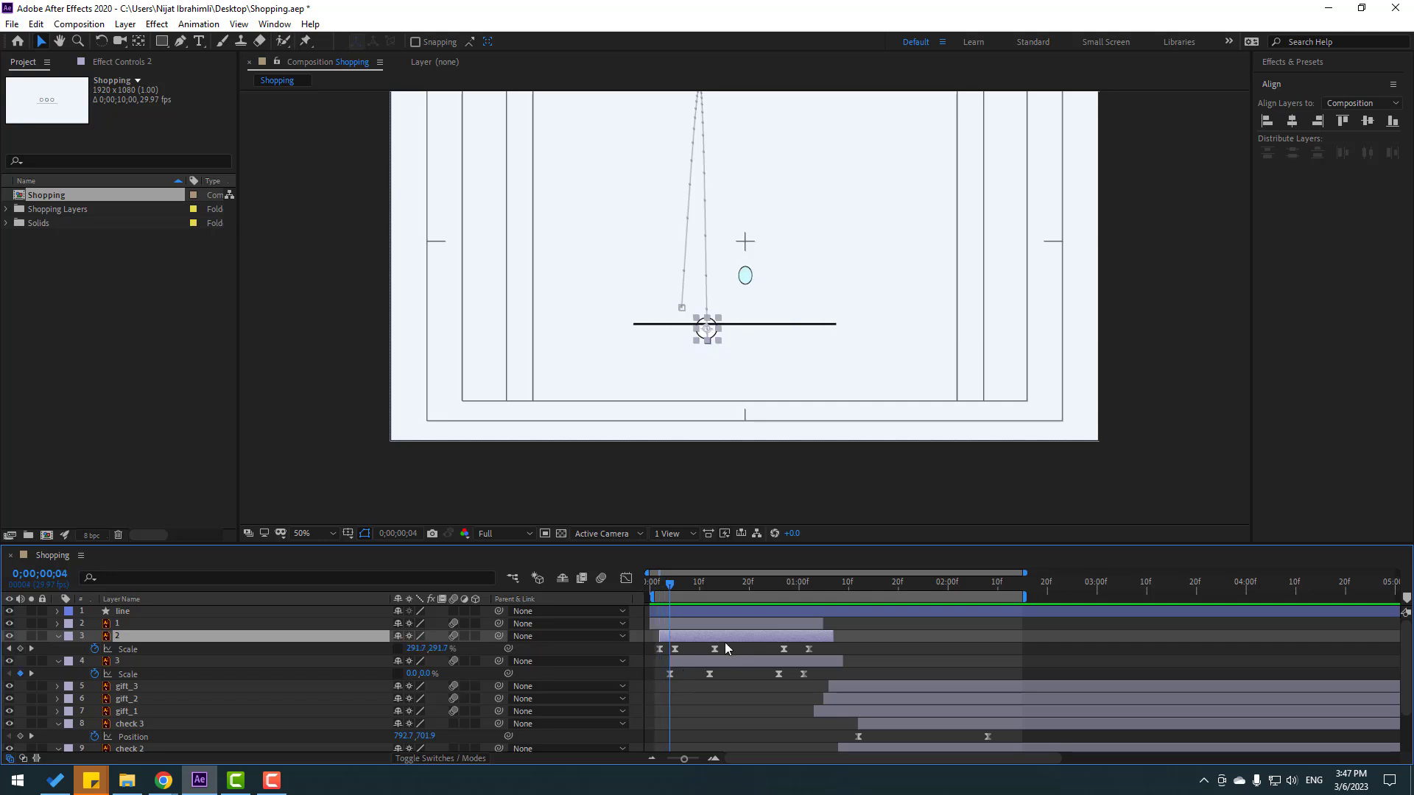
{"action": "left_click_drag", "start_coordinate": [677, 648], "coordinate": [670, 649]}
Step: Preview the animation over the full frame to check how the three circles grow and jump
{"action": "key", "text": "space"}
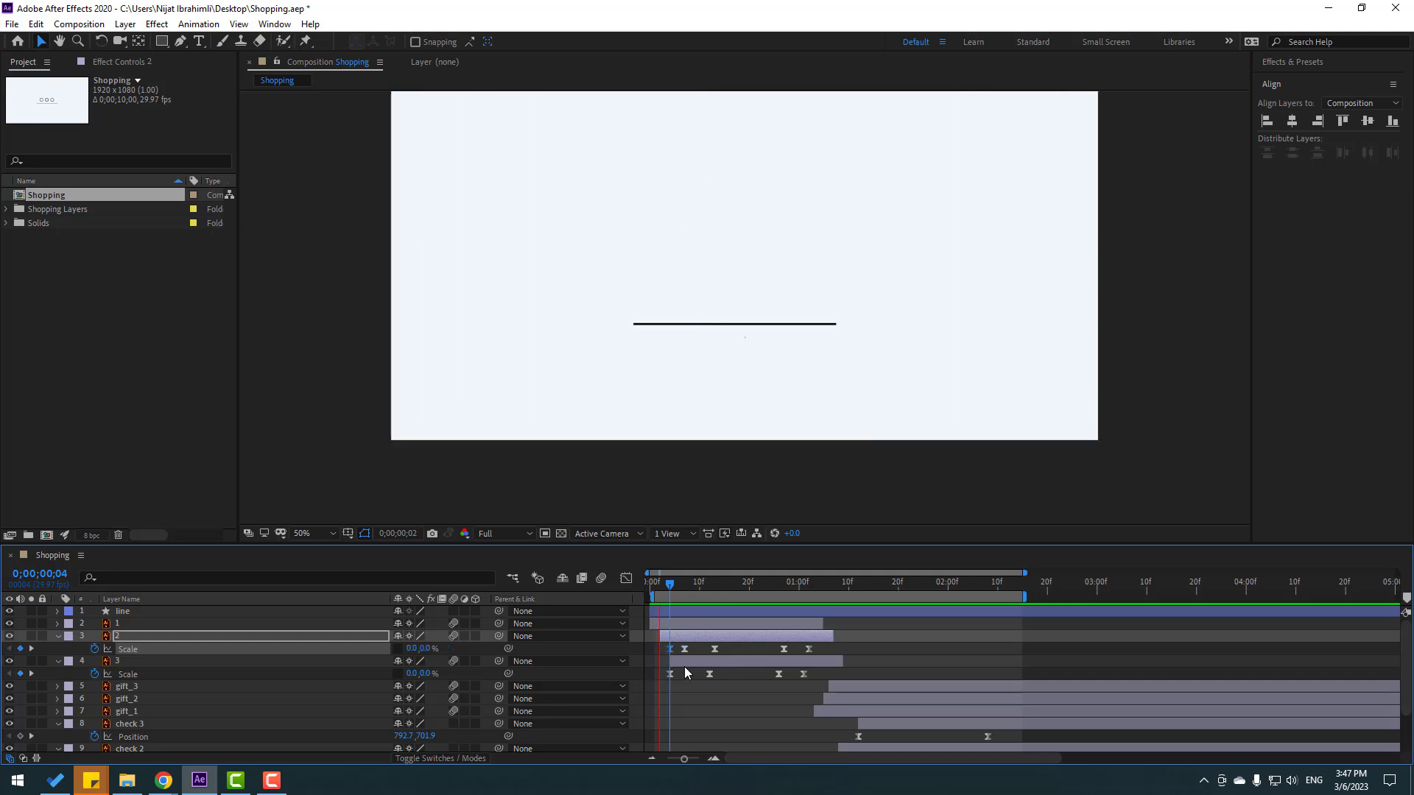
{"action": "key", "text": "space"}
{"action": "left_click", "coordinate": [315, 533]}
{"action": "left_click", "coordinate": [335, 289]}
{"action": "key", "text": "space"}
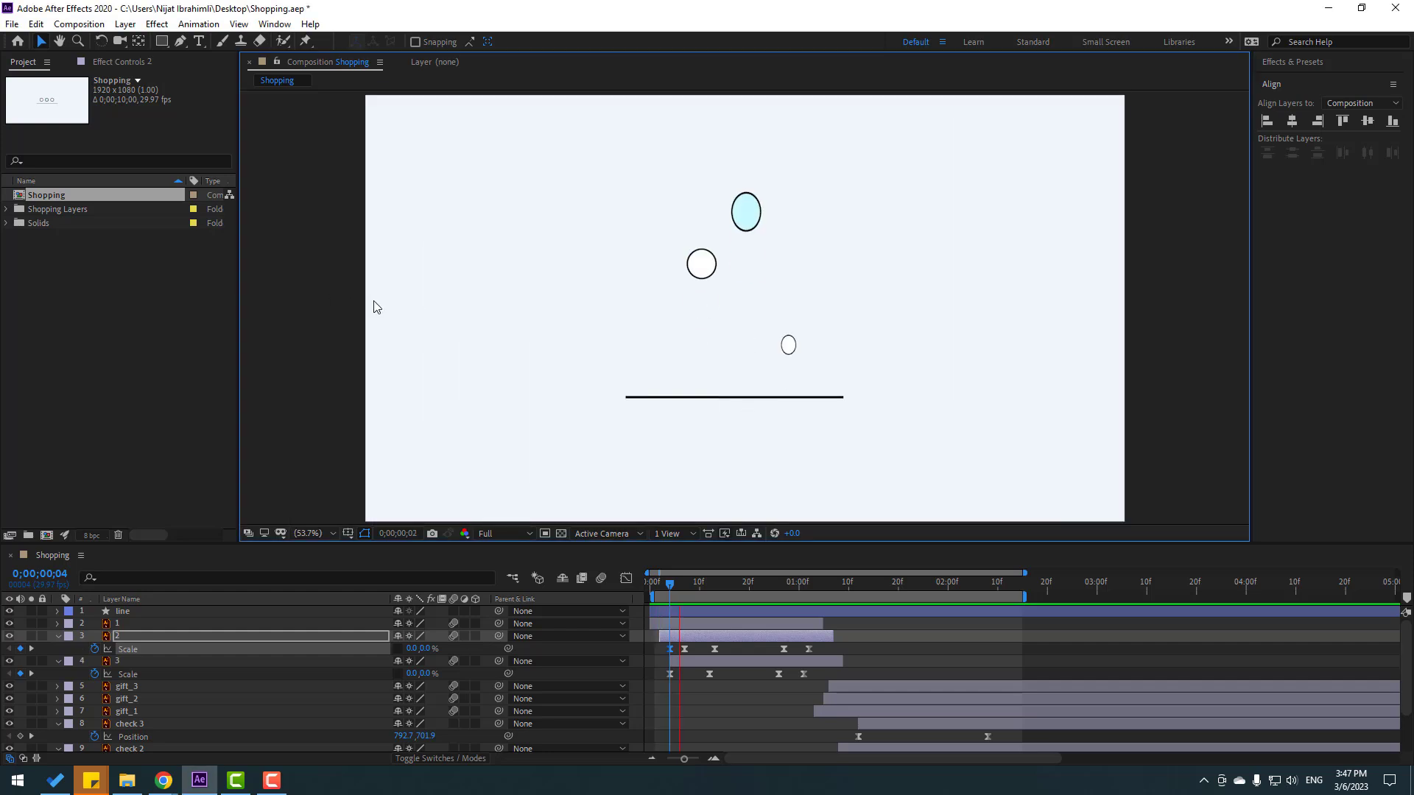
{"action": "key", "text": "space"}
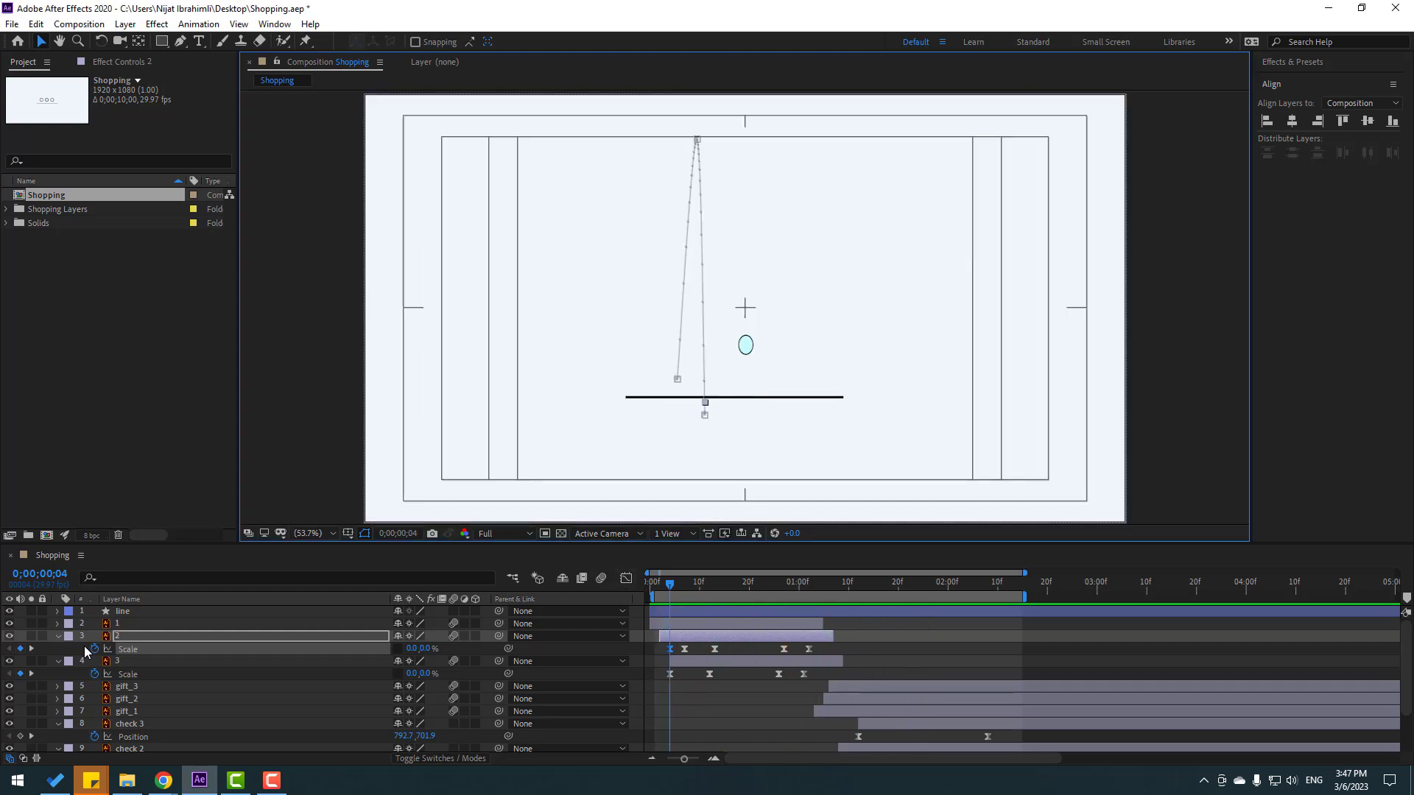
Step: Collapse the circle layers, add Trim Paths to the line layer and reveal its properties
{"action": "left_click", "coordinate": [57, 636]}
{"action": "left_click", "coordinate": [58, 649]}
{"action": "left_click", "coordinate": [133, 613]}
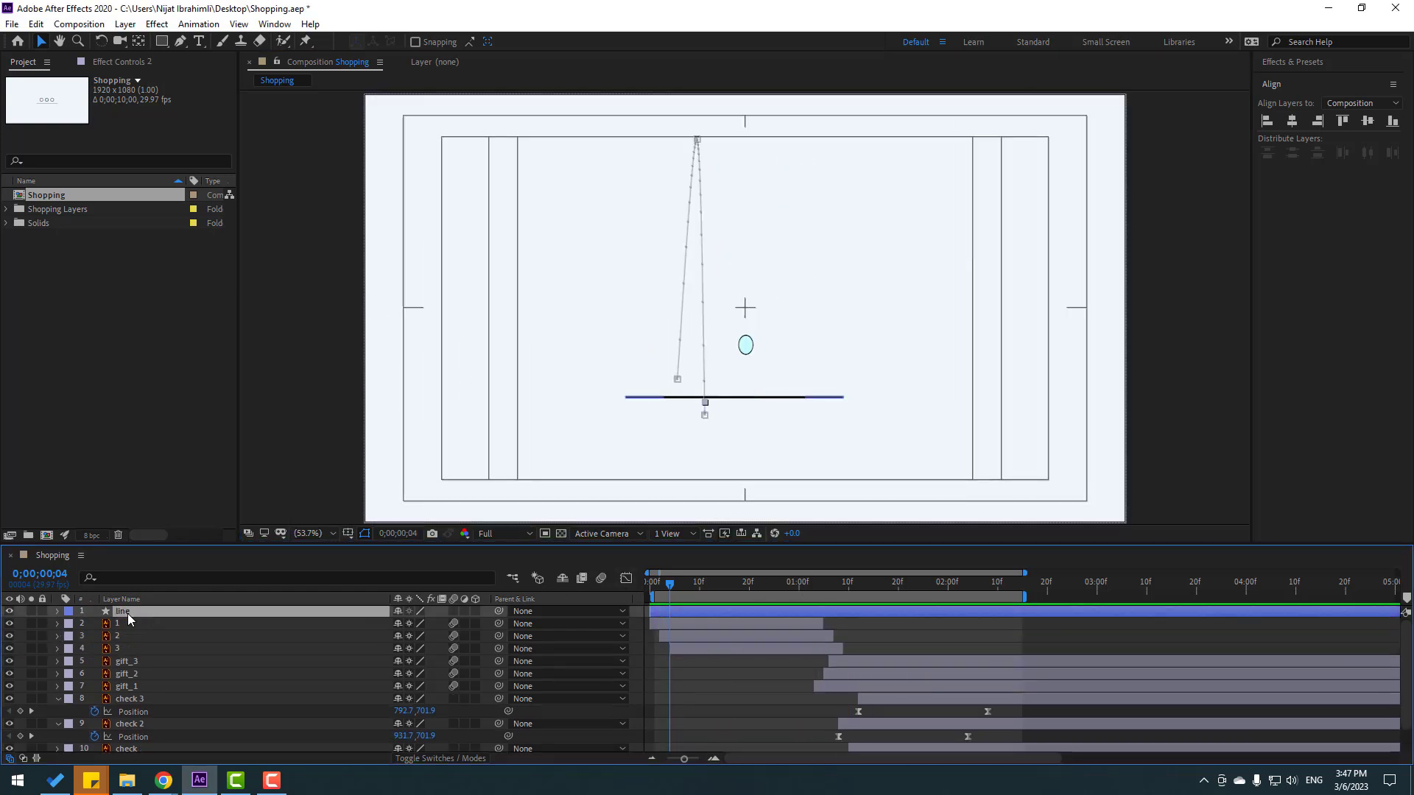
{"action": "left_click", "coordinate": [670, 41]}
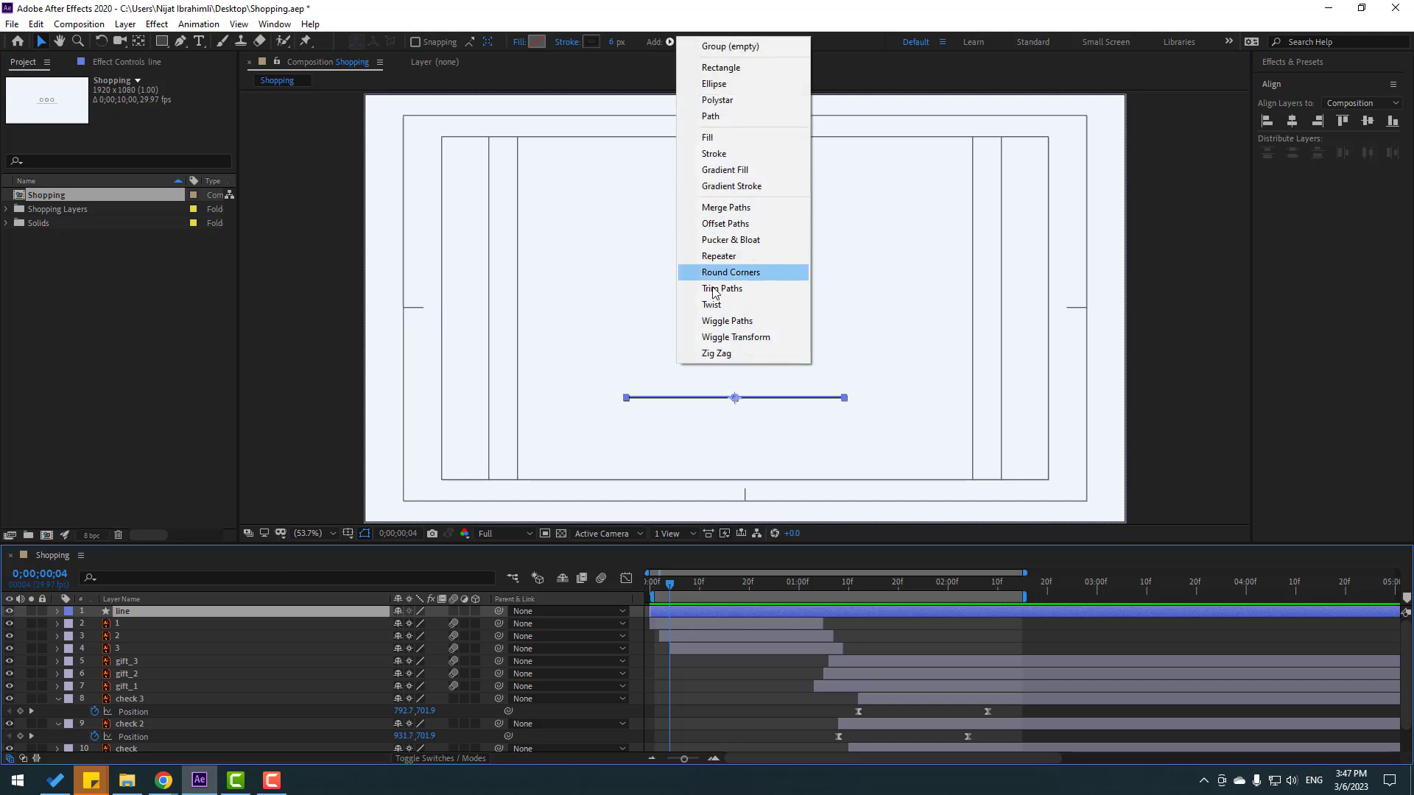
{"action": "left_click", "coordinate": [721, 288]}
{"action": "left_click", "coordinate": [83, 649]}
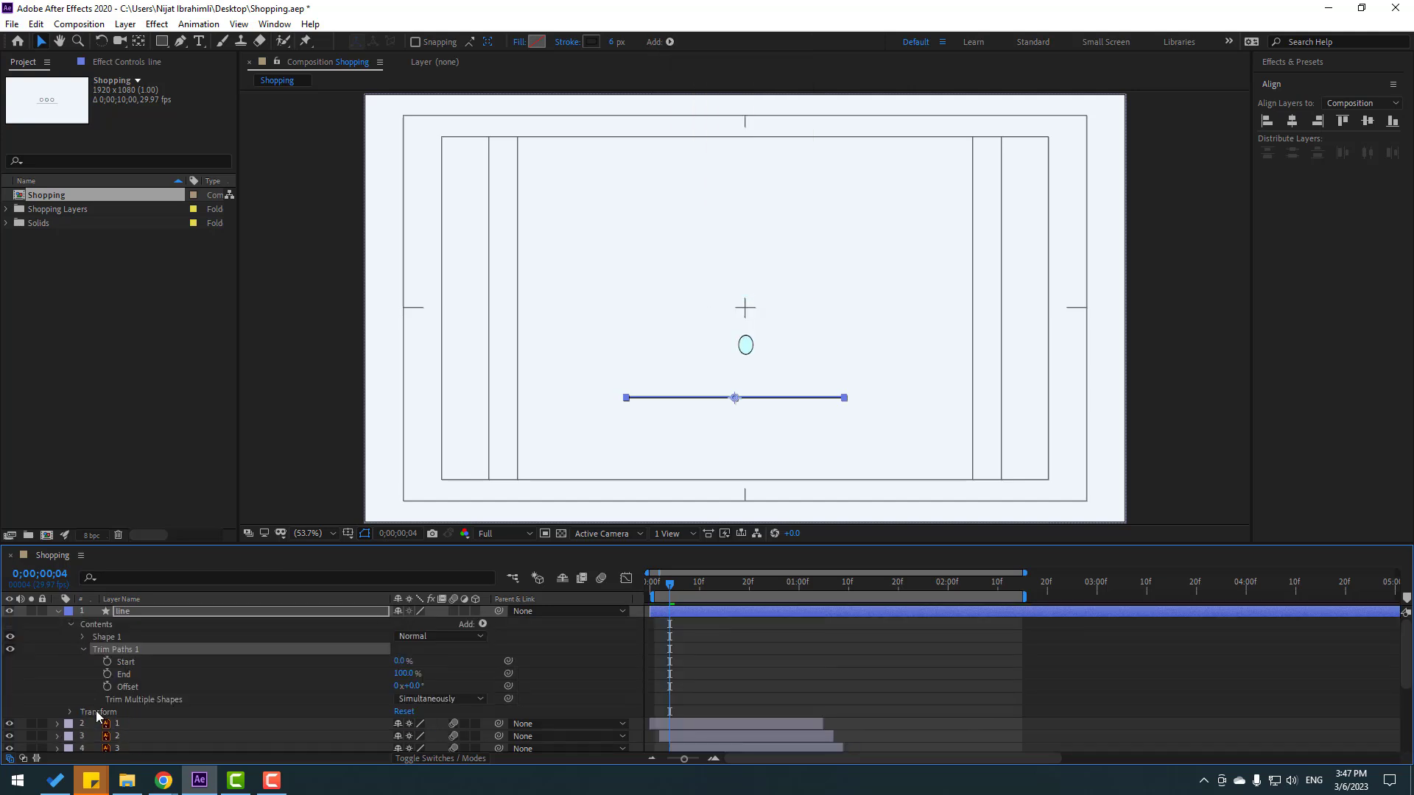
Step: Animate the line's Trim Paths End from 0% at the first frame to 100% at 0;00;00;14
{"action": "left_click_drag", "start_coordinate": [402, 673], "coordinate": [301, 671]}
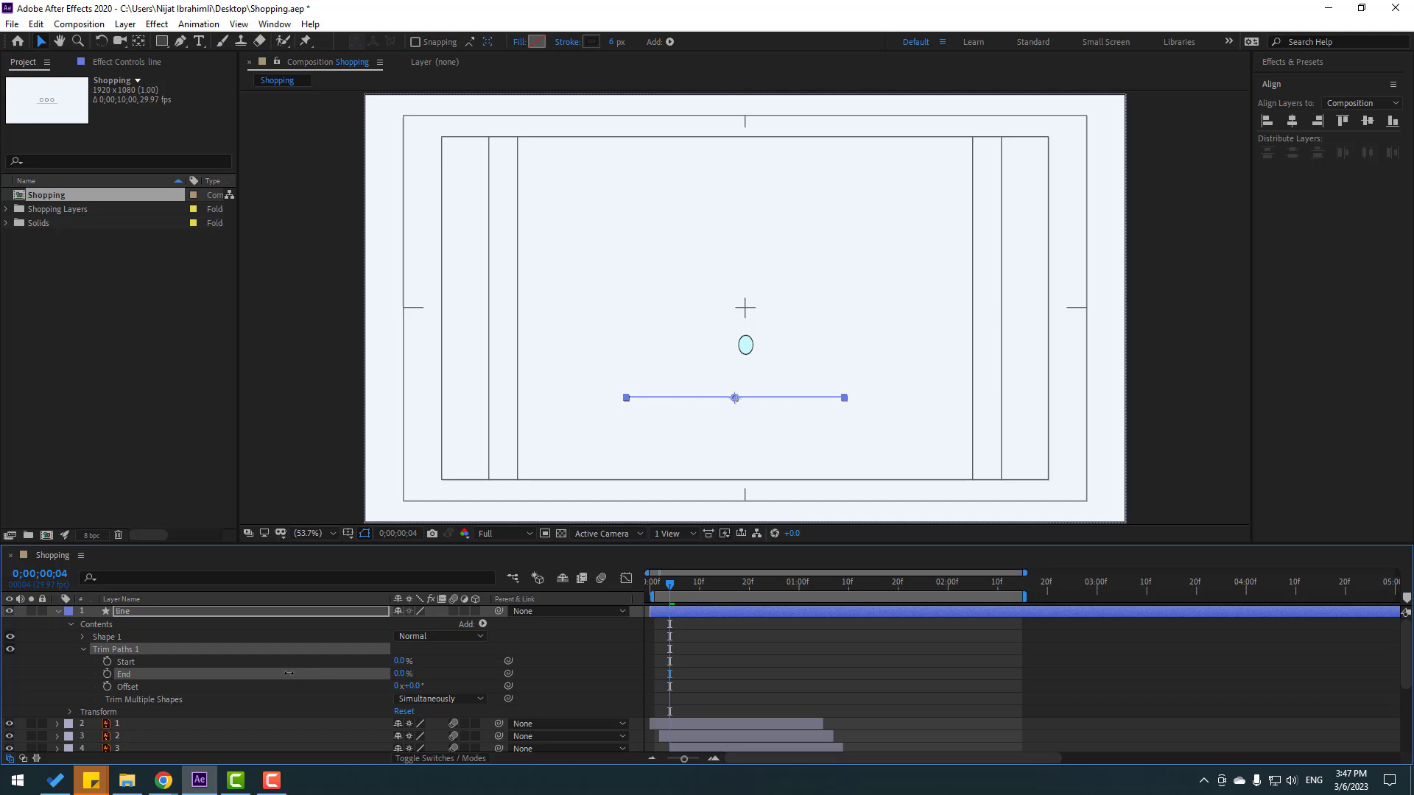
{"action": "left_click_drag", "start_coordinate": [678, 593], "coordinate": [628, 583]}
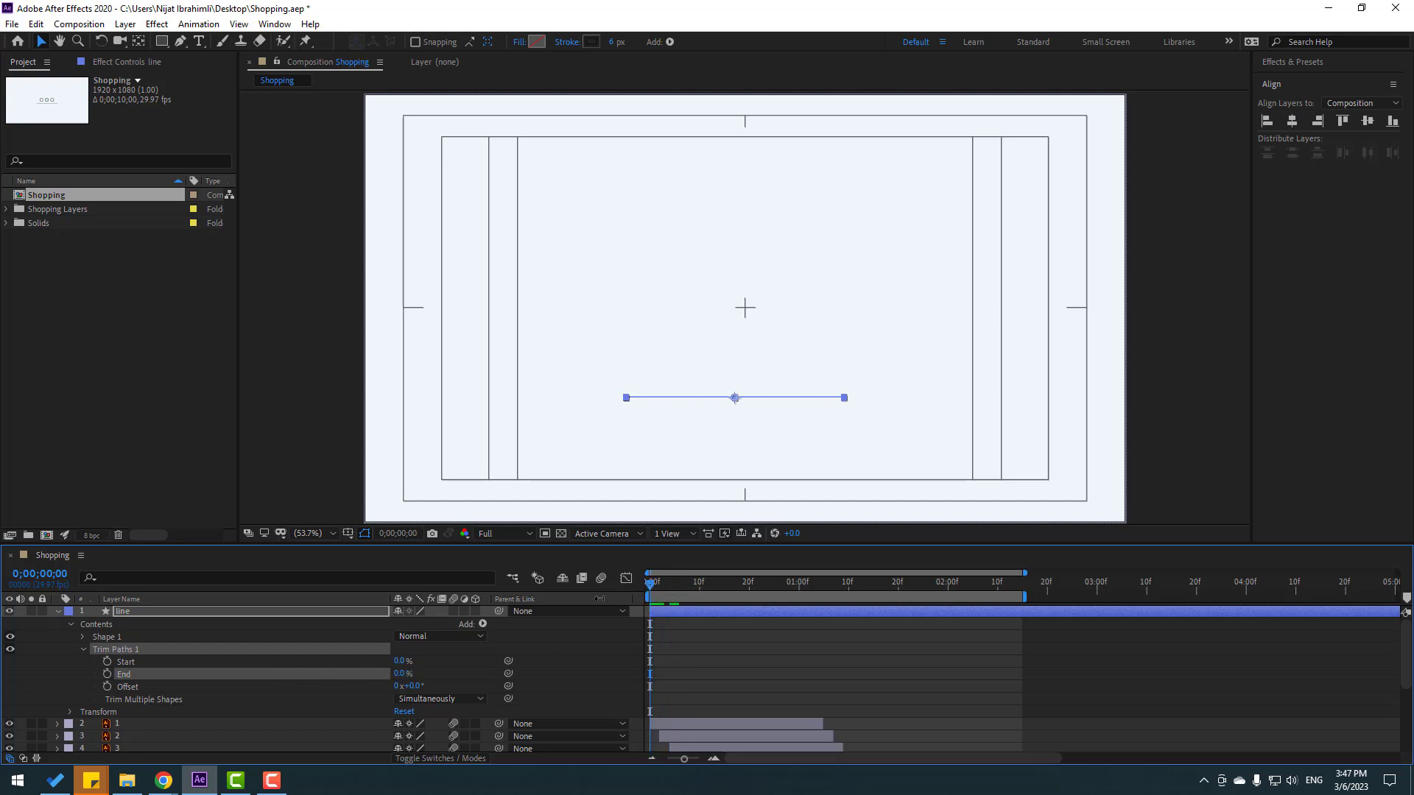
{"action": "left_click_drag", "start_coordinate": [673, 582], "coordinate": [719, 588]}
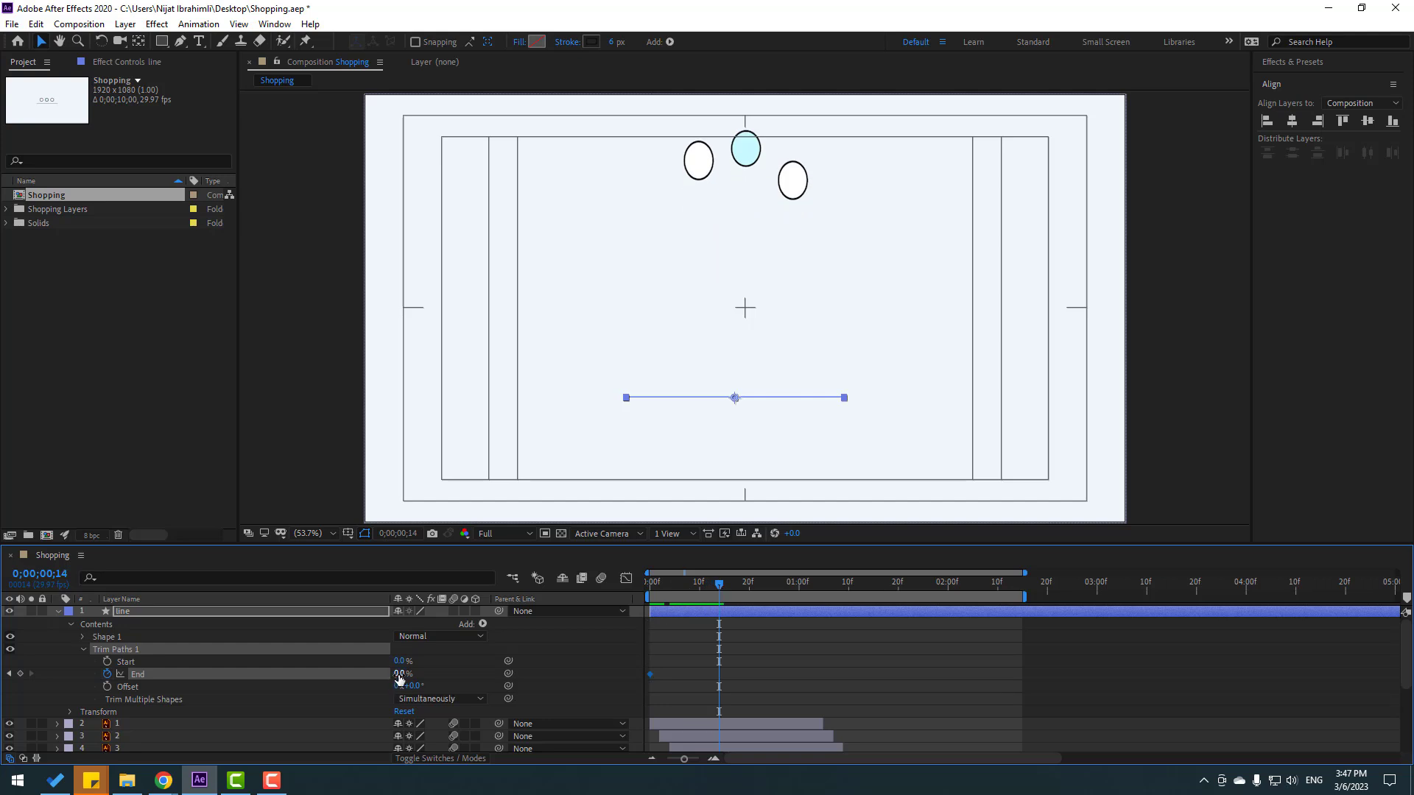
{"action": "left_click_drag", "start_coordinate": [401, 673], "coordinate": [567, 666]}
Step: Apply Easy Ease to the line's End keyframes, reshape their speed graph to peak early with a long slowdown, and preview it
{"action": "left_click_drag", "start_coordinate": [801, 698], "coordinate": [648, 673]}
{"action": "right_click", "coordinate": [648, 673]}
{"action": "mouse_move", "coordinate": [736, 662]}
{"action": "left_click", "coordinate": [926, 576]}
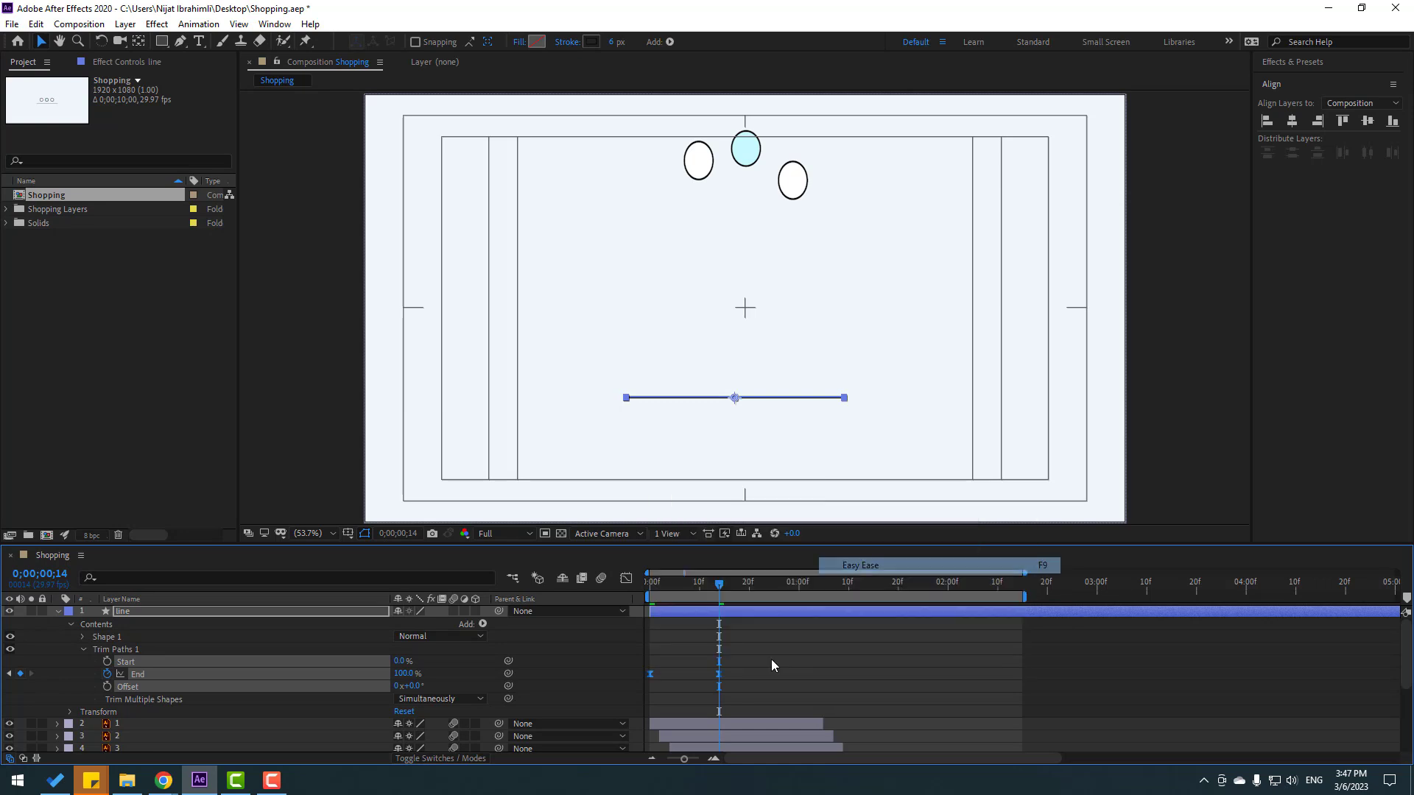
{"action": "left_click", "coordinate": [626, 578]}
{"action": "left_click", "coordinate": [721, 720]}
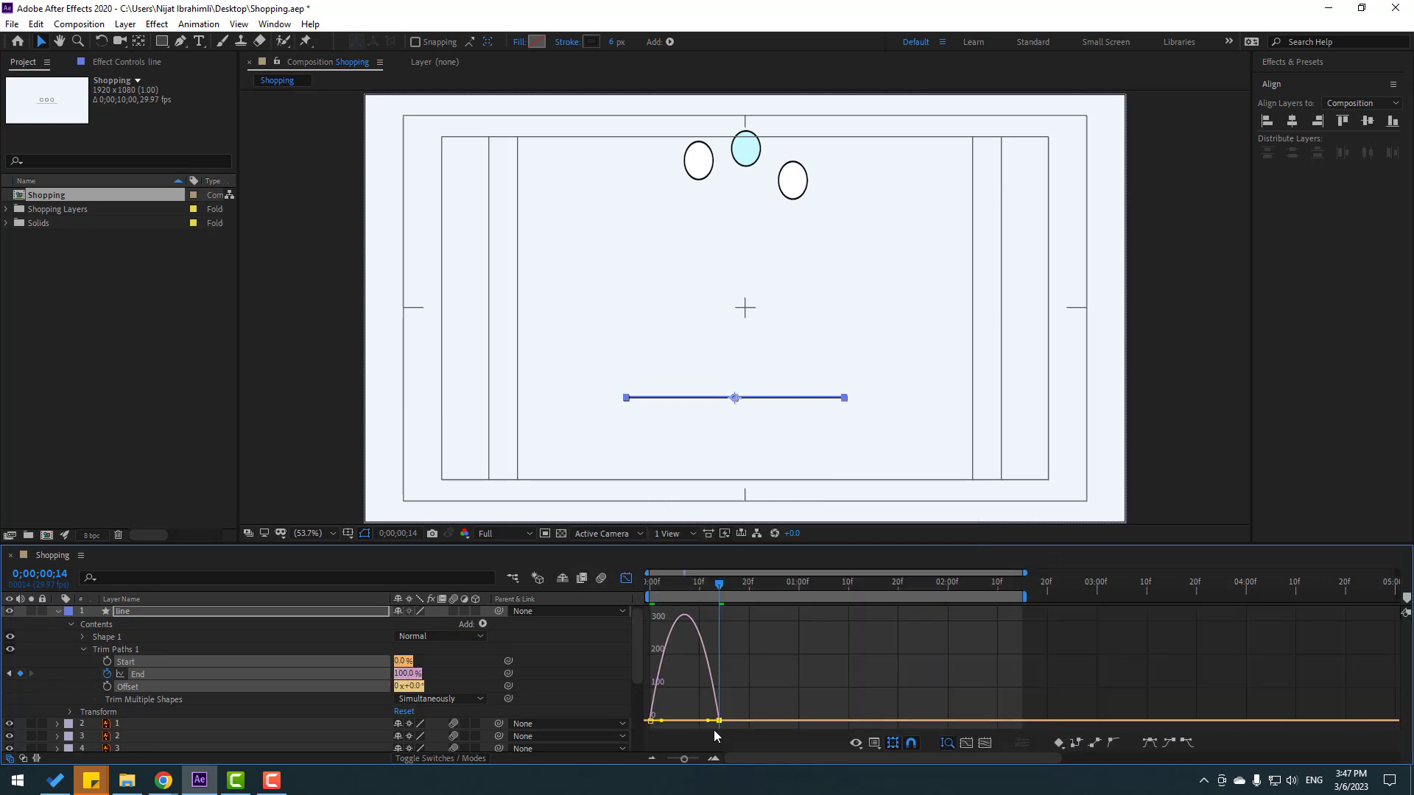
{"action": "left_click_drag", "start_coordinate": [709, 722], "coordinate": [689, 721]}
{"action": "key", "text": "space"}
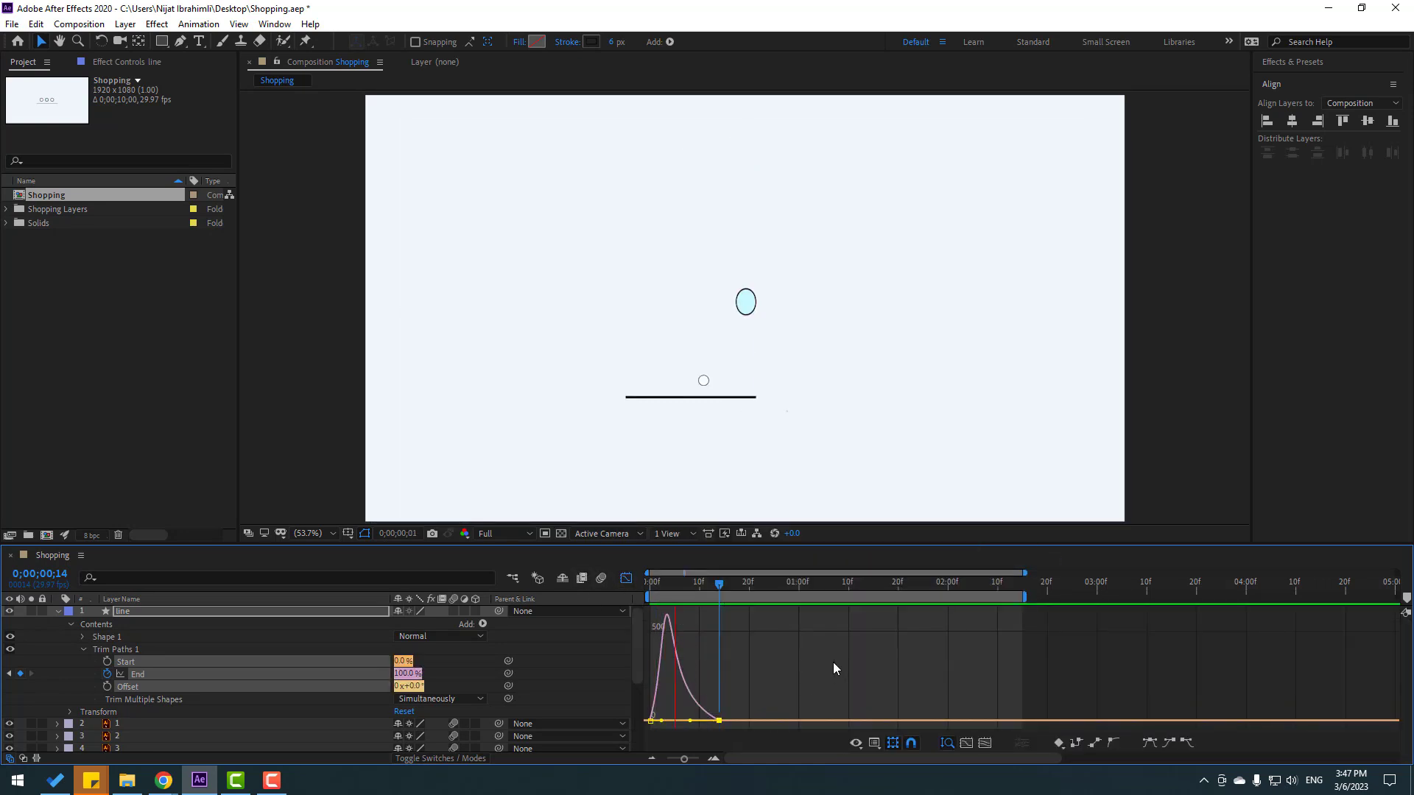
{"action": "key", "text": "space"}
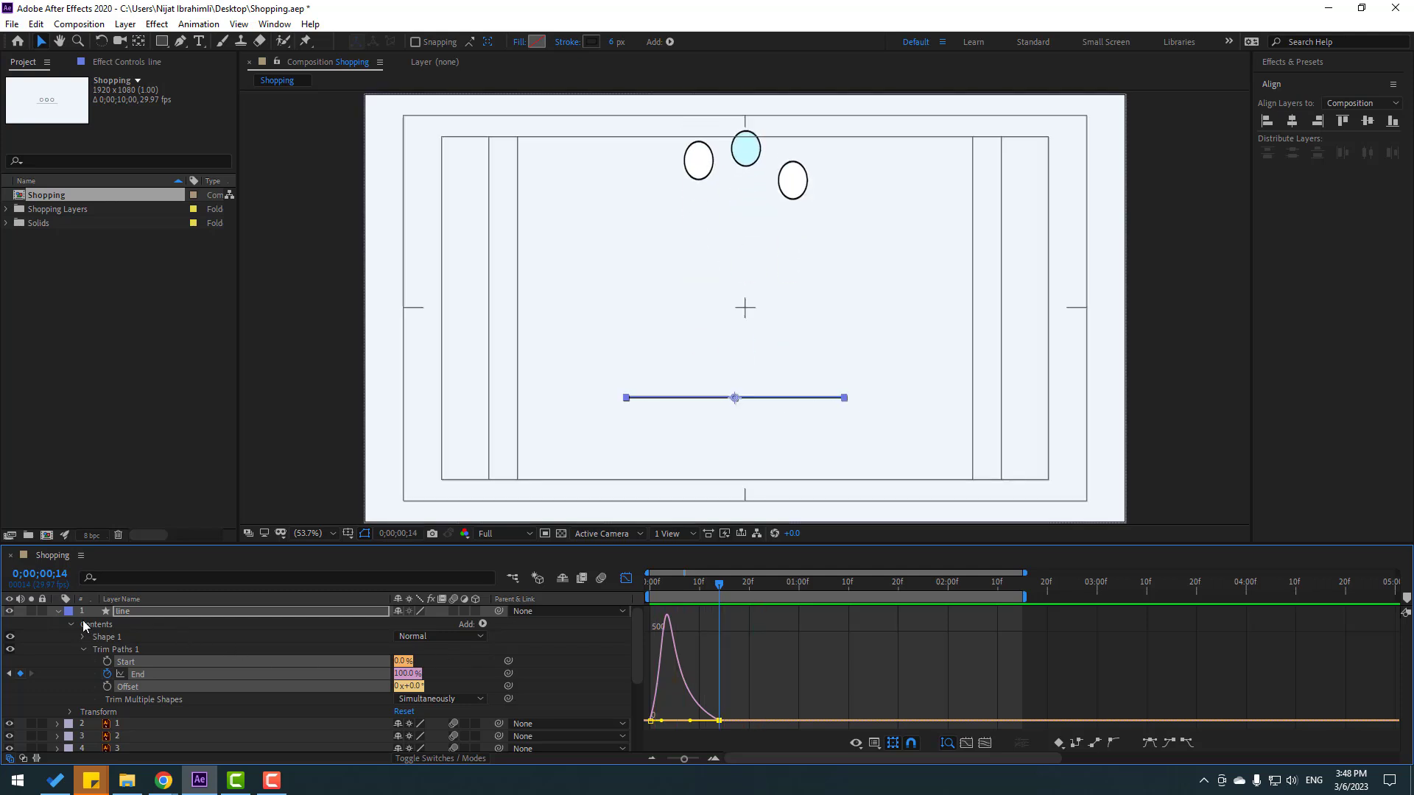
Step: Collapse the line layer, return to the layer-bar view and preview the animation from the first frame
{"action": "left_click", "coordinate": [59, 612]}
{"action": "key", "text": "space"}
{"action": "key", "text": "space"}
{"action": "left_click_drag", "start_coordinate": [682, 586], "coordinate": [631, 586]}
{"action": "key", "text": "space"}
{"action": "key", "text": "space"}
{"action": "left_click", "coordinate": [626, 579]}
{"action": "key", "text": "space"}
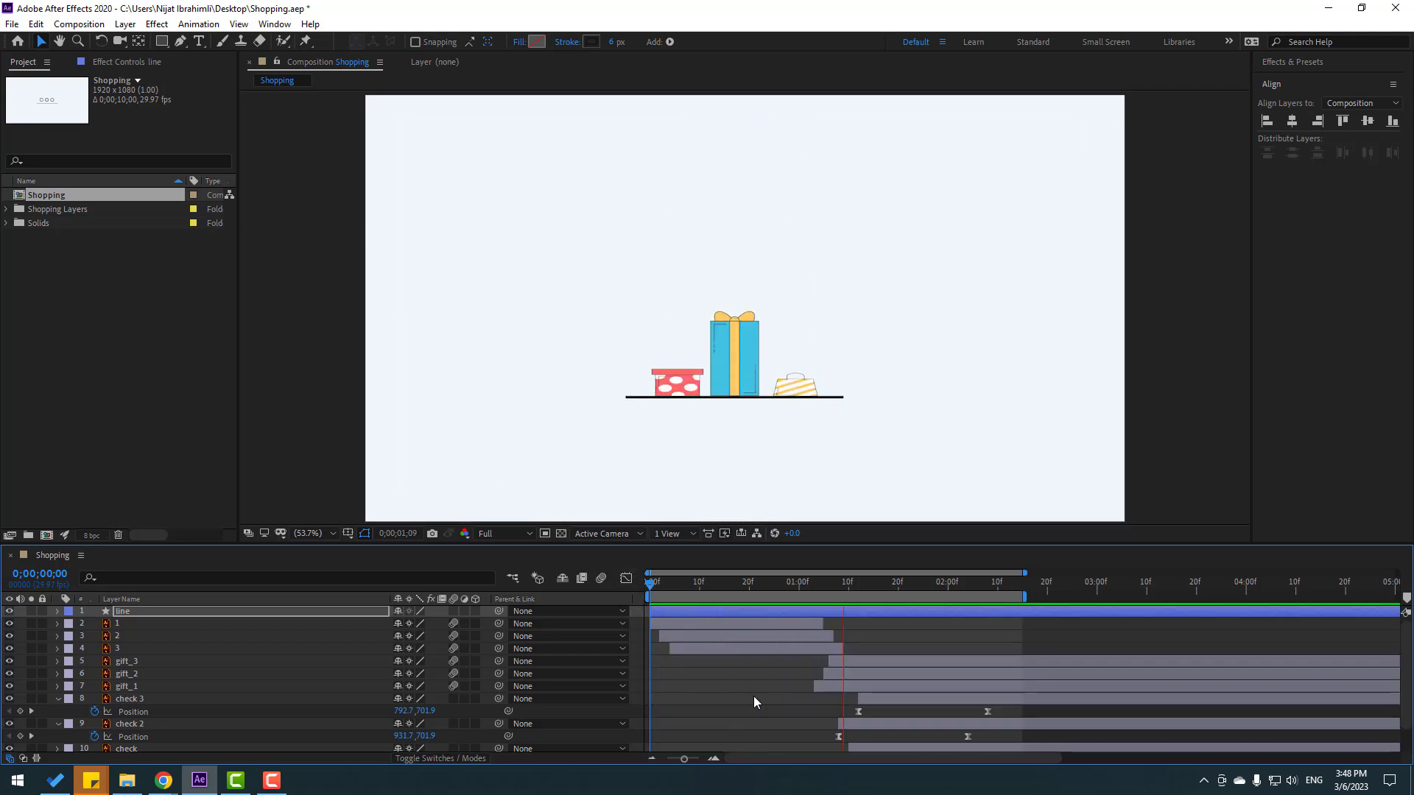
Step: Extend the work area's end to just past five seconds and collapse the check layers
{"action": "scroll", "coordinate": [764, 700], "scroll_direction": "down", "scroll_amount": 1}
{"action": "left_click_drag", "start_coordinate": [739, 588], "coordinate": [1049, 597]}
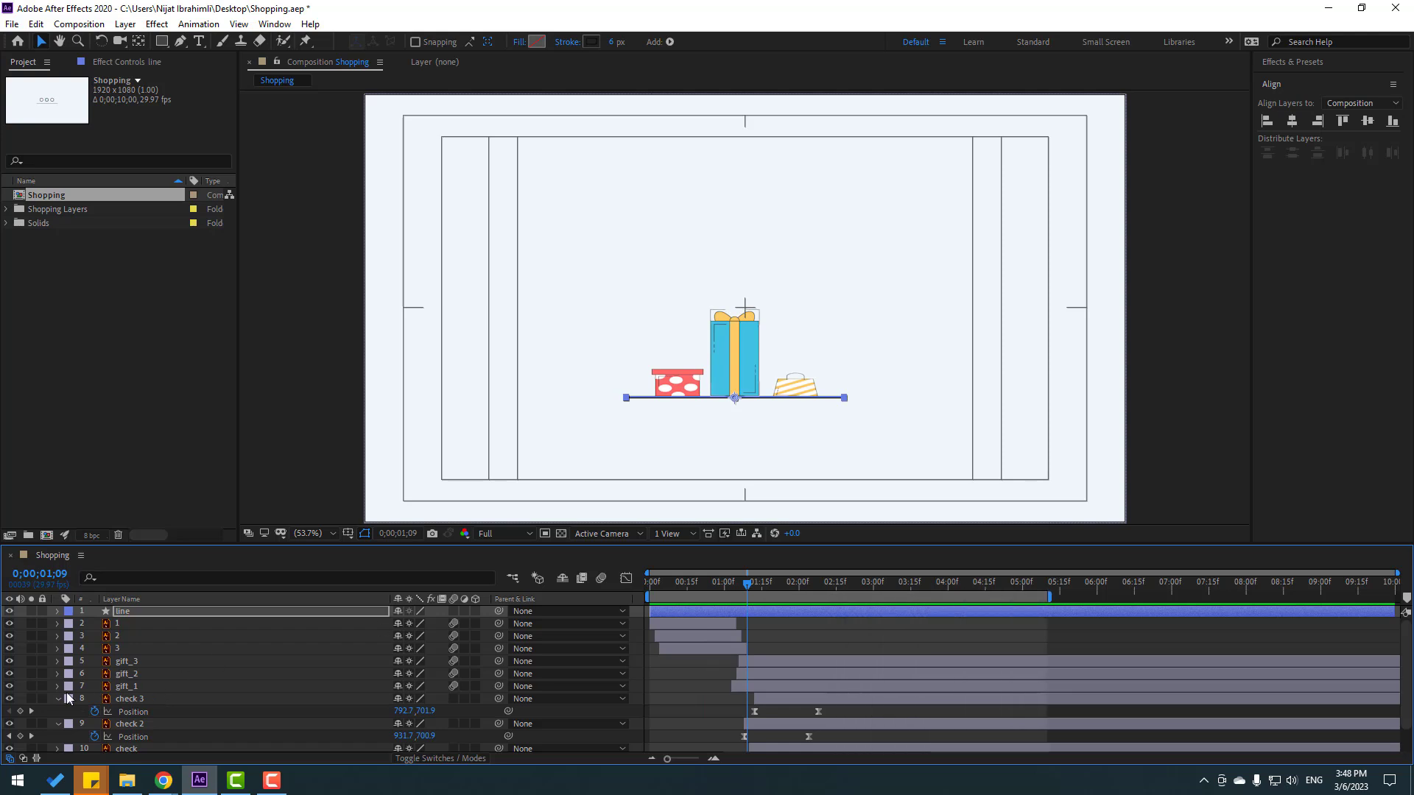
{"action": "left_click", "coordinate": [59, 698]}
{"action": "left_click", "coordinate": [59, 712]}
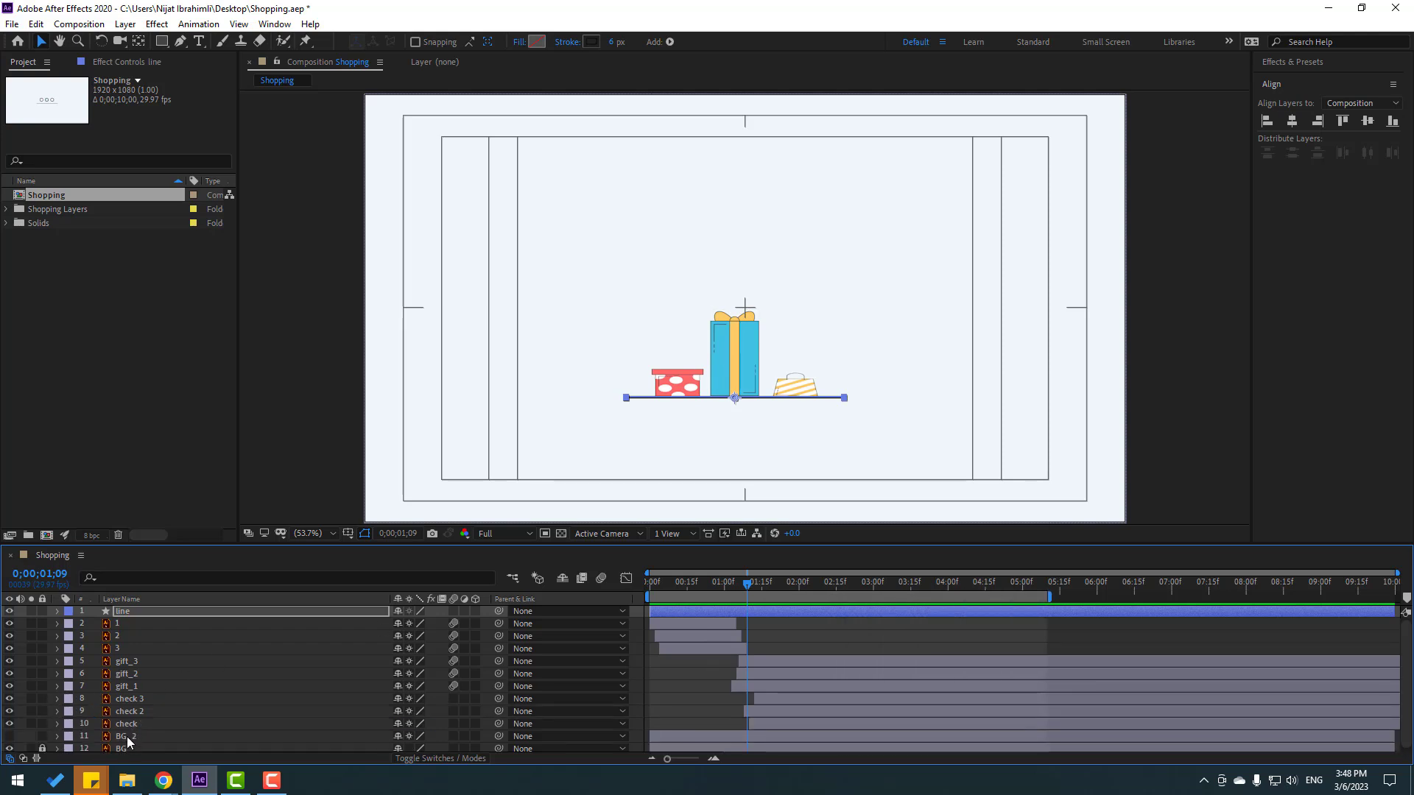
Step: Show the BG_2 layer and move its anchor point to the middle of the arch's bottom edge
{"action": "left_click", "coordinate": [126, 735]}
{"action": "left_click", "coordinate": [10, 736]}
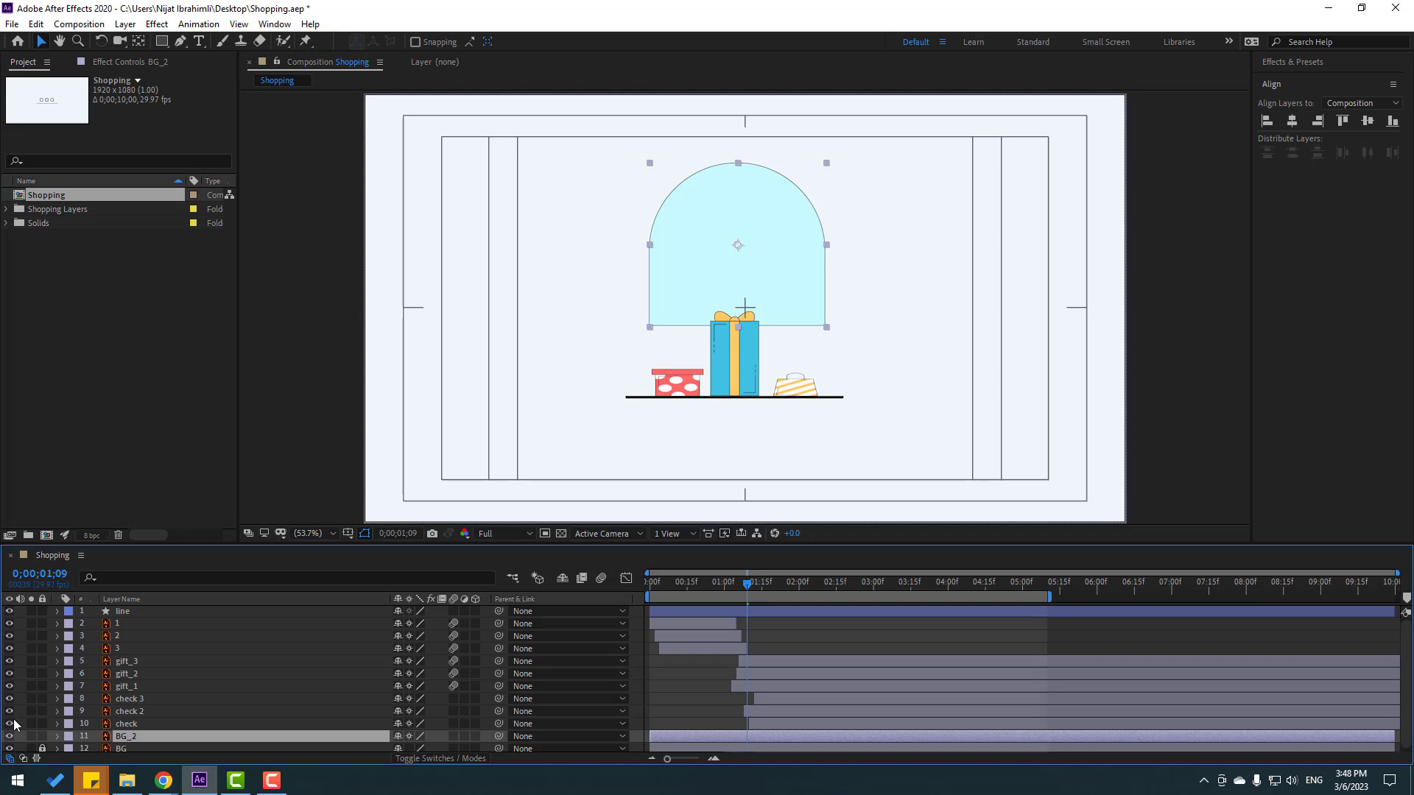
{"action": "scroll", "coordinate": [776, 266], "scroll_direction": "up", "scroll_amount": 1}
{"action": "left_click_drag", "start_coordinate": [796, 250], "coordinate": [965, 254]}
{"action": "left_click_drag", "start_coordinate": [945, 279], "coordinate": [701, 338]}
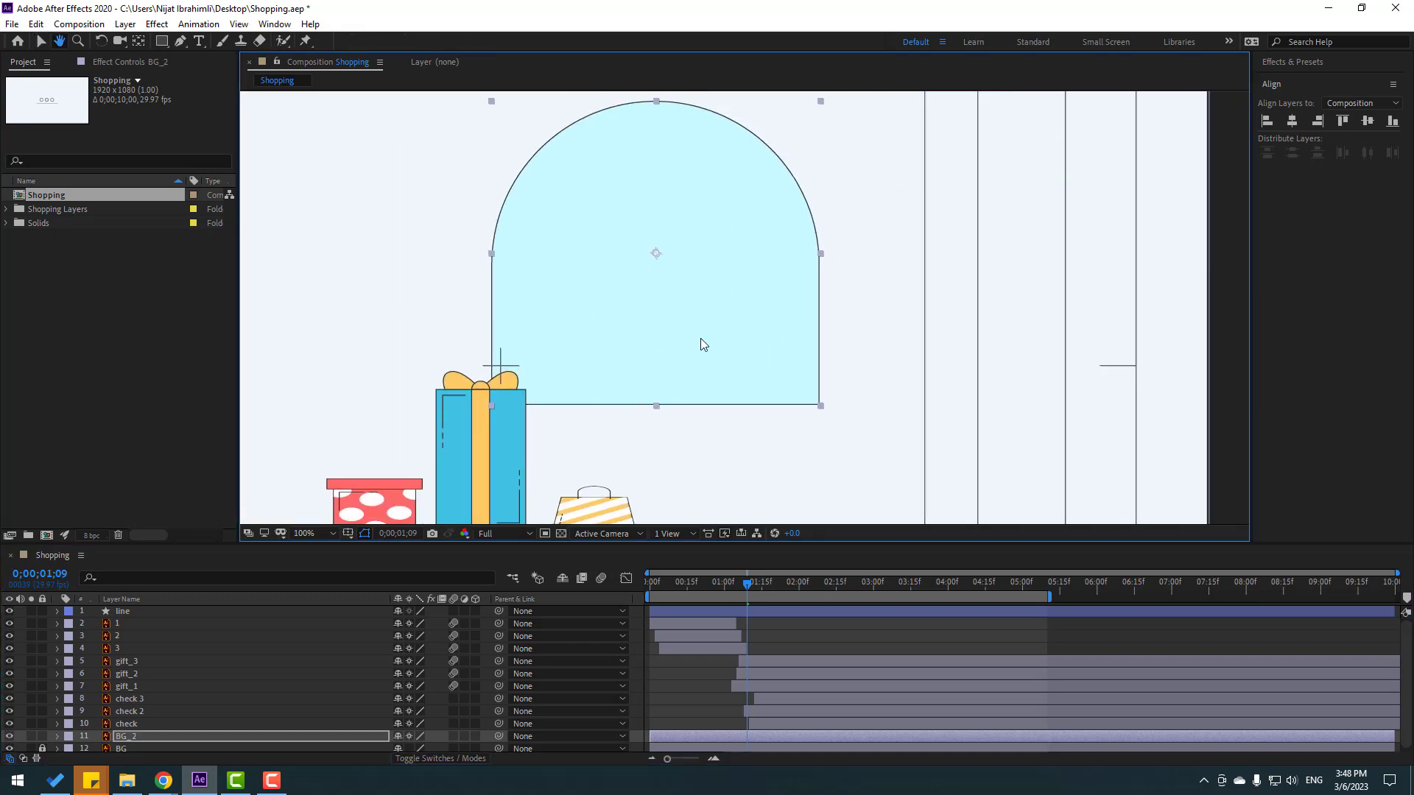
{"action": "left_click", "coordinate": [137, 41]}
{"action": "left_click_drag", "start_coordinate": [655, 255], "coordinate": [653, 410]}
{"action": "left_click", "coordinate": [43, 42]}
Step: Move the BG_2 arch down so its base sits on the line and nudge it left to centre it behind the gifts
{"action": "scroll", "coordinate": [859, 244], "scroll_direction": "down", "scroll_amount": 1}
{"action": "left_click_drag", "start_coordinate": [781, 257], "coordinate": [694, 309]}
{"action": "scroll", "coordinate": [703, 386], "scroll_direction": "up", "scroll_amount": 6}
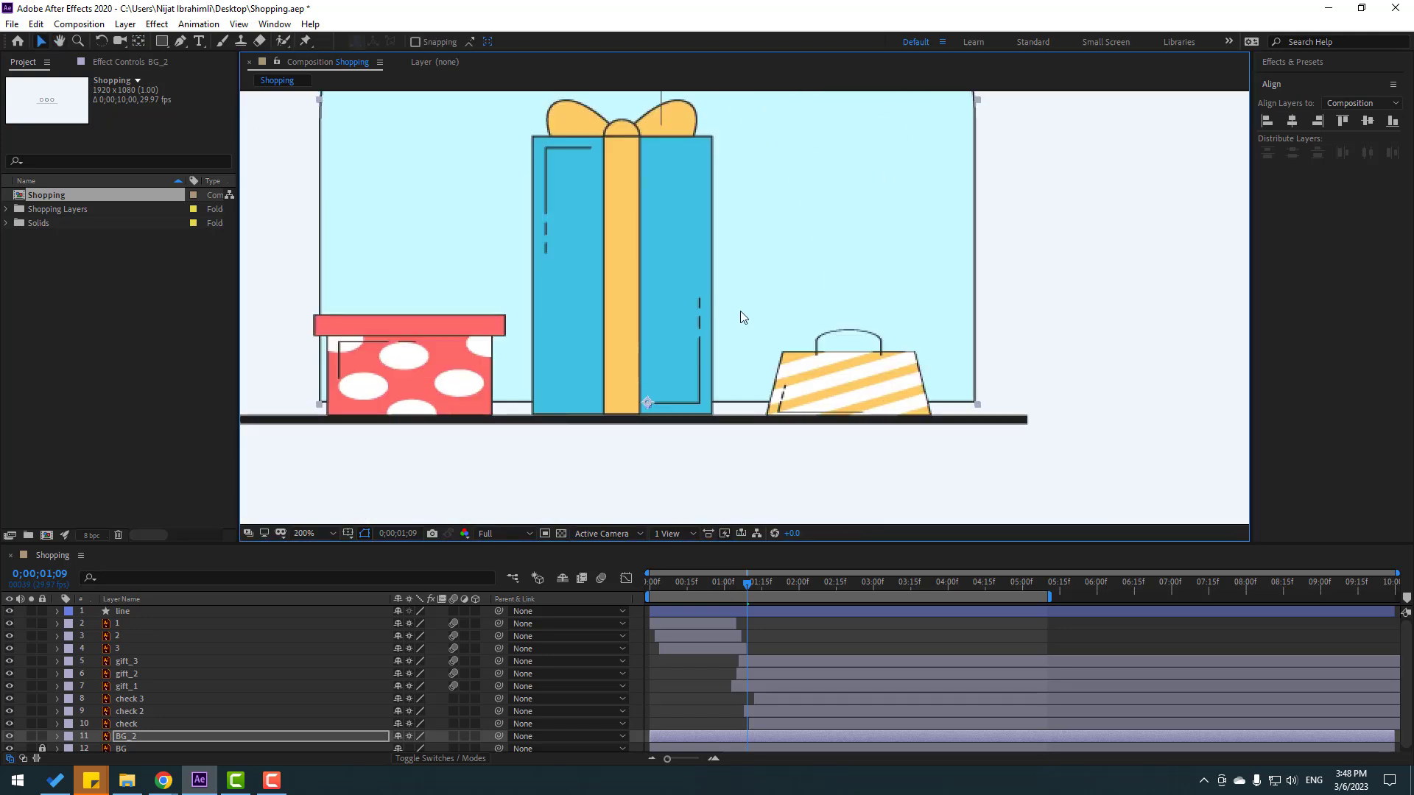
{"action": "scroll", "coordinate": [866, 235], "scroll_direction": "down", "scroll_amount": 2}
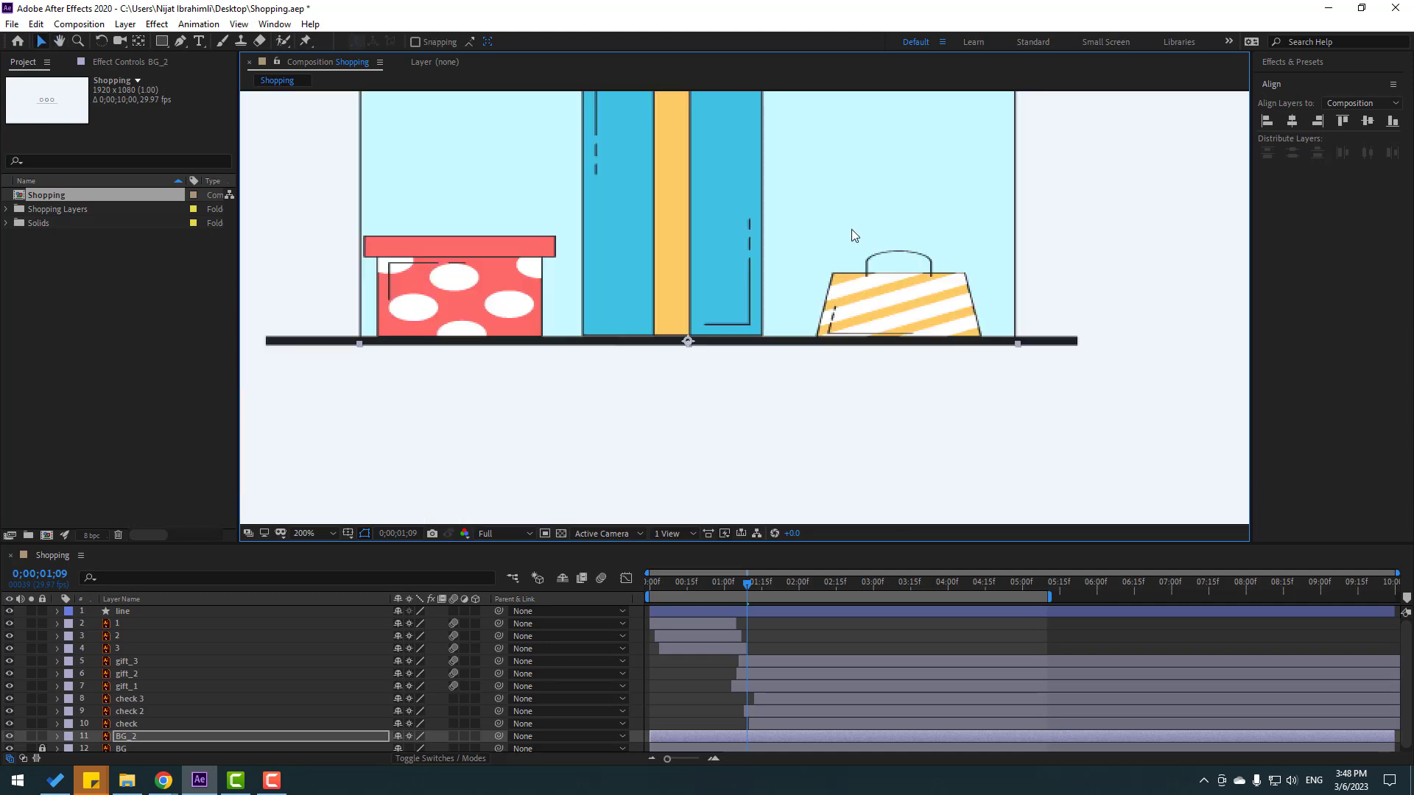
{"action": "key", "text": "Left"}
{"action": "key", "text": "Left"}
{"action": "key", "text": "Left"}
{"action": "key", "text": "Left"}
{"action": "key", "text": "Left"}
{"action": "key", "text": "Left"}
{"action": "key", "text": "Left"}
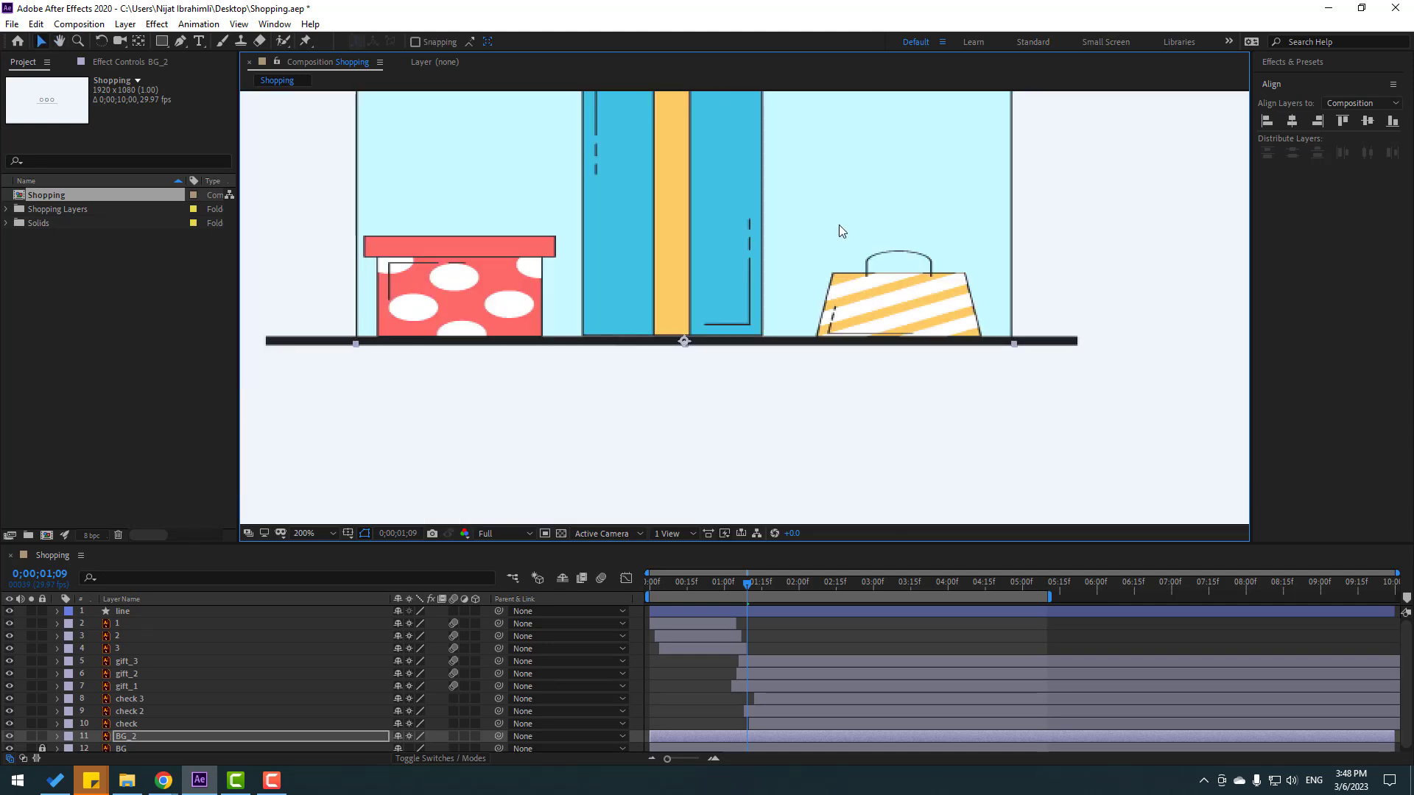
{"action": "scroll", "coordinate": [825, 224], "scroll_direction": "down", "scroll_amount": 2}
{"action": "scroll", "coordinate": [806, 249], "scroll_direction": "up", "scroll_amount": 1}
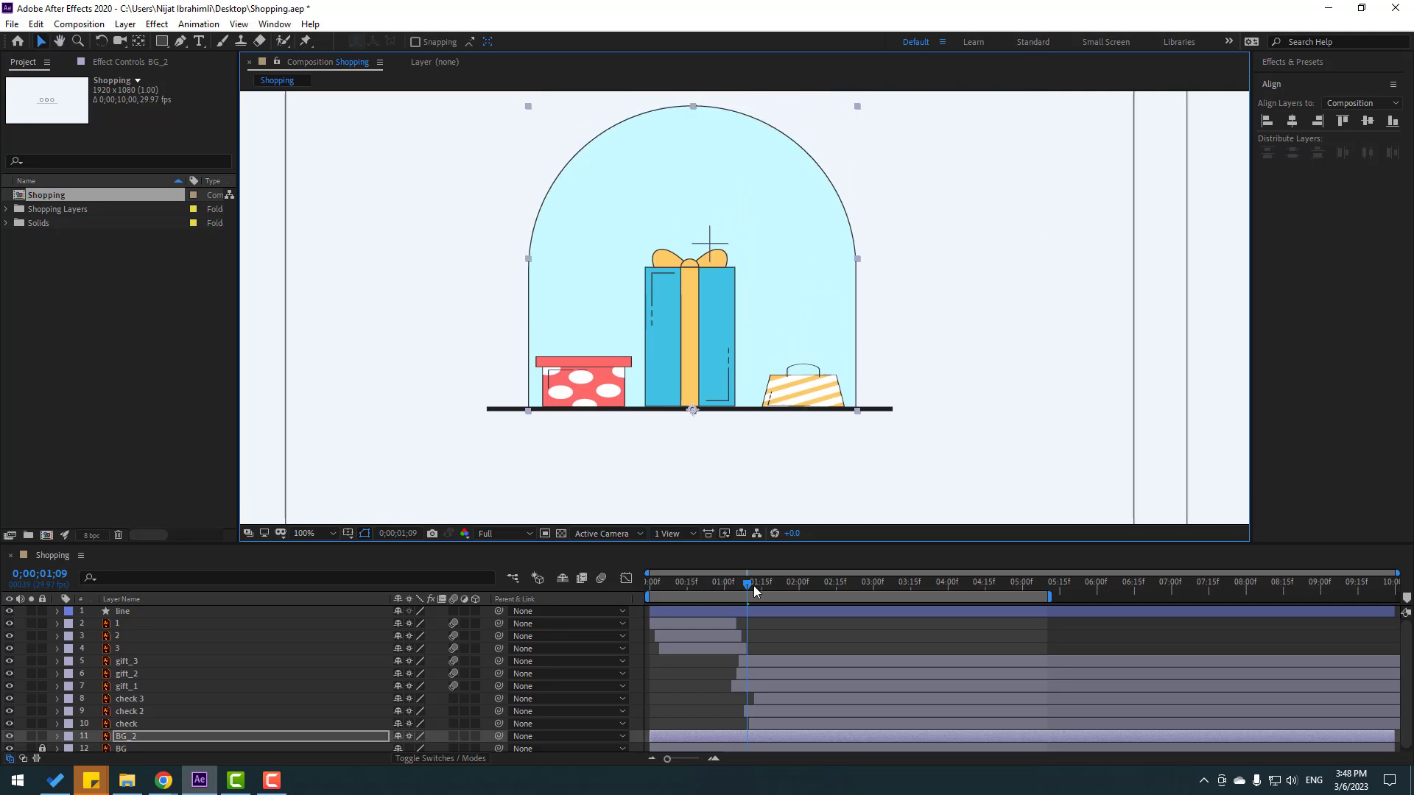
Step: Start BG_2 at 0;00;01;09 and animate its unlinked Scale from 100, 0% there to 100, 100% at 0;00;02;00
{"action": "left_click_drag", "start_coordinate": [682, 729], "coordinate": [766, 733]}
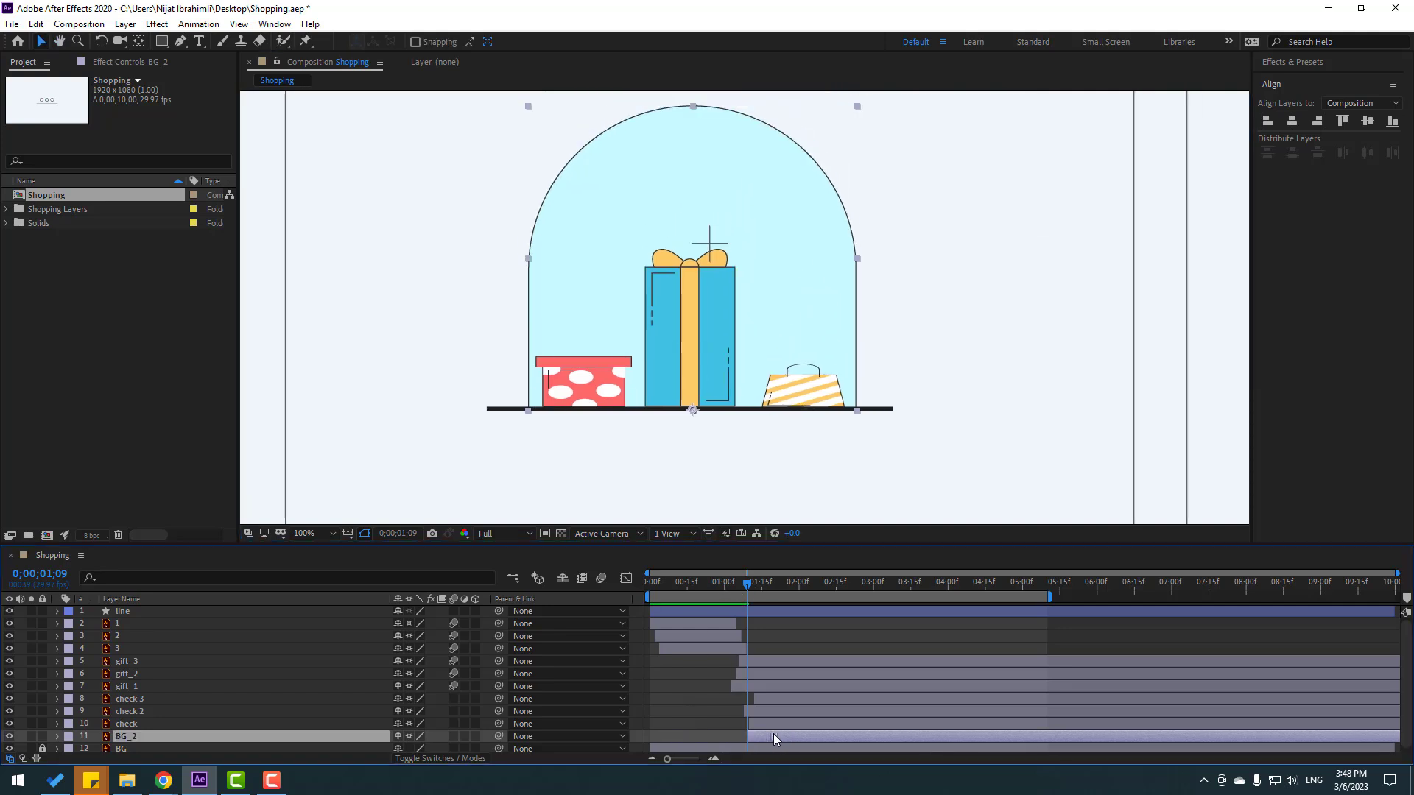
{"action": "key", "text": "s"}
{"action": "scroll", "coordinate": [398, 706], "scroll_direction": "down", "scroll_amount": 1}
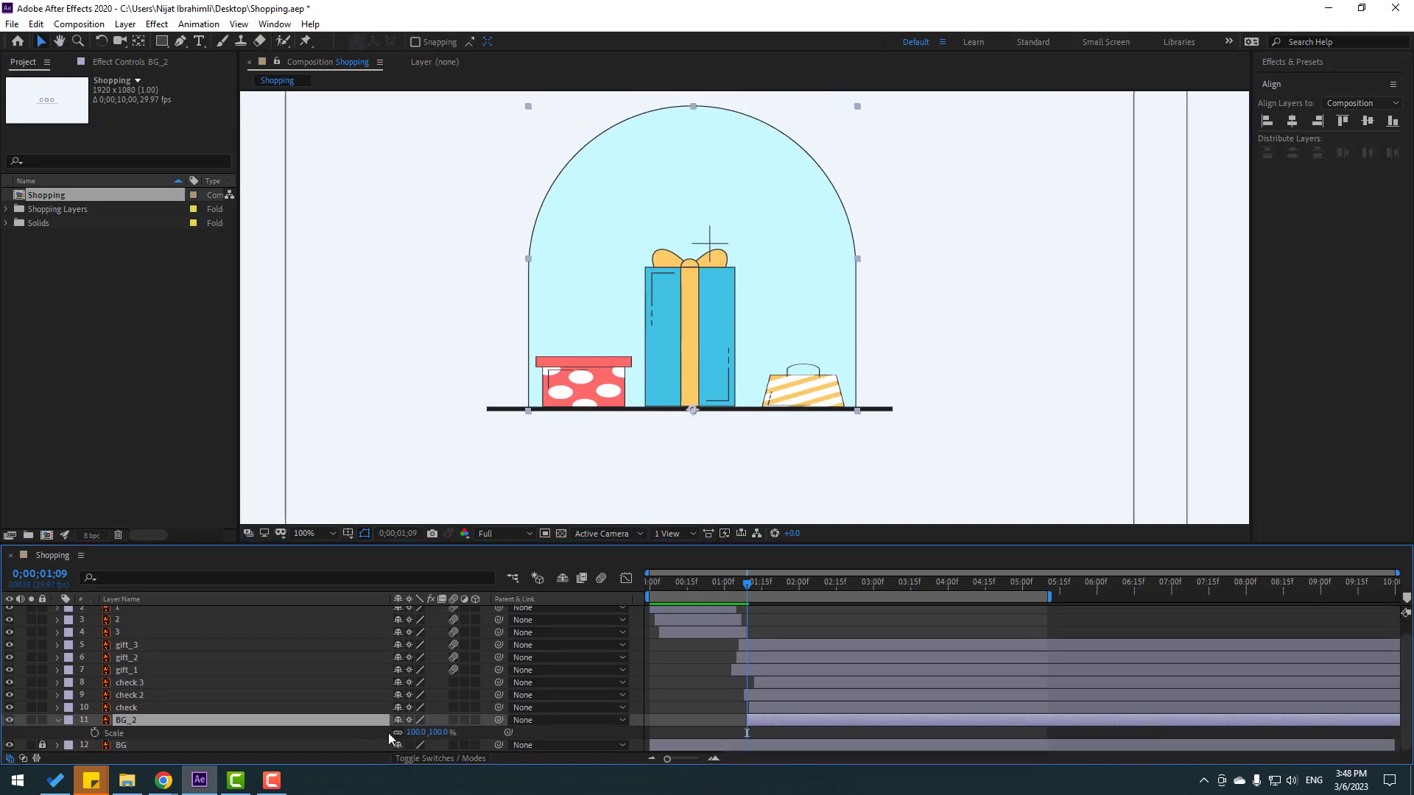
{"action": "left_click_drag", "start_coordinate": [446, 739], "coordinate": [444, 744]}
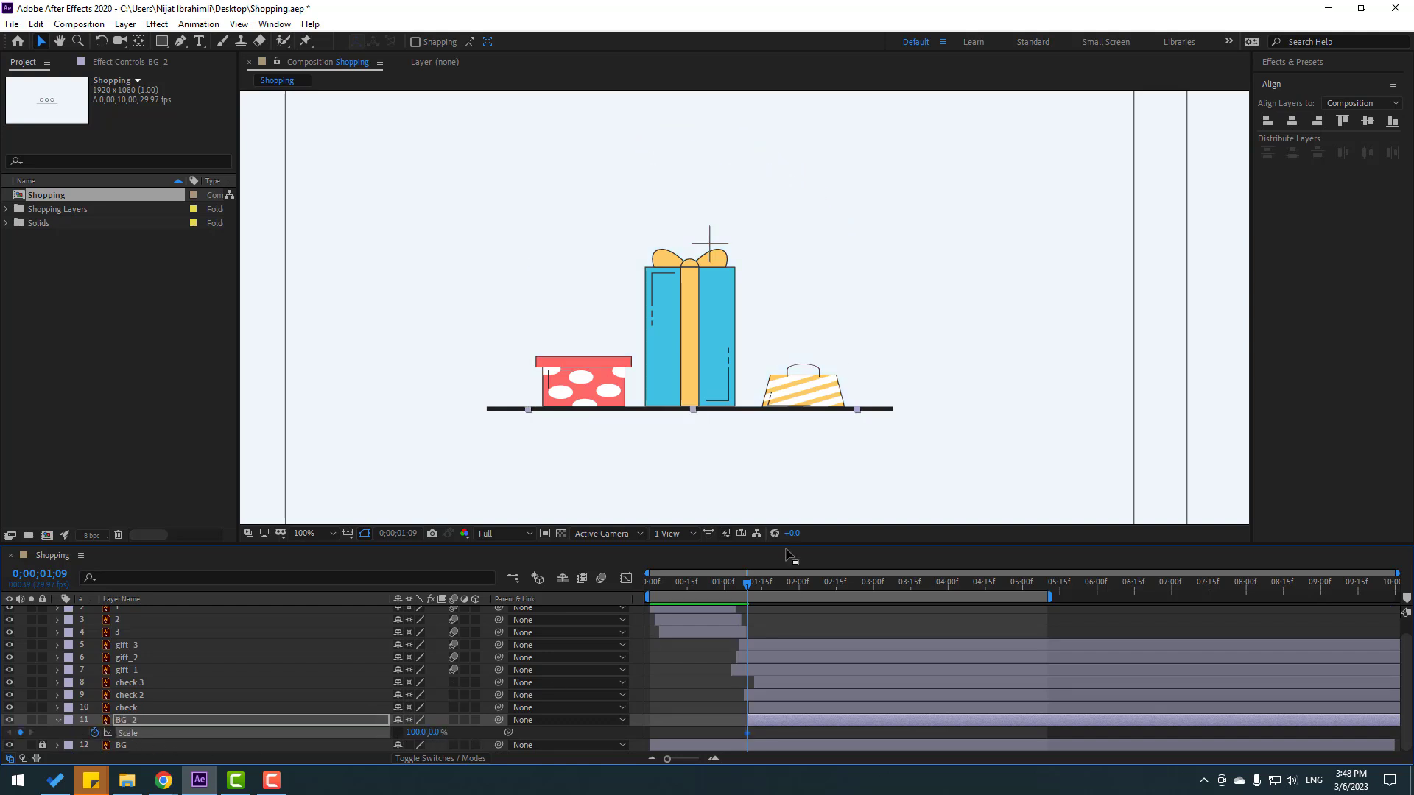
{"action": "left_click_drag", "start_coordinate": [748, 581], "coordinate": [802, 583]}
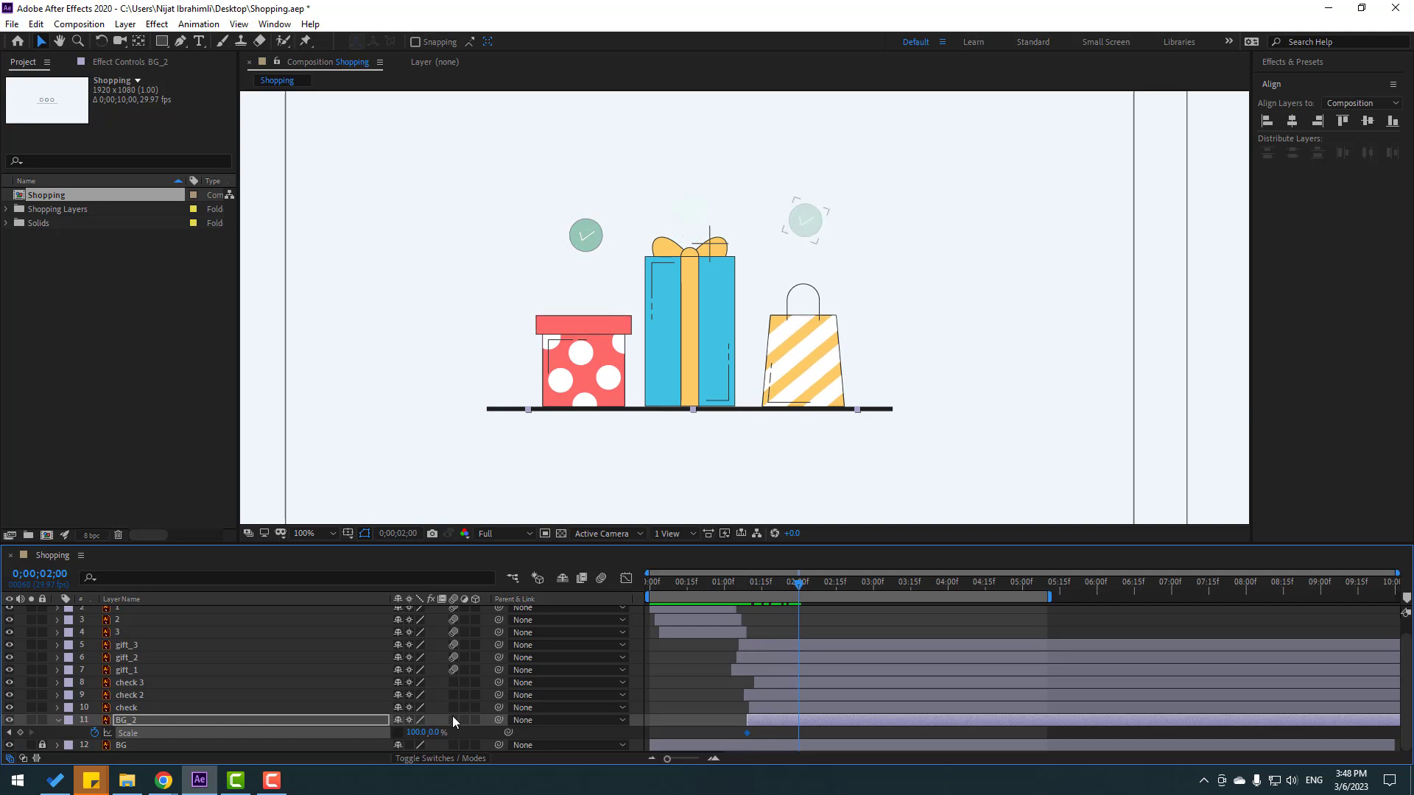
{"action": "key", "text": "Return"}
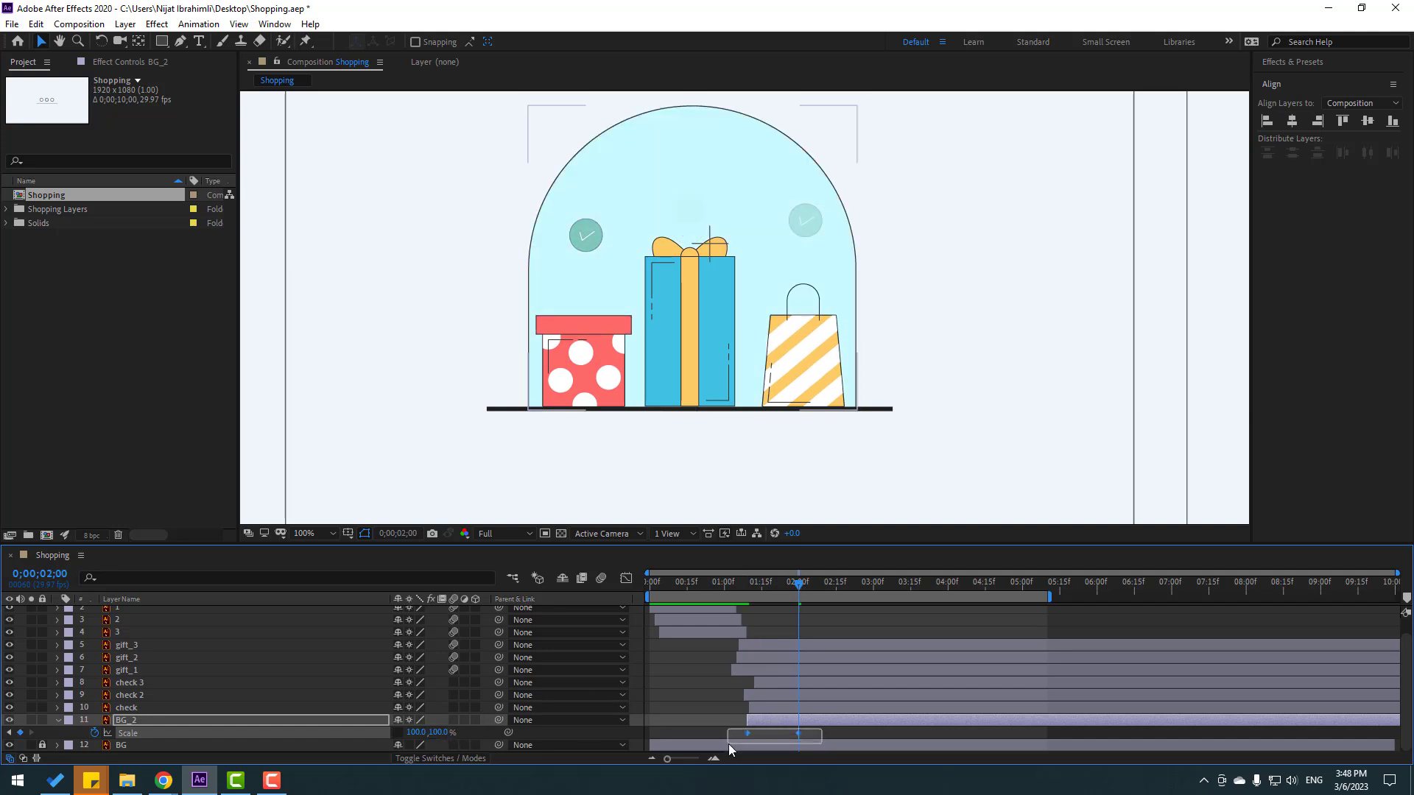
Step: Apply Easy Ease to BG_2's Scale keyframes and pull their speed peak earlier, previewing from about one second
{"action": "right_click", "coordinate": [746, 732]}
{"action": "left_click", "coordinate": [946, 623]}
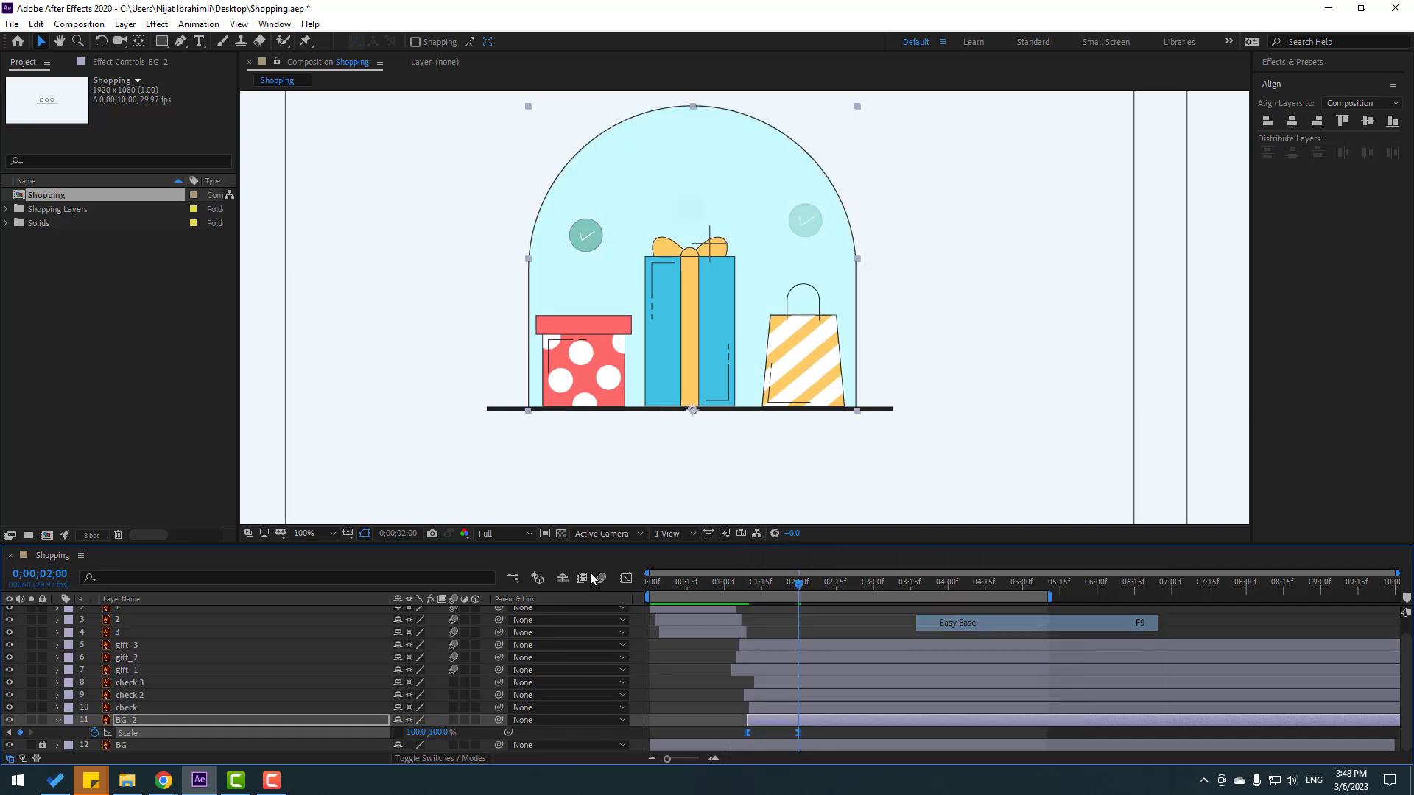
{"action": "left_click_drag", "start_coordinate": [646, 595], "coordinate": [694, 603]}
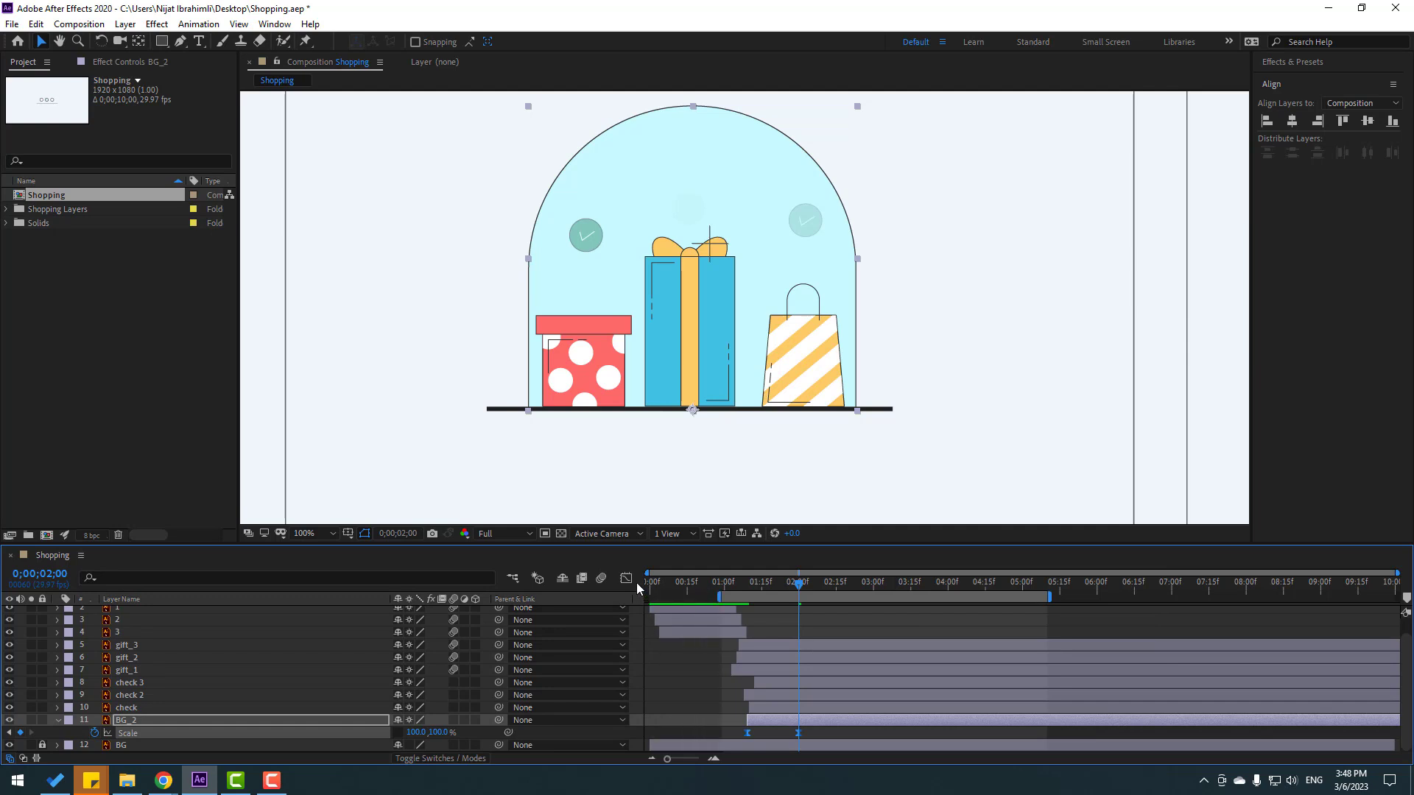
{"action": "left_click", "coordinate": [626, 578]}
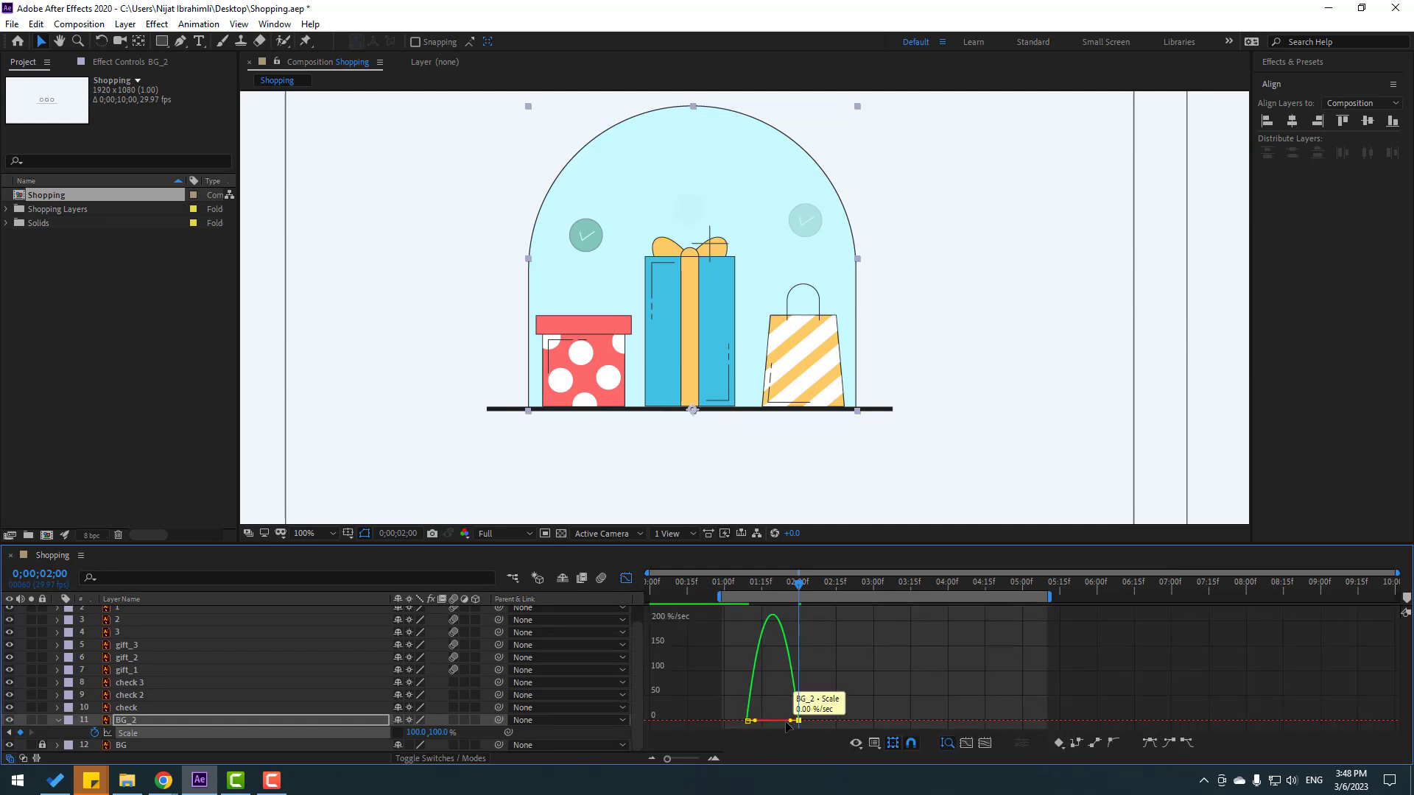
{"action": "left_click_drag", "start_coordinate": [789, 721], "coordinate": [773, 721]}
{"action": "key", "text": "space"}
{"action": "key", "text": "space"}
{"action": "left_click", "coordinate": [627, 578]}
Step: Shift BG_2 with its keyframes about four frames earlier to start with gift_2, and preview the whole composition fitted in view
{"action": "left_click_drag", "start_coordinate": [797, 725], "coordinate": [788, 720]}
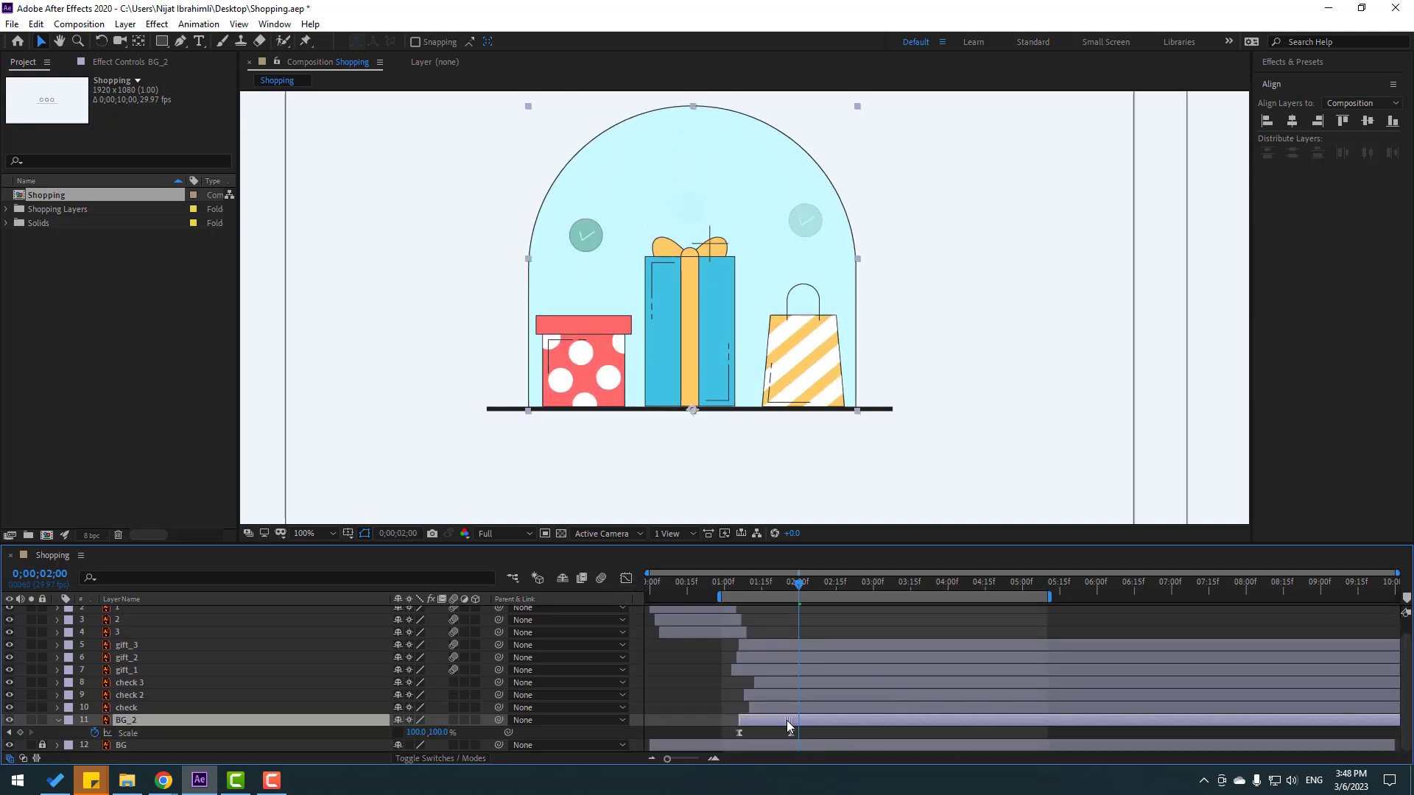
{"action": "scroll", "coordinate": [877, 419], "scroll_direction": "down", "scroll_amount": 2}
{"action": "key", "text": "space"}
{"action": "left_click", "coordinate": [309, 533]}
{"action": "left_click", "coordinate": [361, 290]}
{"action": "key", "text": "space"}
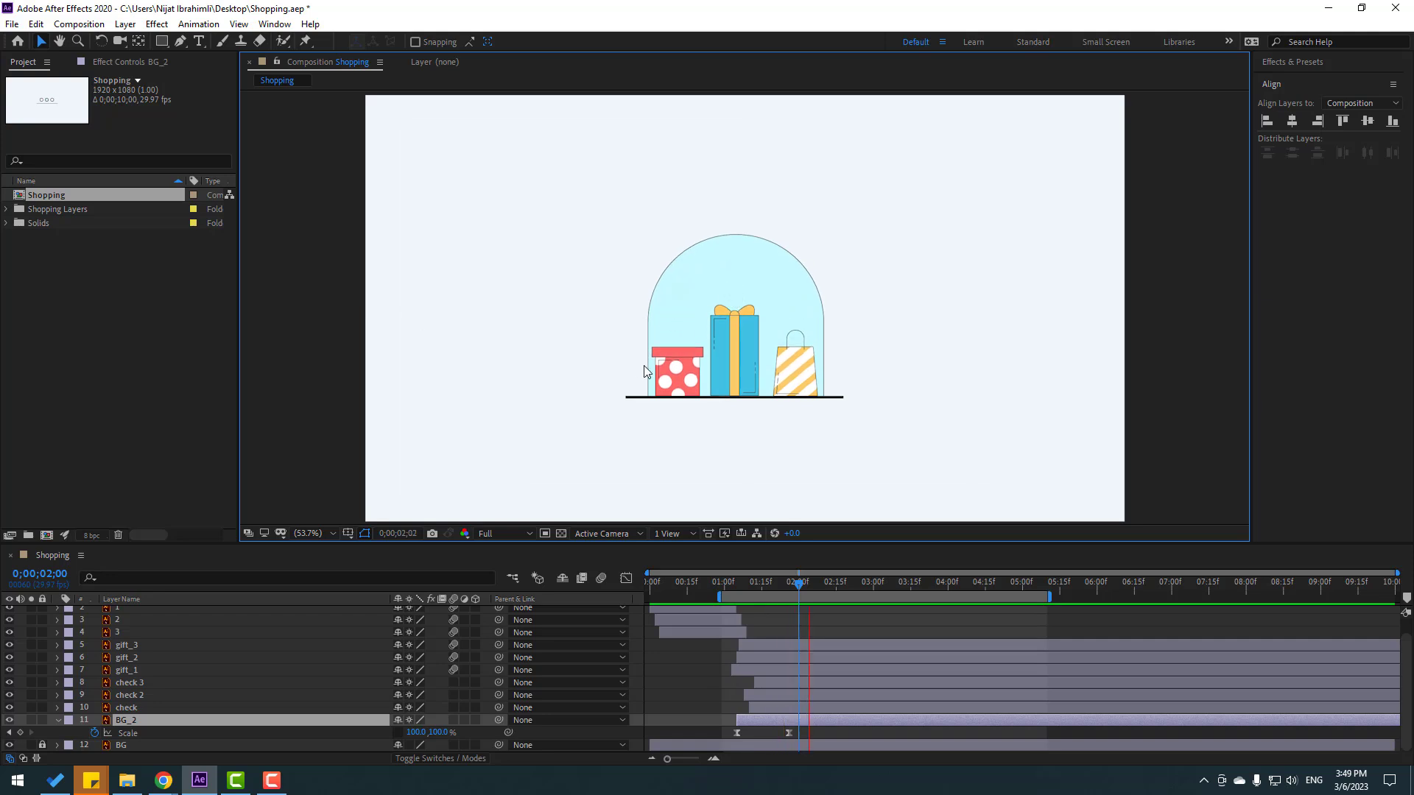
Step: Set the work area to run from the first frame to 0;00;02;16 and preview the animation
{"action": "scroll", "coordinate": [638, 368], "scroll_direction": "down", "scroll_amount": 1}
{"action": "left_click_drag", "start_coordinate": [799, 583], "coordinate": [838, 591]}
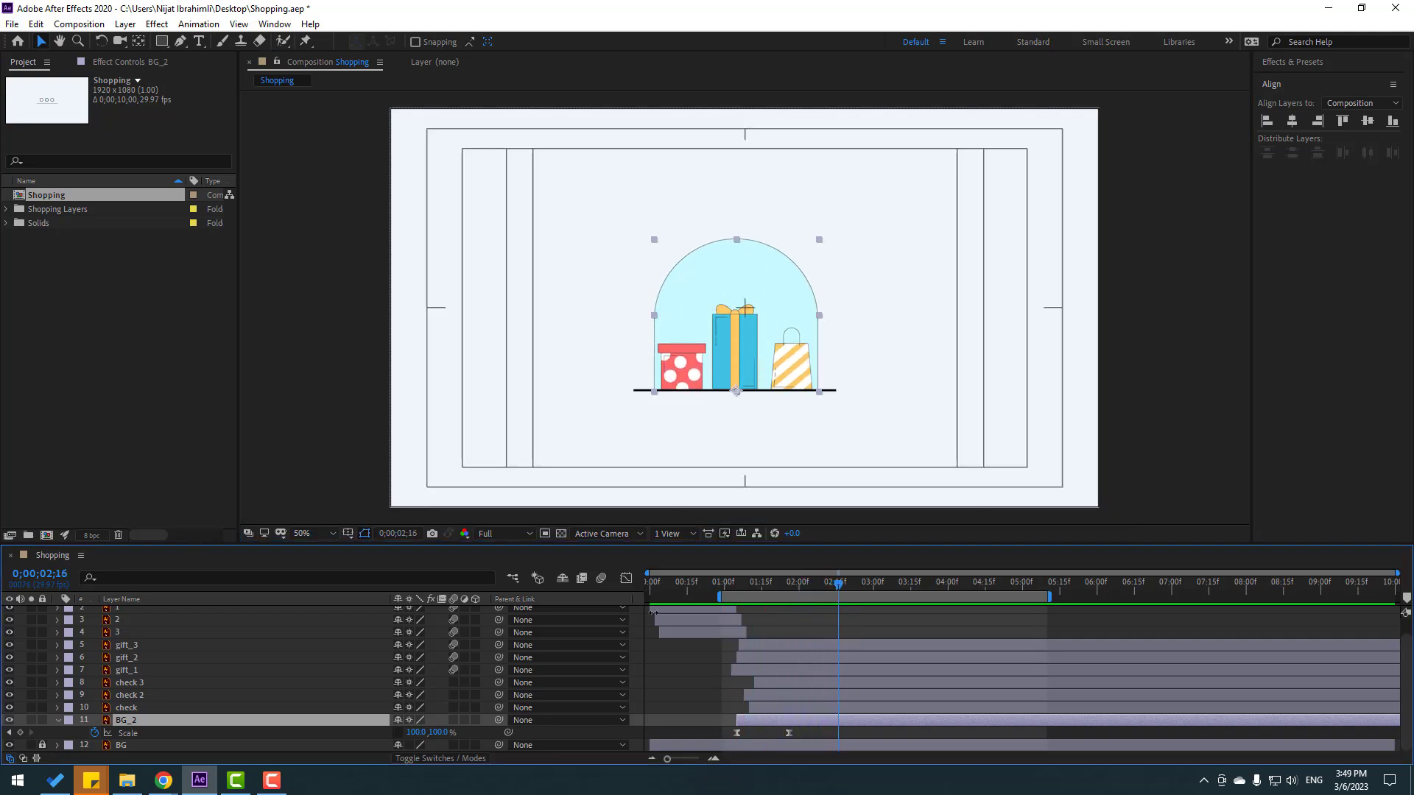
{"action": "key", "text": "n"}
{"action": "left_click_drag", "start_coordinate": [720, 597], "coordinate": [648, 598]}
{"action": "key", "text": "space"}
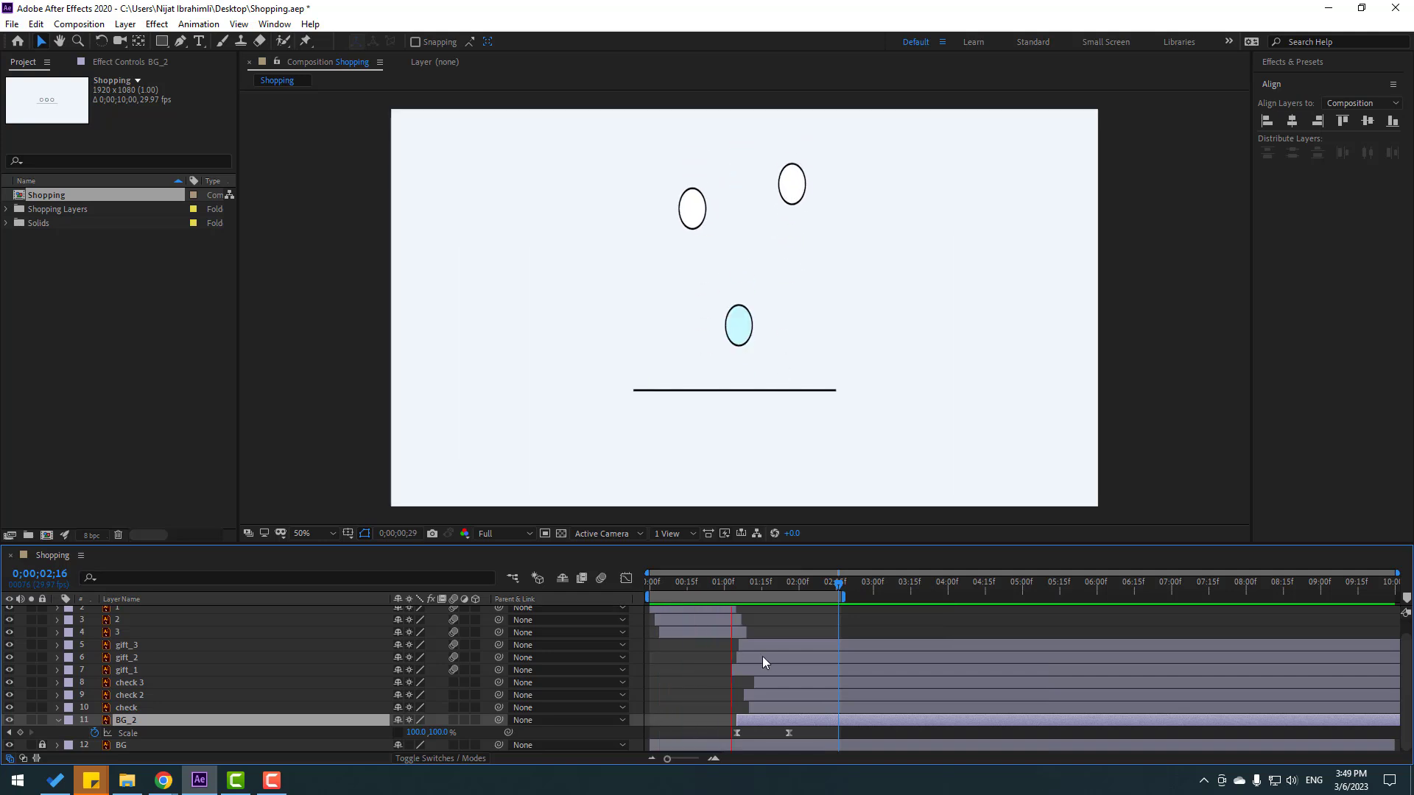